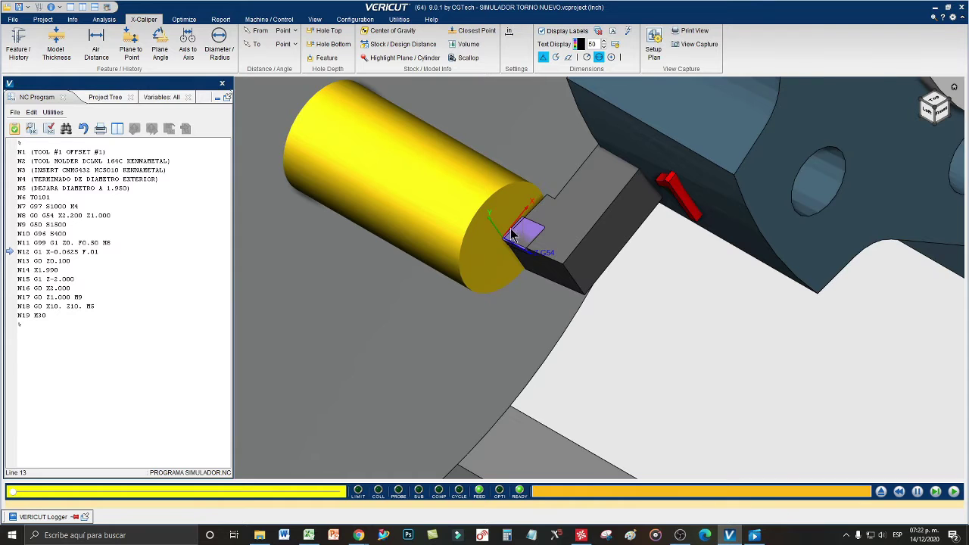
Examine where the tool 1 insert tip meets the centre of the bar's face at the G54 origin
scroll(509, 220, down, 3)
scroll(502, 201, up, 3)
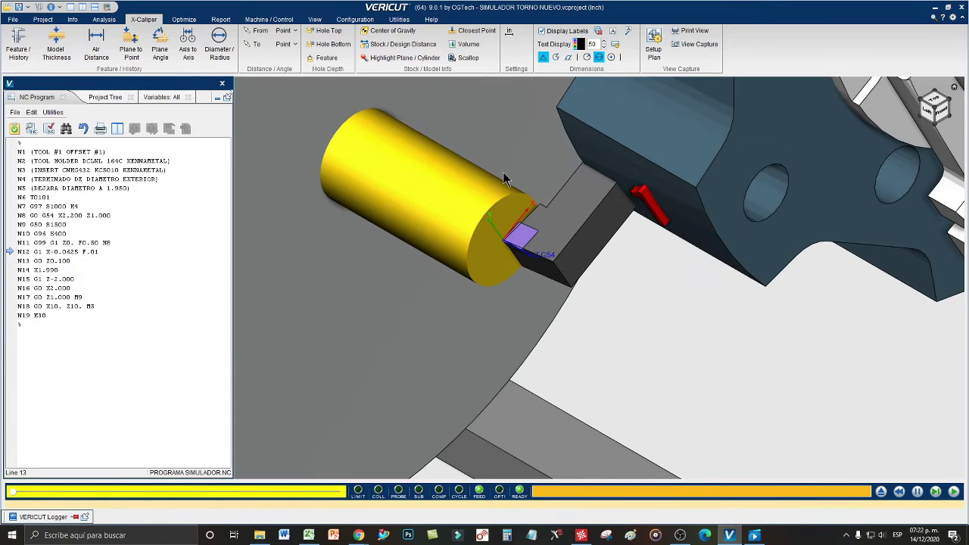
scroll(502, 201, up, 4)
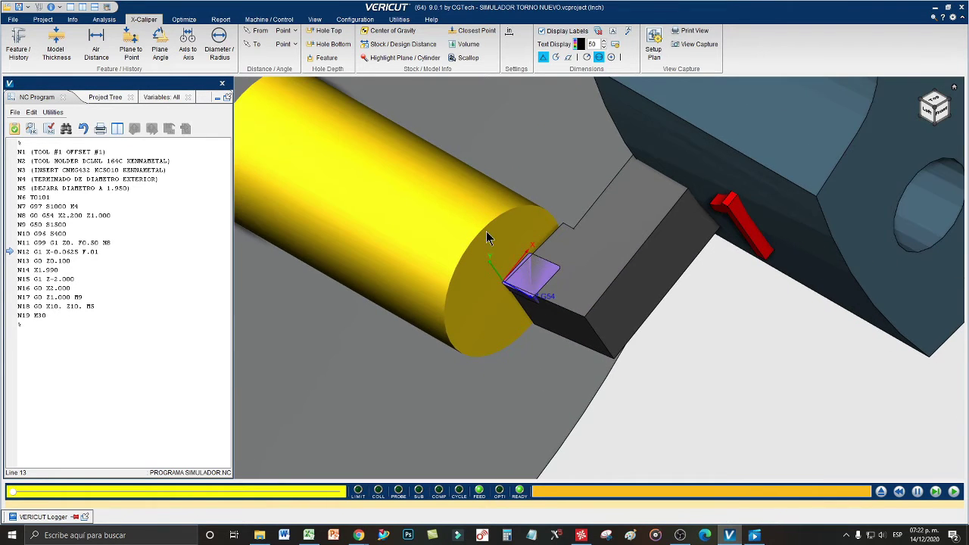
scroll(485, 232, up, 3)
scroll(483, 236, down, 1)
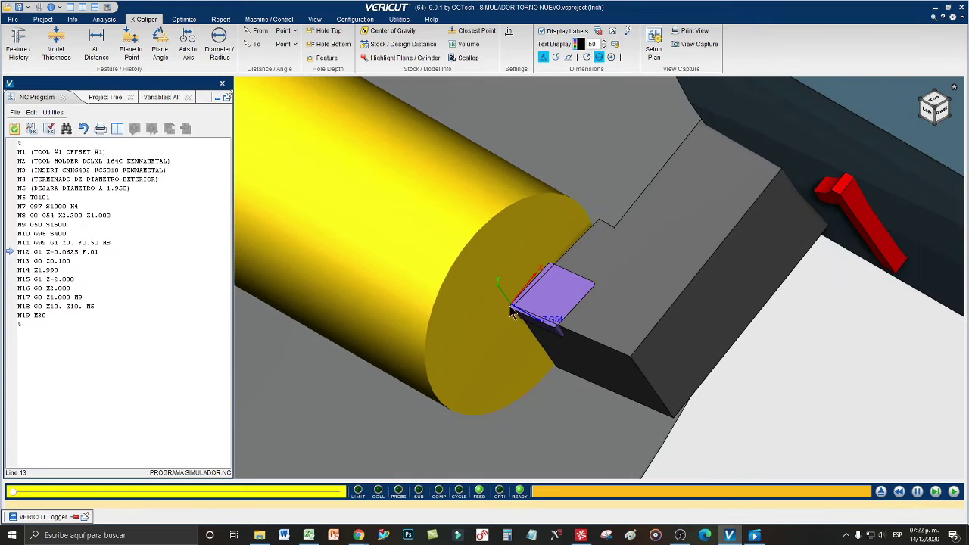
scroll(512, 314, up, 5)
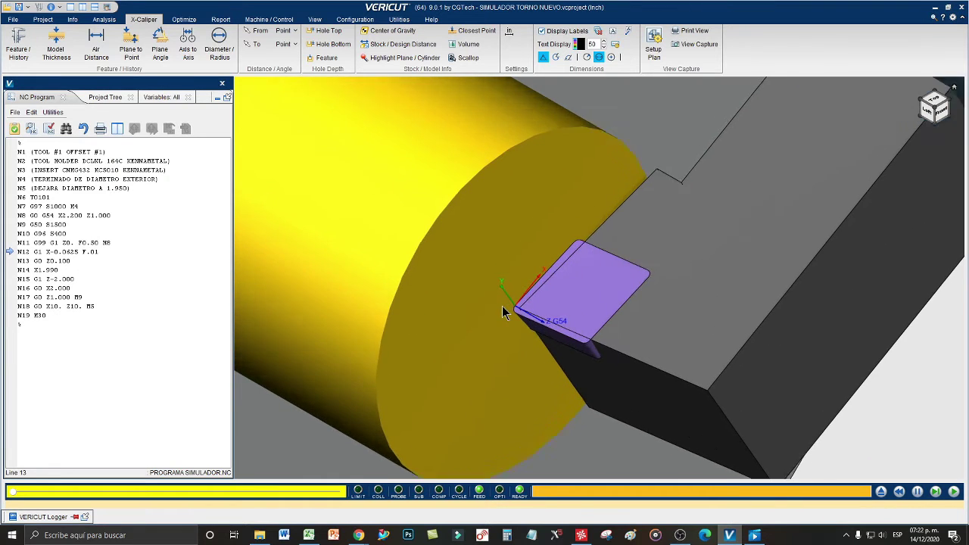
scroll(506, 310, up, 3)
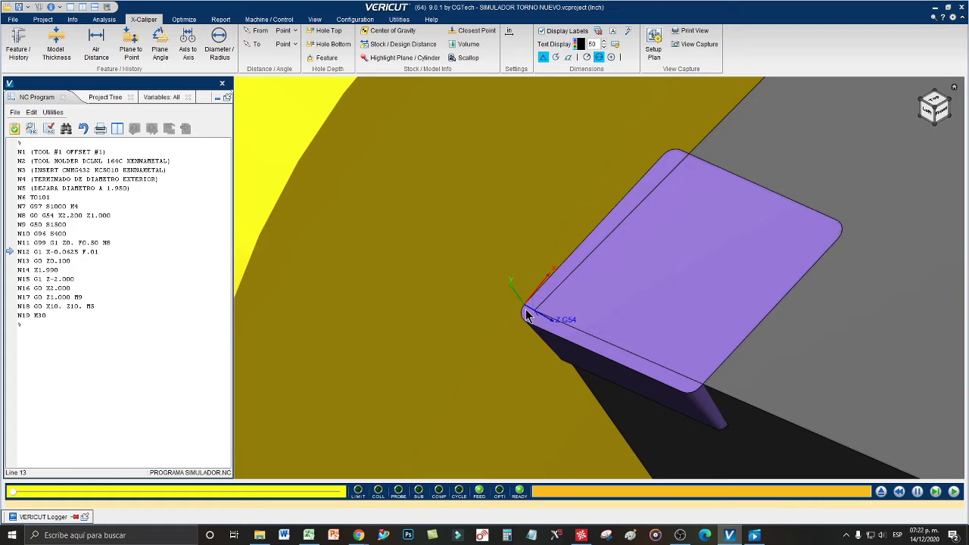
scroll(523, 317, down, 4)
scroll(549, 314, down, 5)
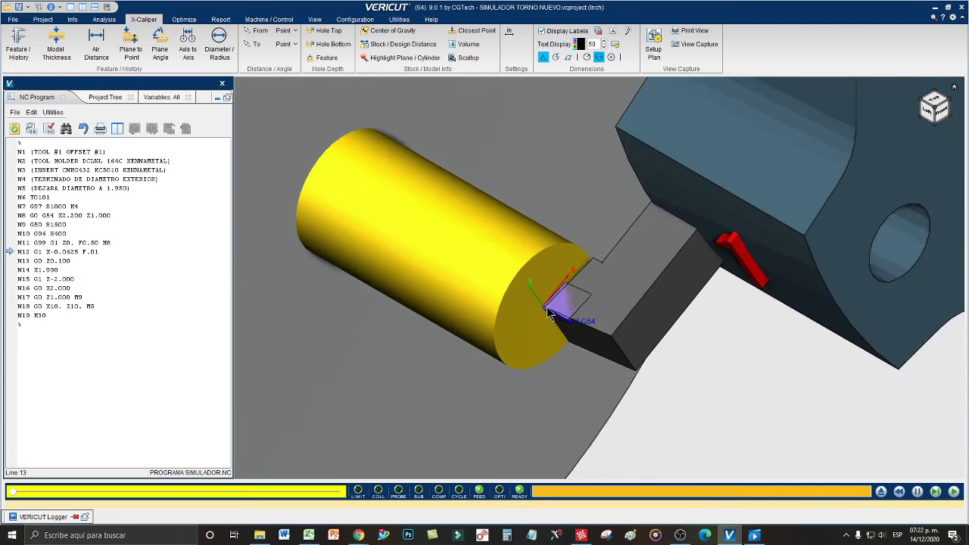
scroll(549, 315, down, 2)
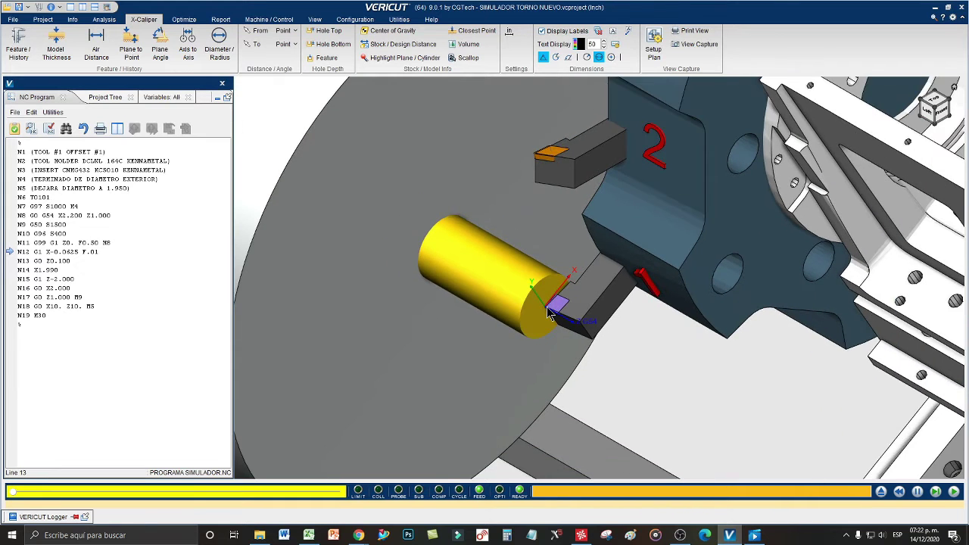
scroll(551, 314, down, 2)
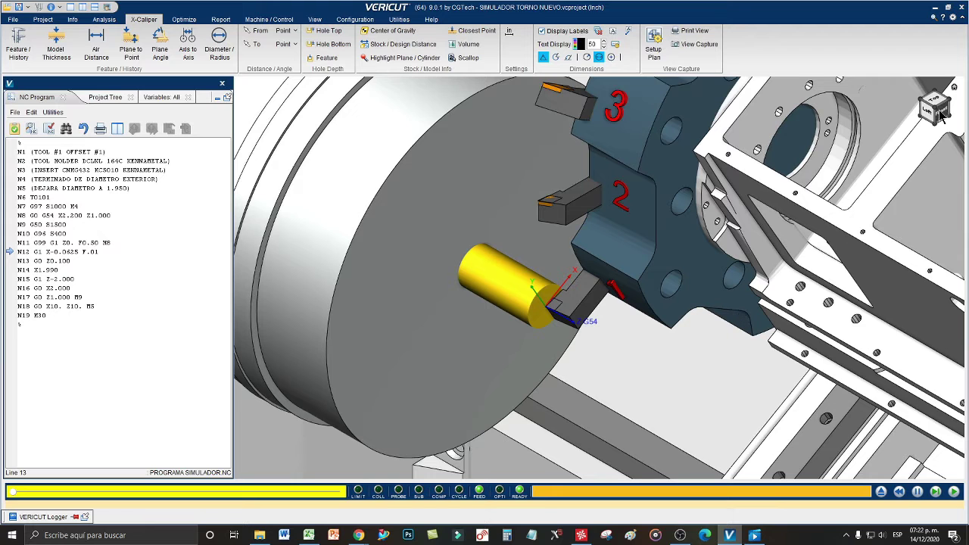
Reset the lathe simulation and run the turning program through to the end
click(882, 491)
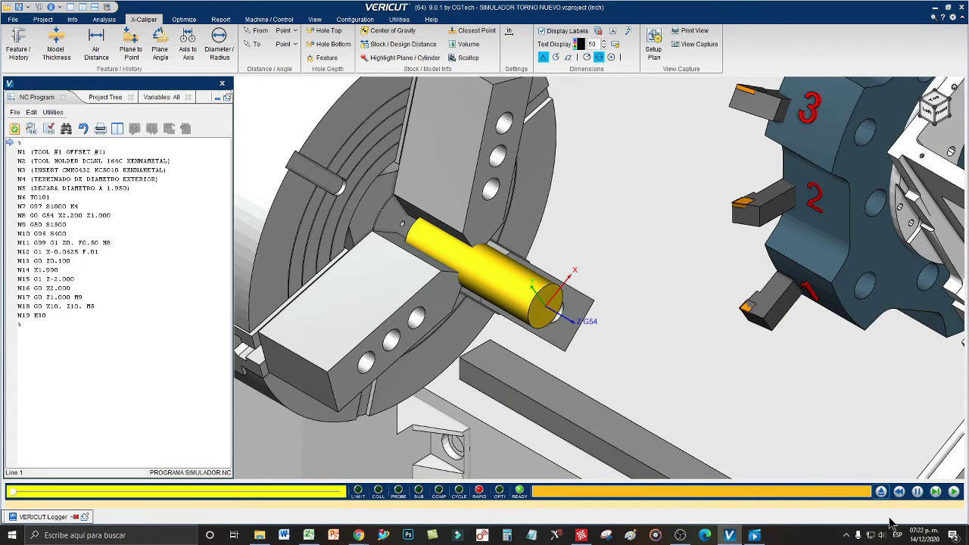
click(954, 492)
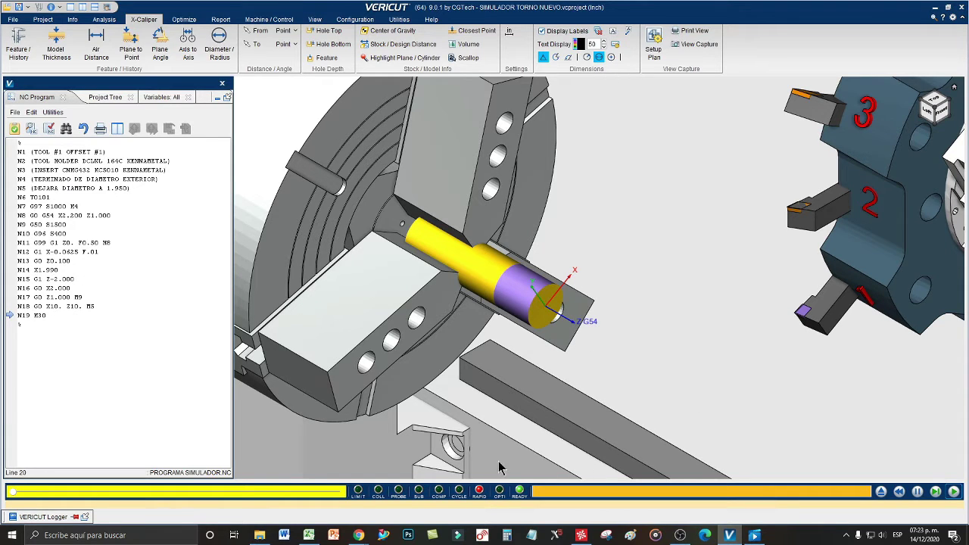
Switch to the TOOL GEOMETRY workbook in Excel and review tool 1's X and Z geometry values
mouse_move(310, 536)
click(348, 496)
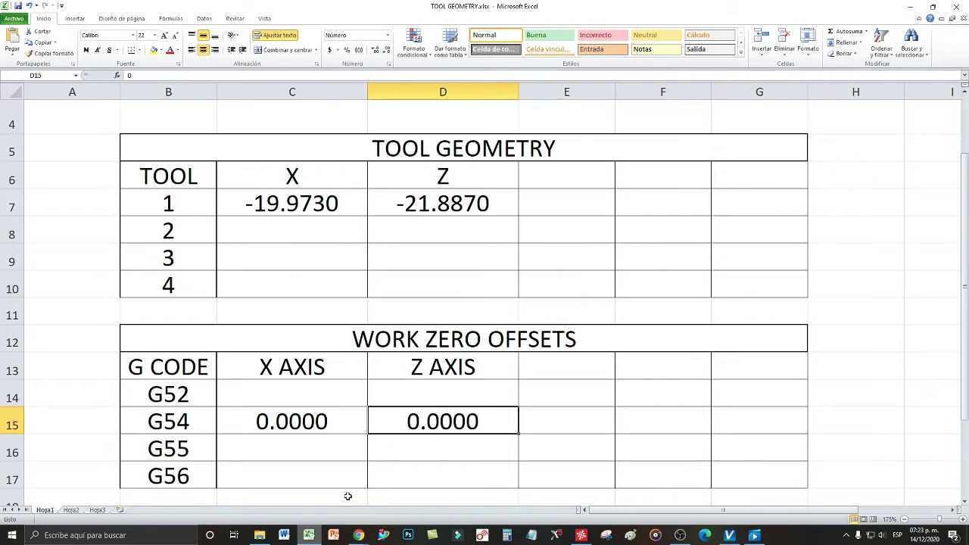
click(301, 203)
key(Right)
key(Left)
key(Right)
key(Left)
key(Right)
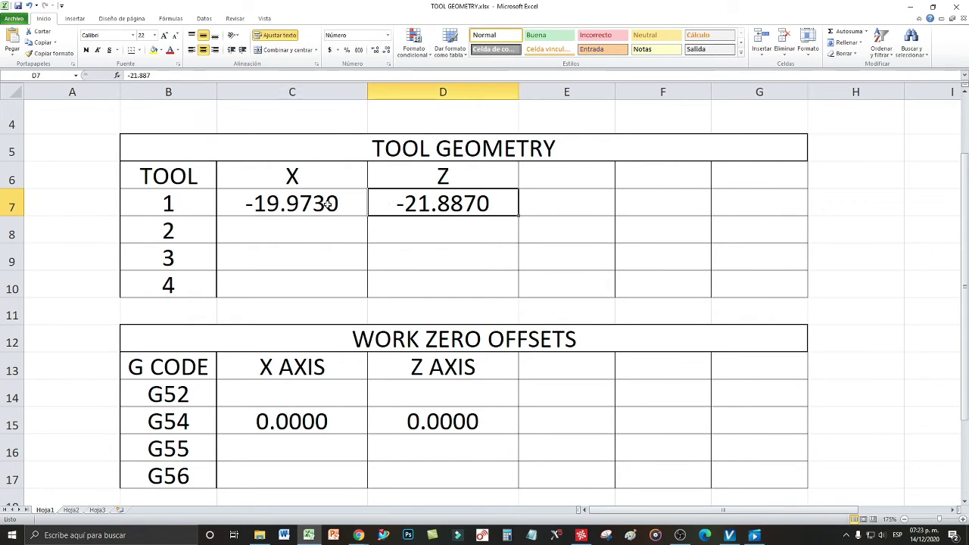
key(Left)
key(Right)
Review the G54 X axis and Z axis entries in the work zero offsets table
click(417, 422)
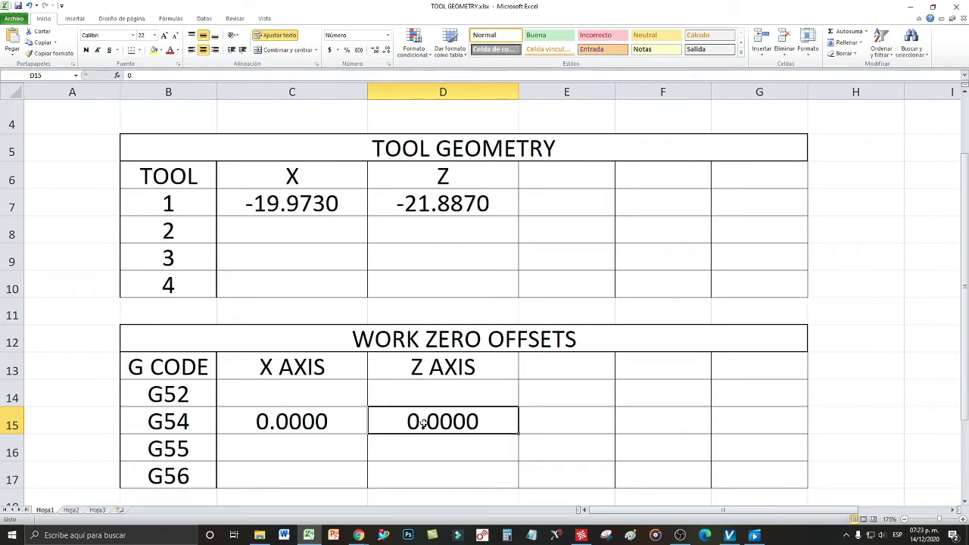
click(402, 344)
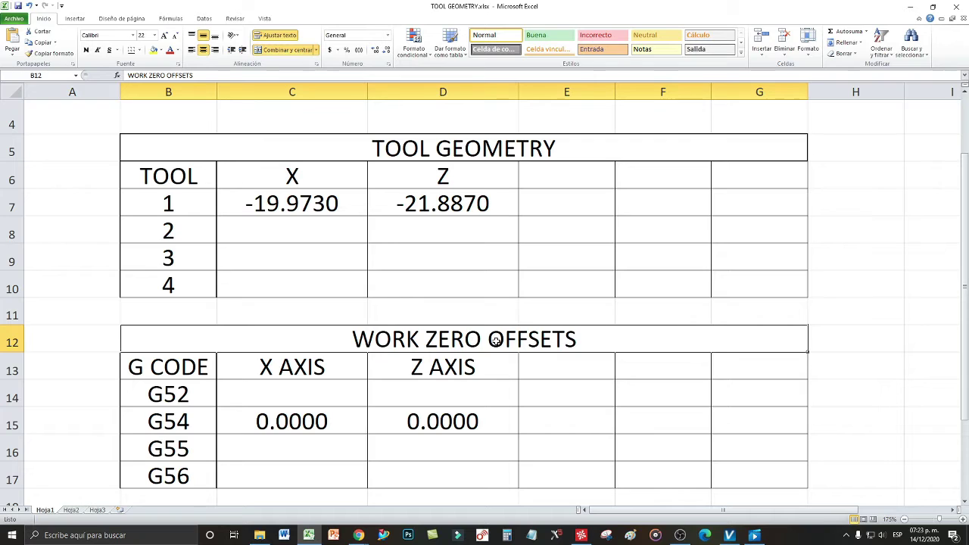
click(460, 424)
click(316, 420)
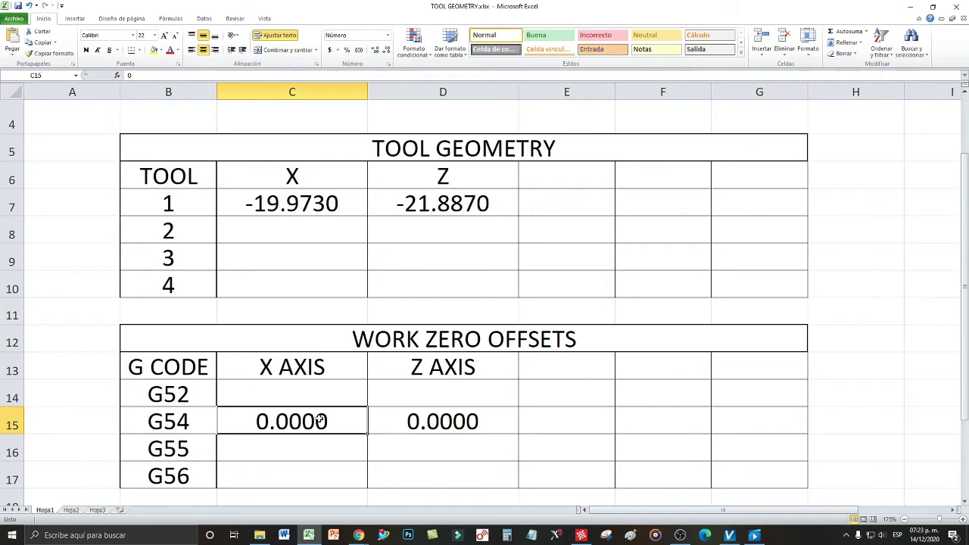
key(Right)
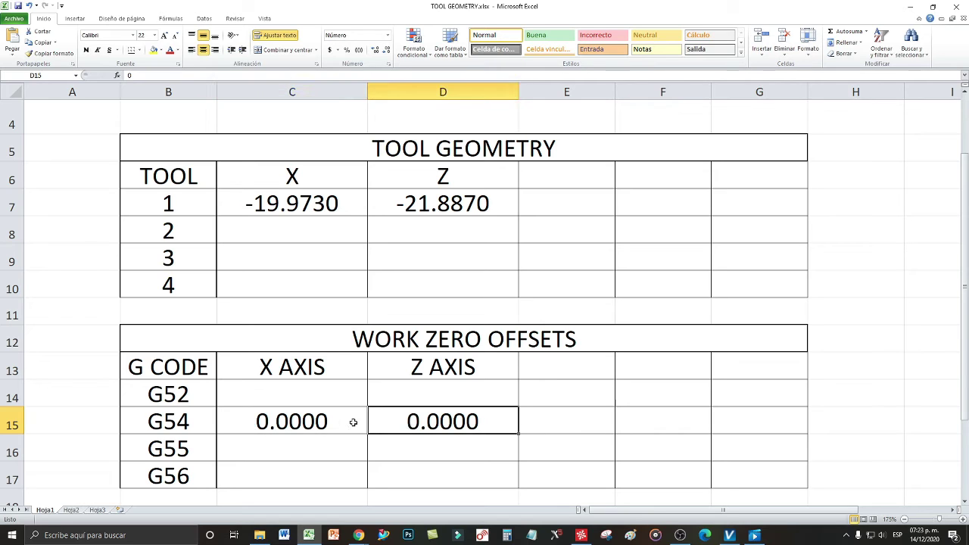
key(Left)
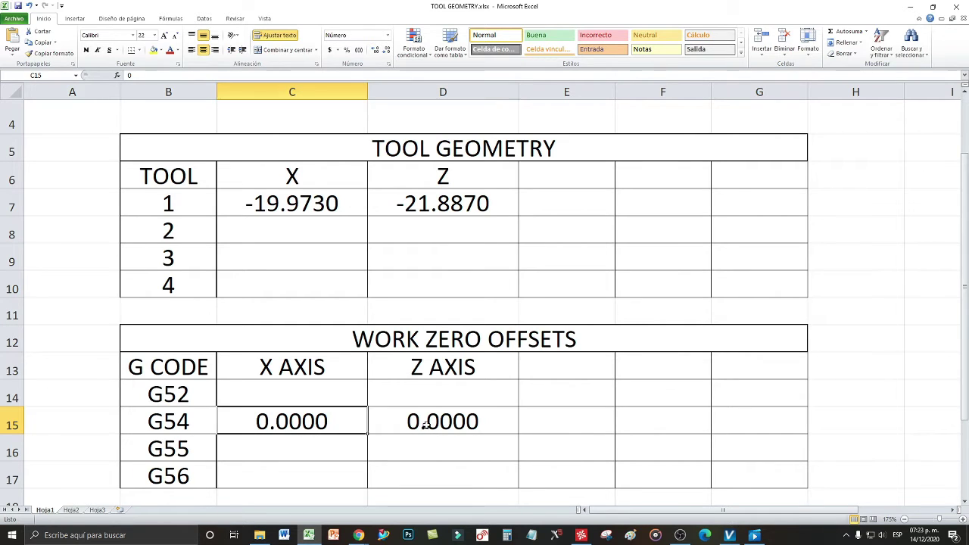
click(426, 424)
click(353, 424)
click(450, 426)
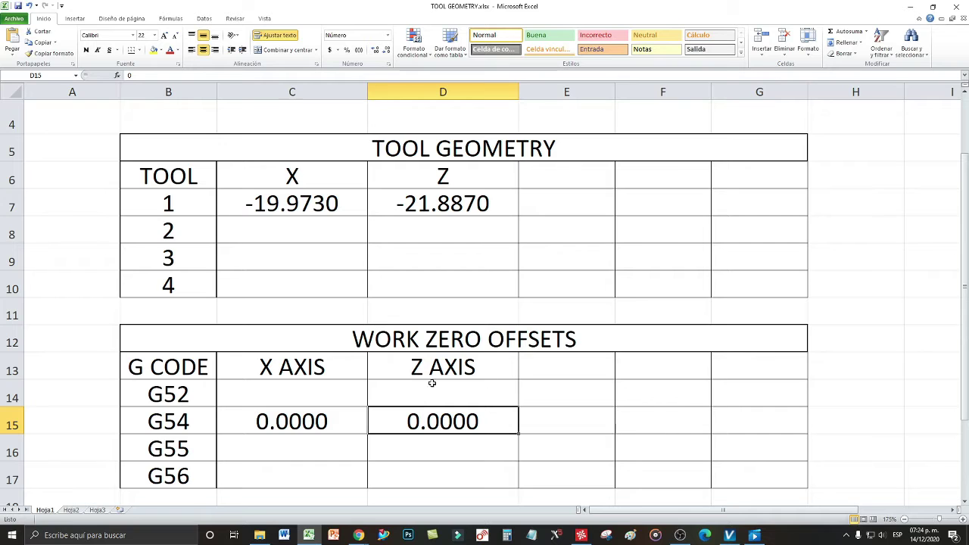
Switch back to VERICUT and examine the tools mounted on the turret from the machine's back-left isometric view
click(754, 535)
click(752, 537)
click(729, 535)
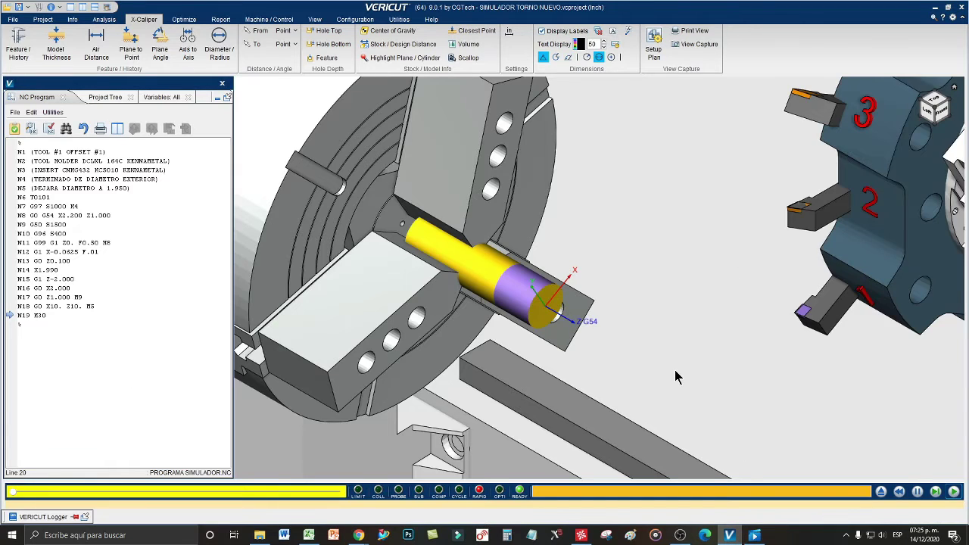
scroll(675, 372, down, 5)
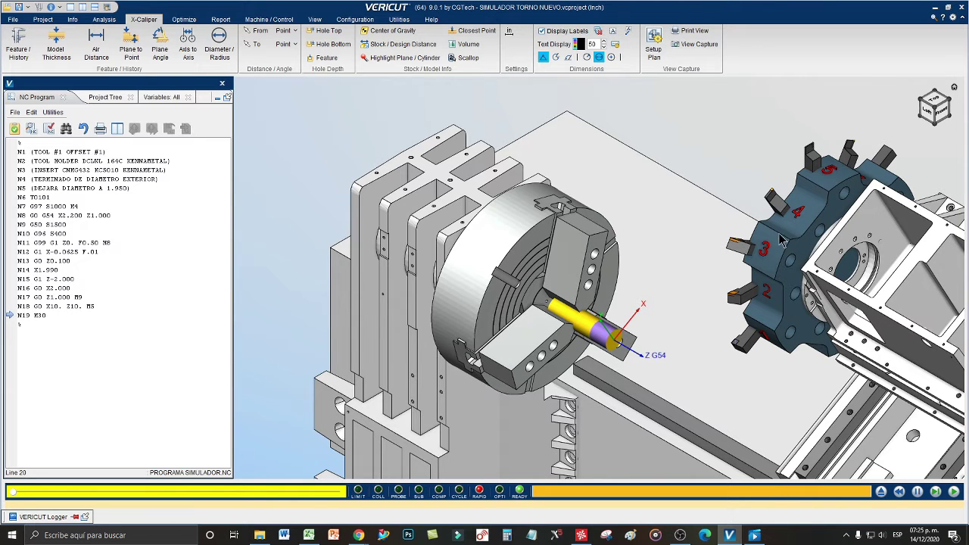
click(923, 106)
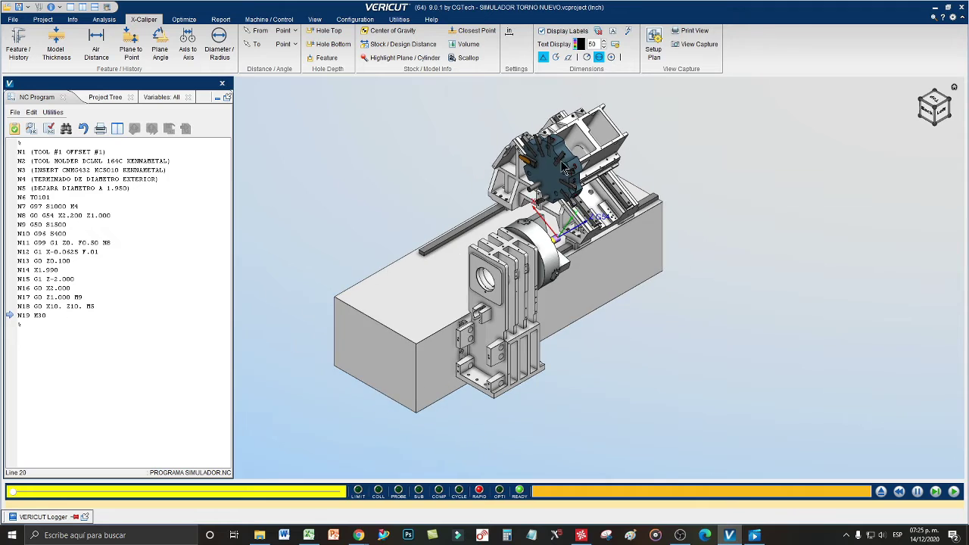
scroll(564, 163, up, 3)
scroll(547, 139, up, 5)
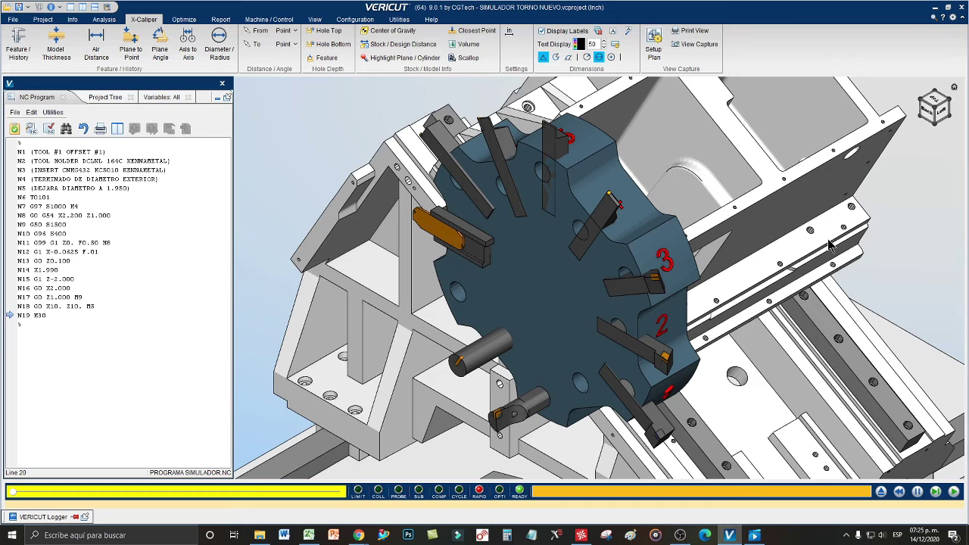
Examine the machined bar in the chuck from the front-left isometric view and compare it with the real touch-off in the offset video
click(947, 102)
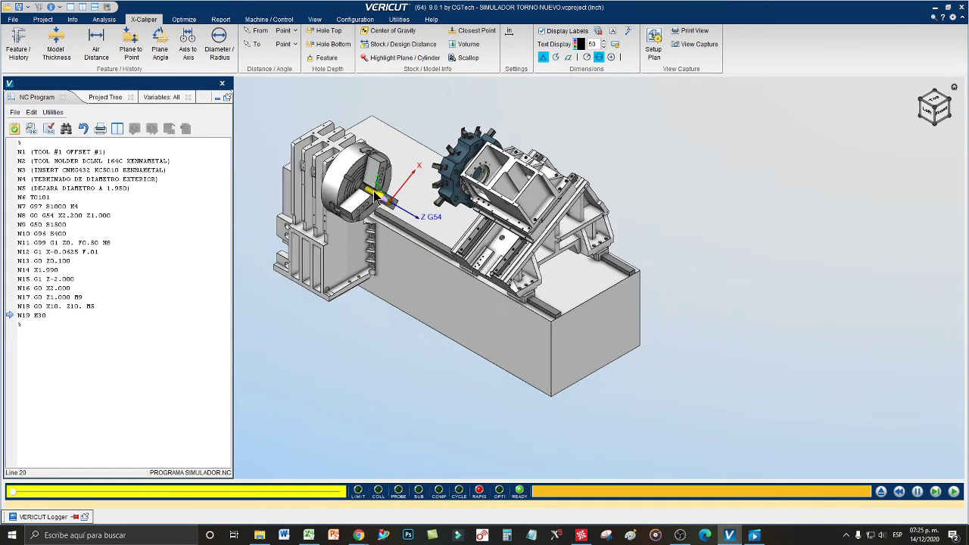
scroll(379, 195, up, 3)
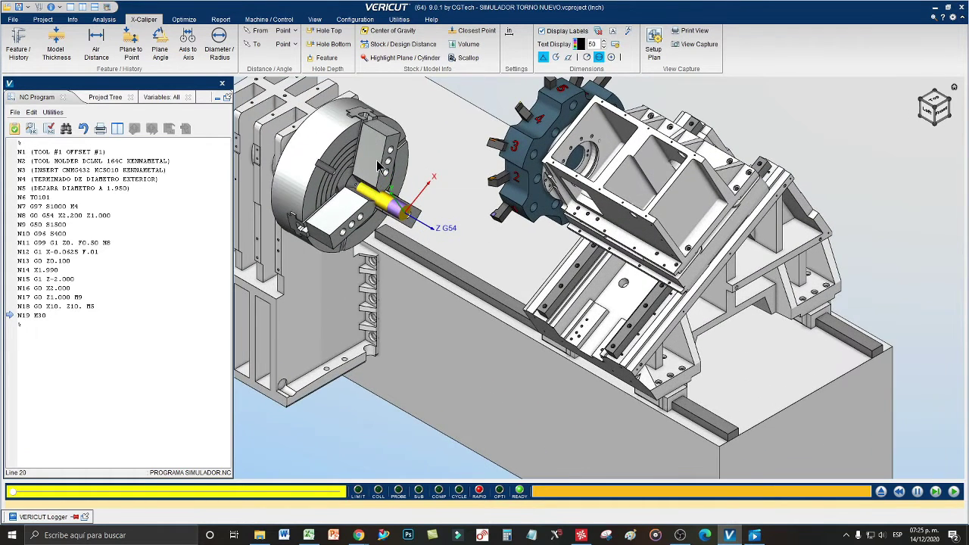
scroll(380, 189, up, 3)
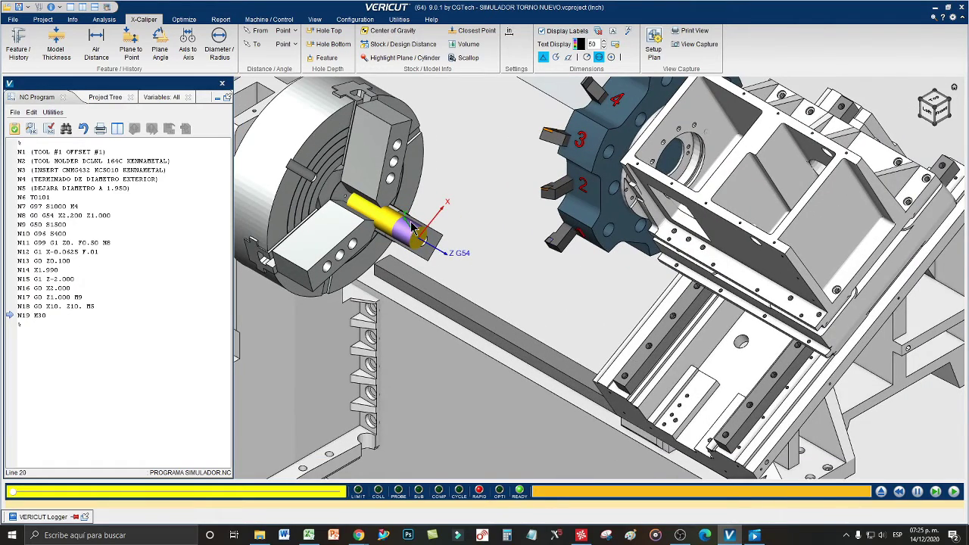
scroll(389, 198, up, 3)
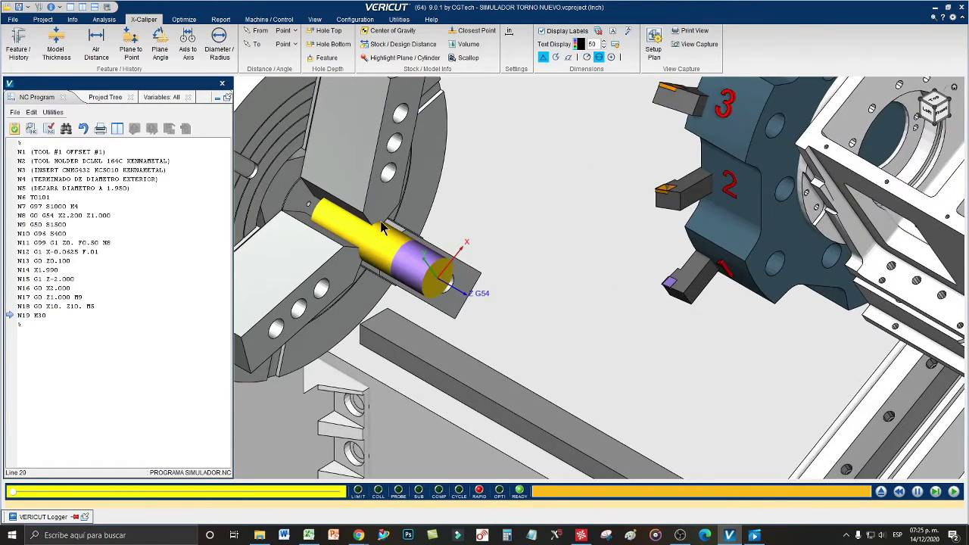
scroll(381, 231, up, 3)
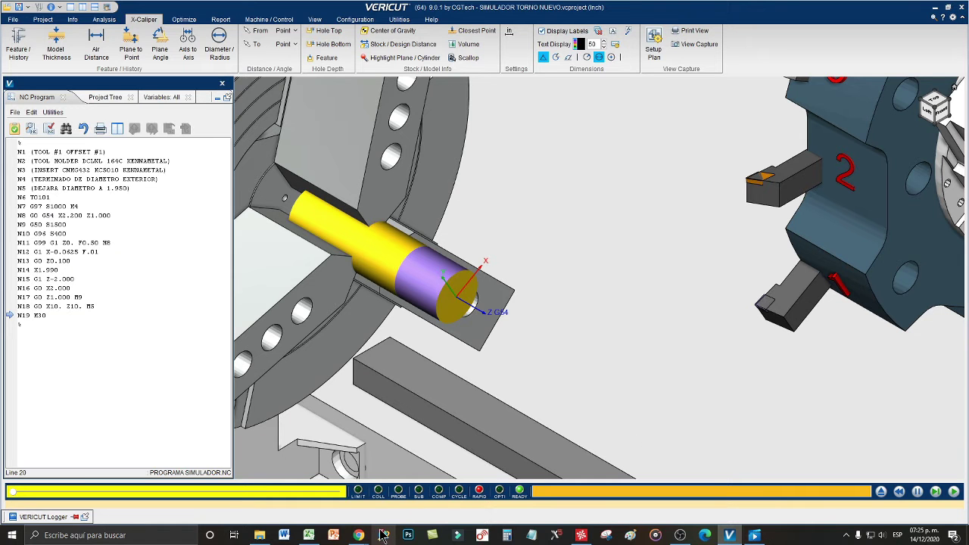
click(755, 536)
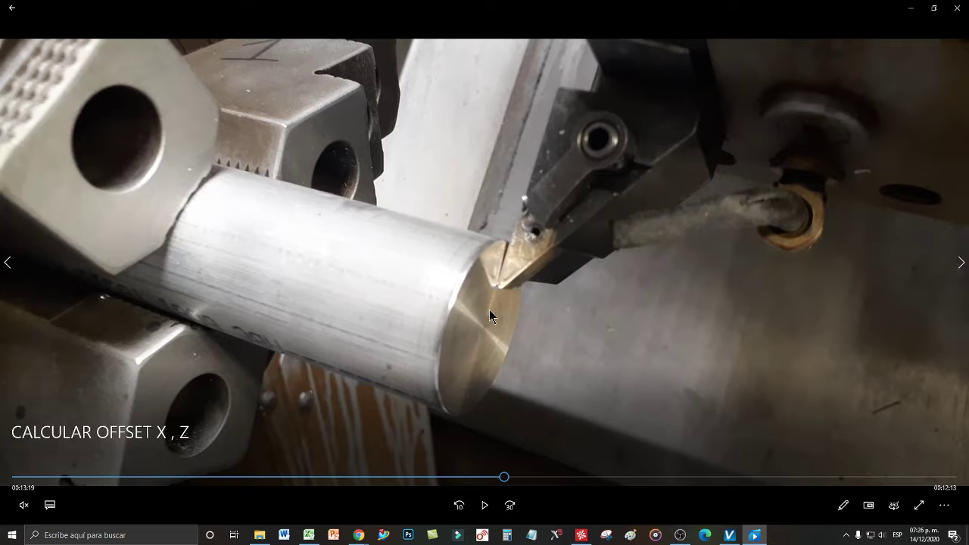
click(754, 537)
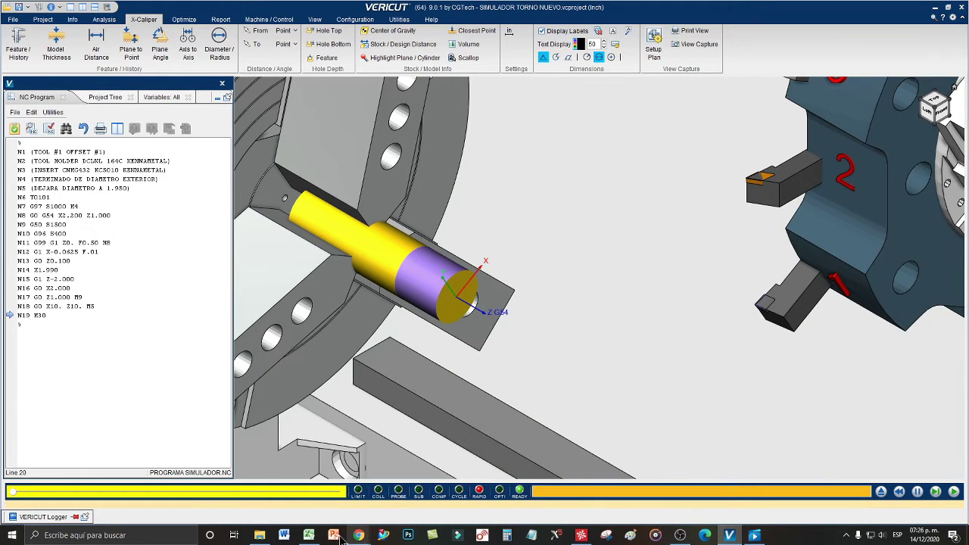
Switch to the TOOL GEOMETRY workbook in Excel and enter tool 2's geometry as X -18.523 and Z -22.458
click(309, 535)
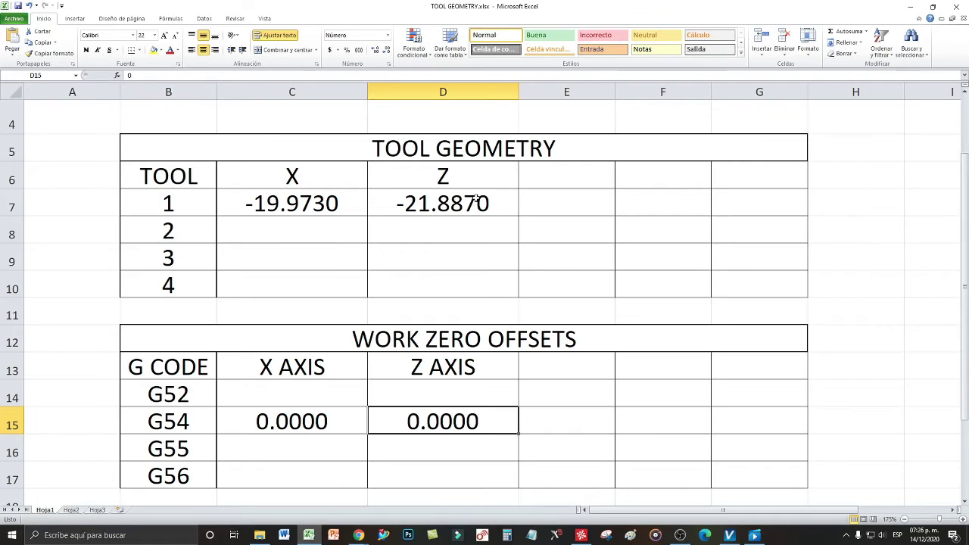
click(441, 205)
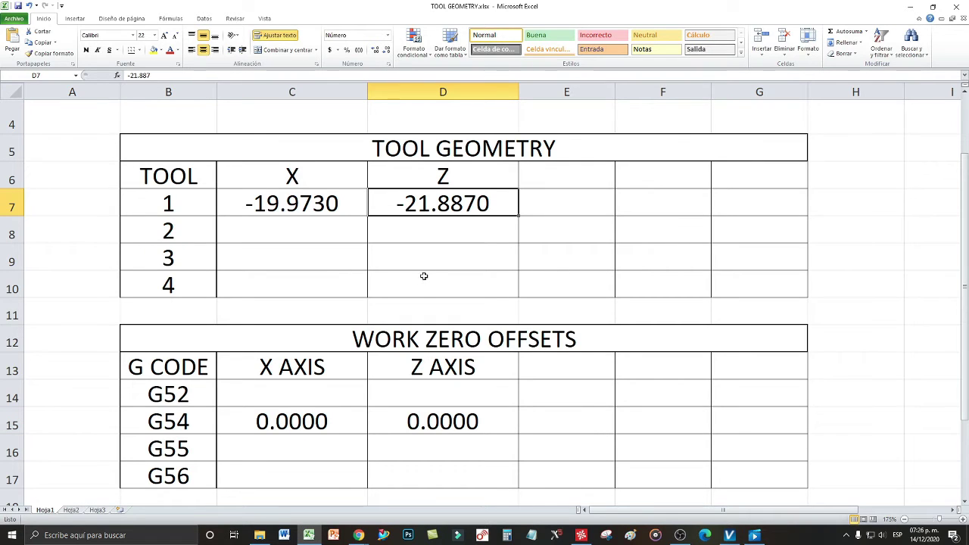
click(351, 233)
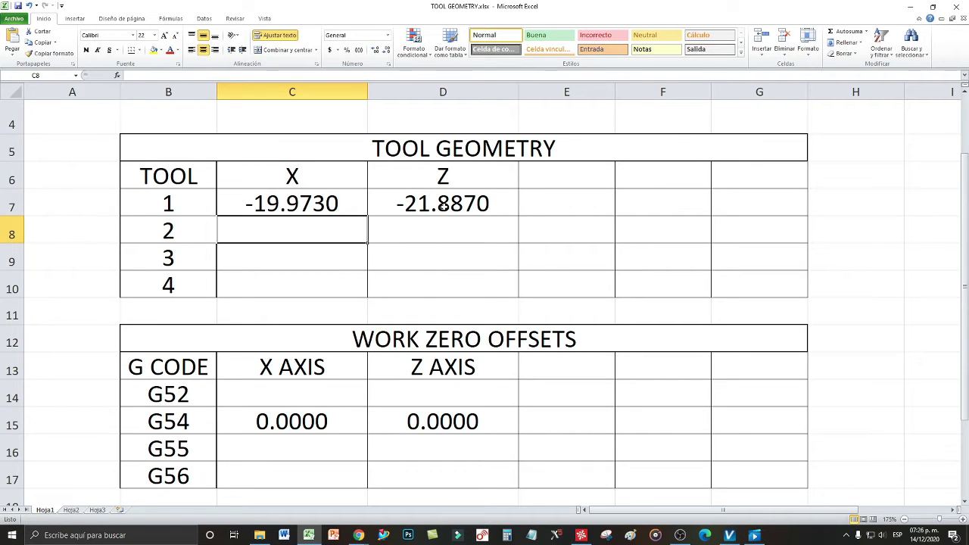
click(443, 205)
click(343, 233)
text(-18.523)
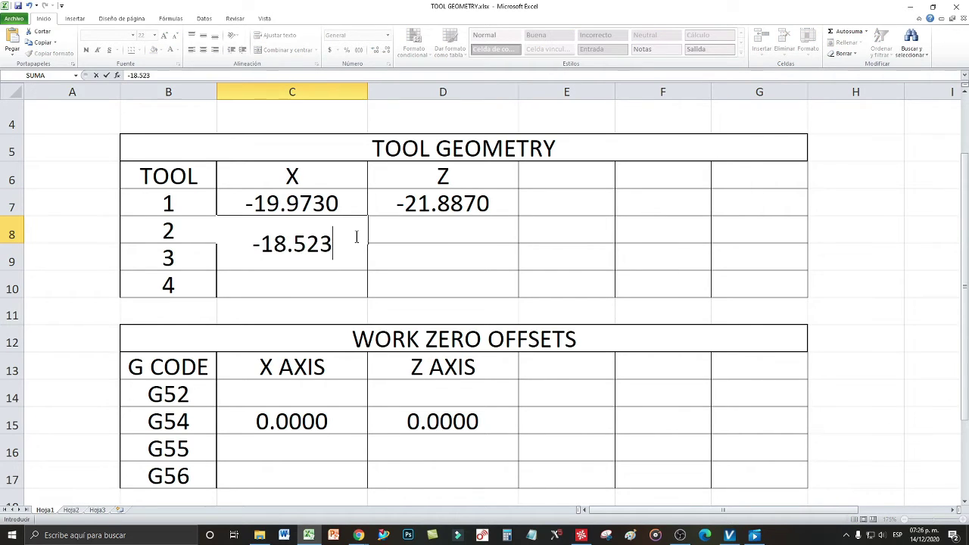
key(Tab)
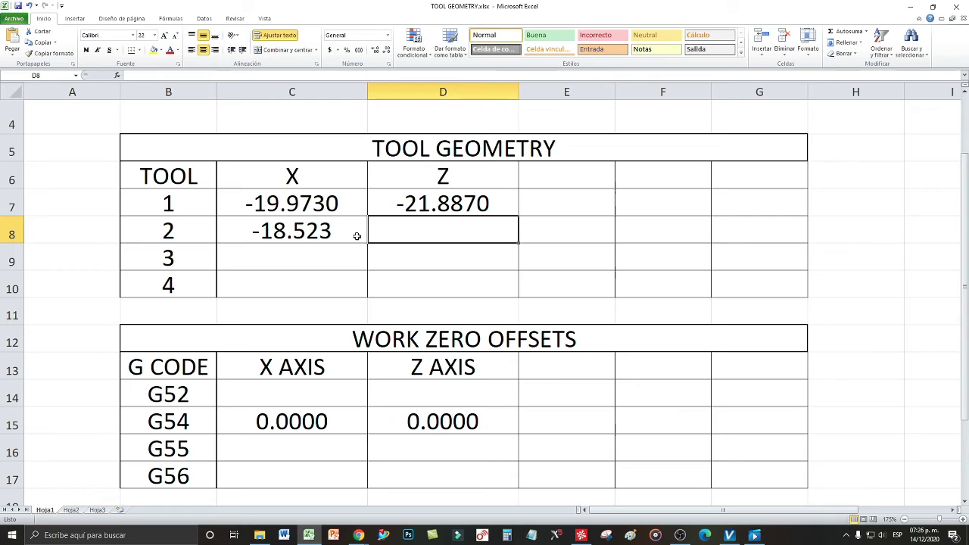
text(-)
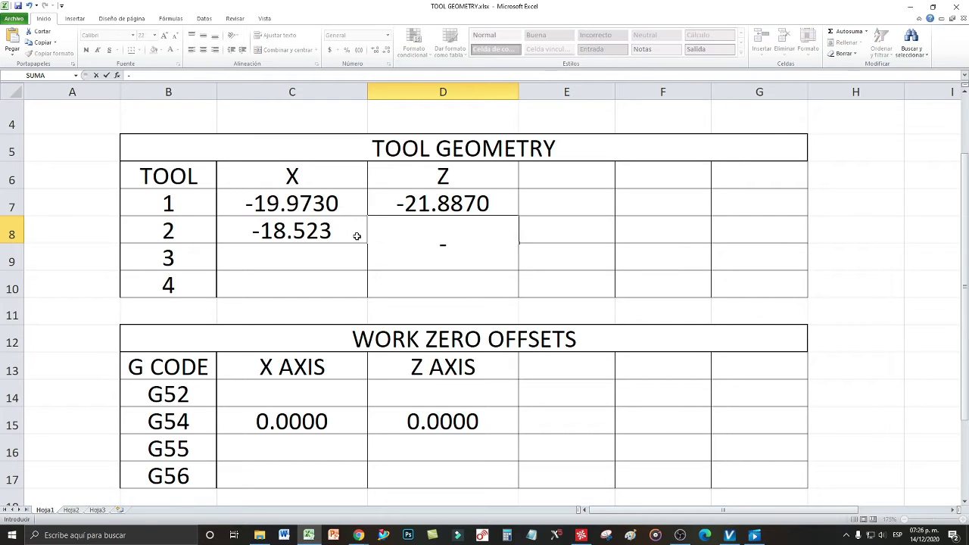
text(22.458)
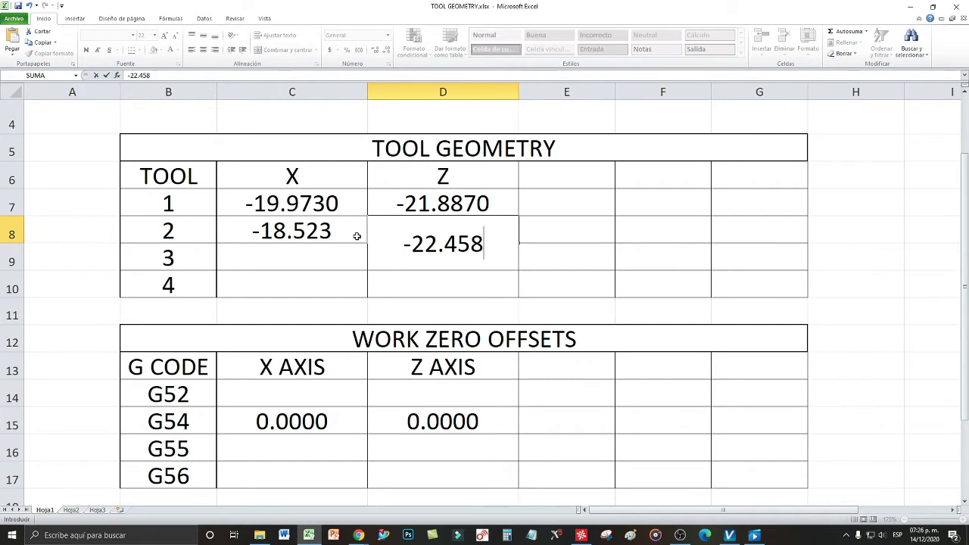
key(Return)
Enter tool 3's geometry as X -15.845 and Z -21.4293
key(Left)
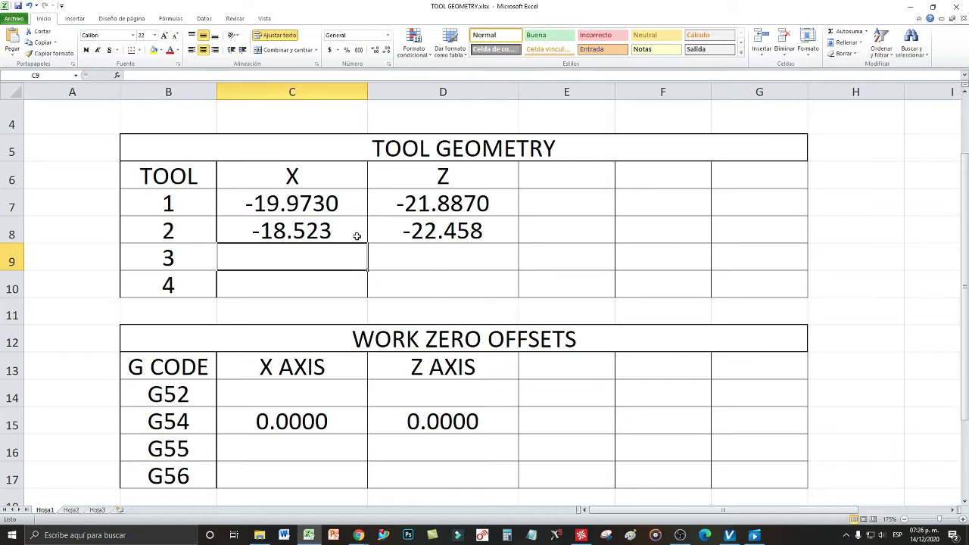
text(-15.8)
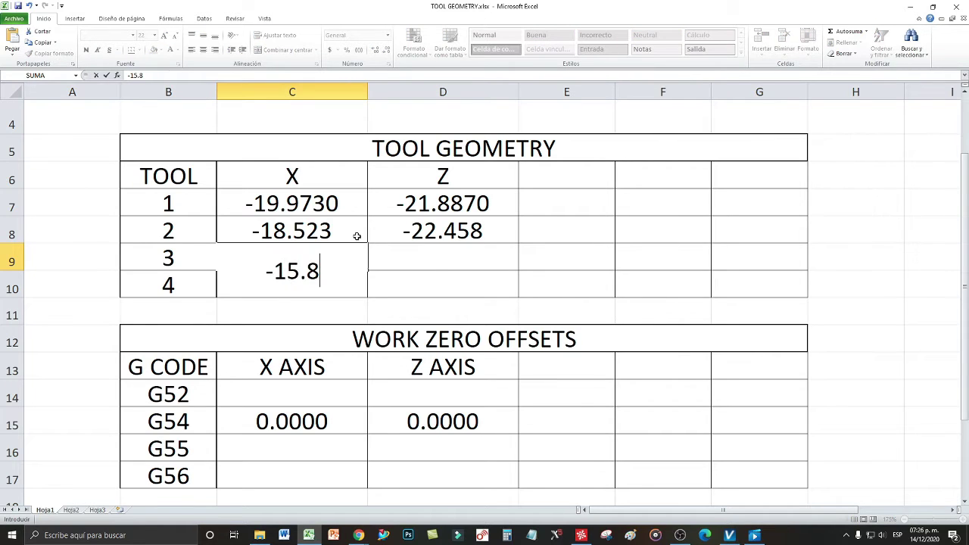
text(45)
key(Return)
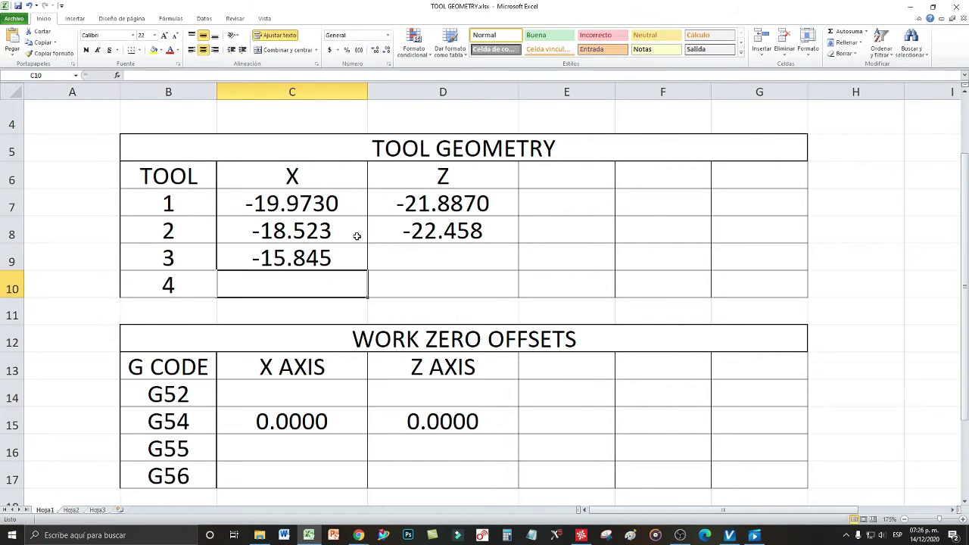
key(Right)
key(Up)
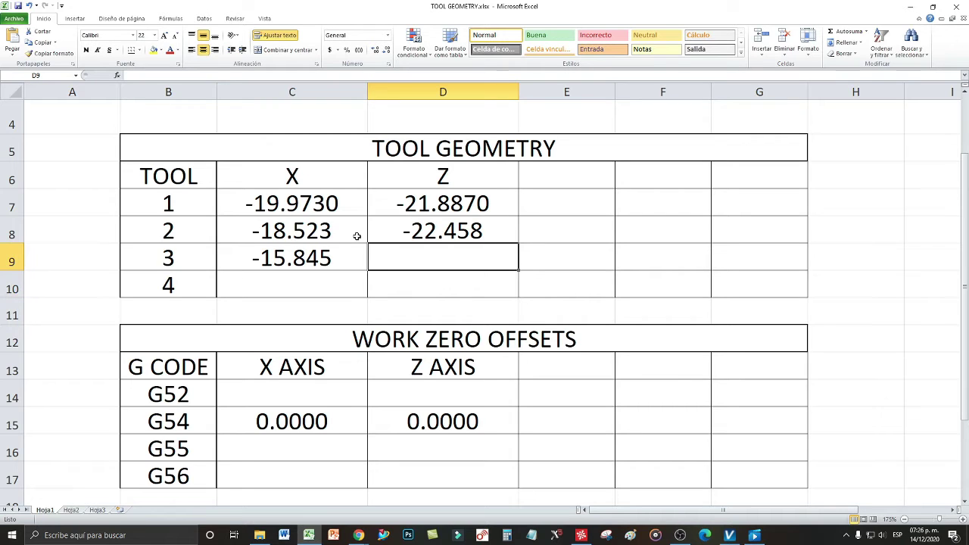
text(-)
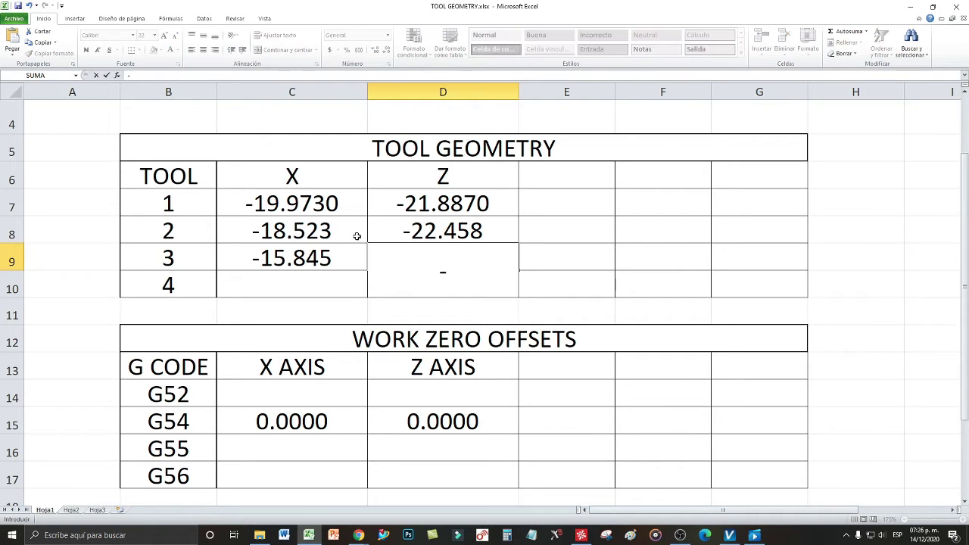
text(22.)
key(BackSpace)
text(1.4293)
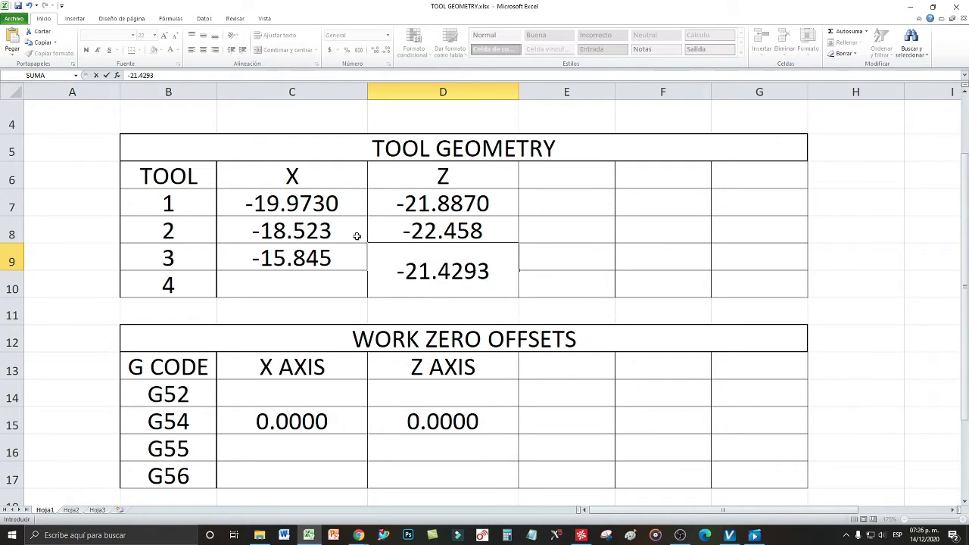
key(Return)
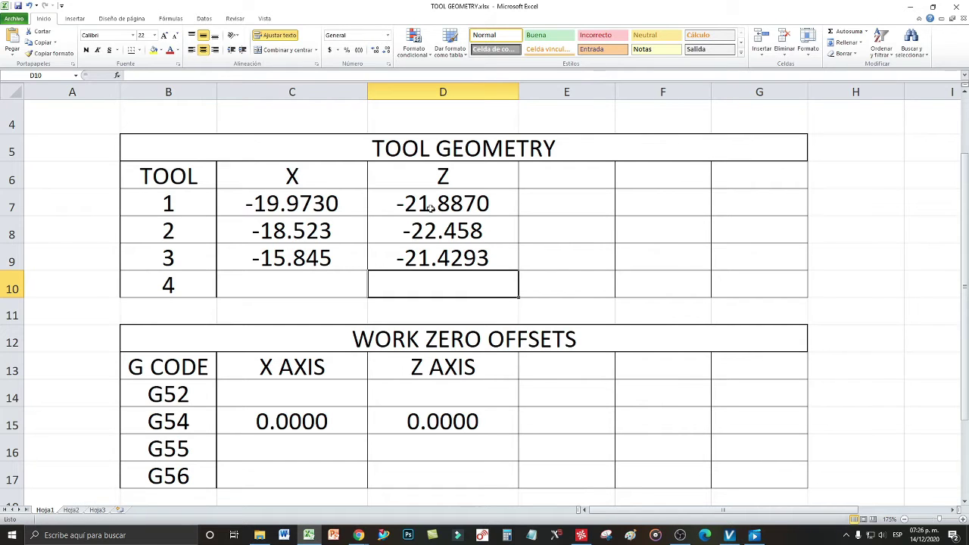
Check the touch-off video and the VERICUT part, then review the Z and X values of tools 1 to 3 in Excel
click(754, 535)
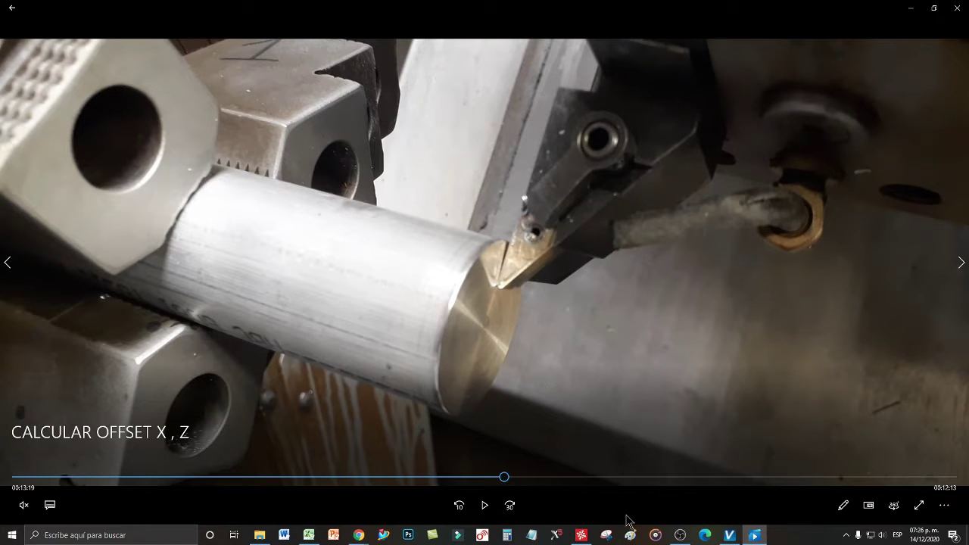
click(729, 535)
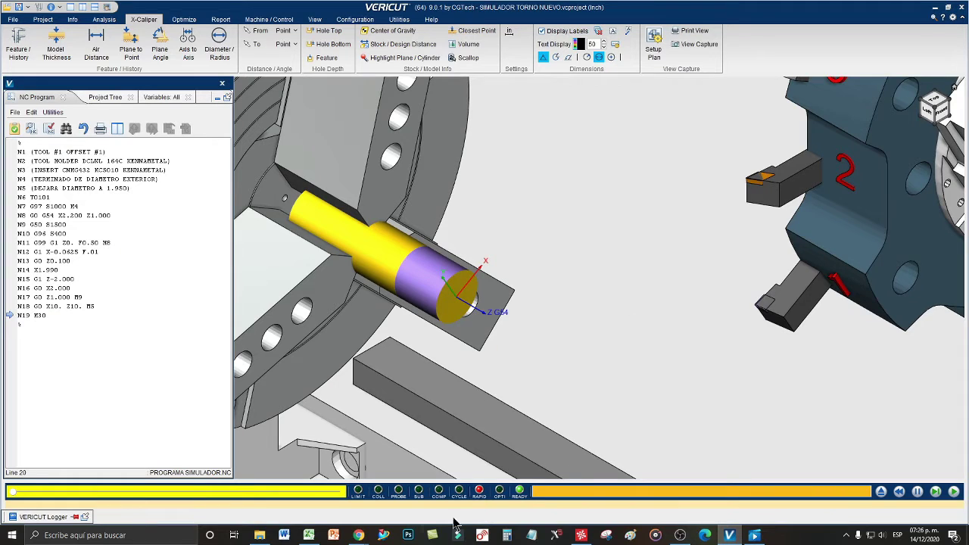
click(308, 535)
click(443, 206)
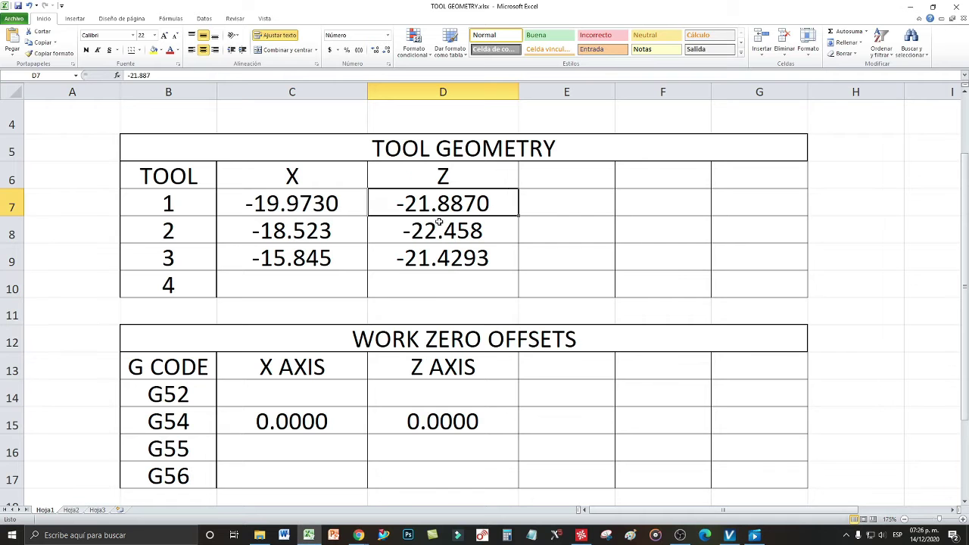
click(441, 231)
click(441, 258)
click(433, 211)
click(431, 228)
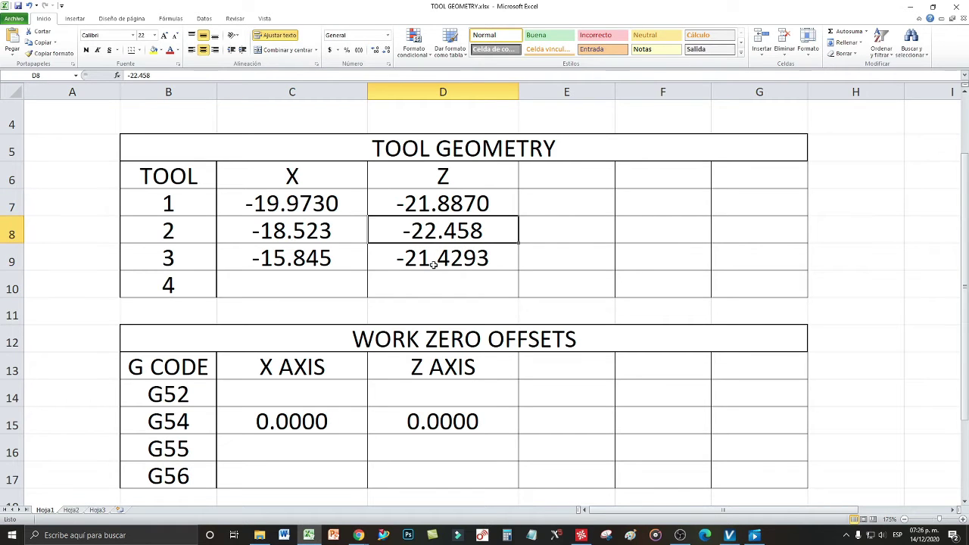
click(391, 252)
click(303, 197)
click(300, 231)
click(298, 264)
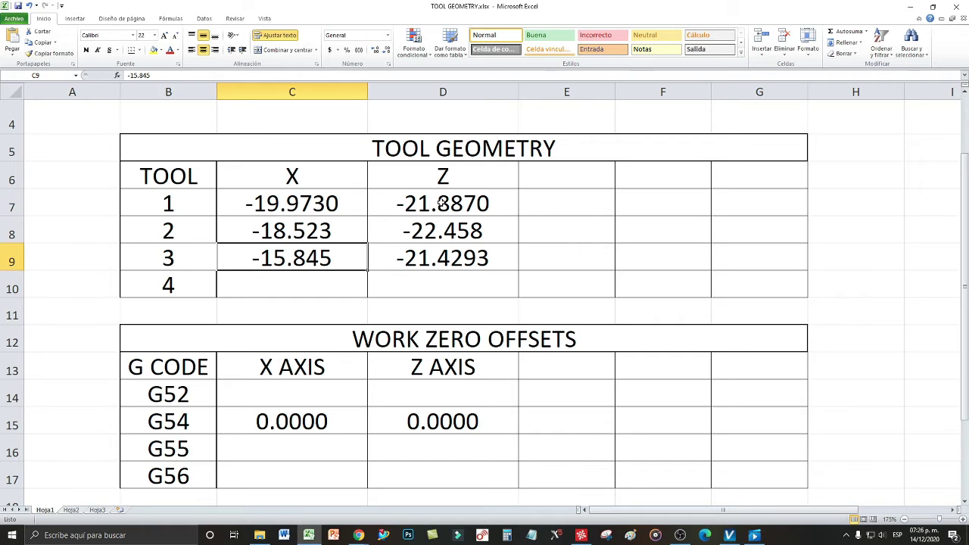
Switch to VERICUT and examine the turret's tools from the machine's back-left isometric view
click(754, 536)
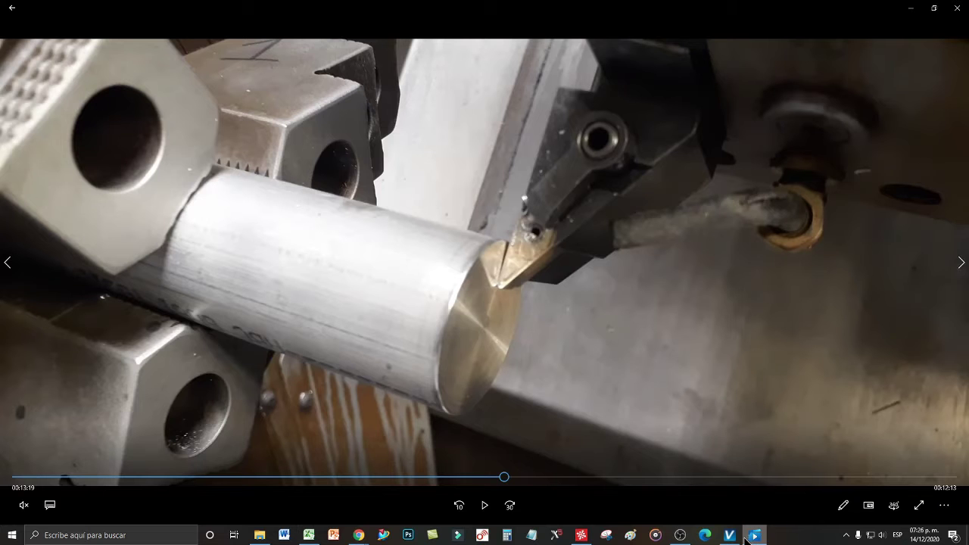
click(739, 537)
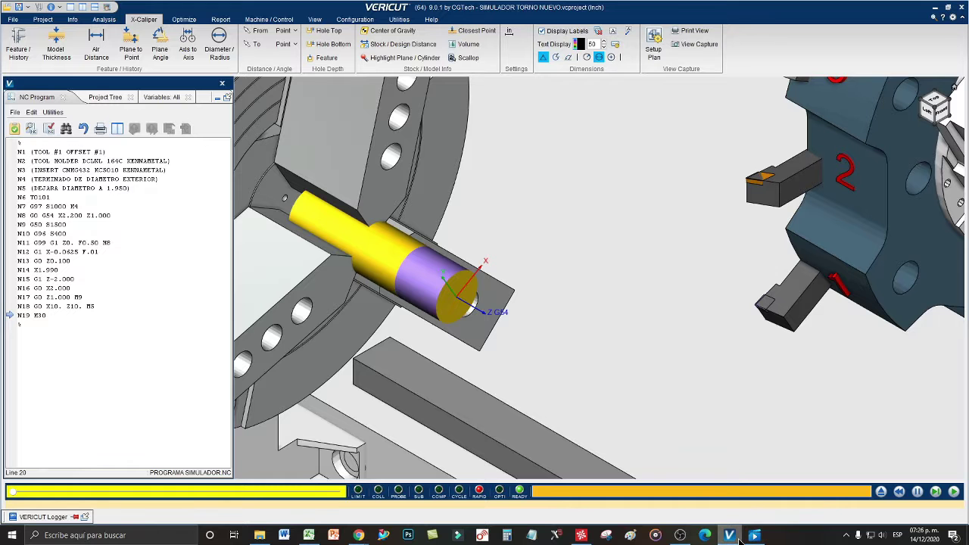
click(920, 101)
scroll(565, 159, up, 5)
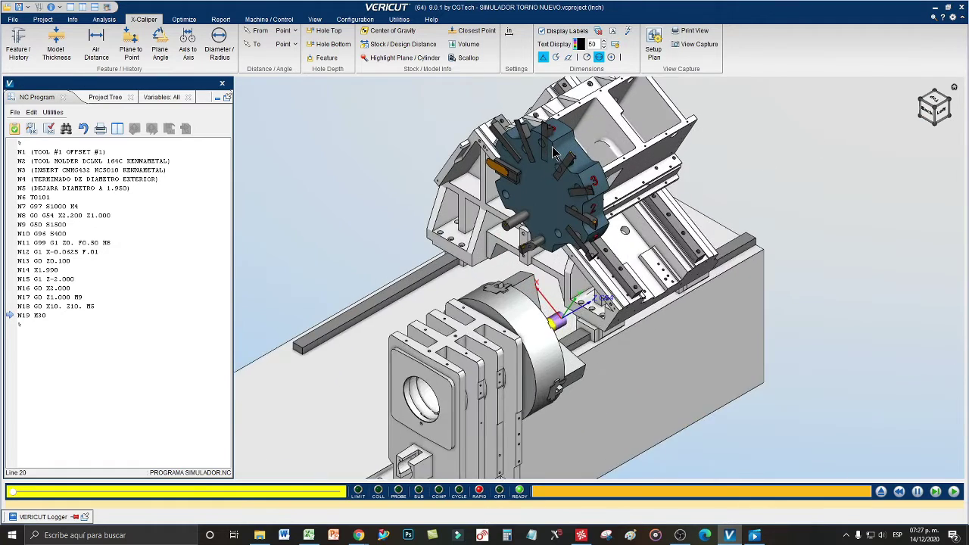
scroll(553, 131, up, 2)
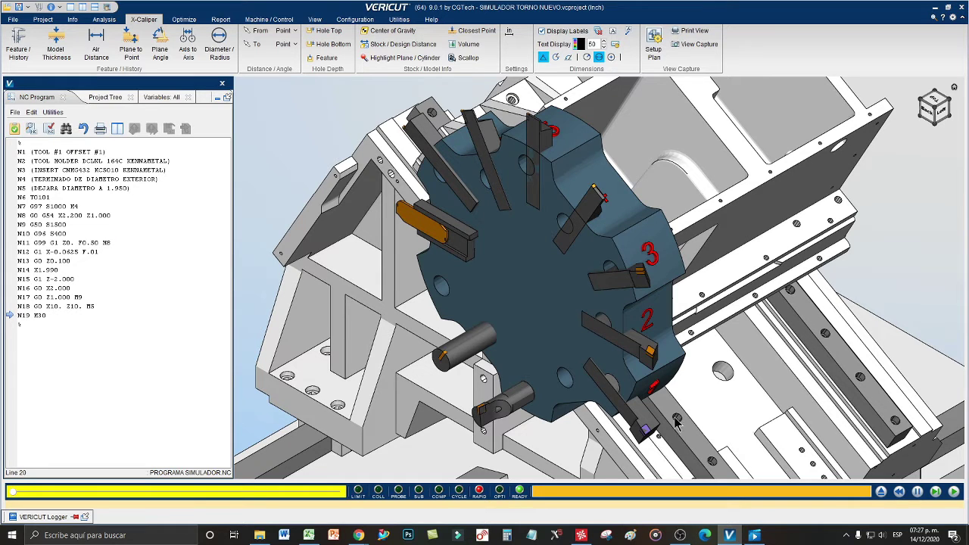
Switch to the Excel workbook and review the Z geometry values of tools 1, 2 and 3
click(309, 536)
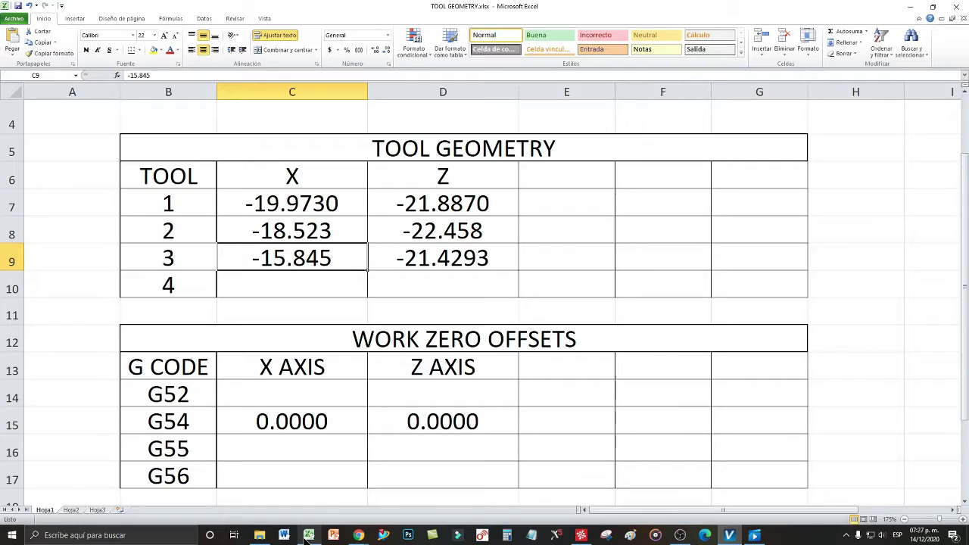
click(439, 205)
click(443, 230)
click(443, 258)
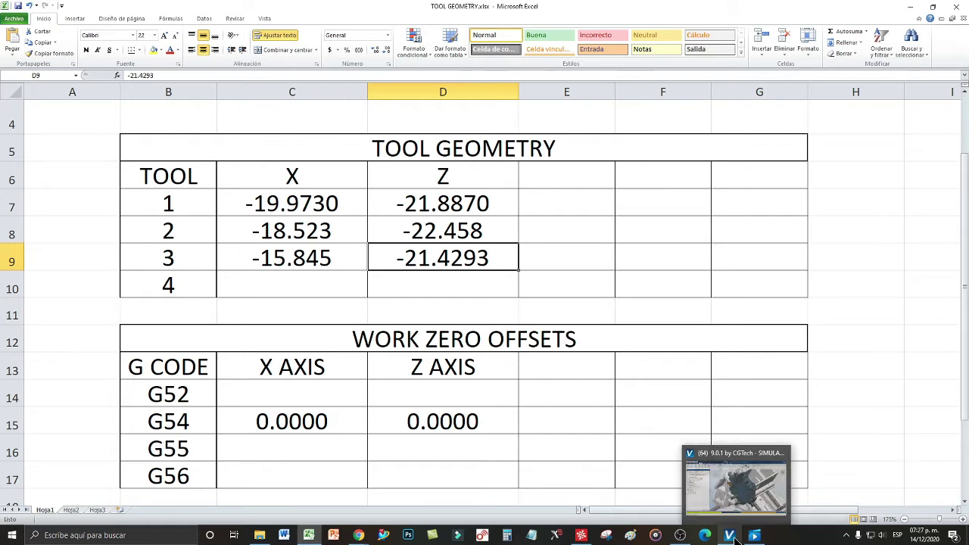
Switch to VERICUT and examine the G54 origin on the bar's face from the front-left isometric view
click(761, 484)
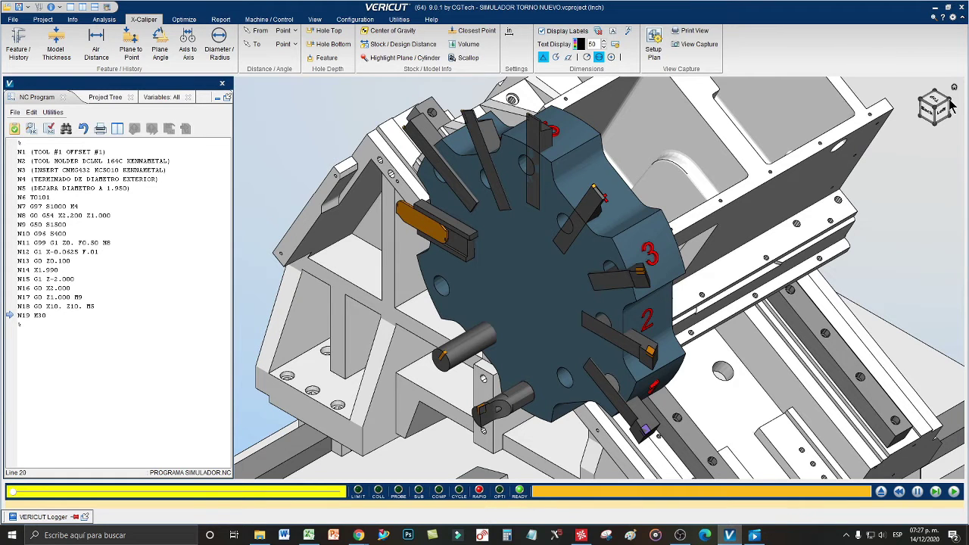
click(948, 102)
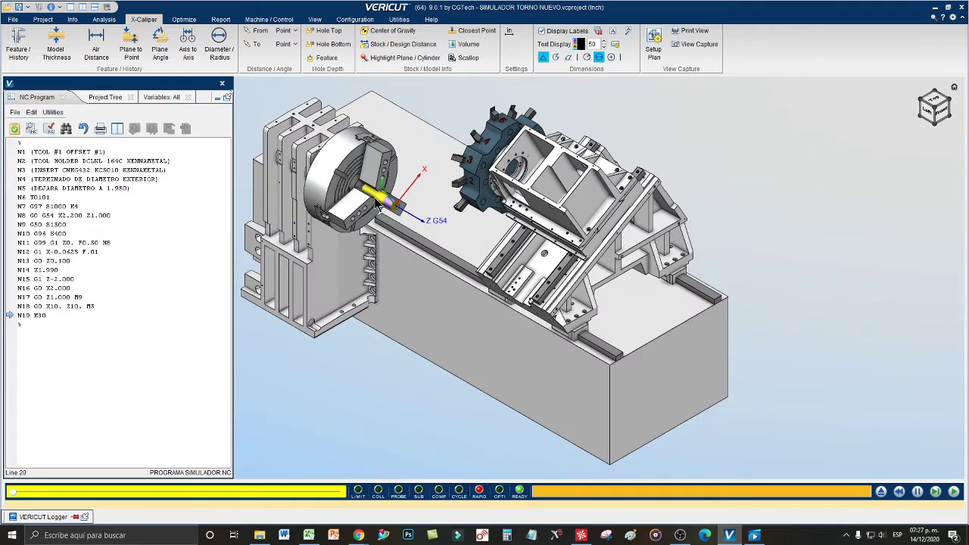
scroll(378, 203, up, 5)
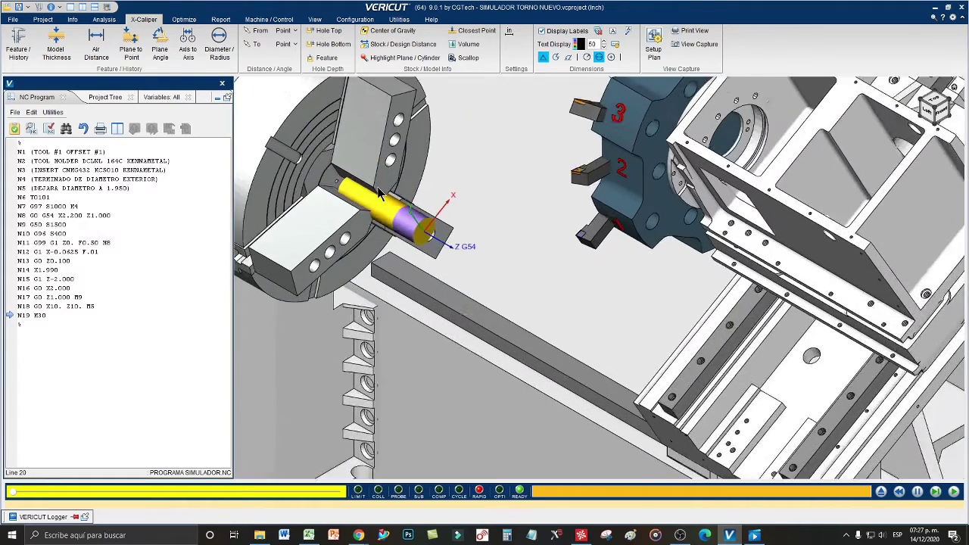
scroll(424, 227, up, 5)
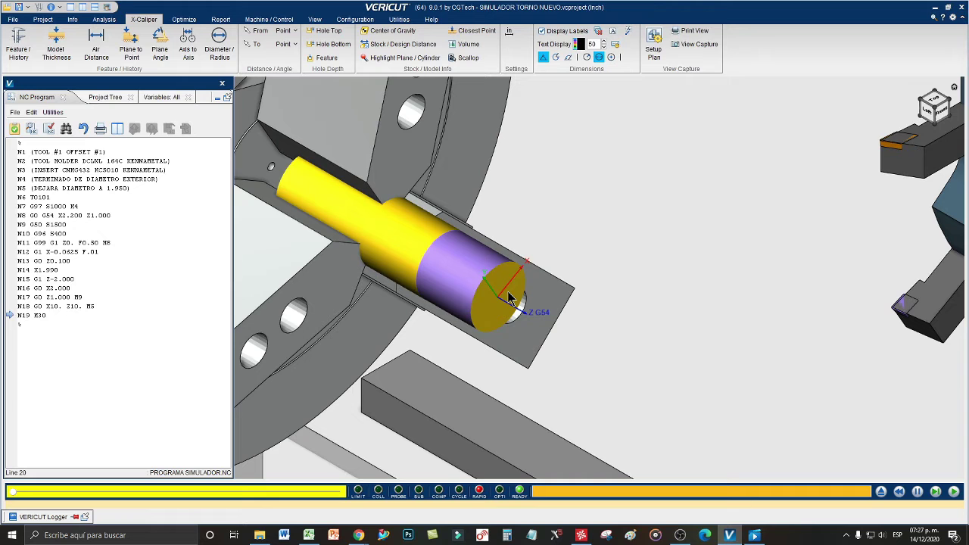
View the real tool touch-off in the offset video, then return to the Excel tables and dismiss the screen-sharing notification
click(754, 535)
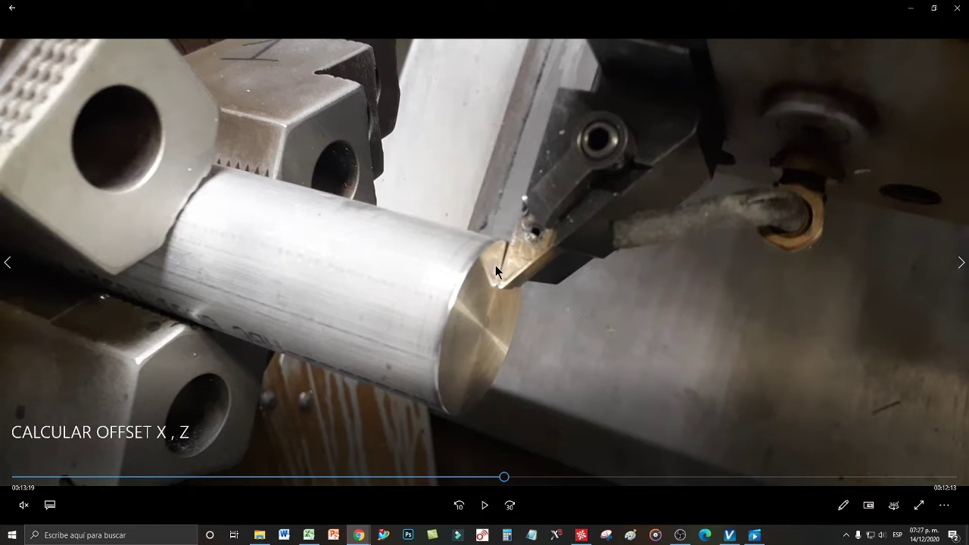
click(308, 535)
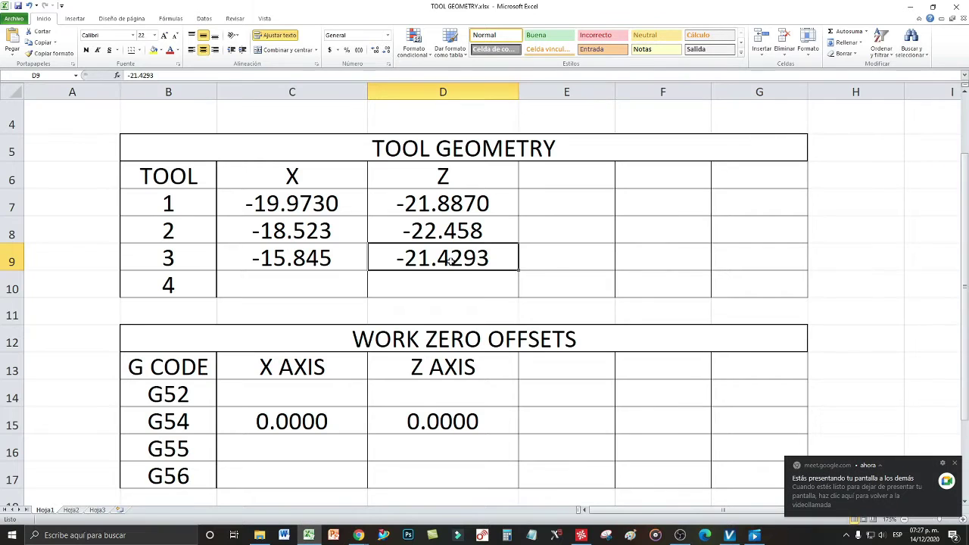
click(957, 465)
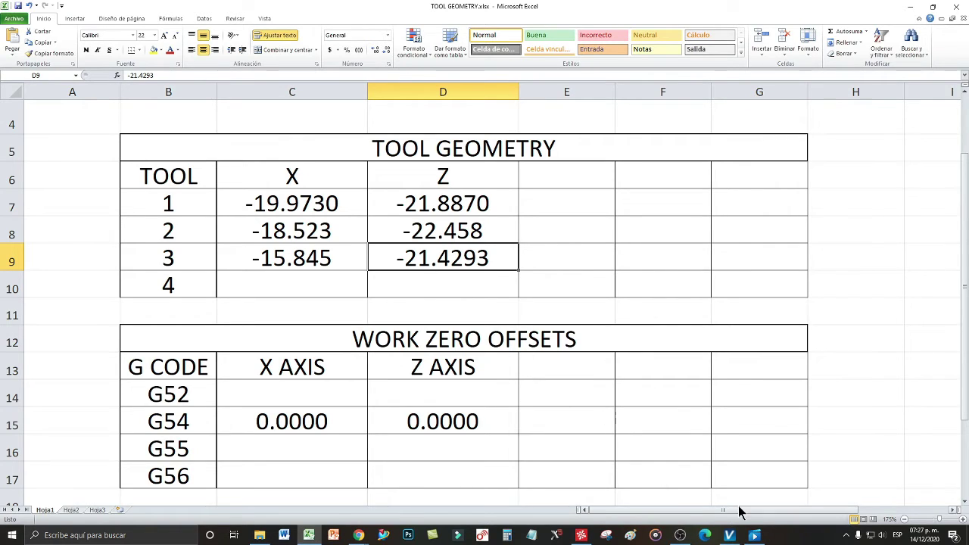
Switch to VERICUT and play the turning program simulation
click(754, 535)
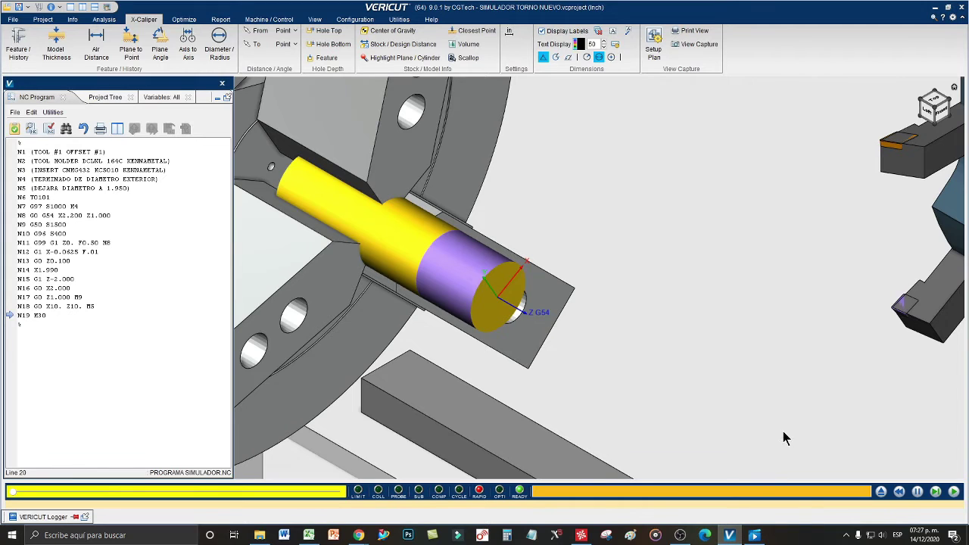
click(954, 492)
Return to the Excel workbook and review the Z geometry values of tools 1 and 2
click(309, 535)
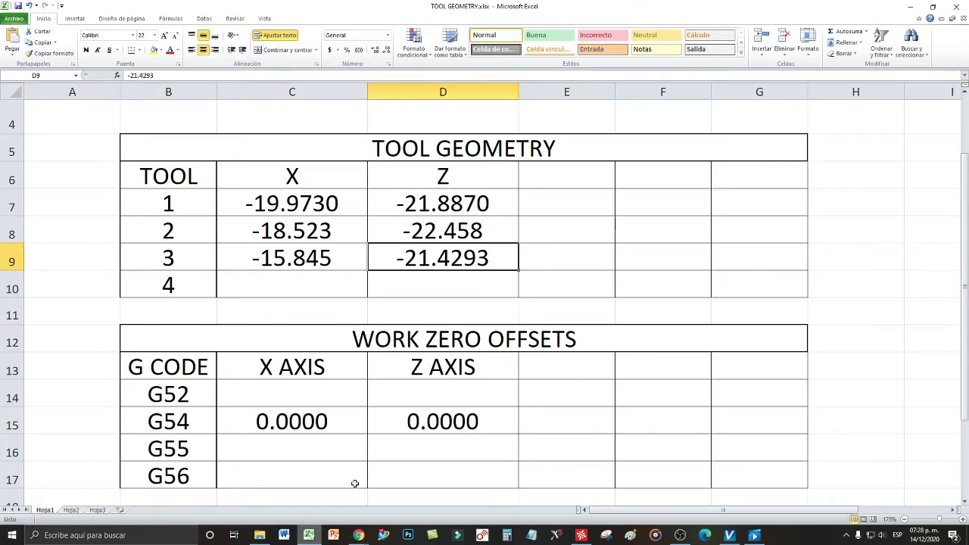
click(457, 213)
key(Down)
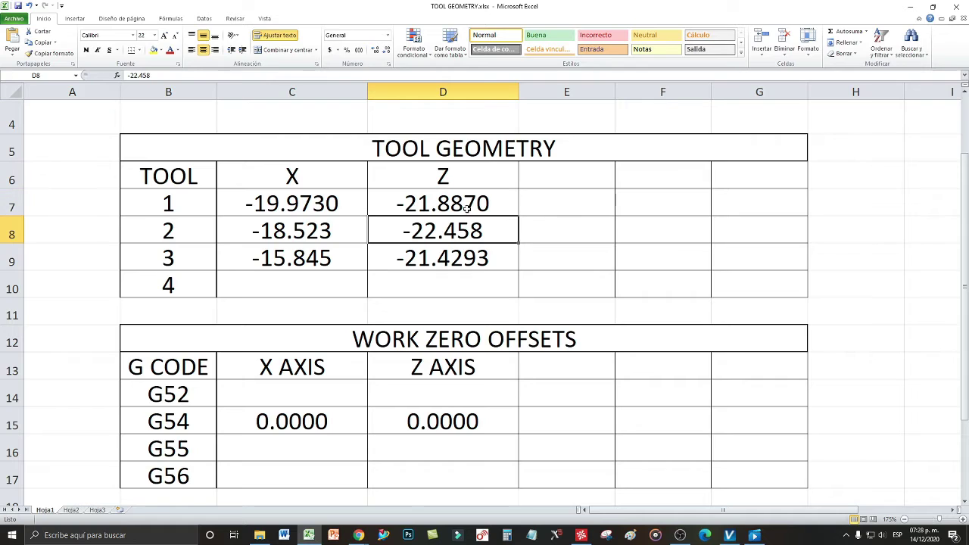
Review the X and Z geometry of tools 1, 2 and 3 by highlighting each tool's row in turn
click(468, 203)
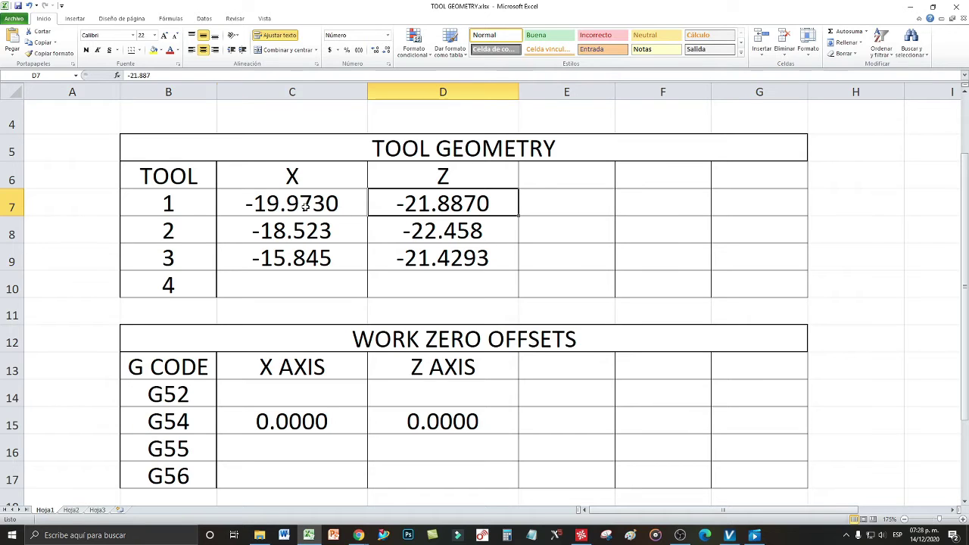
click(14, 208)
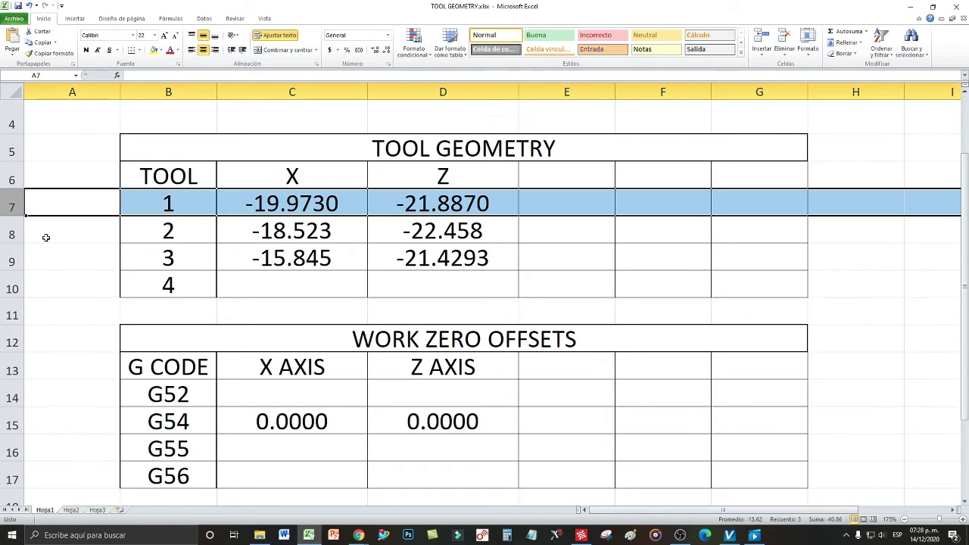
click(10, 234)
click(12, 262)
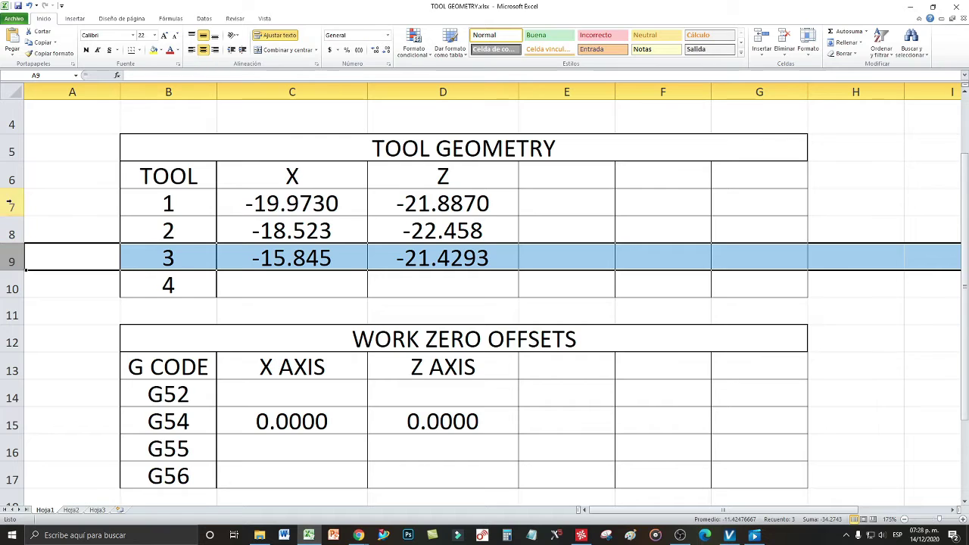
click(11, 206)
click(11, 232)
click(11, 261)
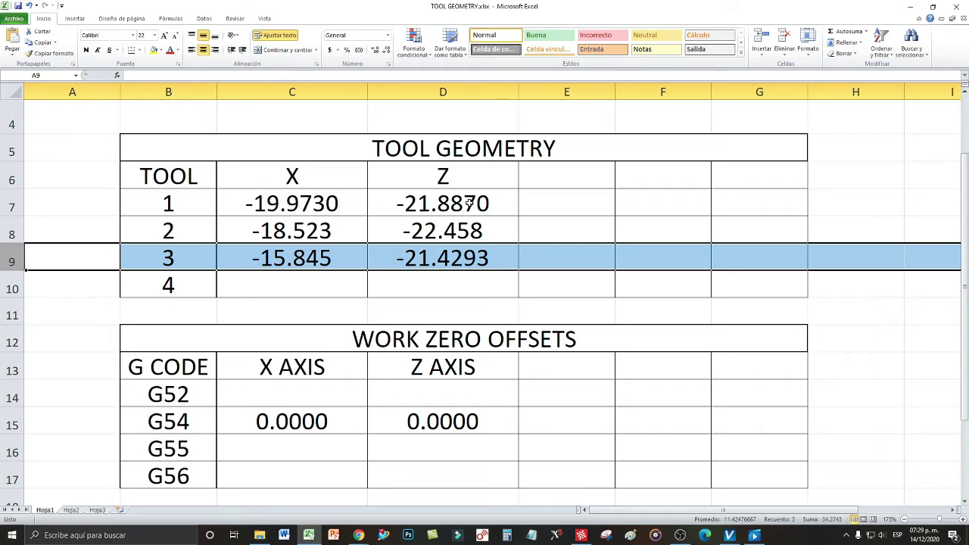
View the tool touch-off in the offset video, then return to Excel and examine tool 1's geometry row
click(754, 536)
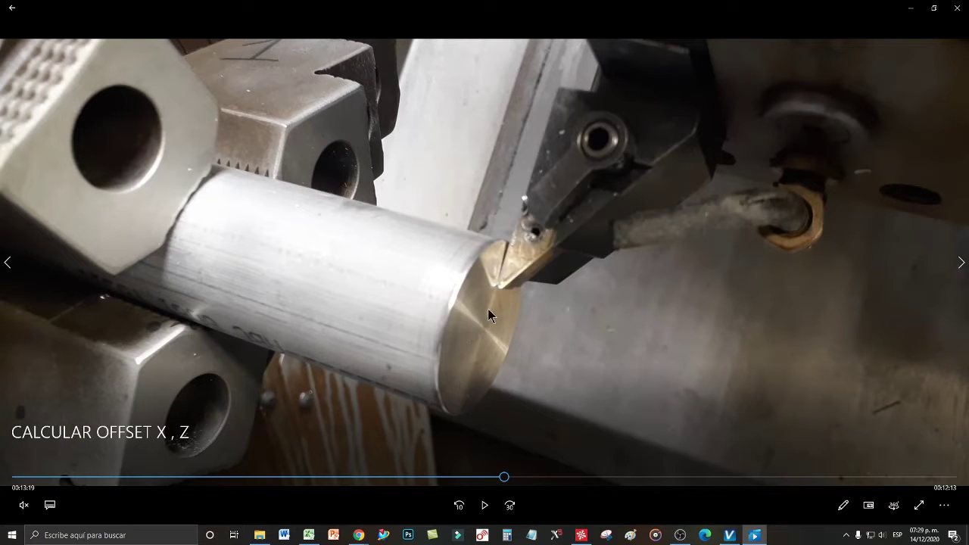
click(913, 10)
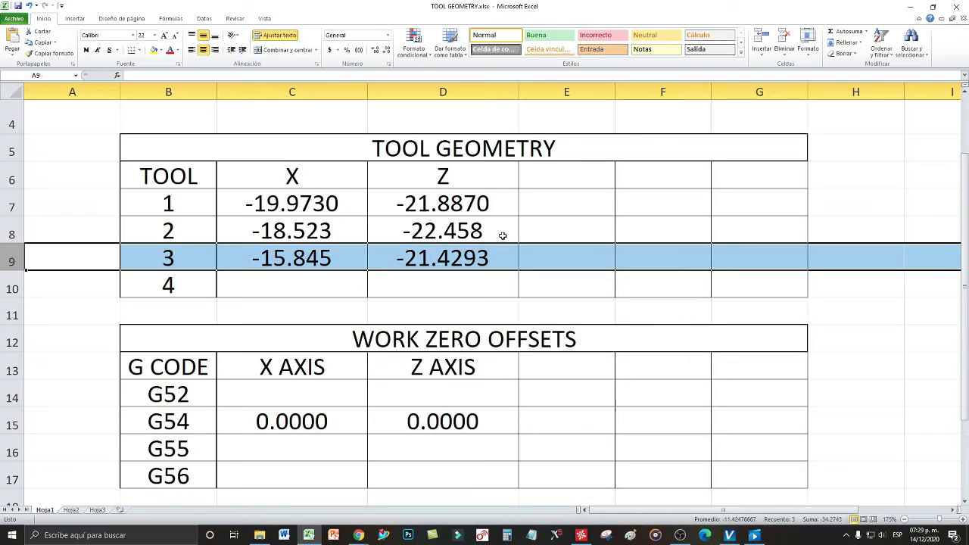
click(471, 188)
click(457, 206)
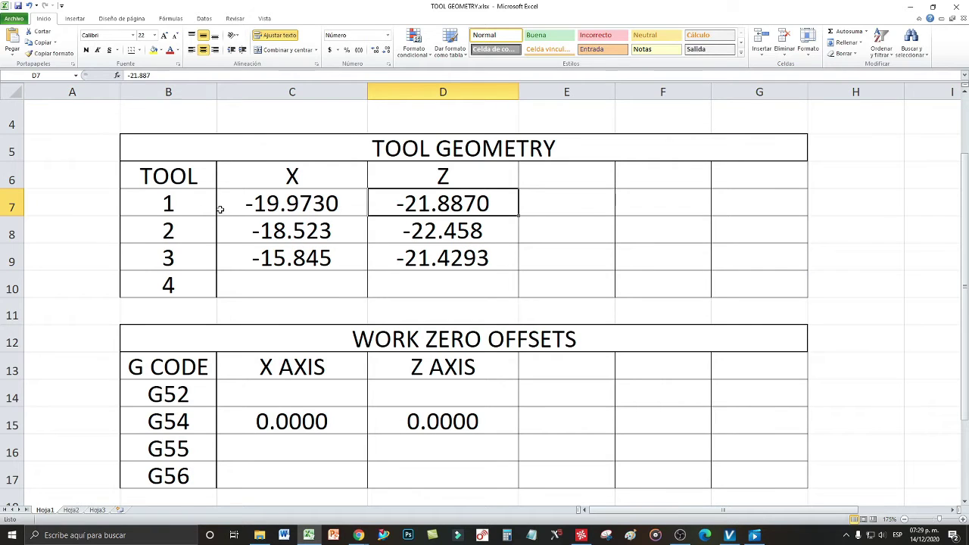
click(15, 206)
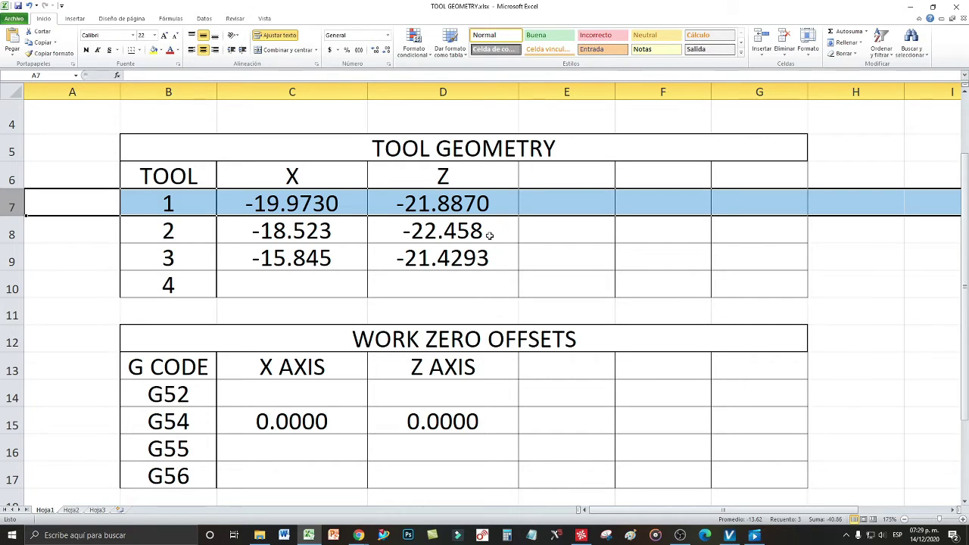
Compare the Z geometry values of tools 1, 2 and 3 by going through their cells repeatedly
click(495, 239)
click(497, 201)
click(495, 231)
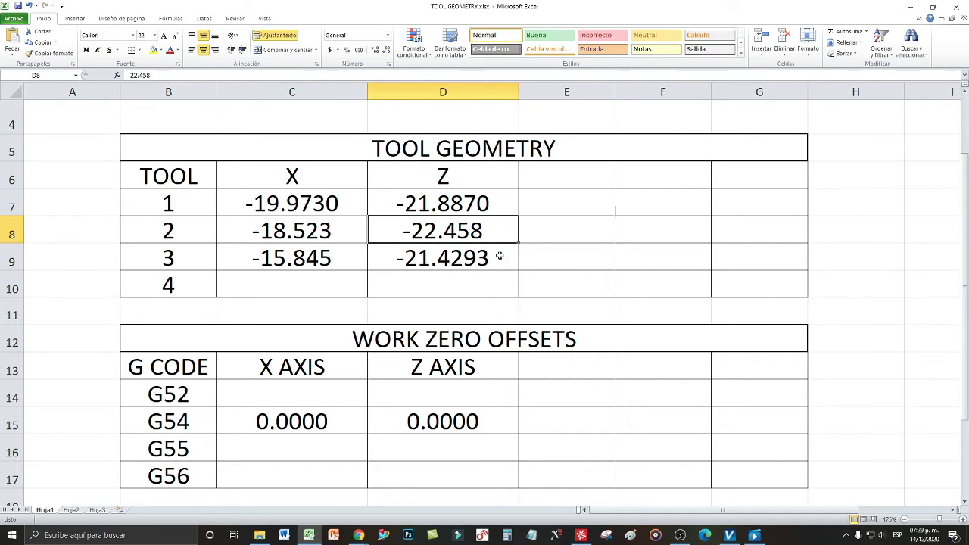
click(504, 255)
click(509, 208)
click(508, 228)
click(510, 250)
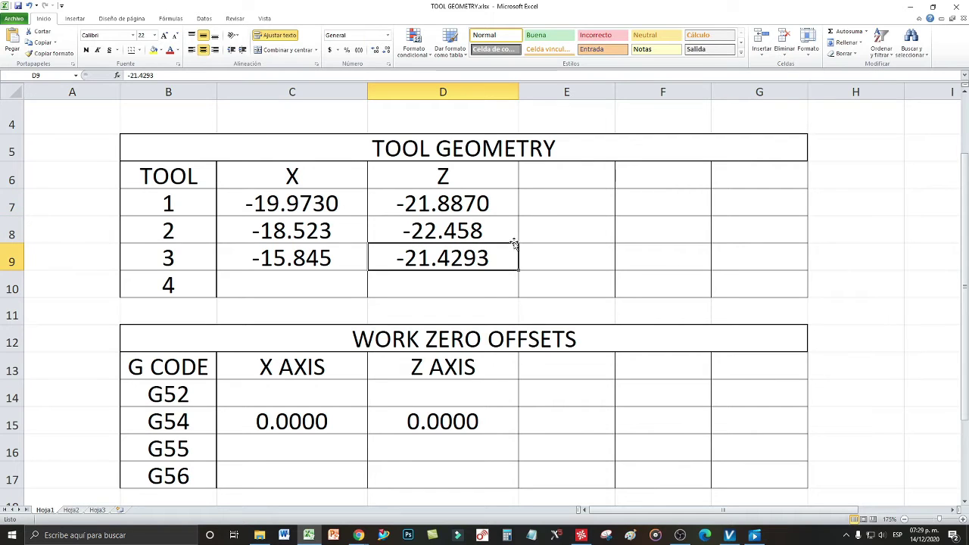
click(506, 206)
click(504, 233)
click(500, 255)
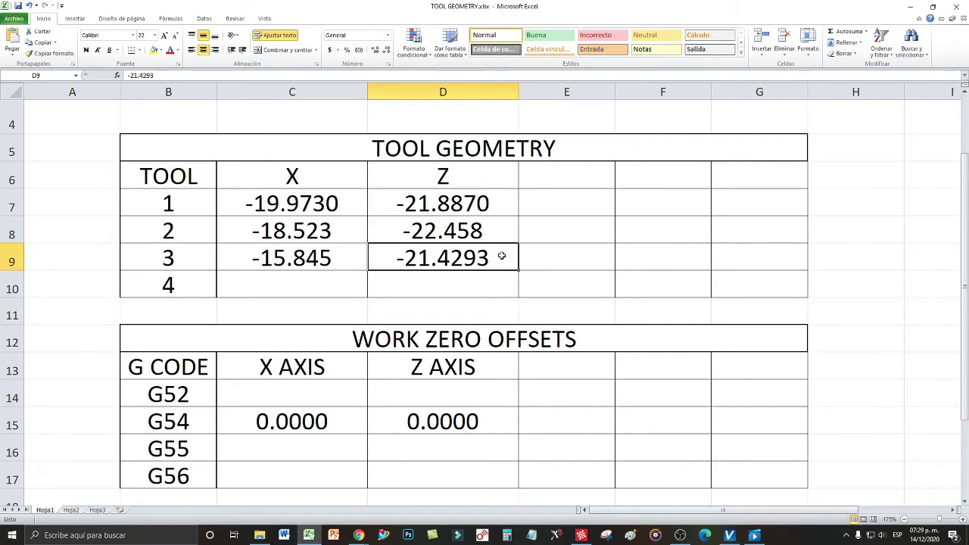
click(511, 214)
click(511, 231)
click(512, 252)
click(512, 228)
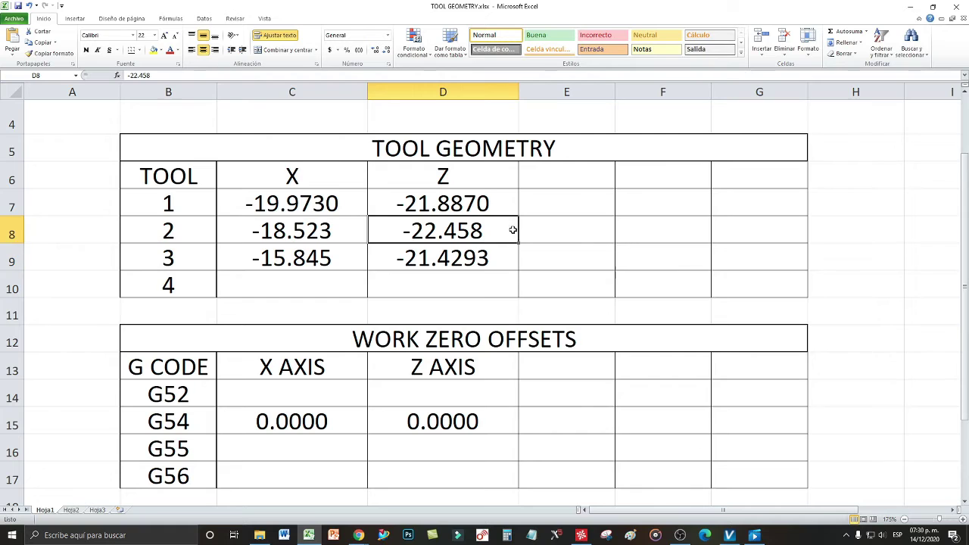
click(510, 205)
click(502, 234)
click(494, 255)
click(497, 236)
click(497, 210)
click(485, 233)
click(489, 252)
click(491, 204)
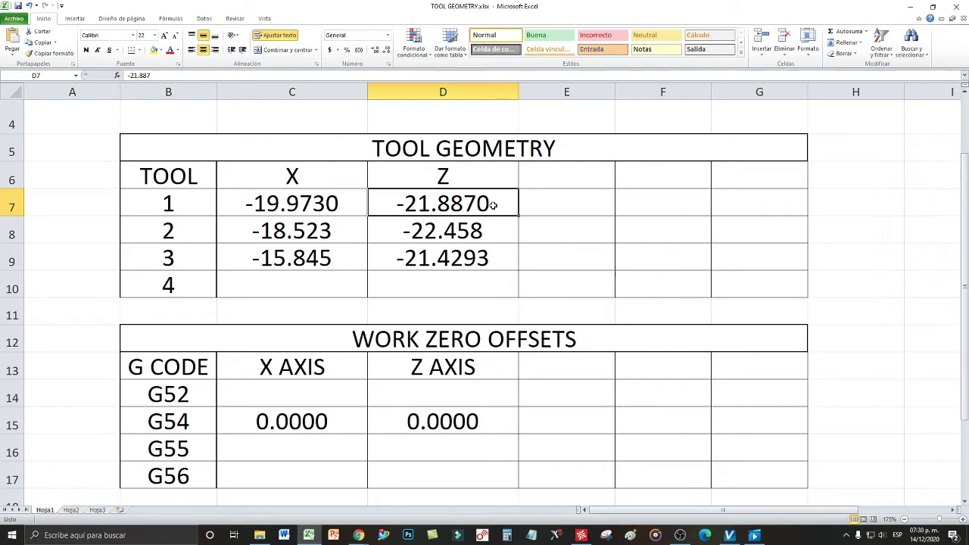
click(489, 232)
key(Down)
click(490, 206)
click(487, 231)
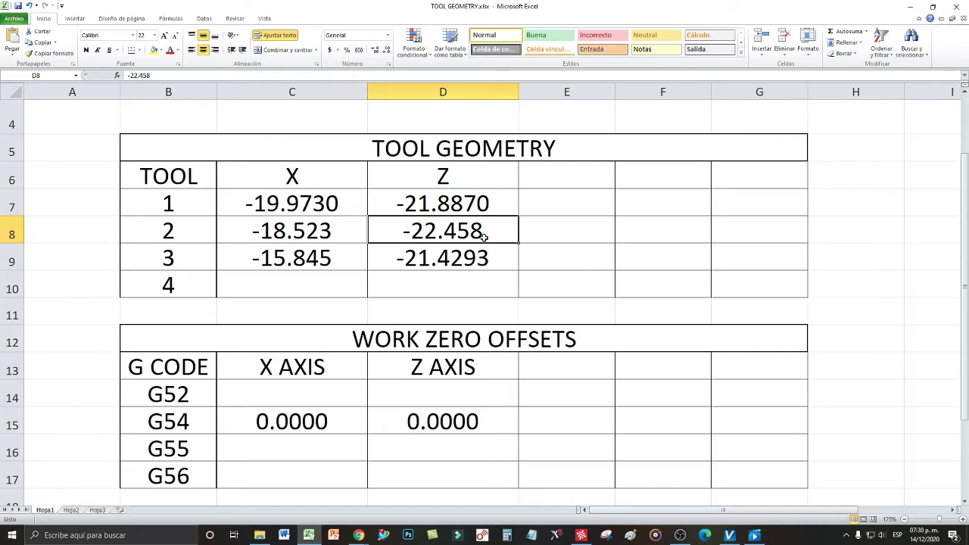
click(480, 257)
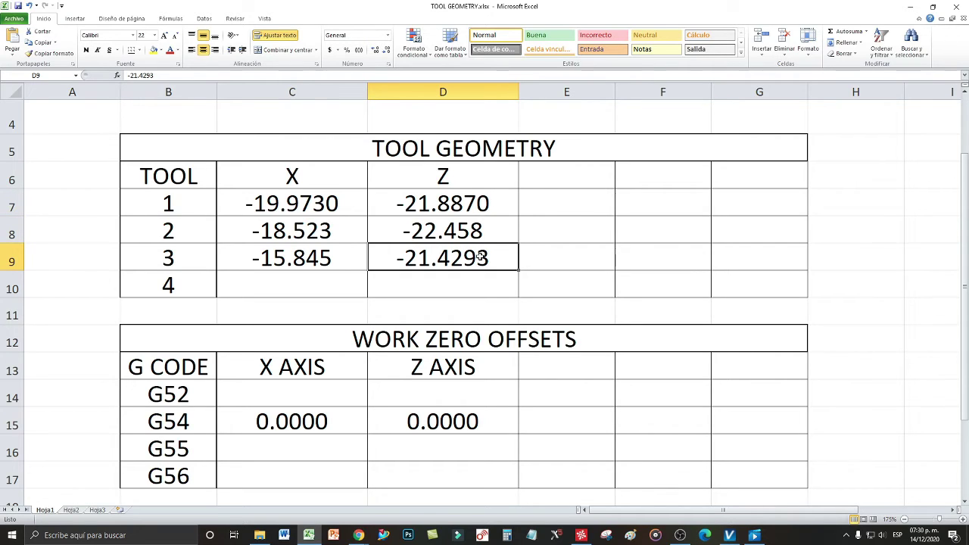
click(491, 203)
click(485, 231)
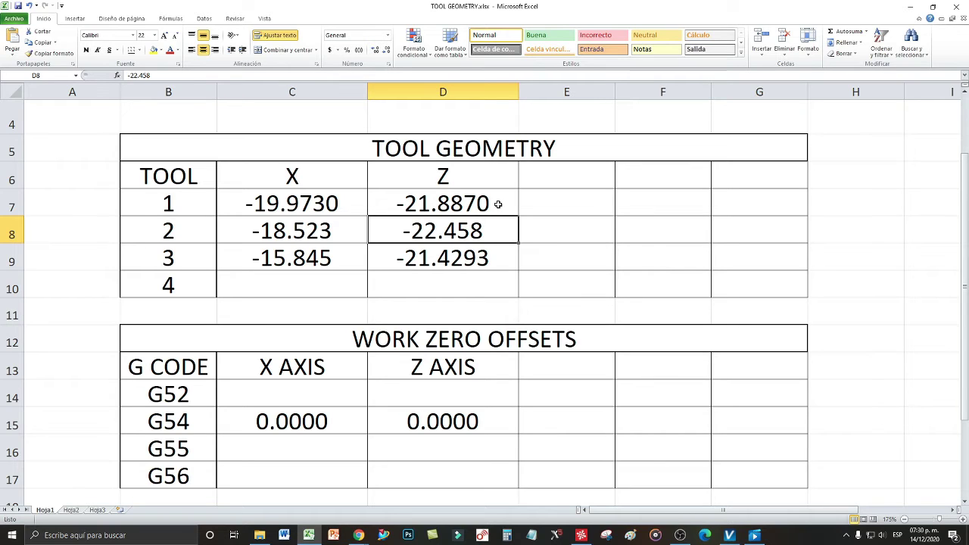
View the touch-off in the offset video and the G54 origin in VERICUT, then return to the Excel workbook
key(alt+Tab)
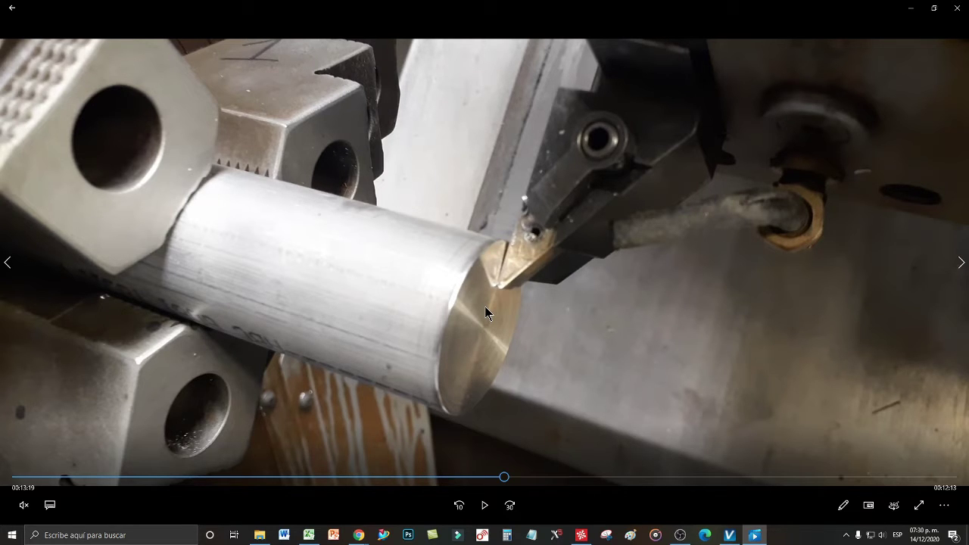
click(912, 9)
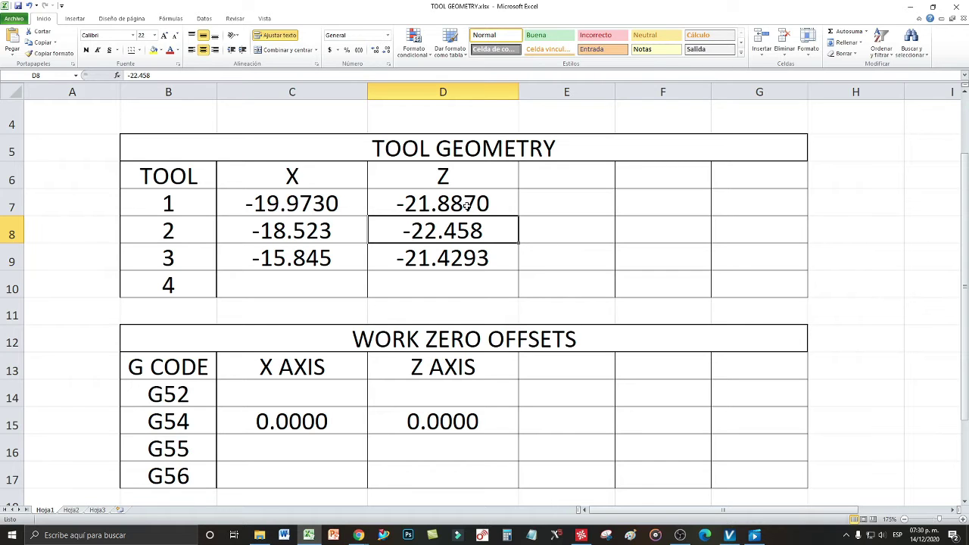
click(755, 535)
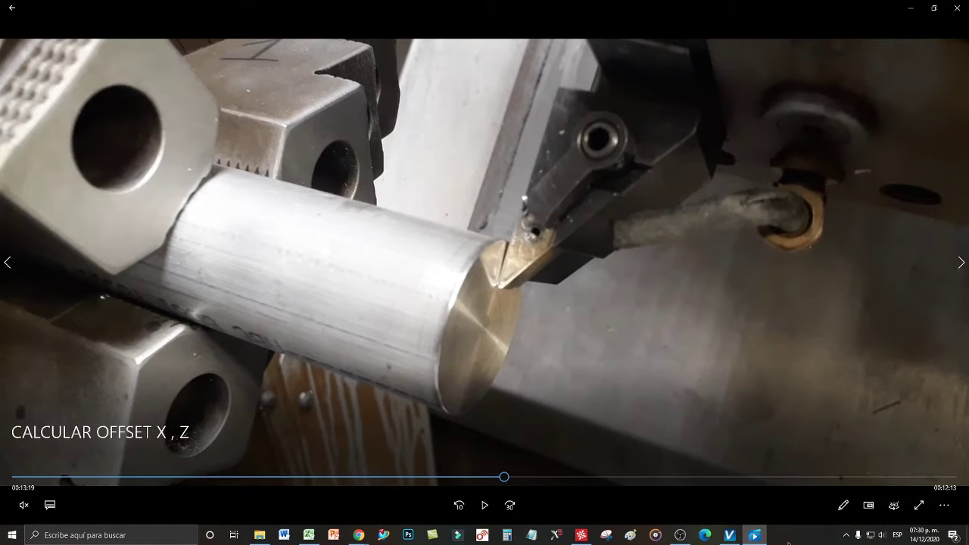
click(729, 536)
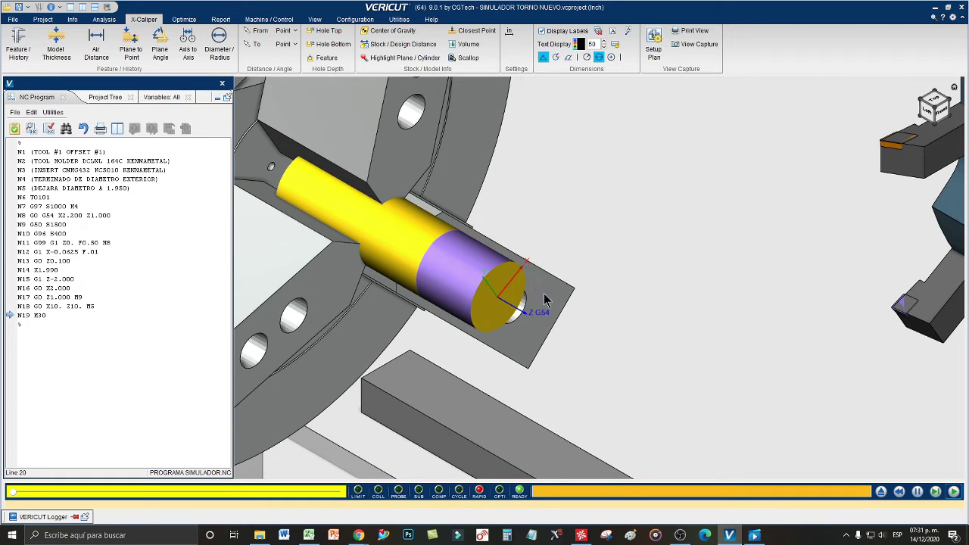
click(308, 535)
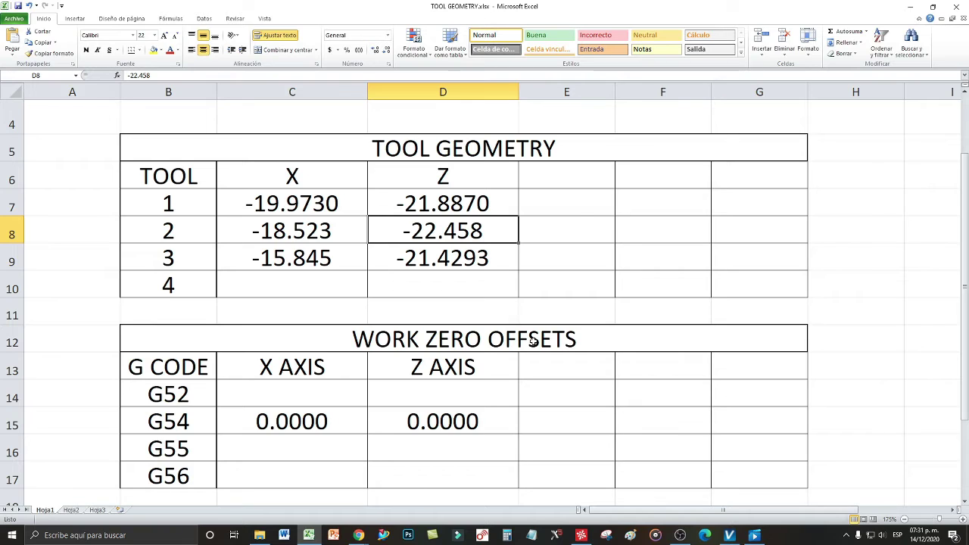
Set the G54 Z axis work offset to -0.0100 and highlight the geometry rows of tools 1 to 3
click(443, 426)
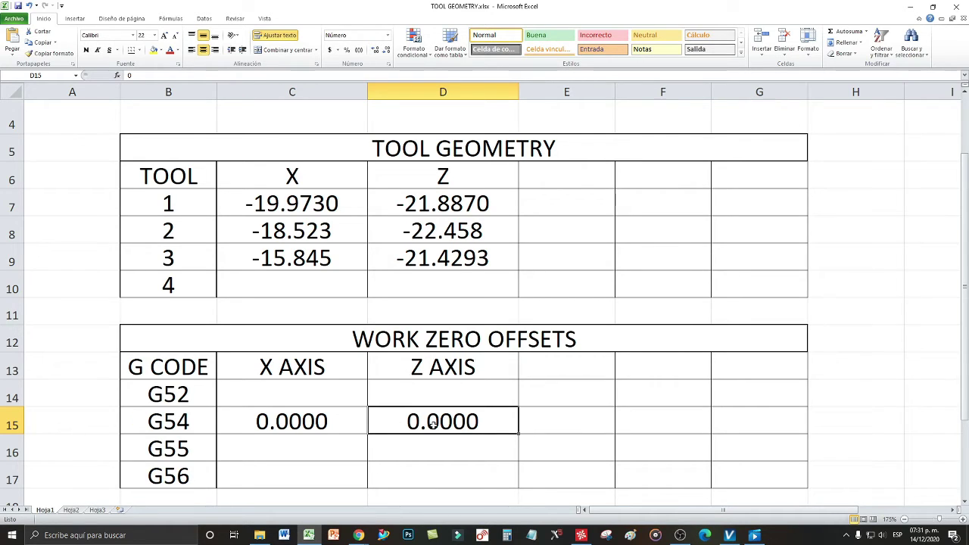
text(-0.0)
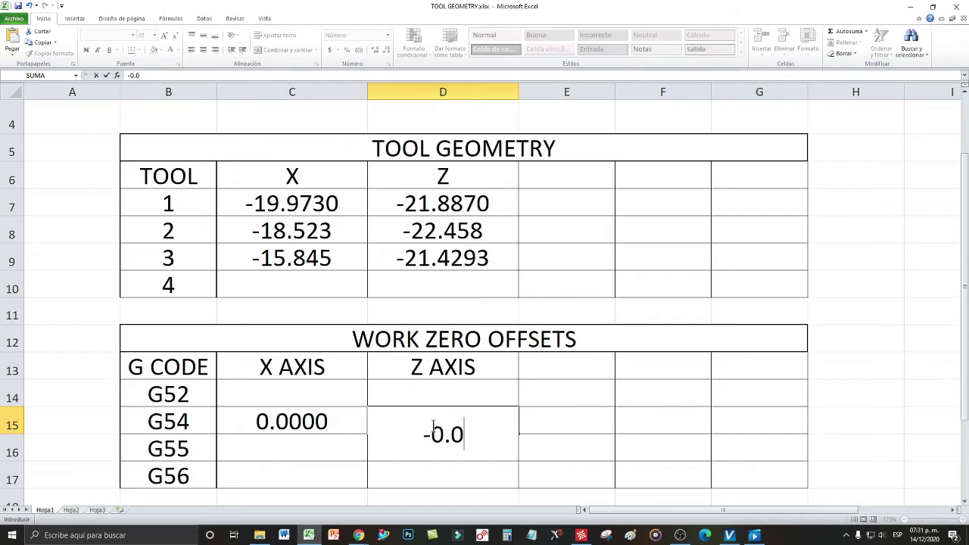
text(100)
key(Return)
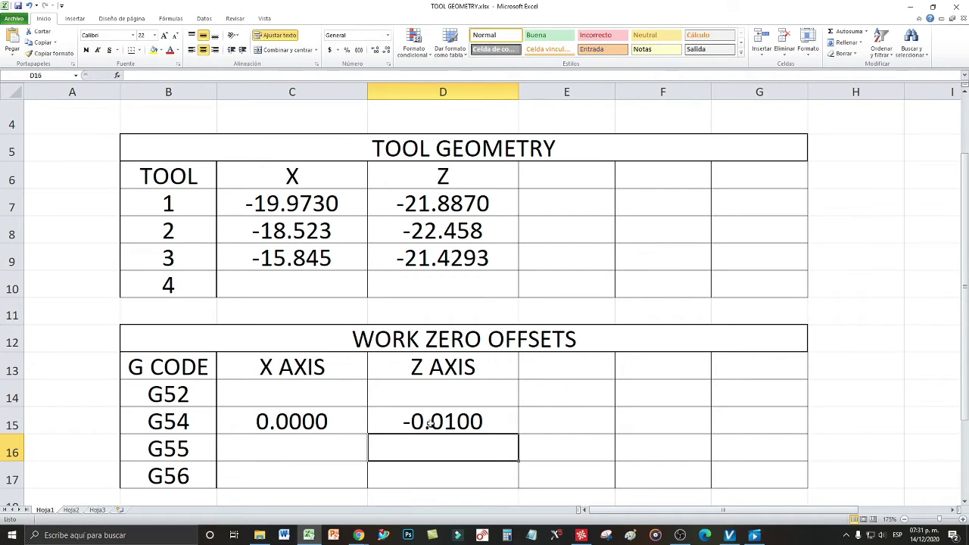
click(427, 424)
click(446, 457)
drag(490, 206, 474, 255)
drag(12, 204, 10, 255)
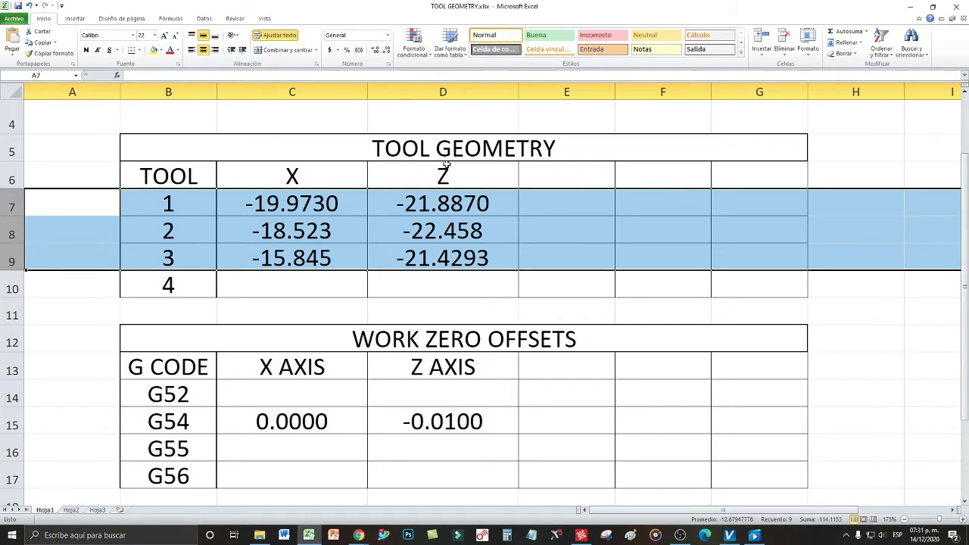
Set the G54 Z axis work offset to -0.0200 and highlight the geometry rows of tools 1 to 3
click(462, 421)
text(-)
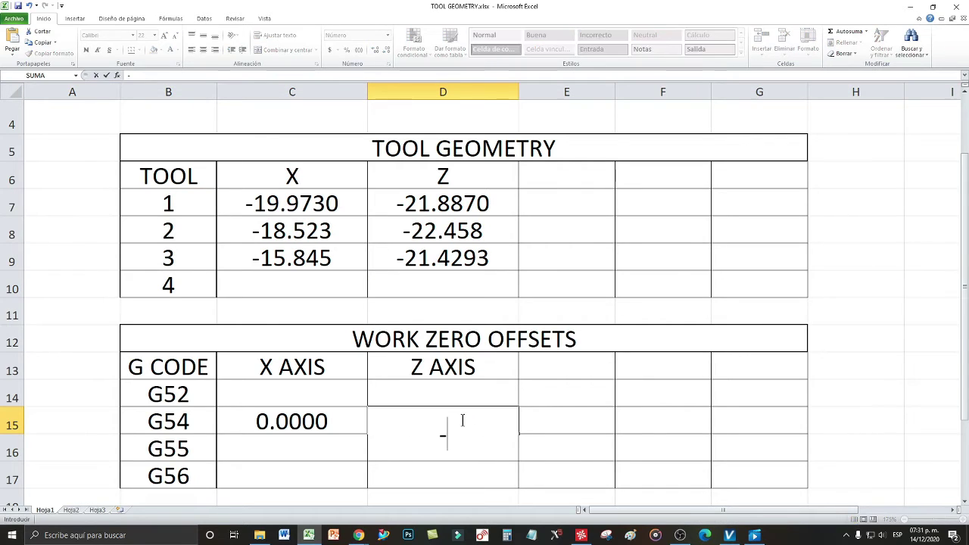
text(0.0200)
key(Return)
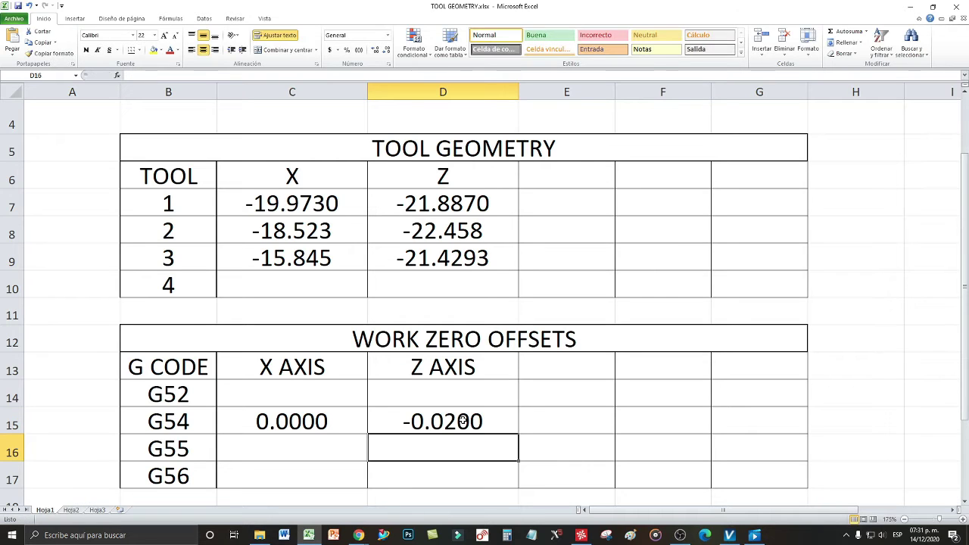
click(463, 421)
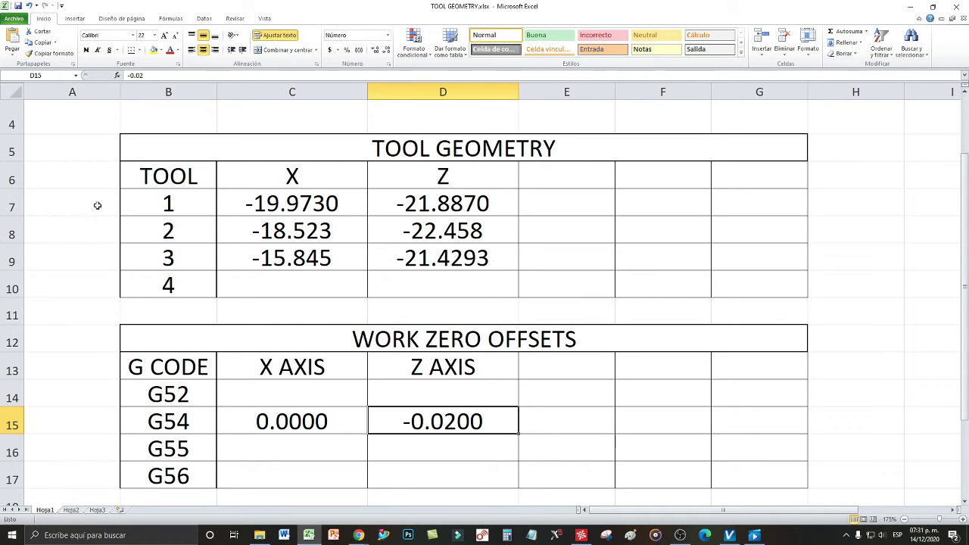
drag(12, 205, 12, 259)
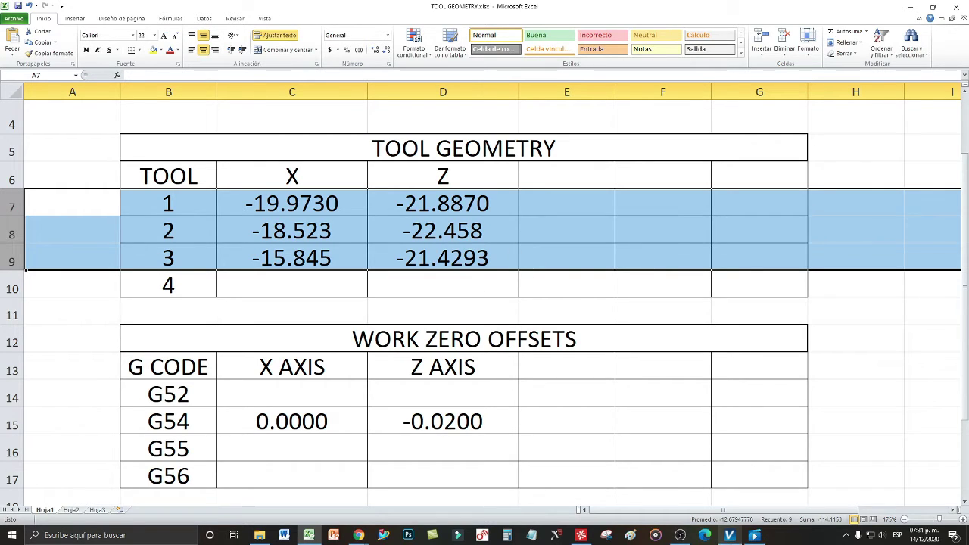
Look at the G54 origin in VERICUT, then return to Excel and set the G54 Z axis work offset to -0.0300
click(731, 537)
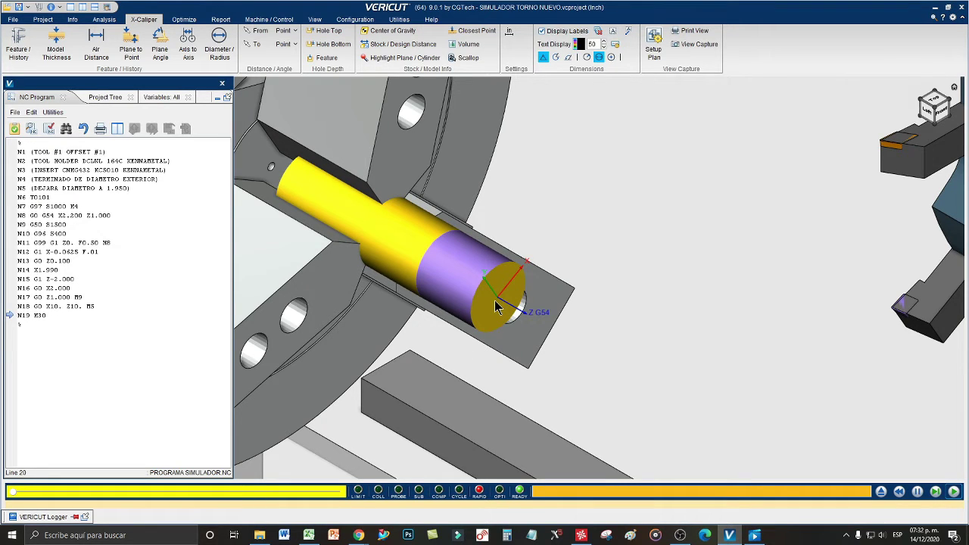
click(309, 536)
click(465, 424)
text(-)
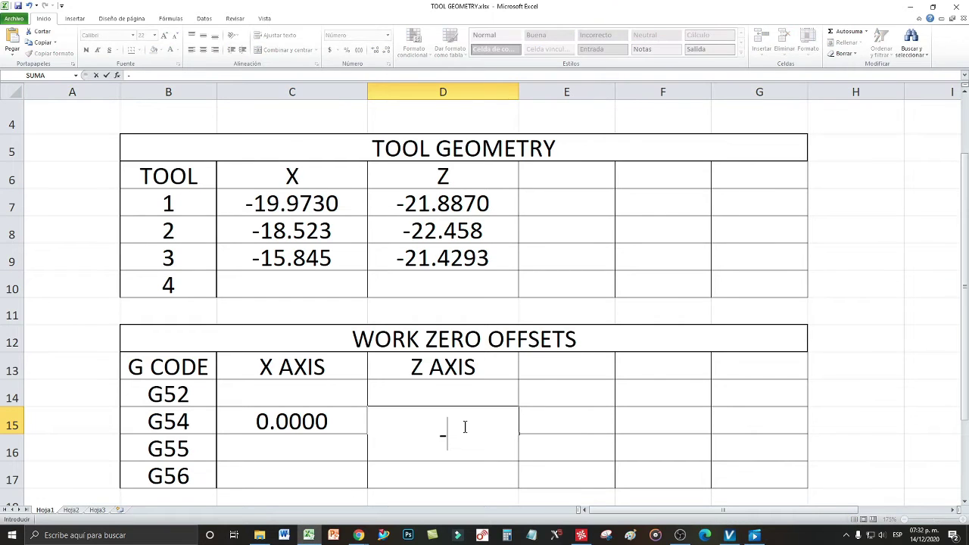
text(0.0300)
key(Return)
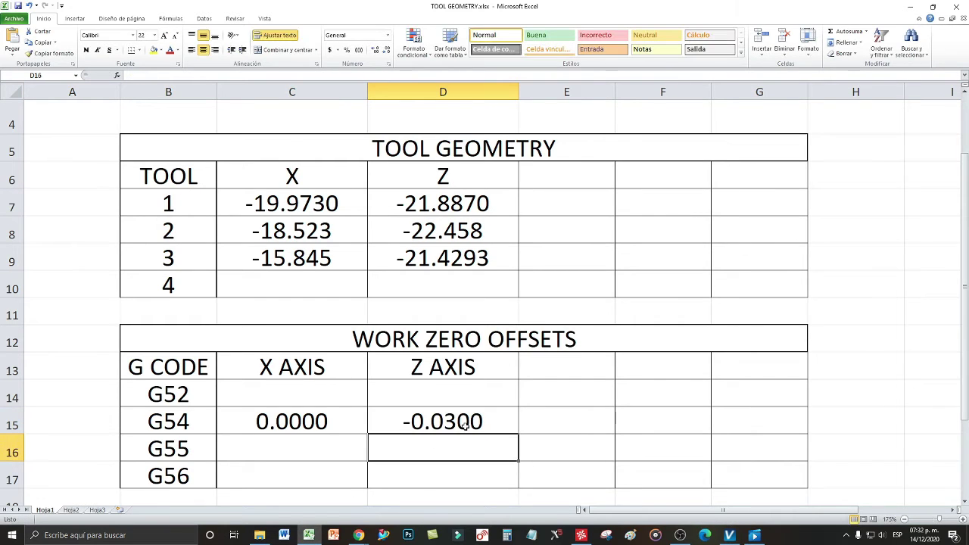
click(465, 424)
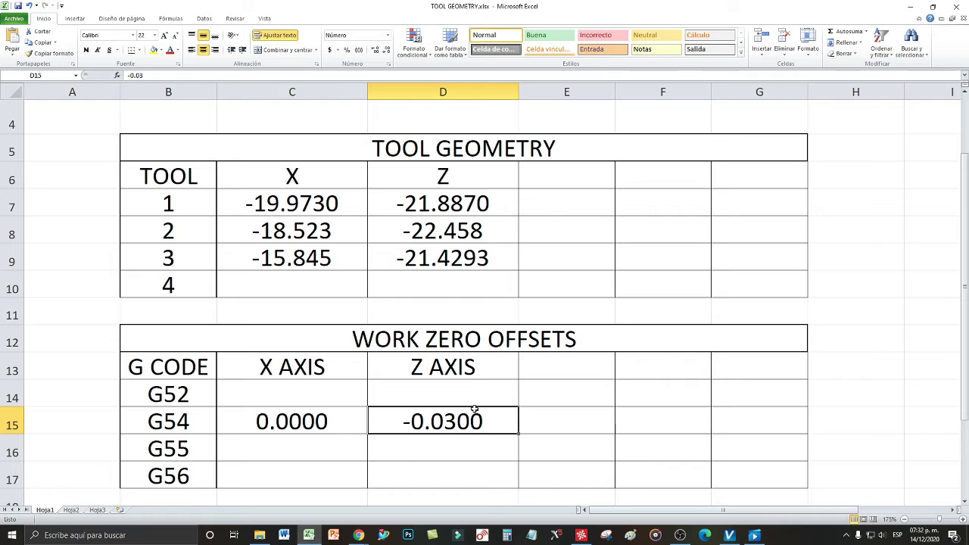
View the touch-off in the offset video, then switch to VERICUT and reset and replay the turning program simulation
click(754, 534)
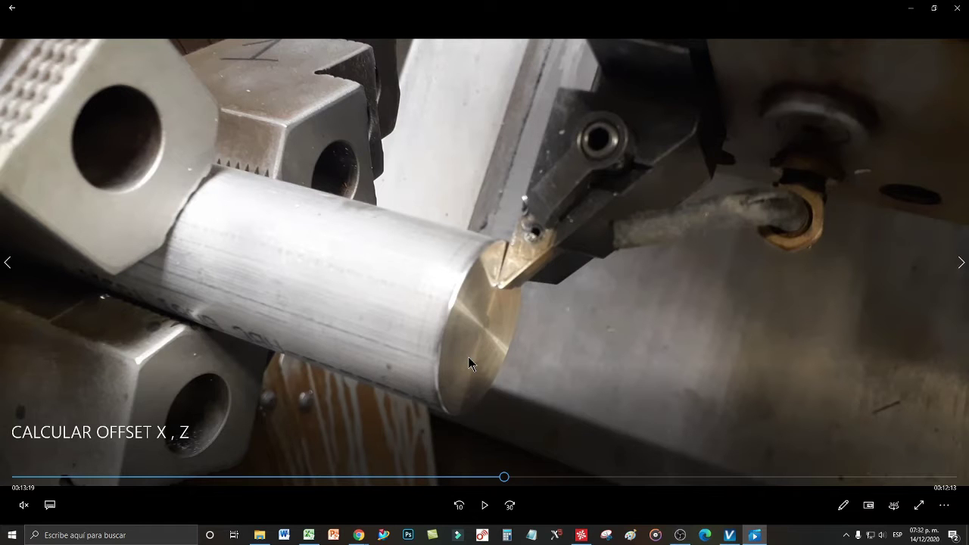
click(729, 534)
click(881, 492)
click(954, 492)
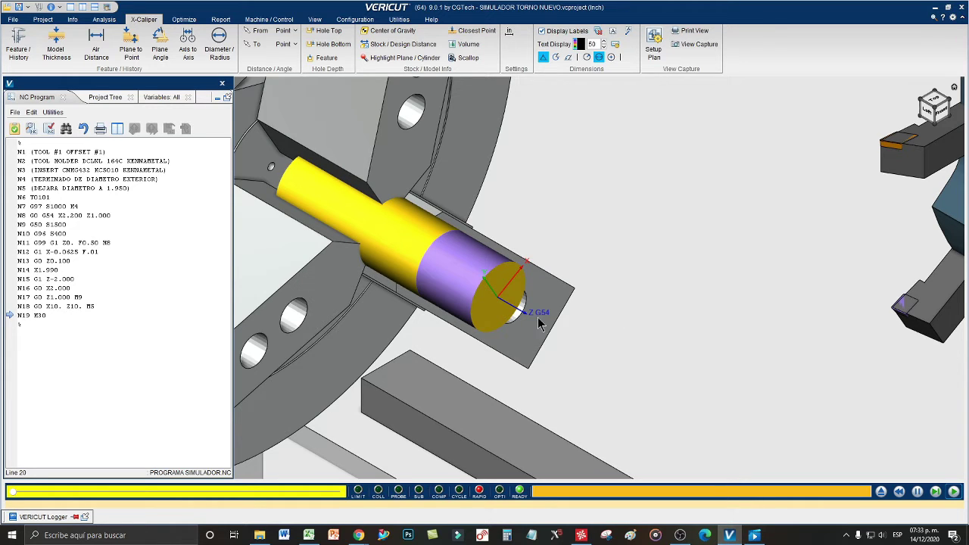
Switch to Excel and highlight the geometry rows of tools 1 to 3, including tool 1's X and Z values and tool 3's Z value
click(310, 538)
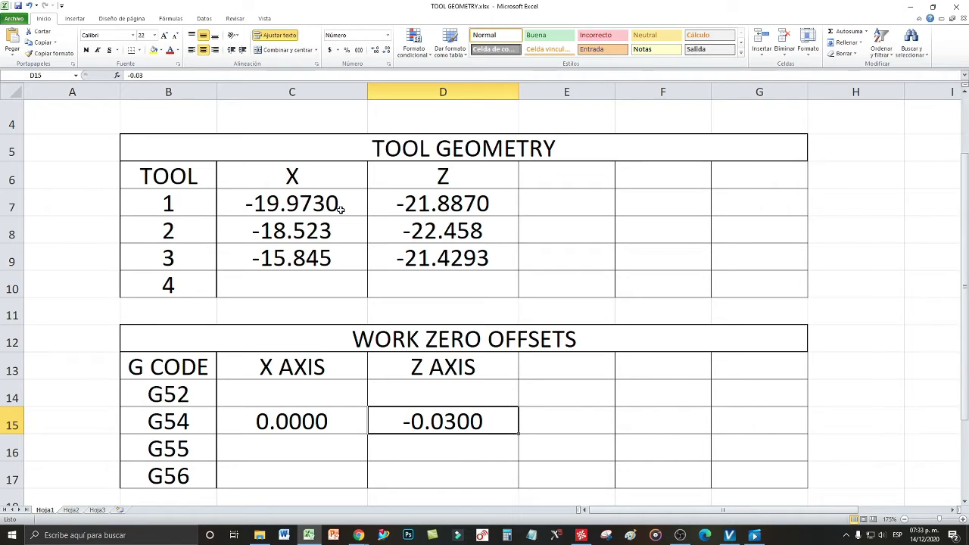
drag(12, 203, 30, 273)
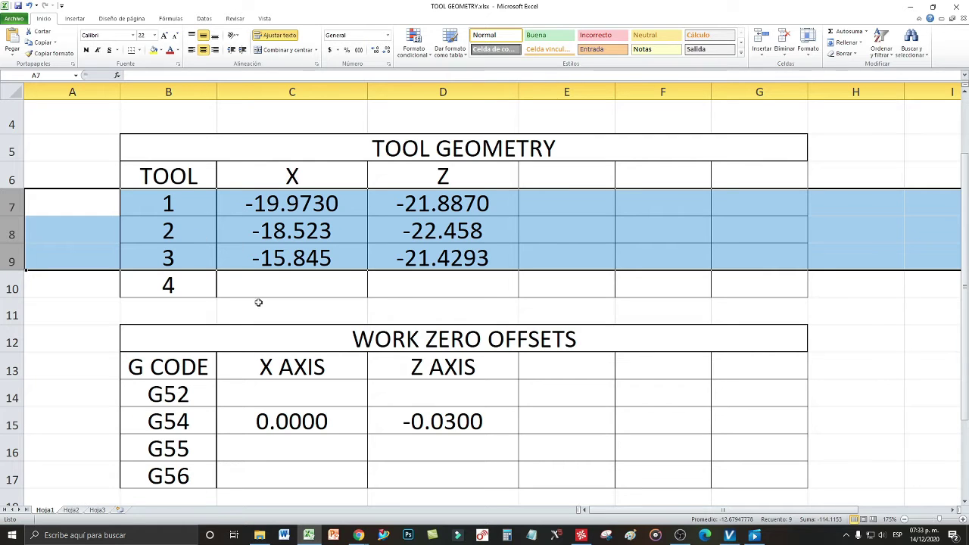
click(407, 221)
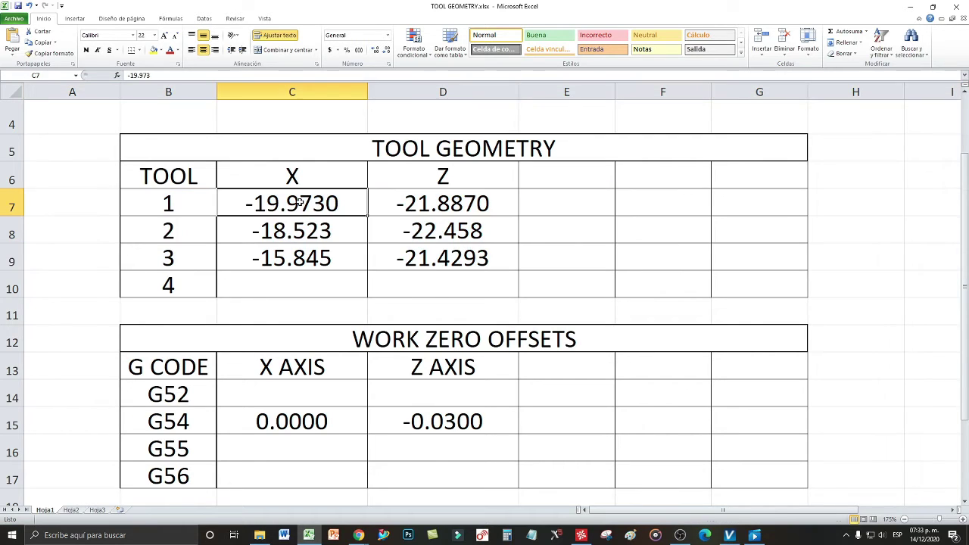
drag(290, 201, 429, 227)
drag(309, 200, 432, 211)
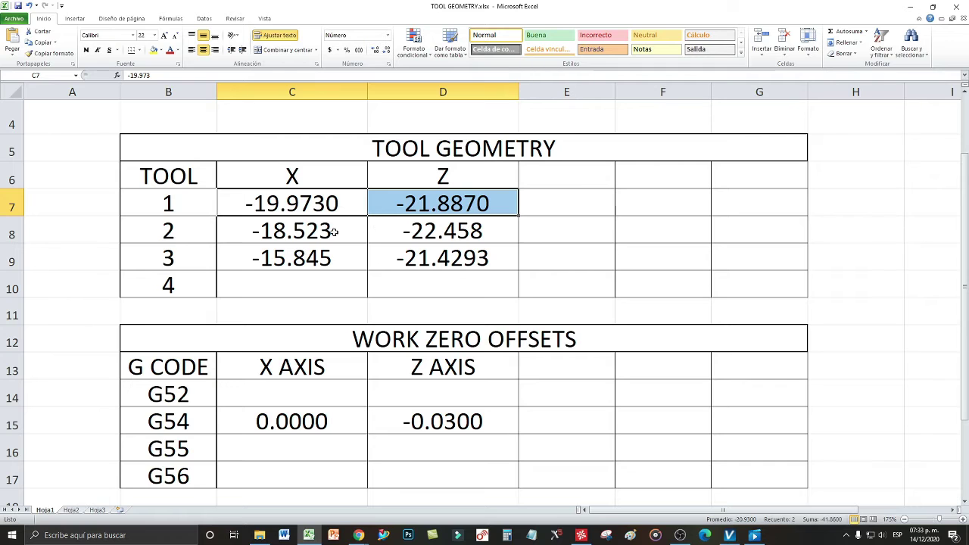
click(442, 262)
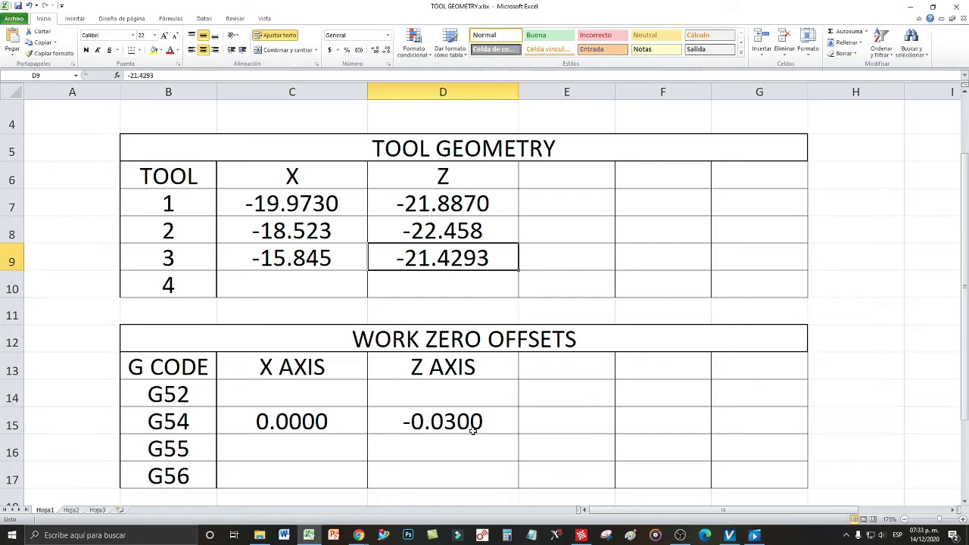
Compare the touch-off shown in the offset video with the G54 Z axis offset and tool 2's geometry row in Excel
click(756, 536)
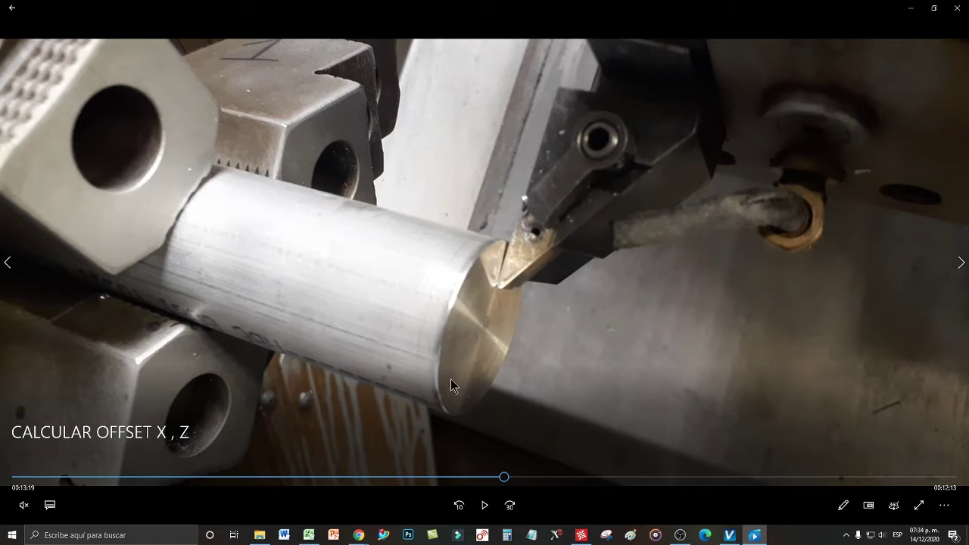
click(308, 535)
click(477, 420)
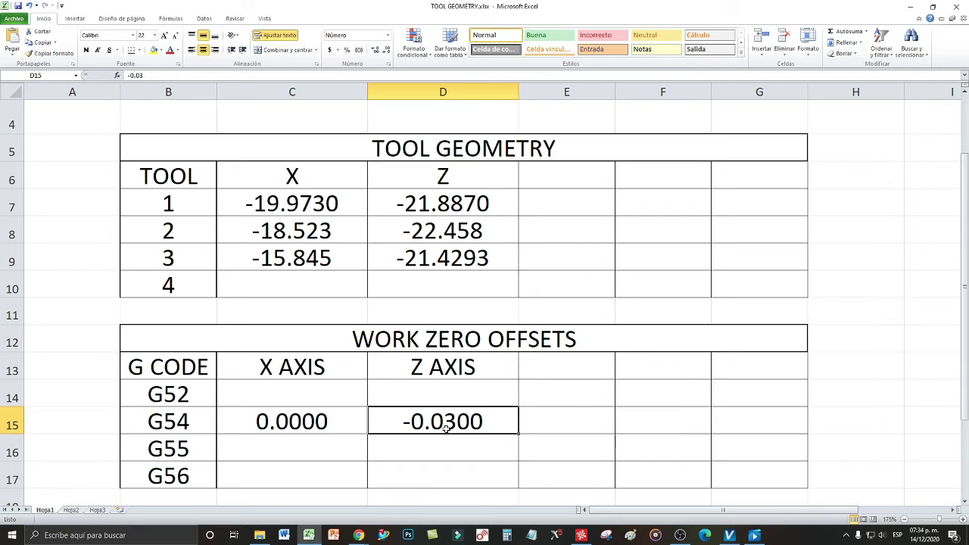
click(755, 536)
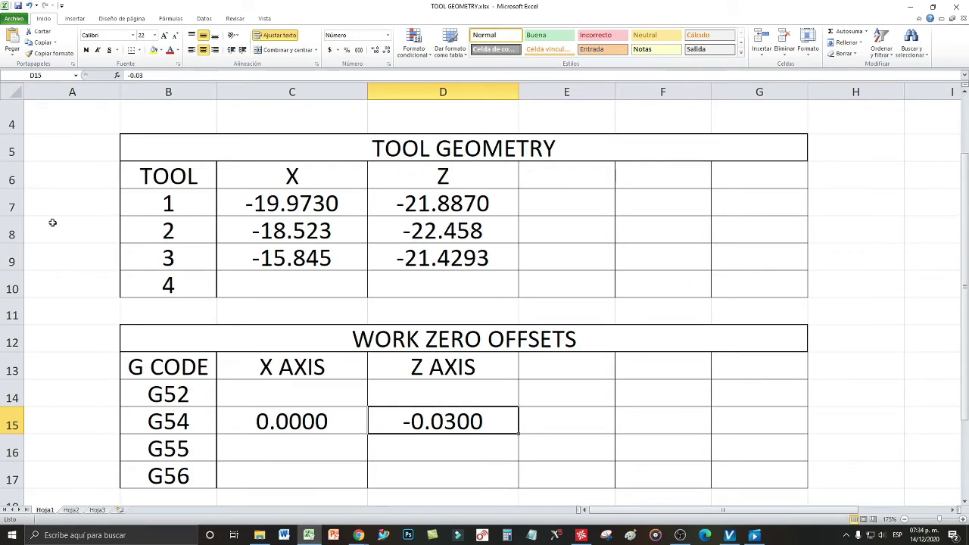
click(11, 233)
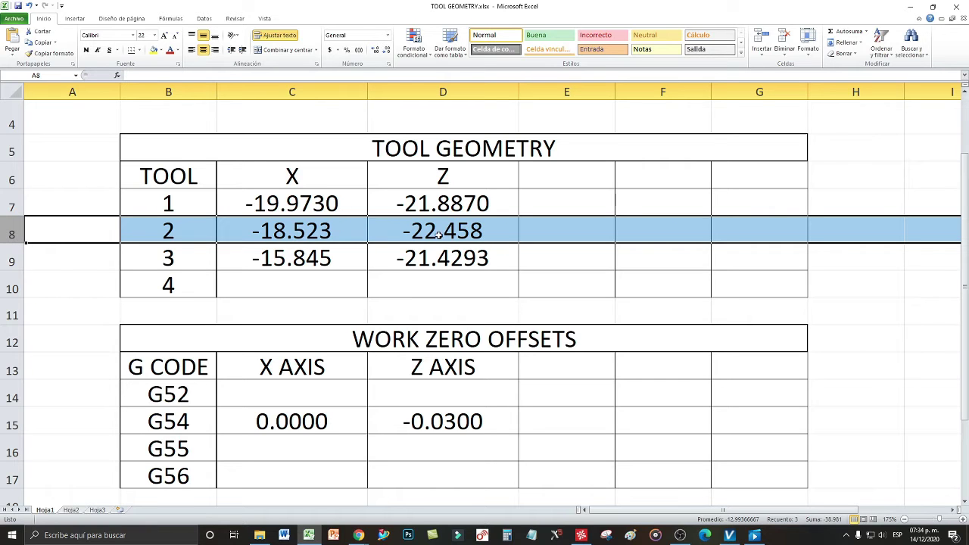
click(910, 6)
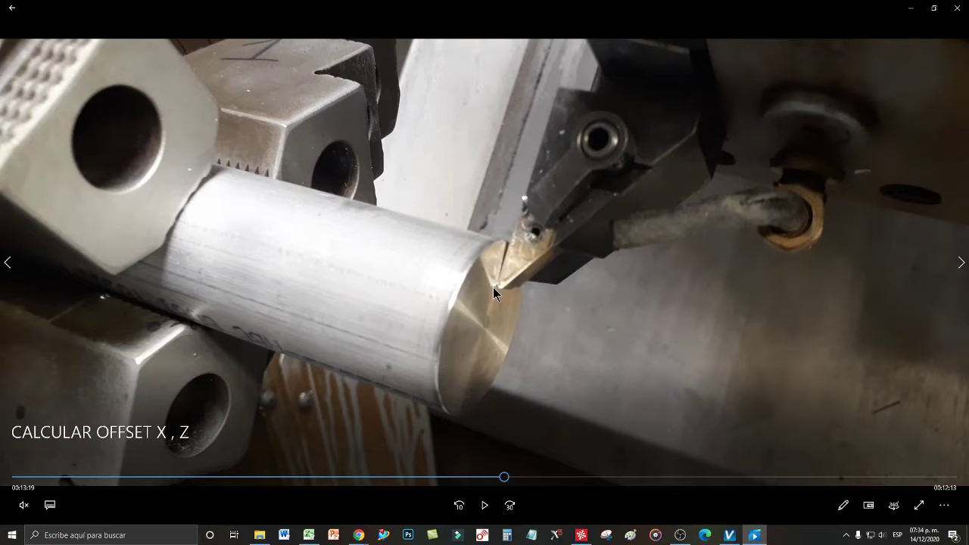
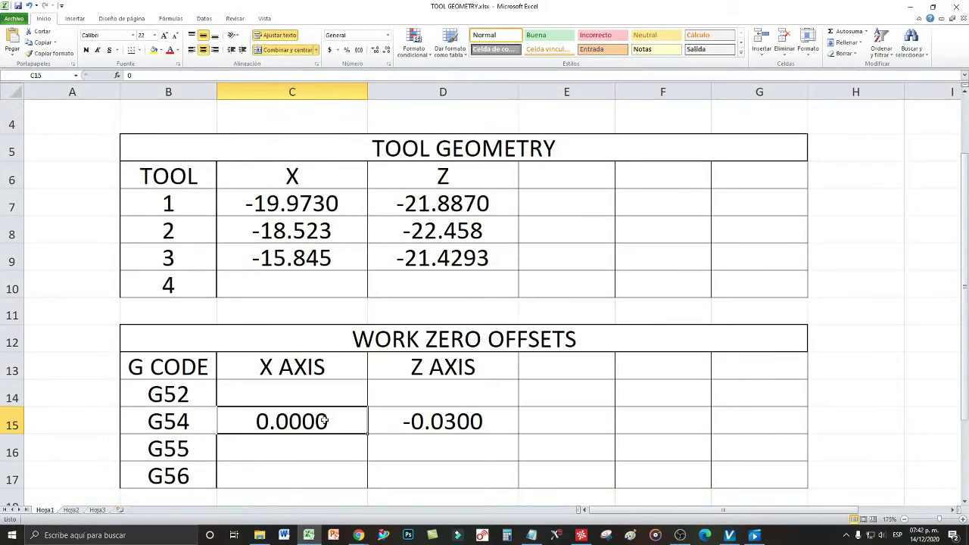
Highlight the G54 offset row and the X and Z geometry of tools 1 to 3, ending on the G54 Z axis offset
click(395, 428)
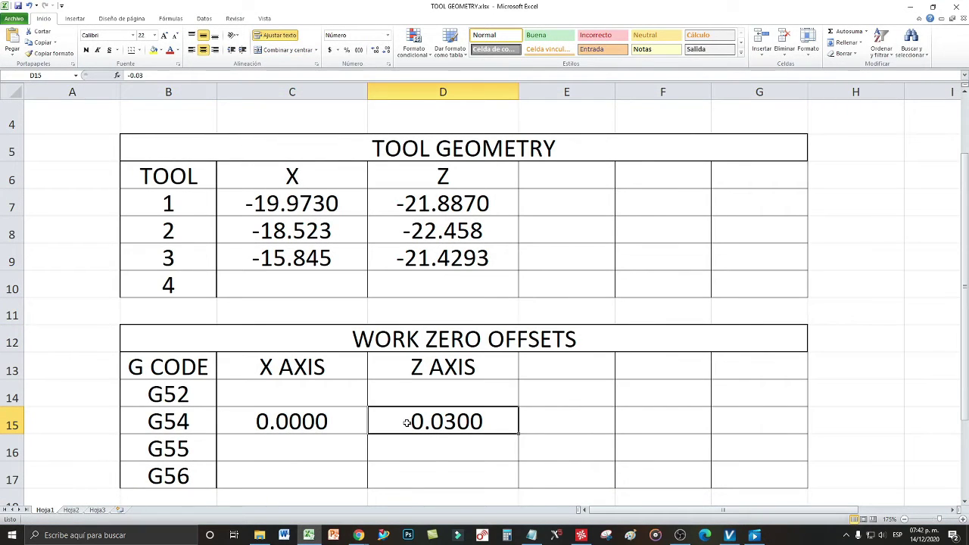
click(341, 424)
click(399, 428)
click(13, 425)
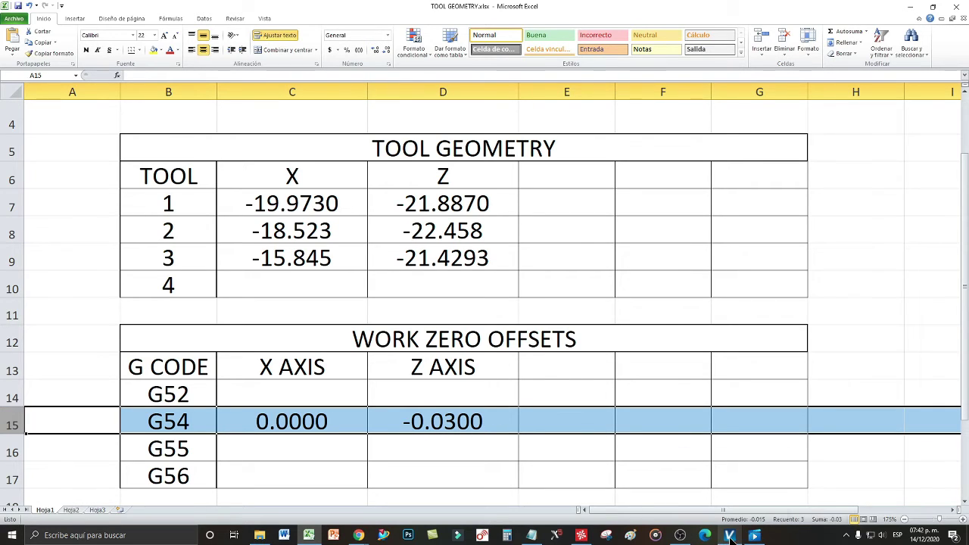
drag(470, 198, 470, 286)
click(340, 199)
drag(340, 199, 485, 257)
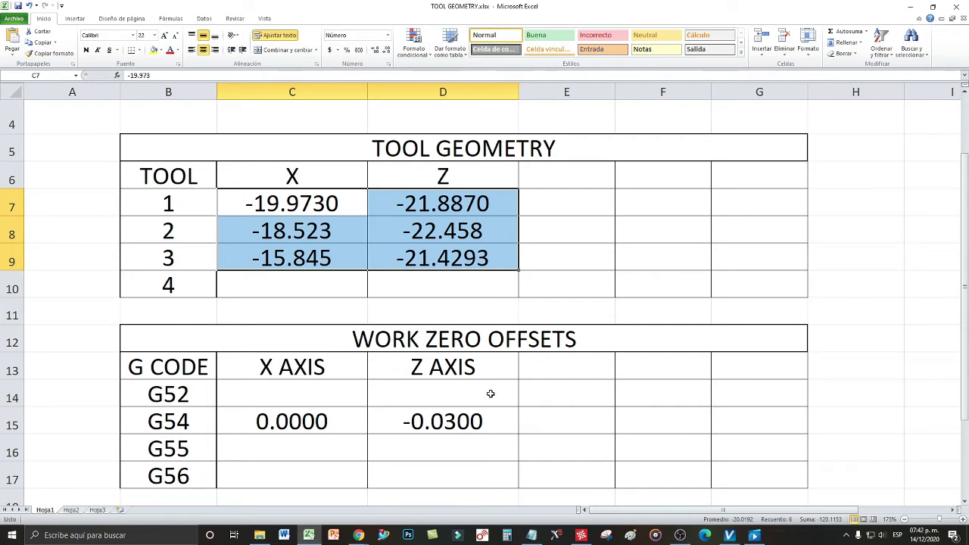
click(453, 429)
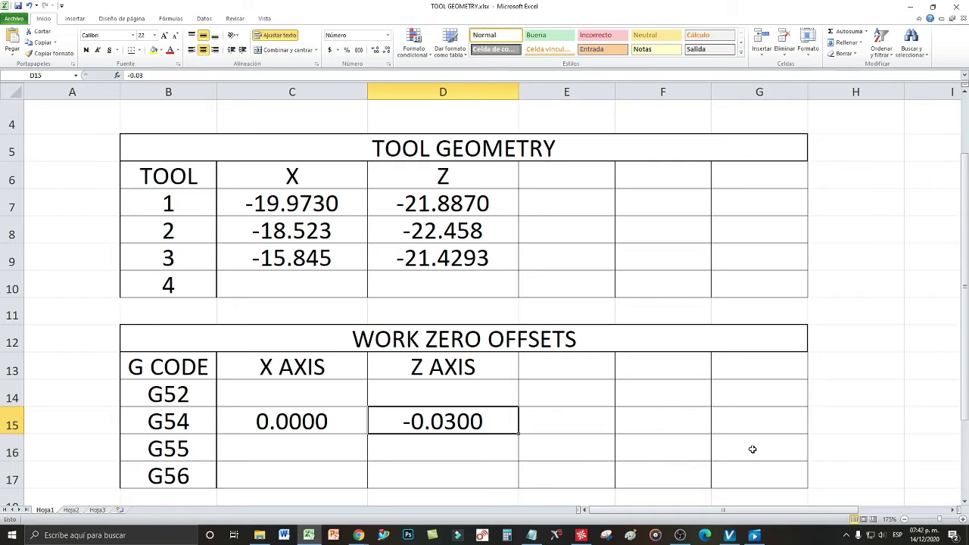
Switch to VERICUT, open the G54 coordinate system from the project tree and set its position to 0 0 7.4
click(729, 535)
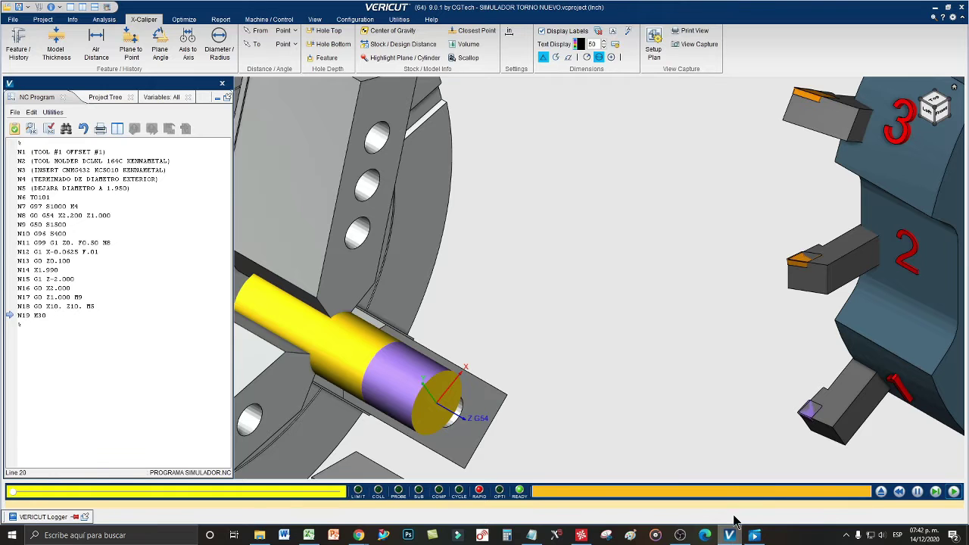
click(102, 96)
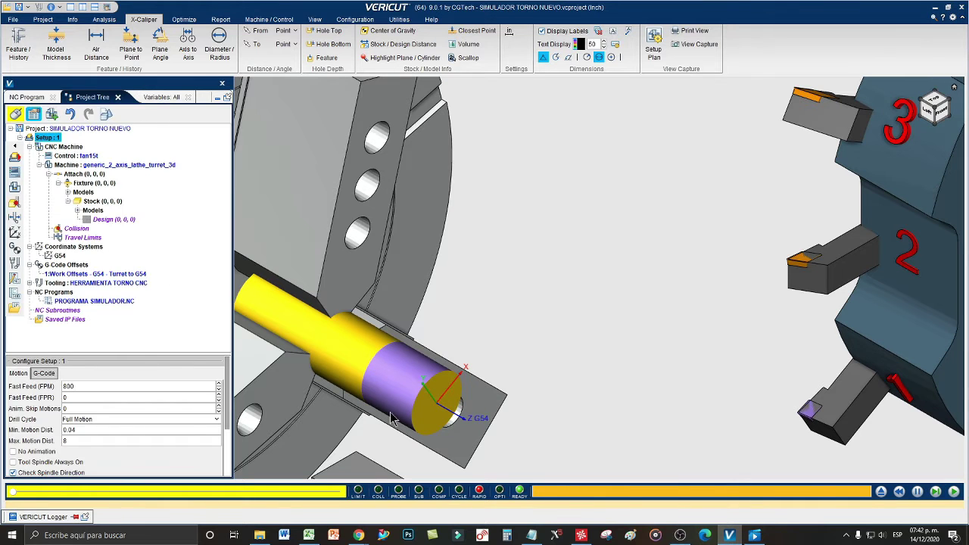
click(58, 256)
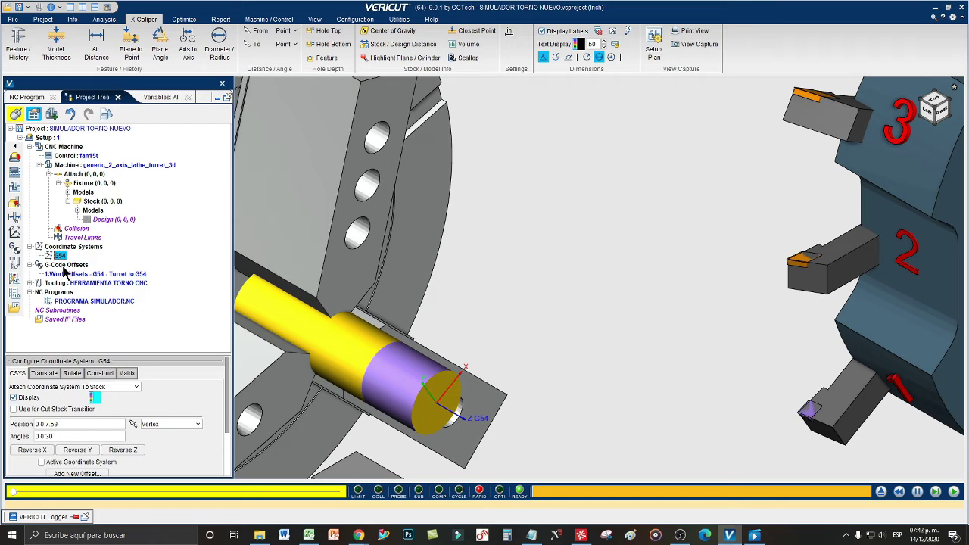
click(77, 424)
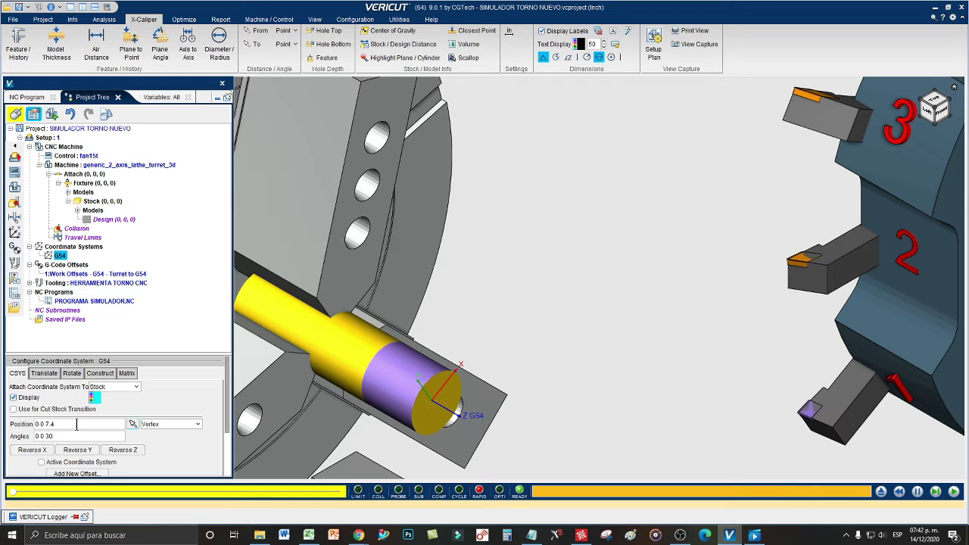
scroll(424, 443, up, 3)
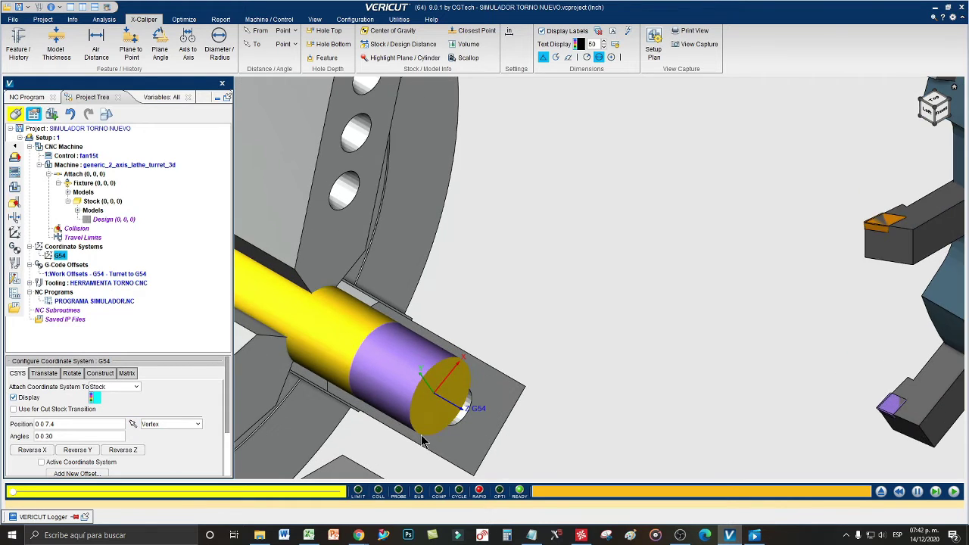
Set the G54 coordinate system's position to 0 0 7 and show the bar end in the Left view
click(69, 425)
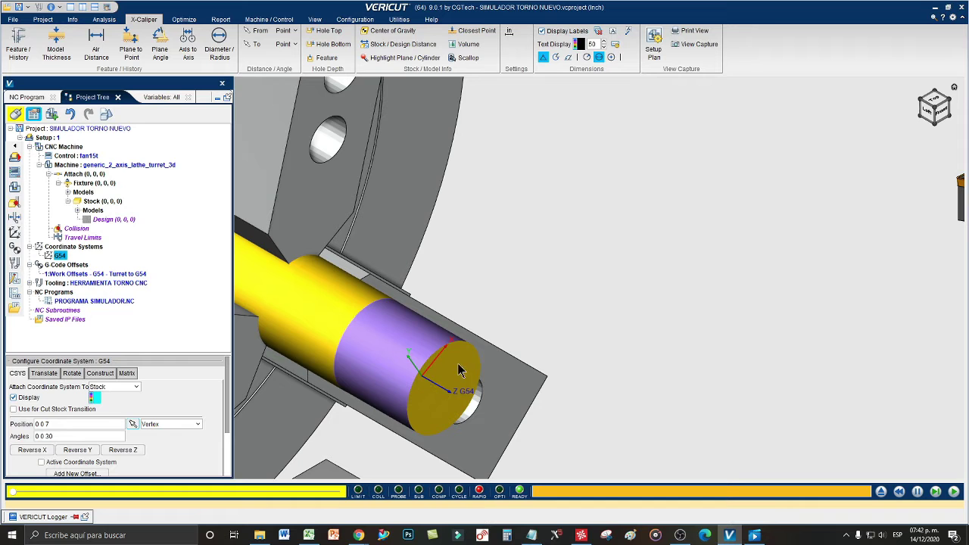
click(926, 113)
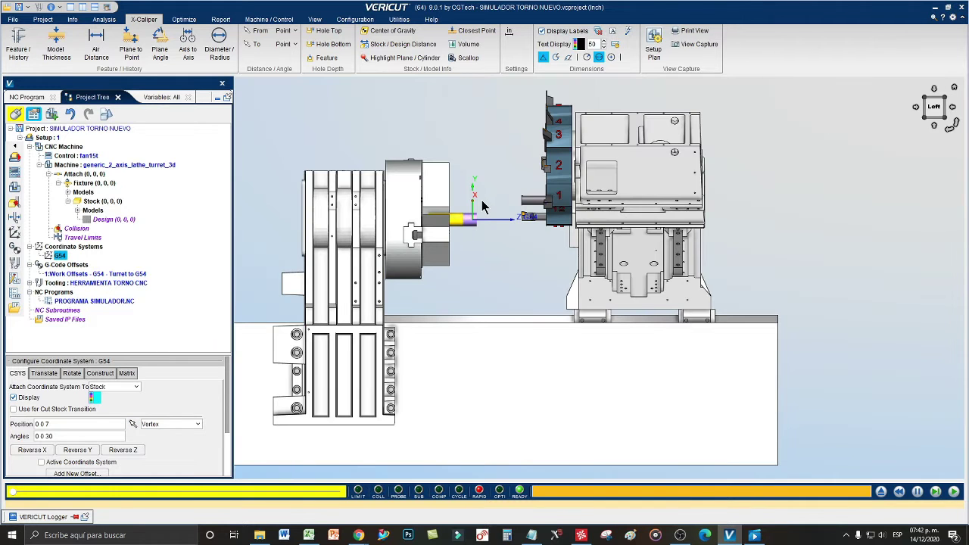
scroll(478, 210, up, 2)
scroll(473, 212, up, 5)
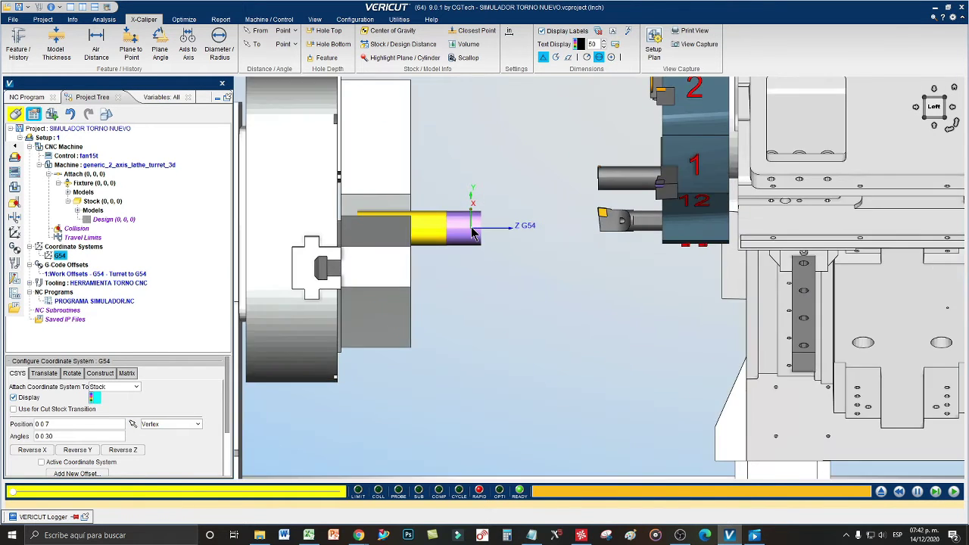
scroll(471, 232, up, 3)
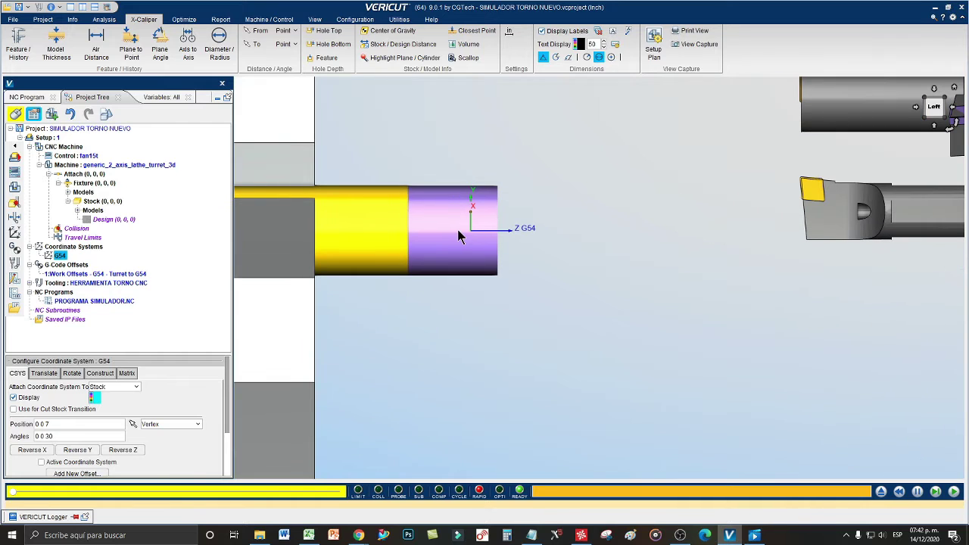
Set the G54 coordinate system's position to 0 0 7.59
click(65, 424)
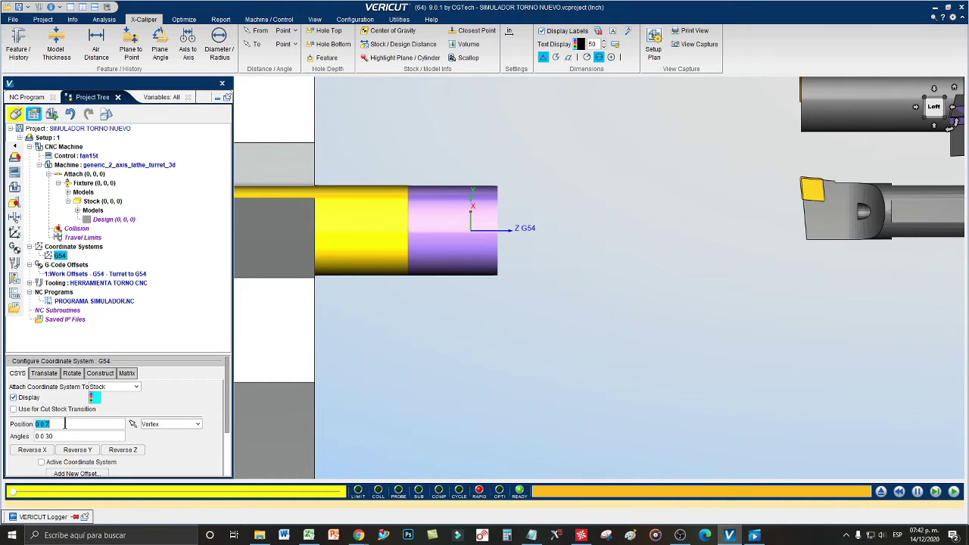
text(.56)
key(Return)
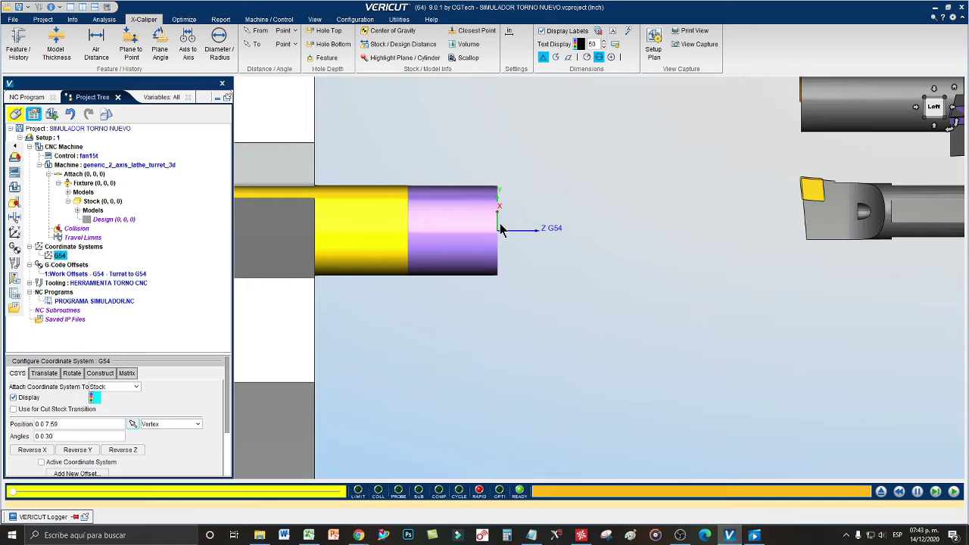
Move the G54 coordinate system to position 0 0 7 and run the turning program simulation
click(67, 423)
click(66, 424)
key(Return)
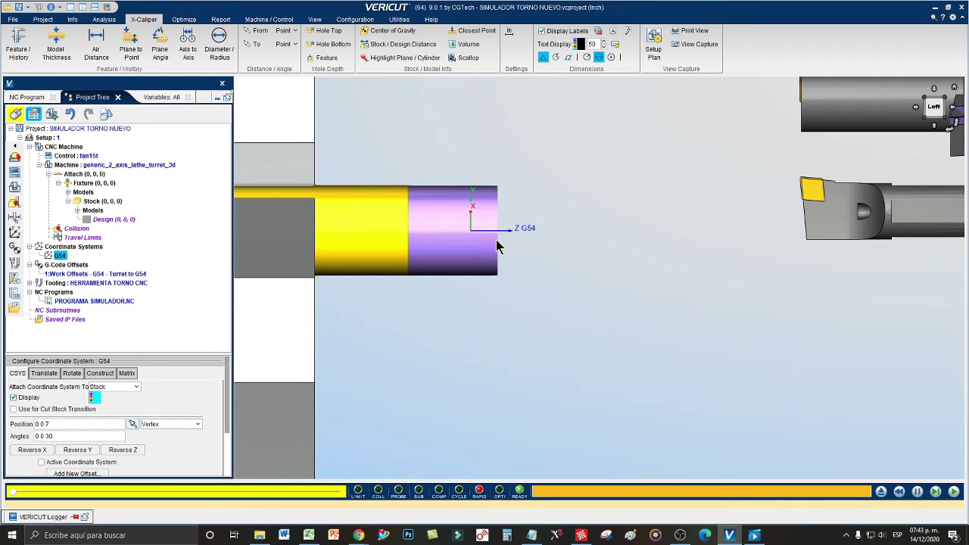
click(953, 492)
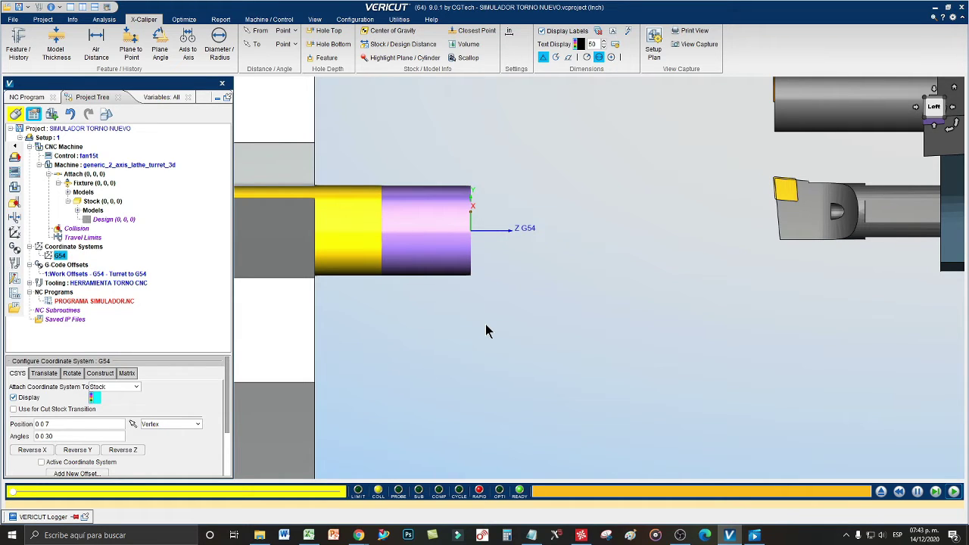
Reset the turning simulation, return the G54 position to 0 0 7.59 and inspect the origin at the bar face
click(75, 425)
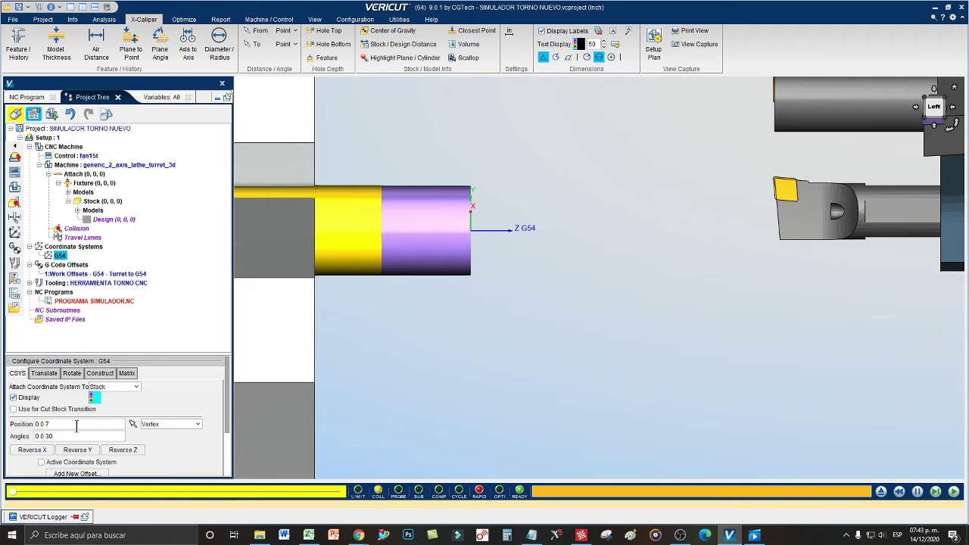
click(881, 492)
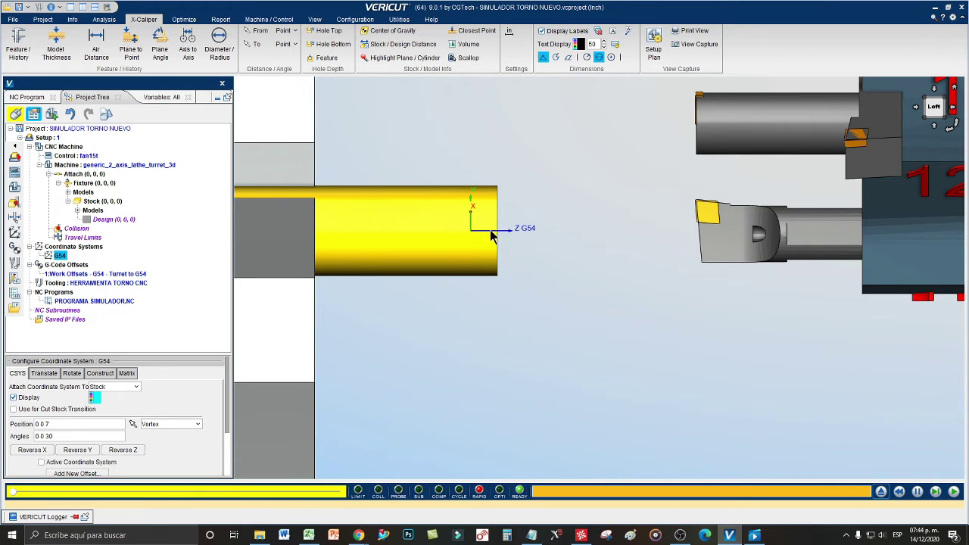
click(76, 425)
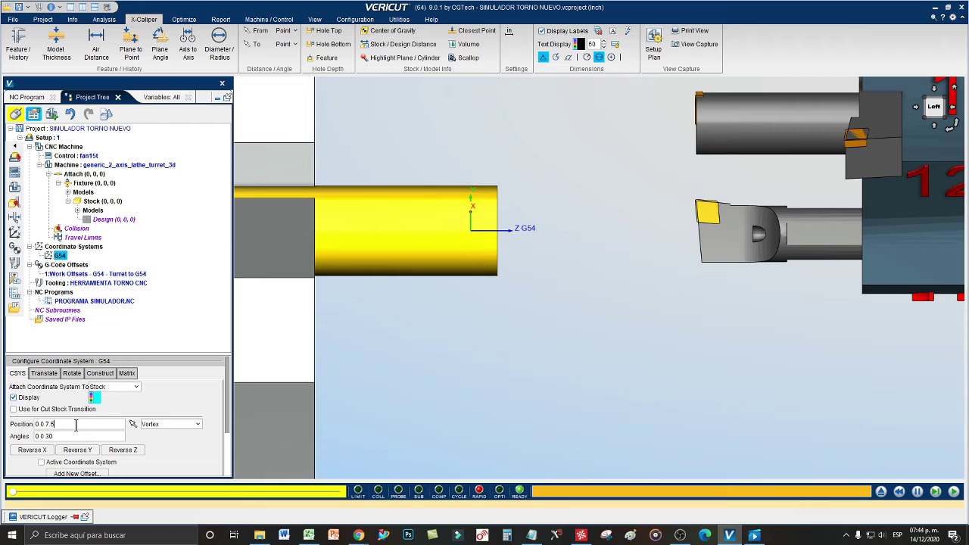
text(.59)
key(Return)
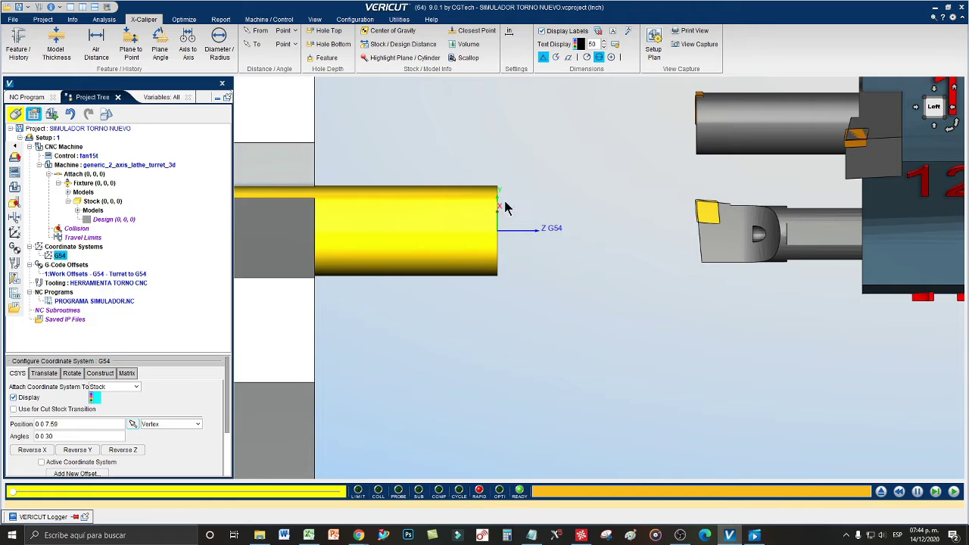
scroll(499, 216, down, 3)
scroll(500, 216, up, 4)
scroll(498, 217, down, 2)
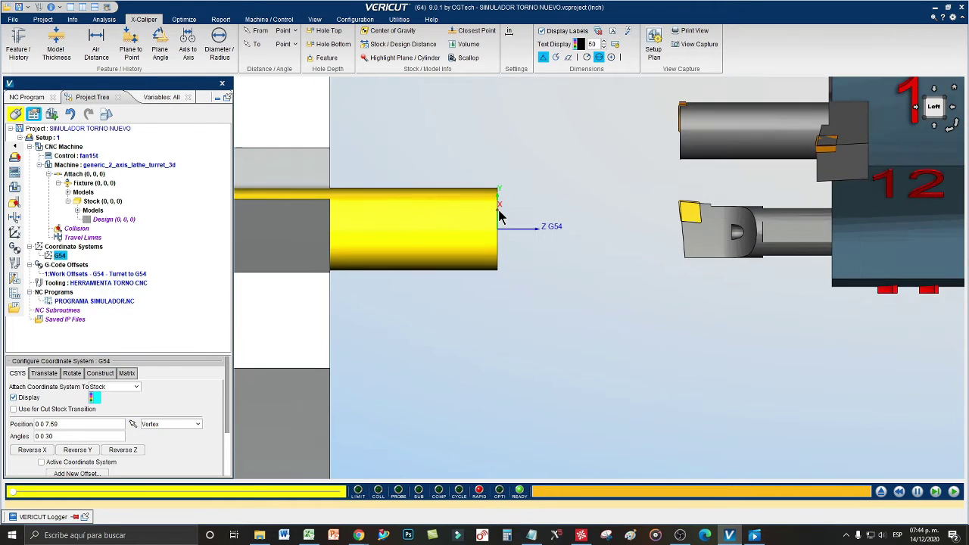
scroll(498, 219, up, 2)
scroll(498, 227, down, 1)
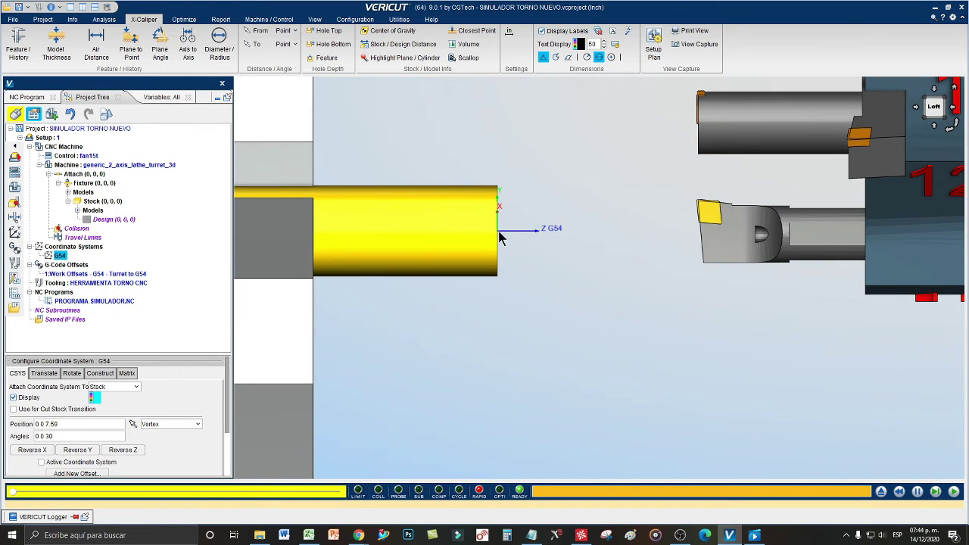
Switch to the Notepad procedure list and highlight steps 1 to 4 on cleaning the bar and calibrating the tool offsets
click(531, 536)
drag(9, 98, 607, 369)
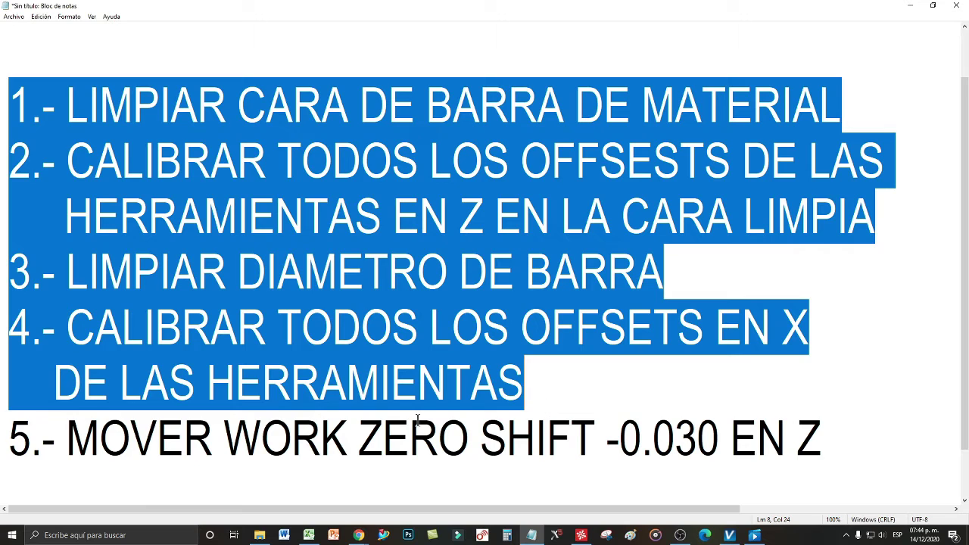
Highlight procedure step 5 on the work zero shift, then switch to VERICUT and move the G54 coordinate system to position 0 0 7
drag(6, 439, 830, 433)
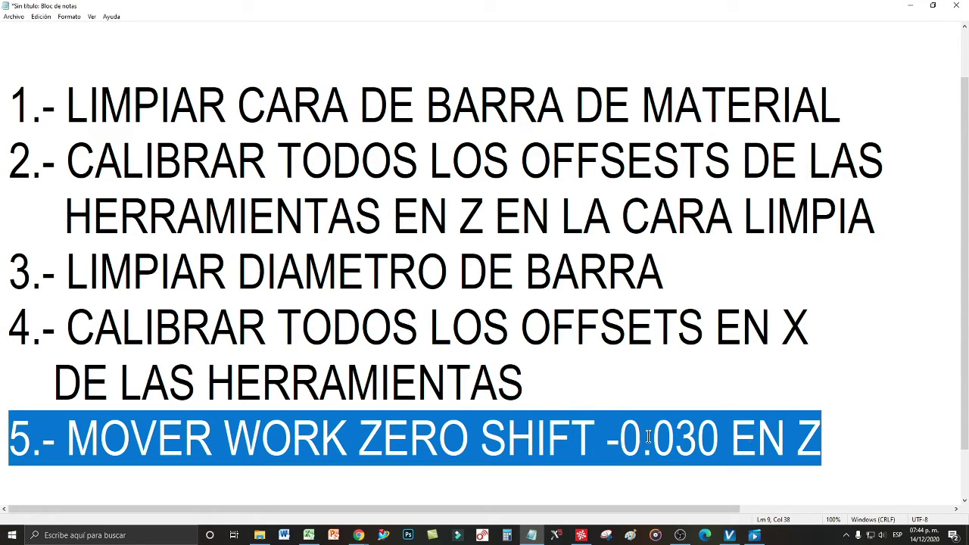
click(733, 536)
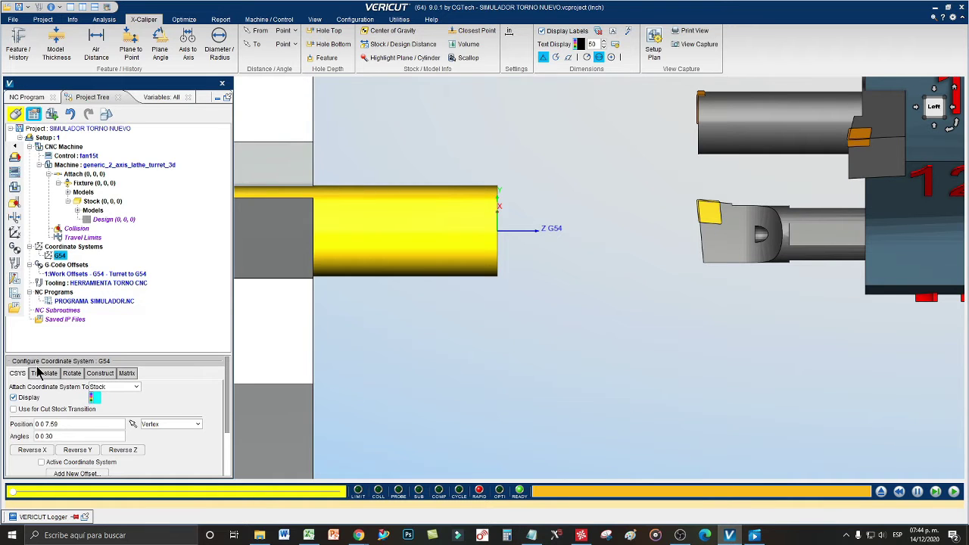
click(73, 424)
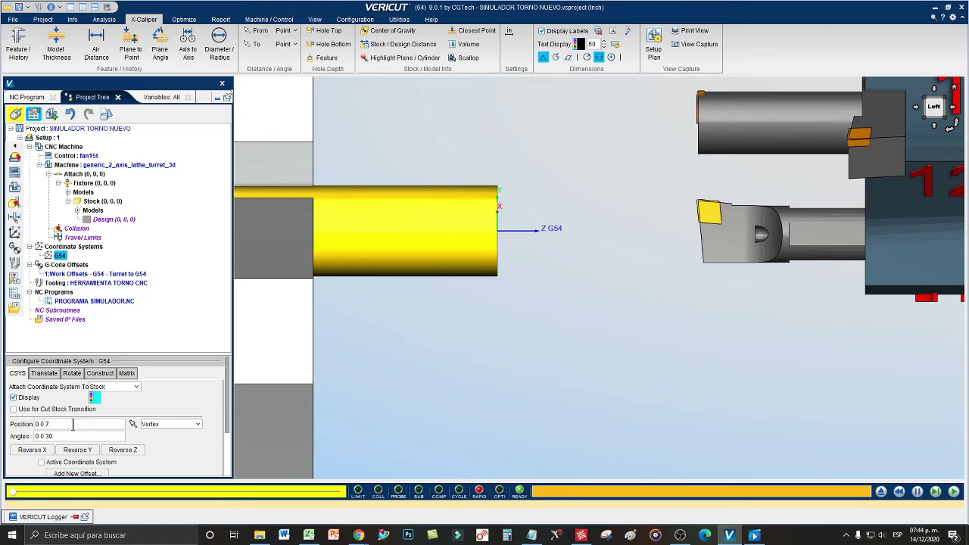
key(Return)
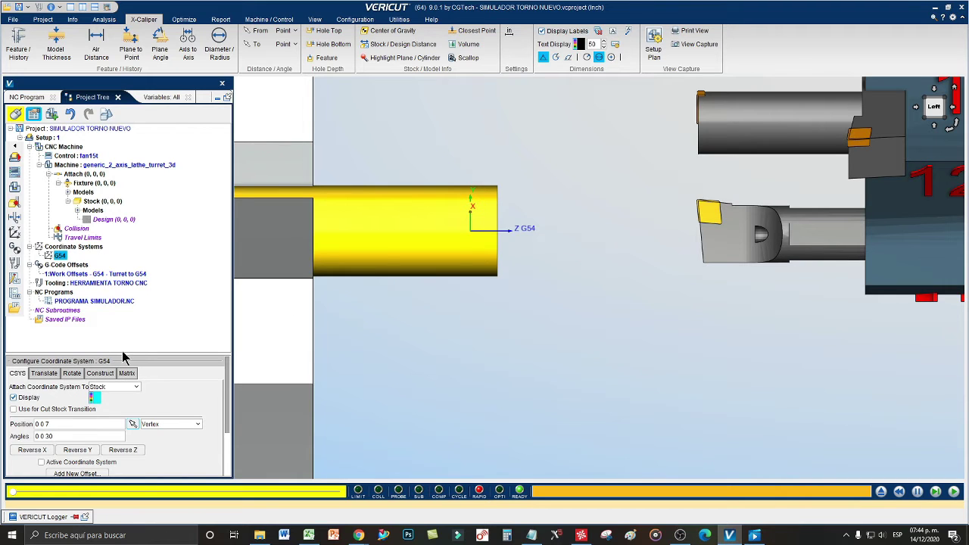
Reorient the machine to an isometric view and examine the G54 origin relative to the bar face up close
click(950, 125)
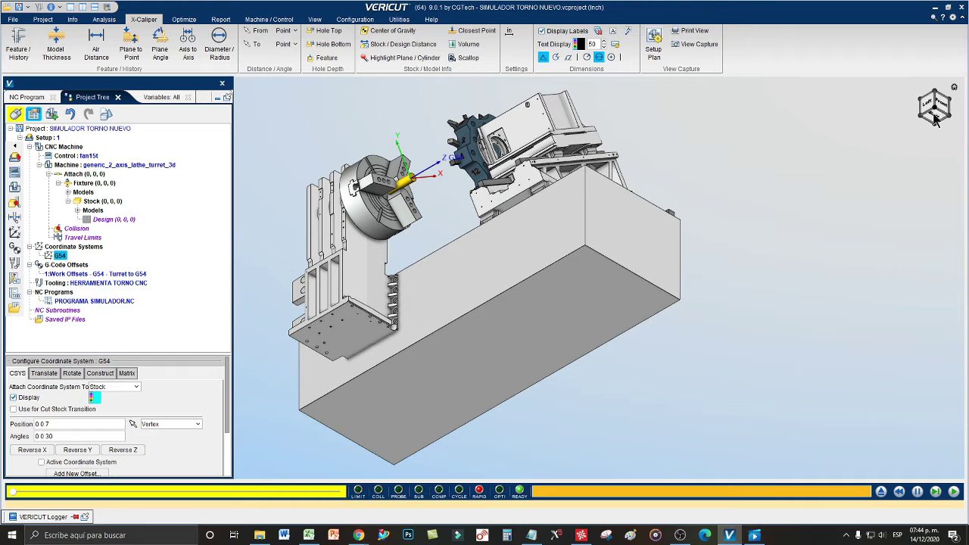
click(937, 106)
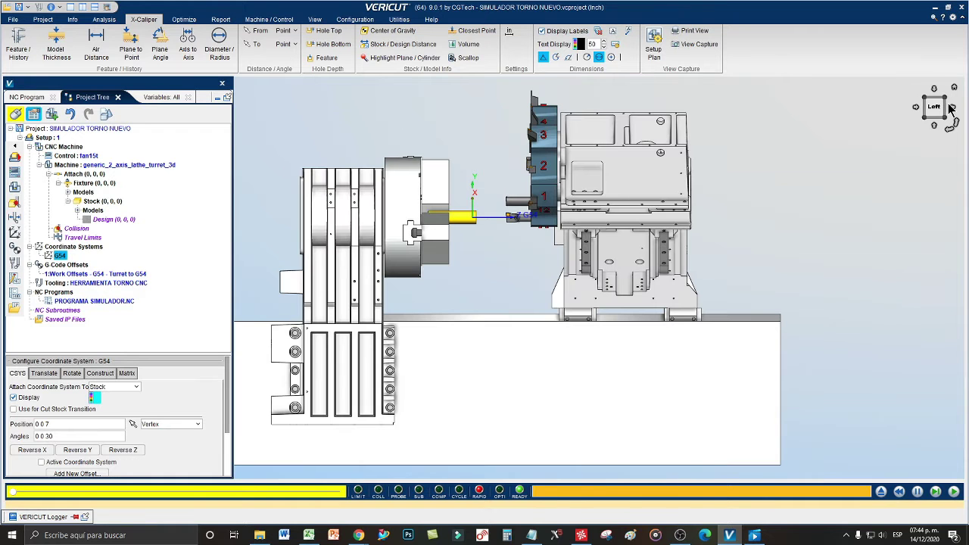
click(945, 96)
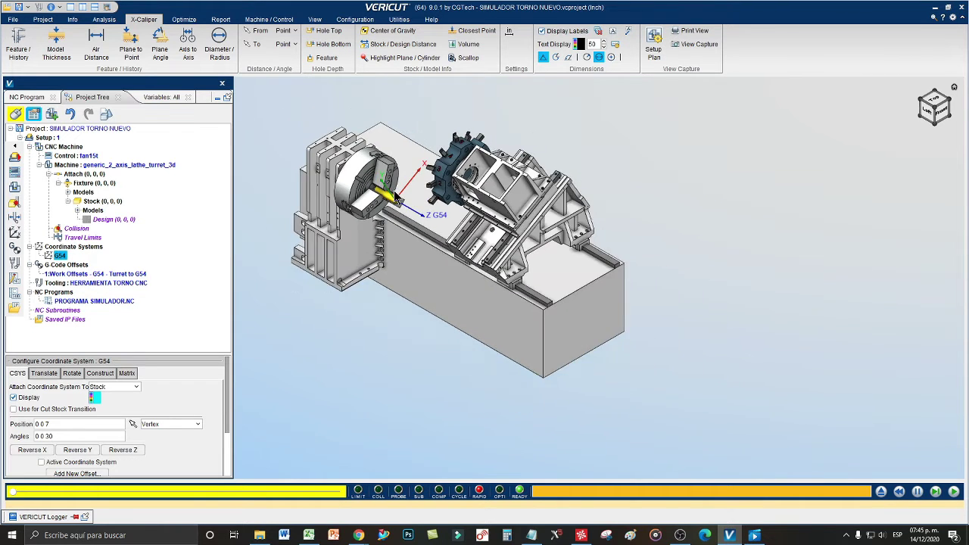
scroll(401, 197, up, 5)
scroll(393, 198, up, 6)
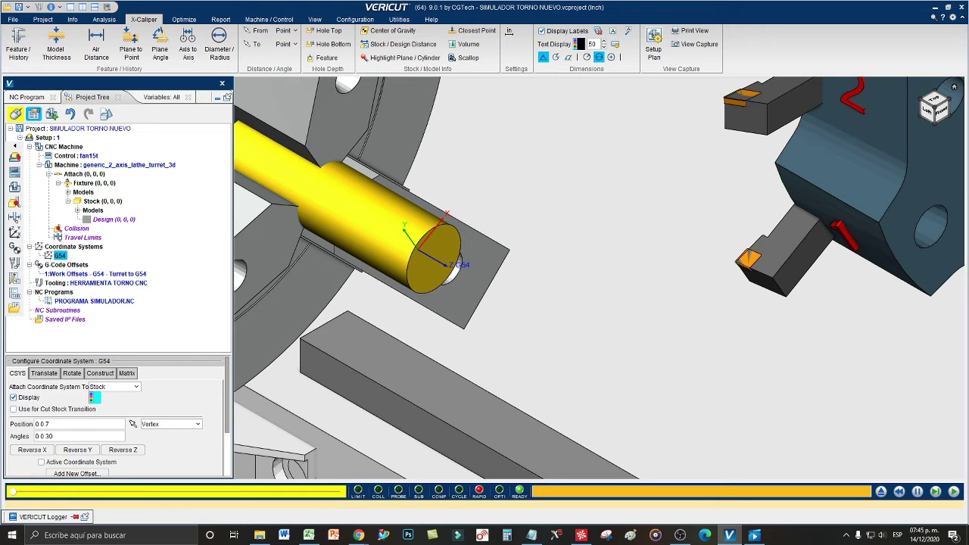
click(883, 535)
click(874, 512)
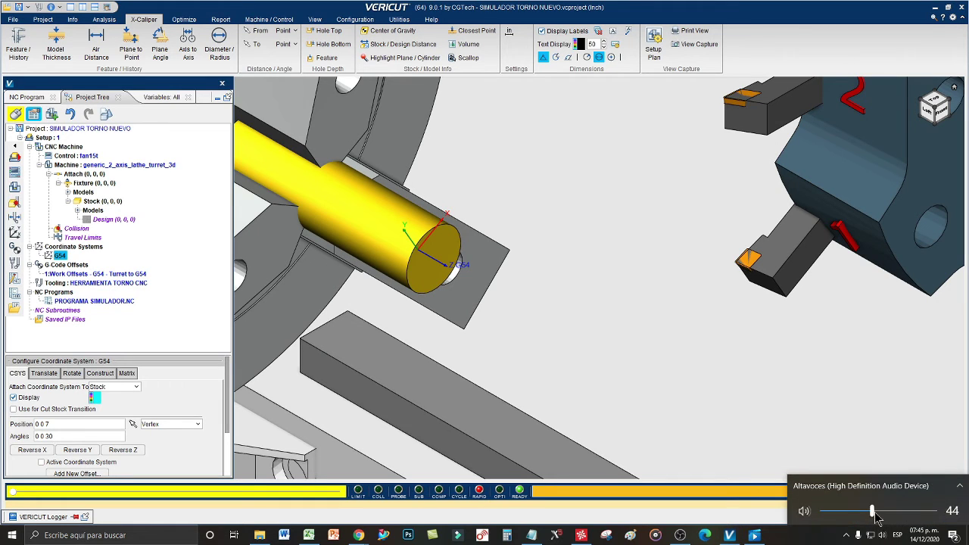
drag(875, 515, 876, 517)
click(817, 539)
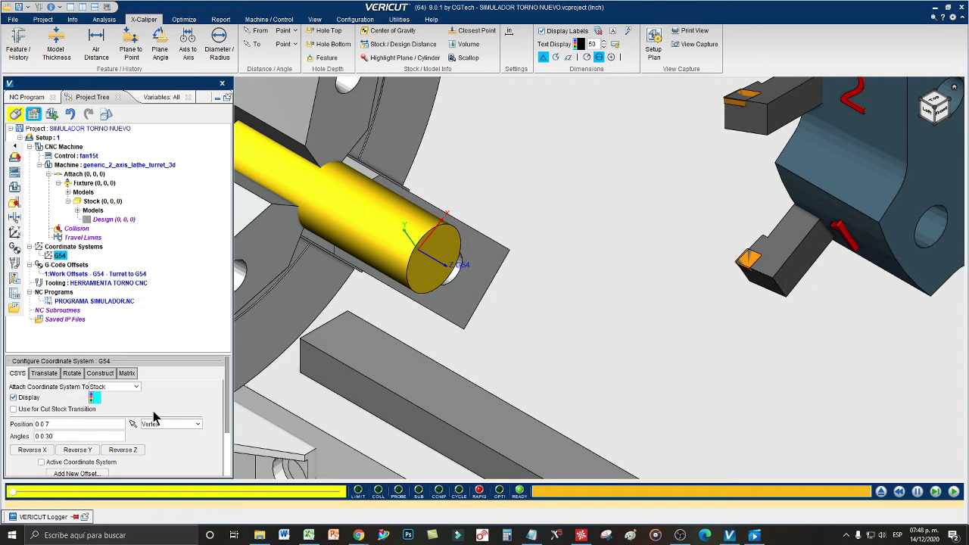
Return the G54 coordinate system to position 0 0 7.59 and run the turning program simulation
click(87, 426)
click(87, 426)
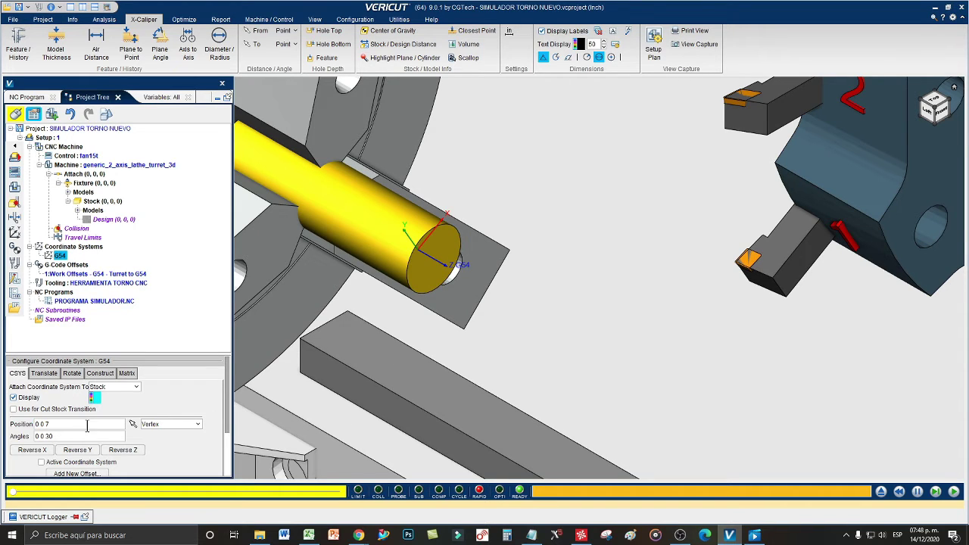
text(.59)
key(Return)
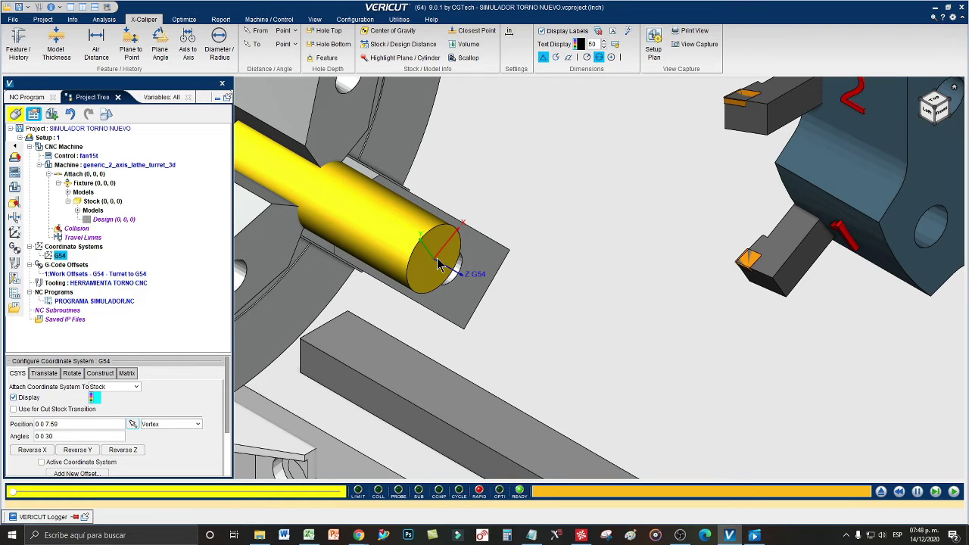
click(954, 492)
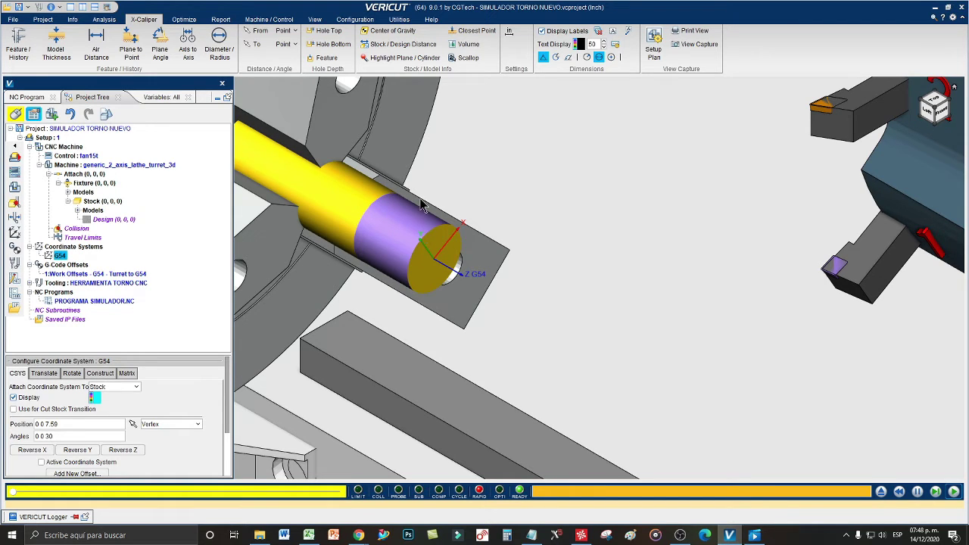
Measure the diameter of the freshly turned section of the bar and place the dimension label beside it
click(219, 43)
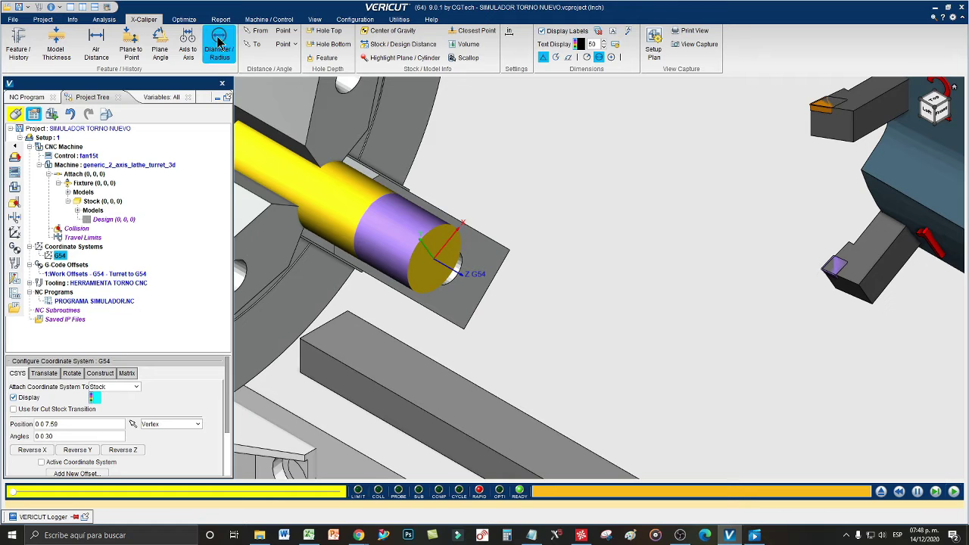
click(415, 227)
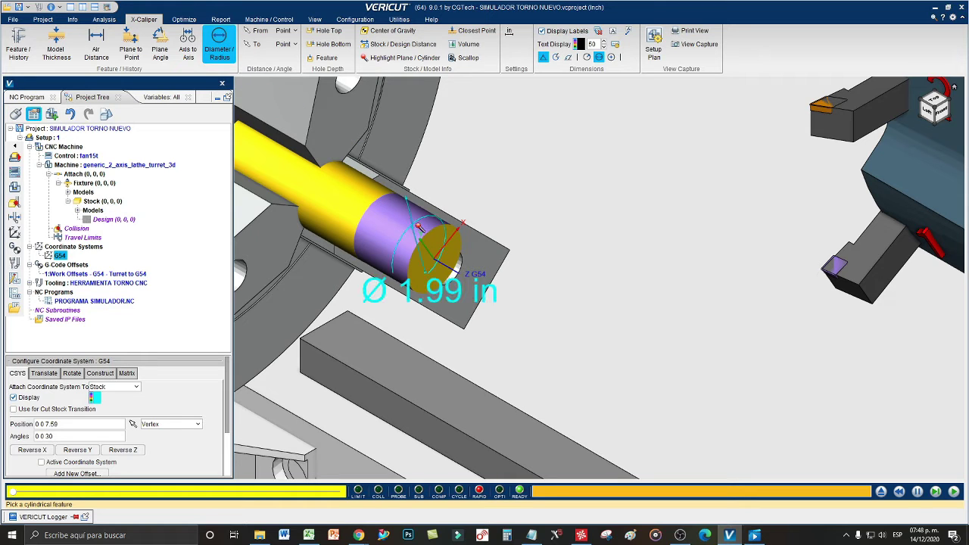
middle_drag(527, 218, 637, 120)
drag(518, 220, 636, 106)
right_click(649, 140)
click(653, 150)
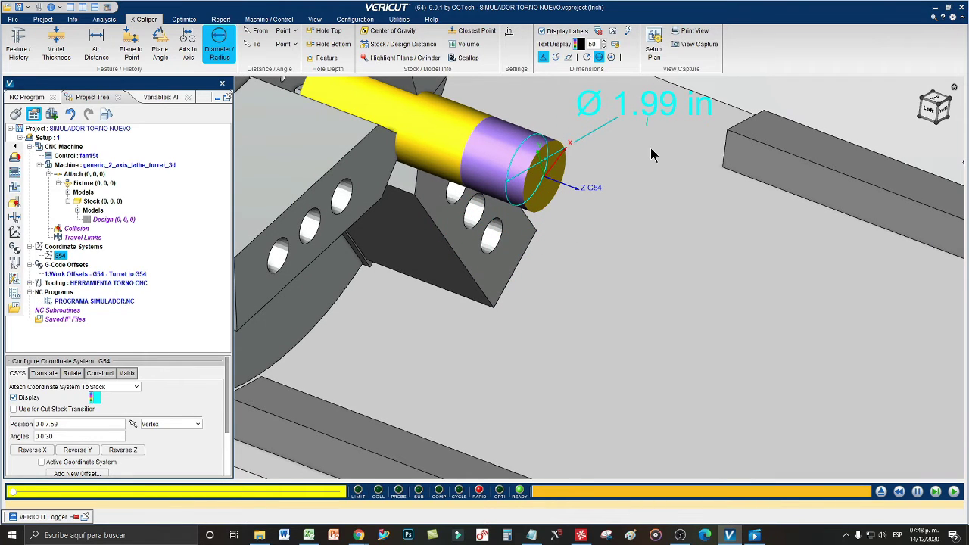
click(638, 182)
mouse_move(589, 206)
middle_down()
mouse_move(562, 242)
mouse_move(586, 246)
middle_up()
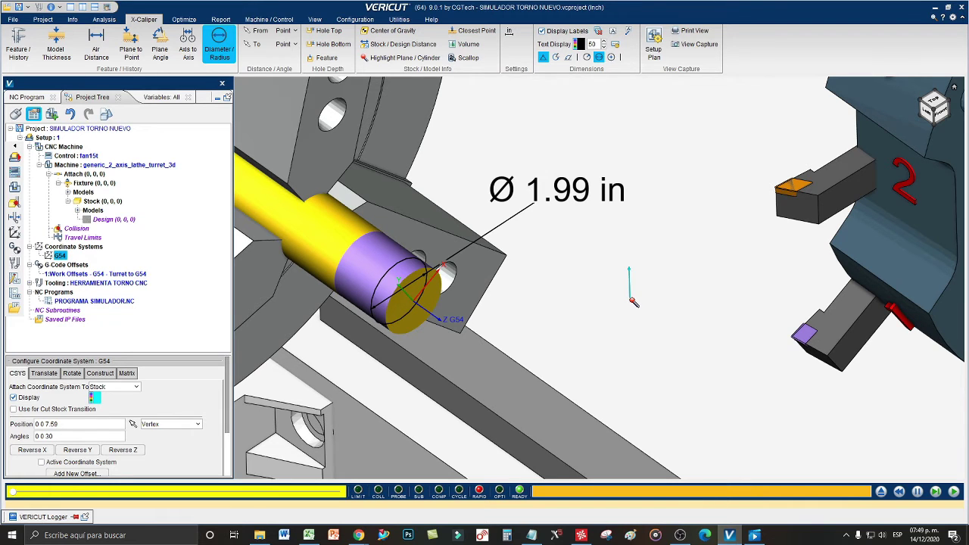
Review the NC program lines, reset the turning simulation and return to the project tree
click(32, 99)
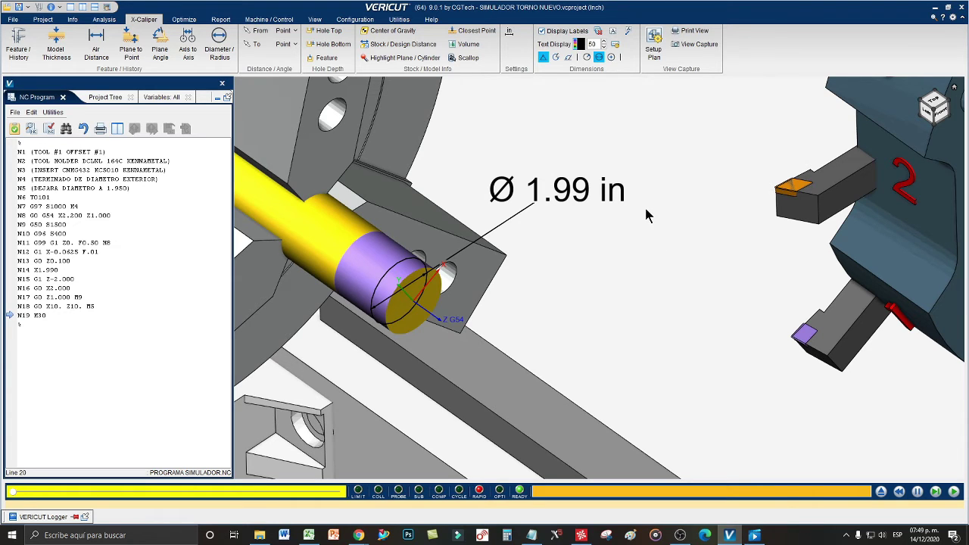
click(882, 492)
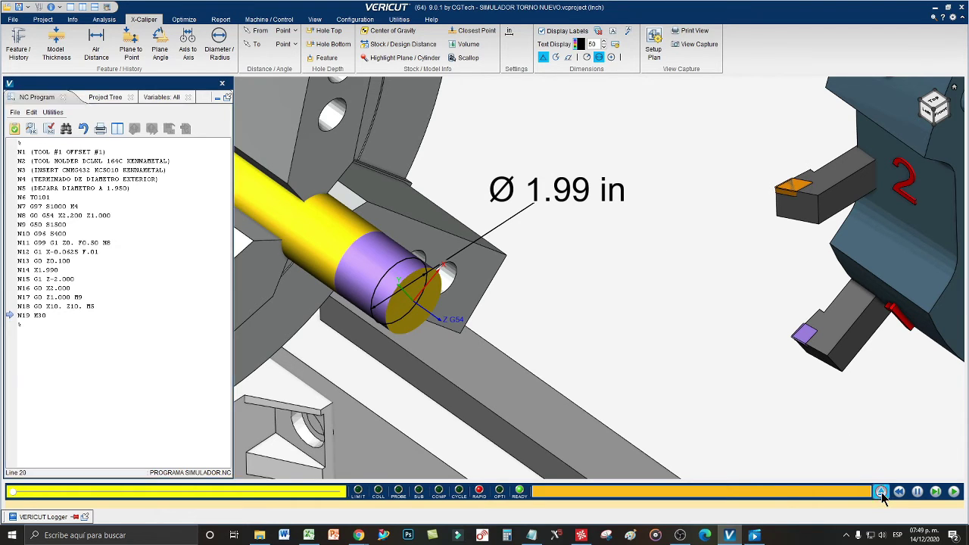
click(106, 98)
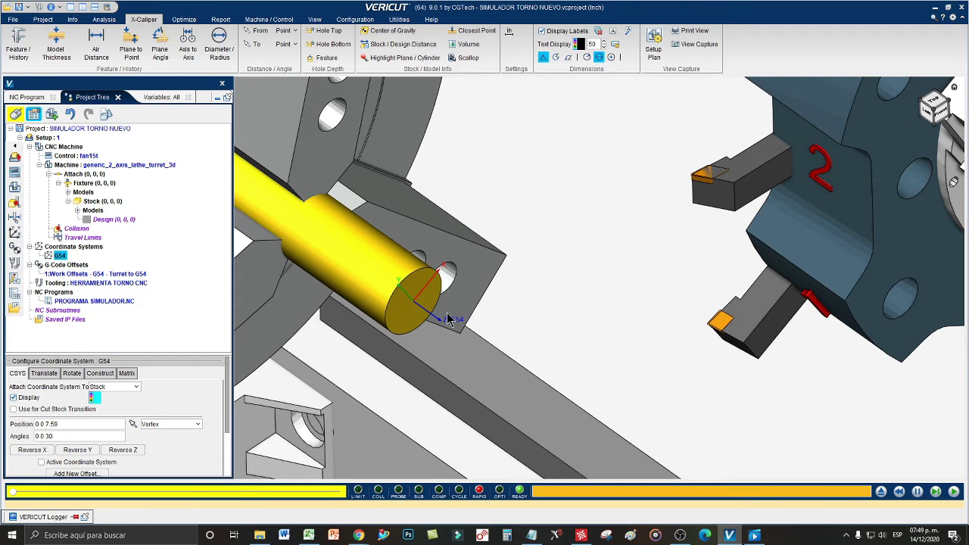
Shift the G54 coordinate system in X by setting its position to 1 0 7.59
triple_click(38, 424)
click(38, 436)
key(Delete)
text(1)
key(Tab)
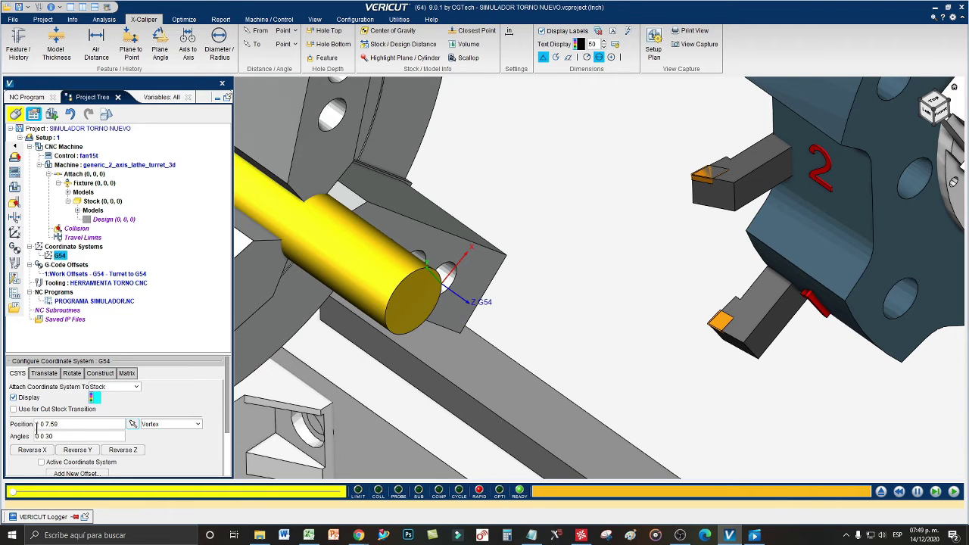
Set the G54 coordinate system's position to 0.1 0 7.59 and run the turning simulation
click(37, 425)
key(BackSpace)
text(2)
key(BackSpace)
text(0.1)
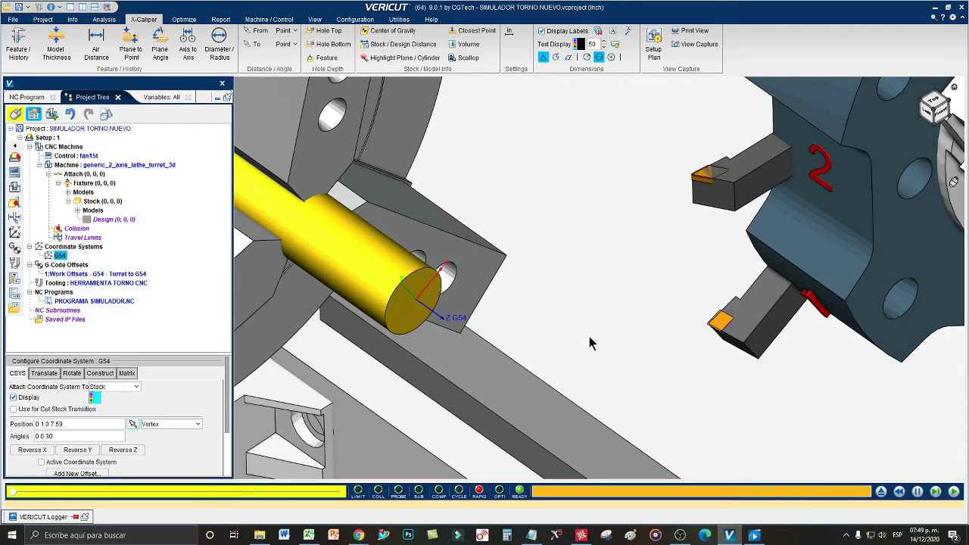
click(955, 492)
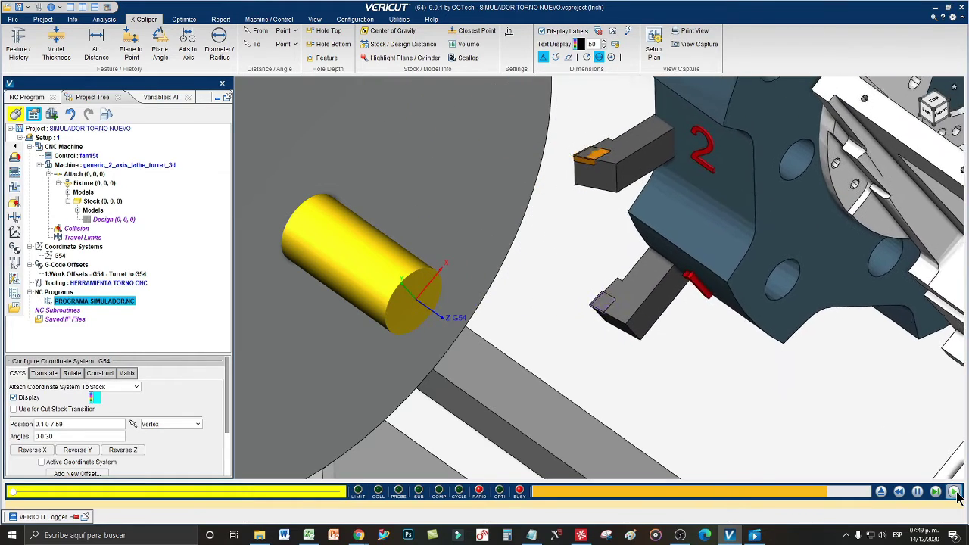
Enter 0.1000 as the G54 X-axis work zero offset in the Excel table, then return to VERICUT and reset the simulation
click(312, 534)
click(306, 422)
text(0)
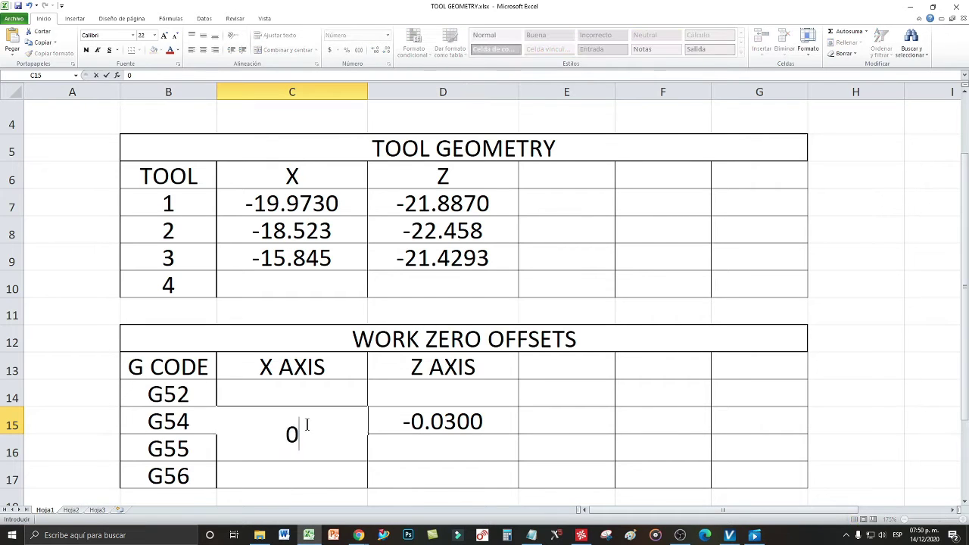
text(.1000)
key(Return)
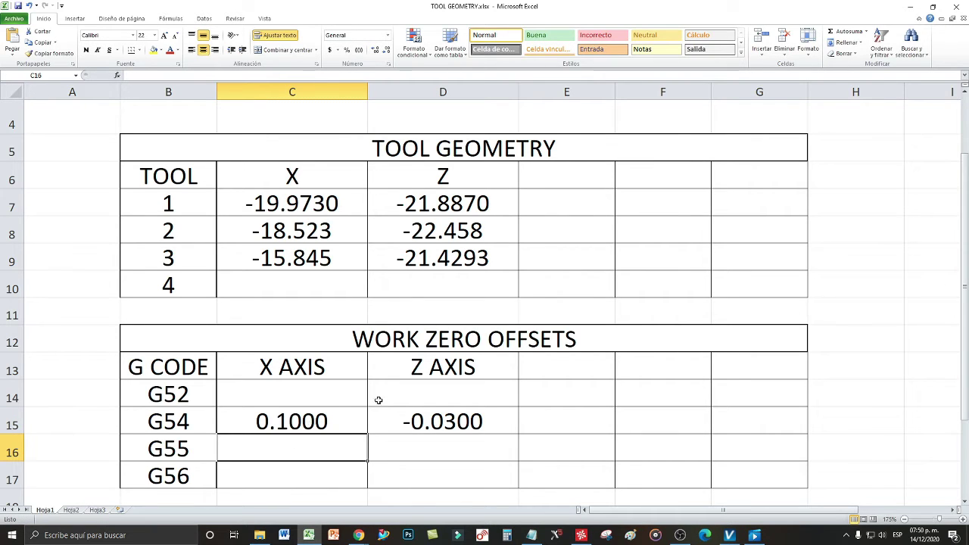
click(755, 535)
click(729, 535)
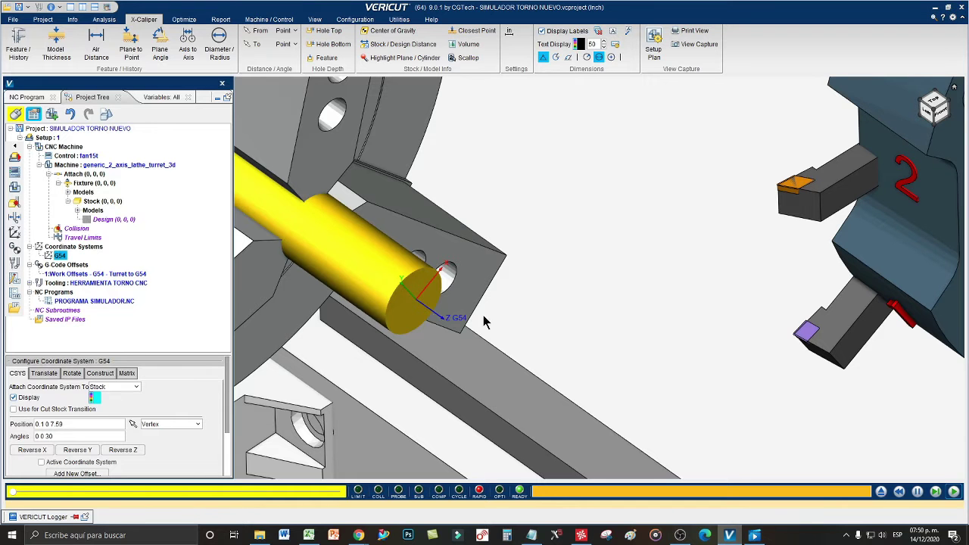
click(882, 492)
Switch to the Excel table and set the G54 X-axis work zero offset to -0.100
click(316, 535)
click(321, 421)
text(-.100)
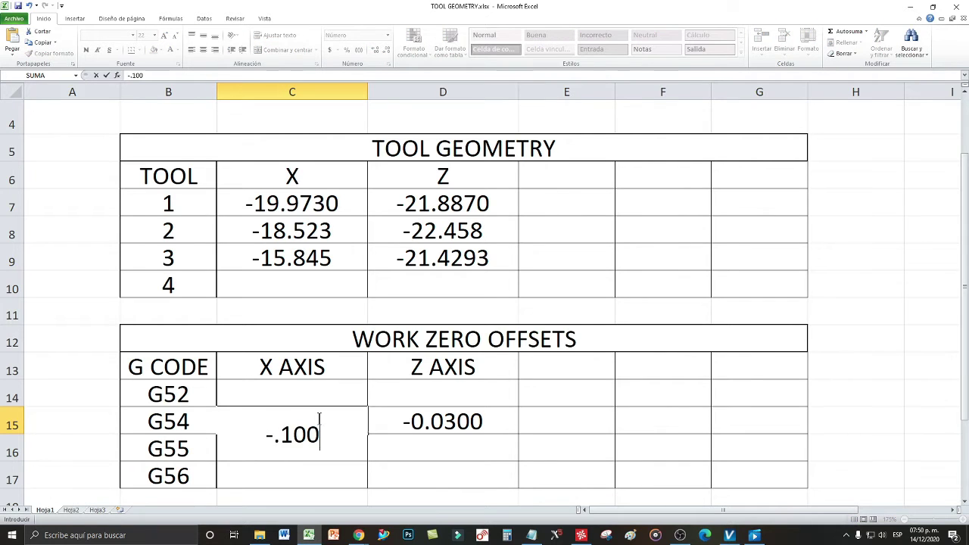
key(Return)
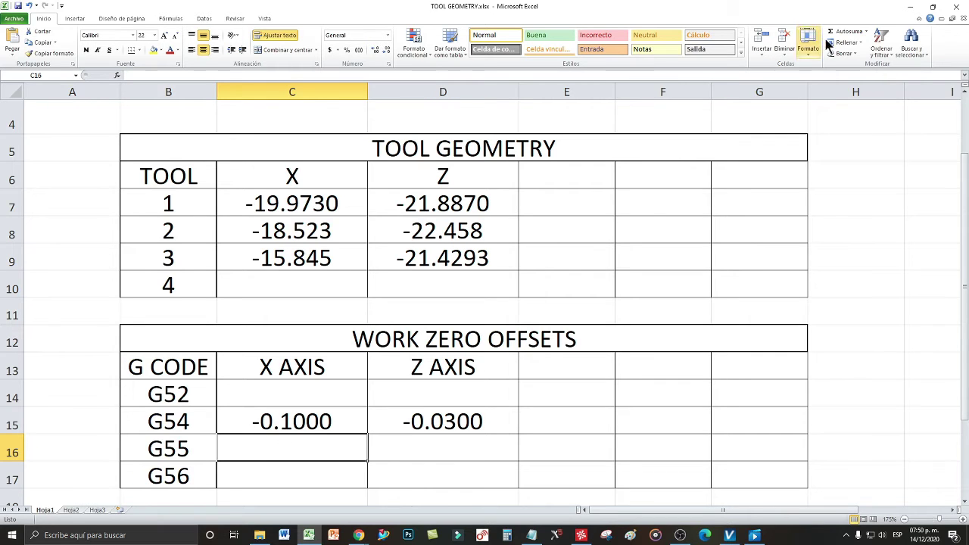
Back in VERICUT, set the G54 position to -0.1 0 7.59, then reset and rerun the turning simulation
click(913, 12)
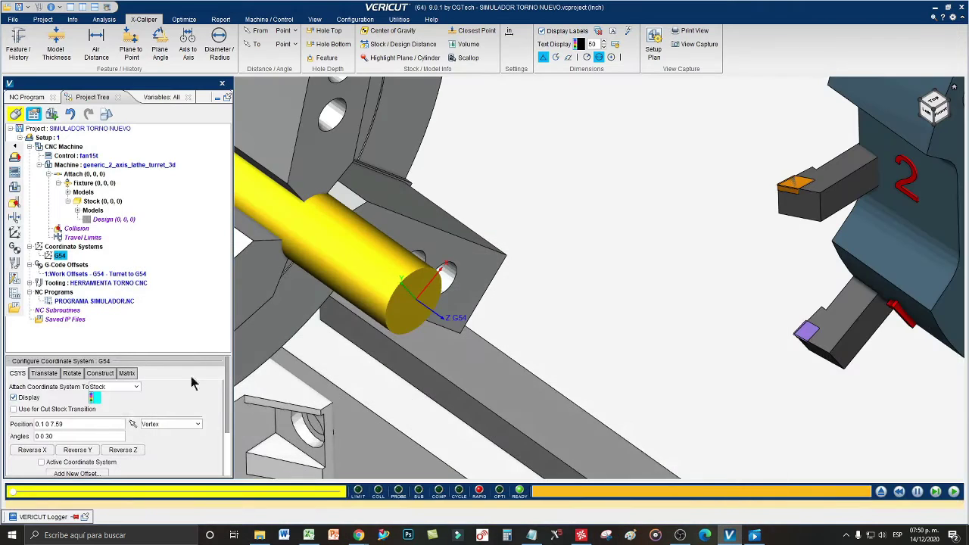
triple_click(35, 425)
click(36, 424)
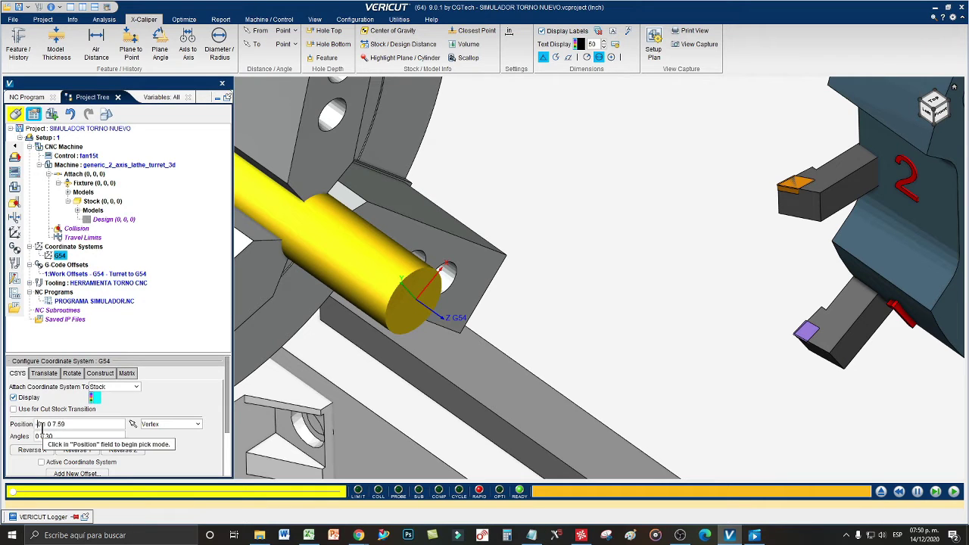
key(Return)
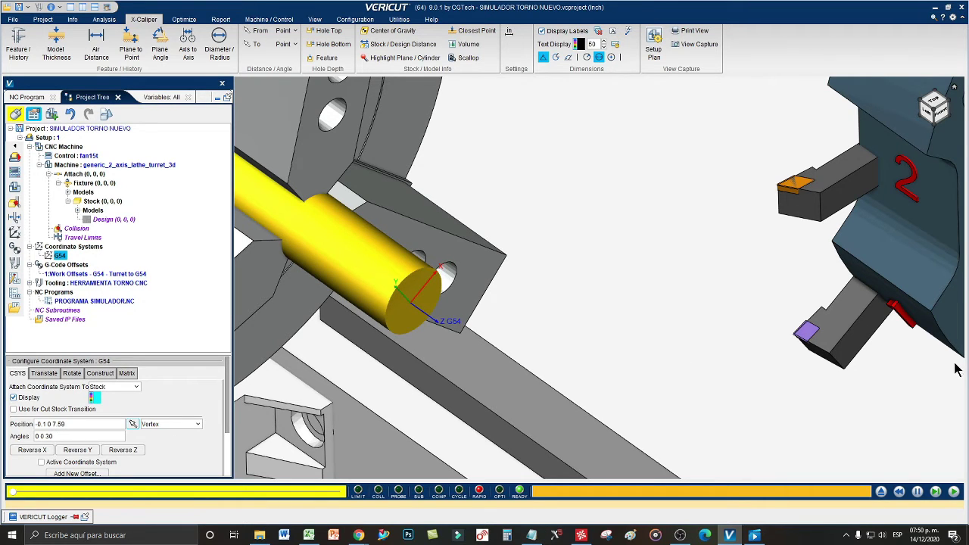
click(881, 493)
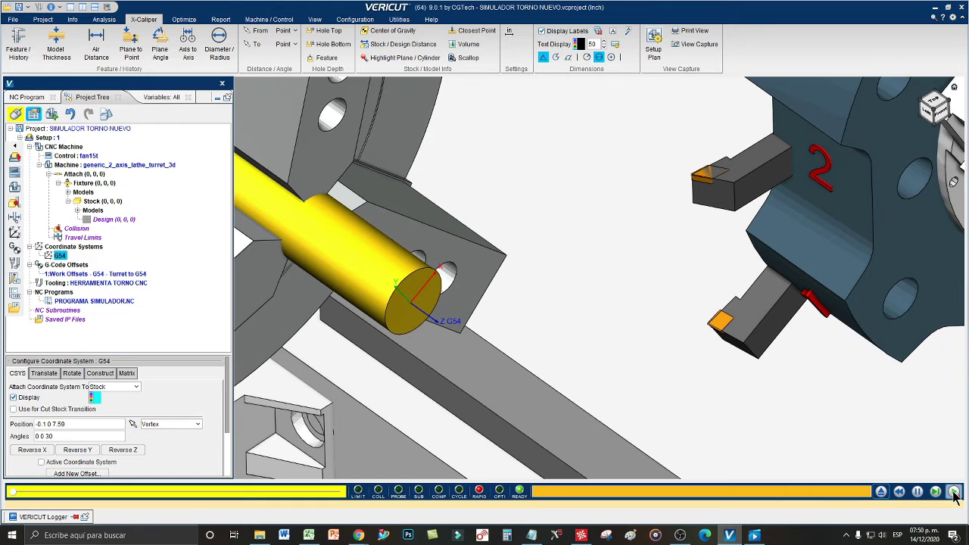
click(954, 493)
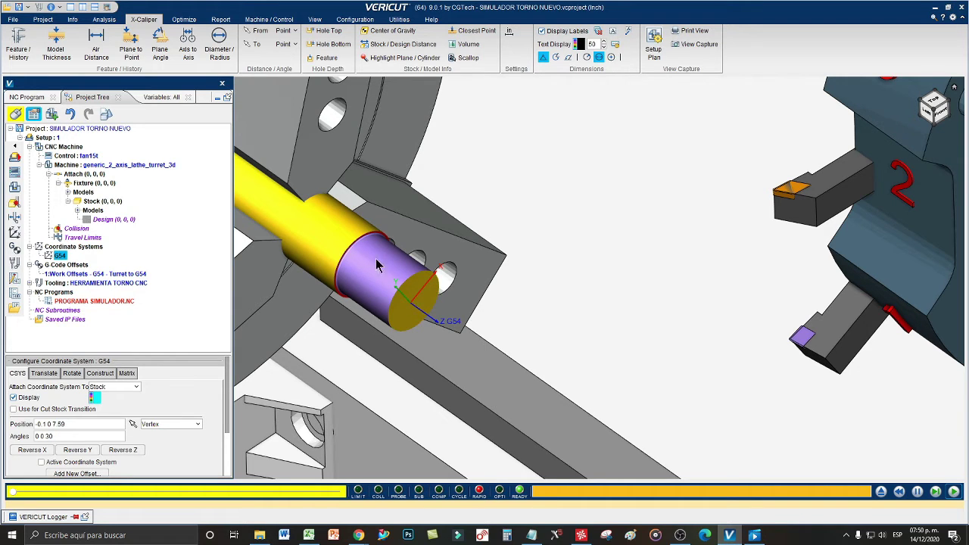
Measure the diameter of the turned purple section and place the dimension label in the empty area beside the part
click(219, 42)
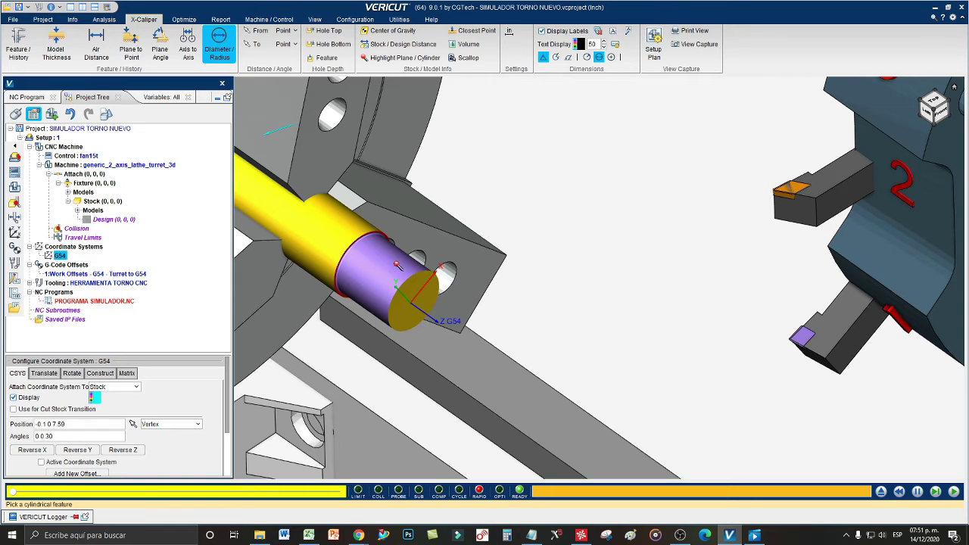
click(398, 266)
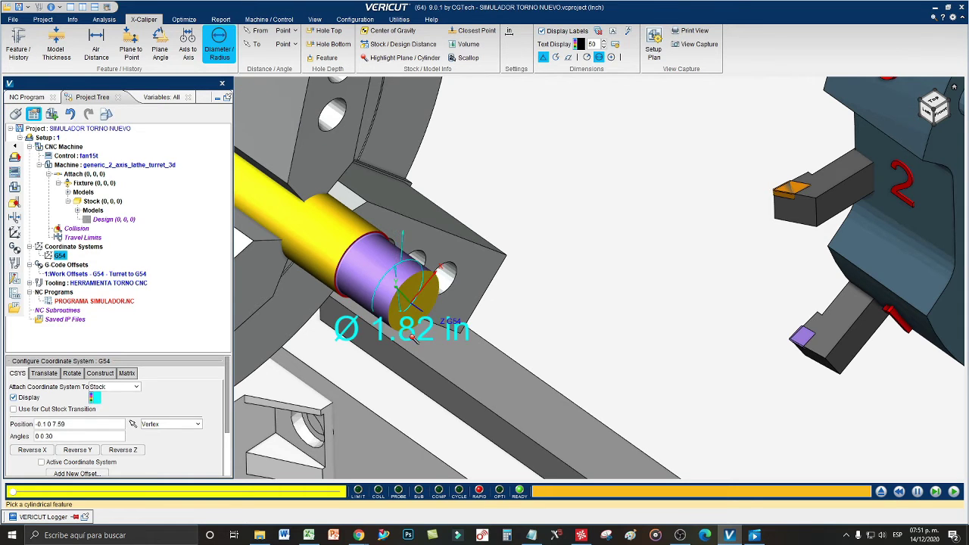
right_click(411, 337)
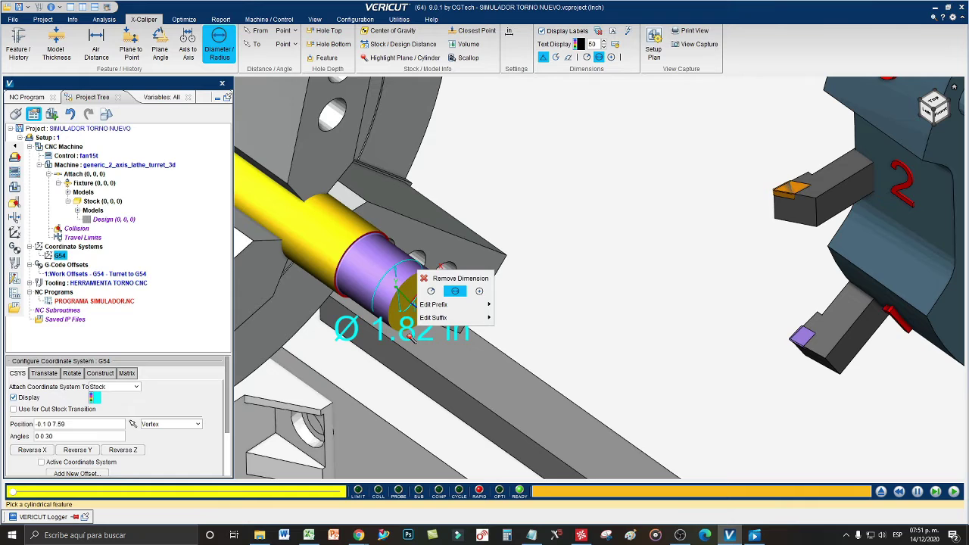
click(418, 341)
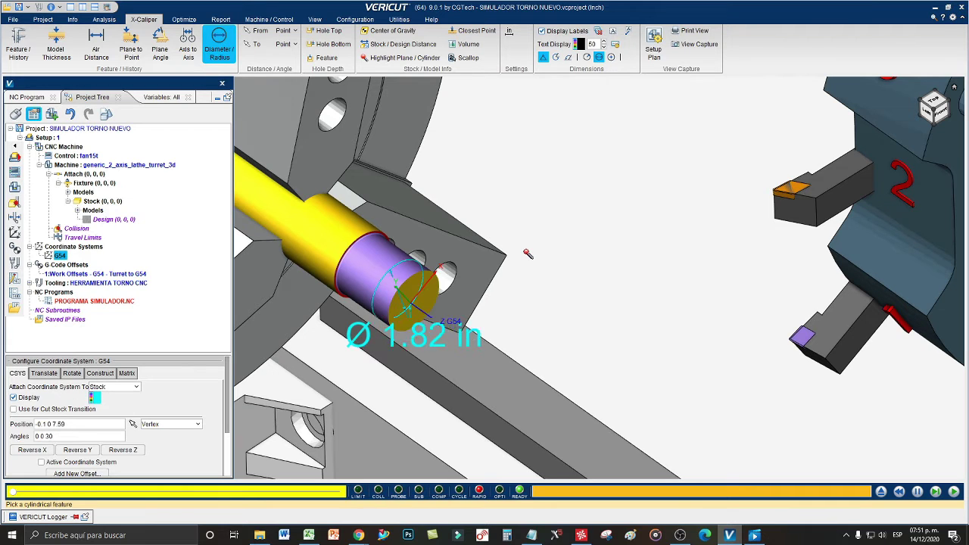
click(521, 265)
drag(556, 221, 612, 211)
click(610, 213)
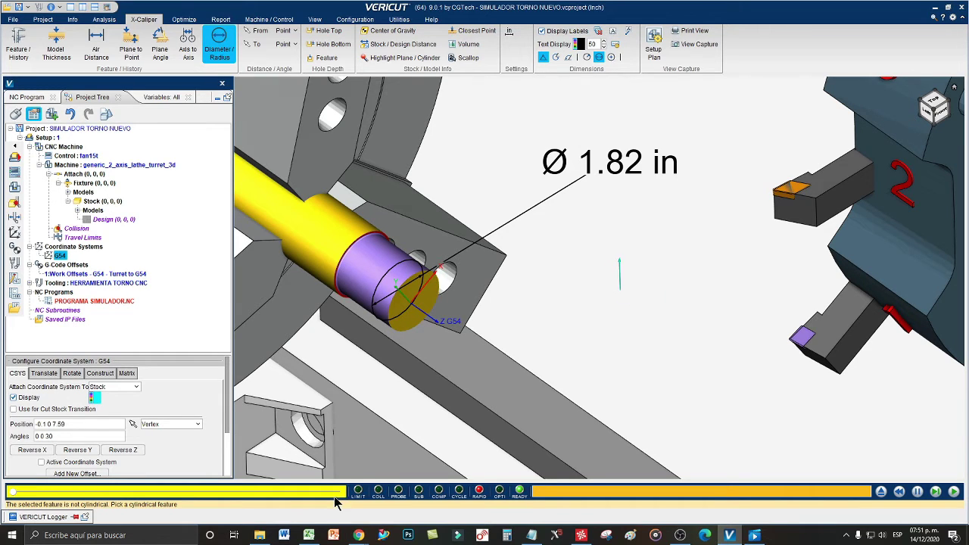
Compare the G54 X-axis work zero offset in the Excel table with the part's measured diameter in VERICUT
key(alt+Tab)
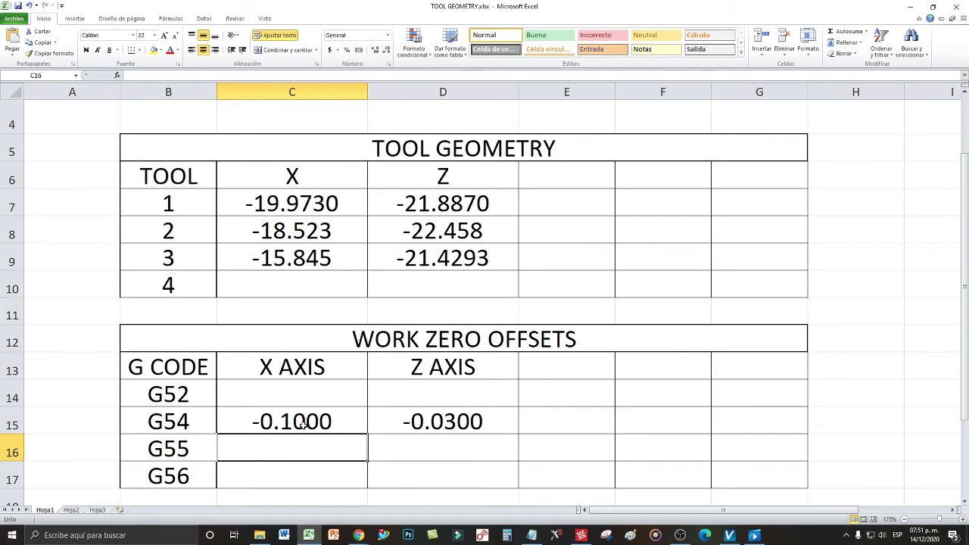
click(911, 7)
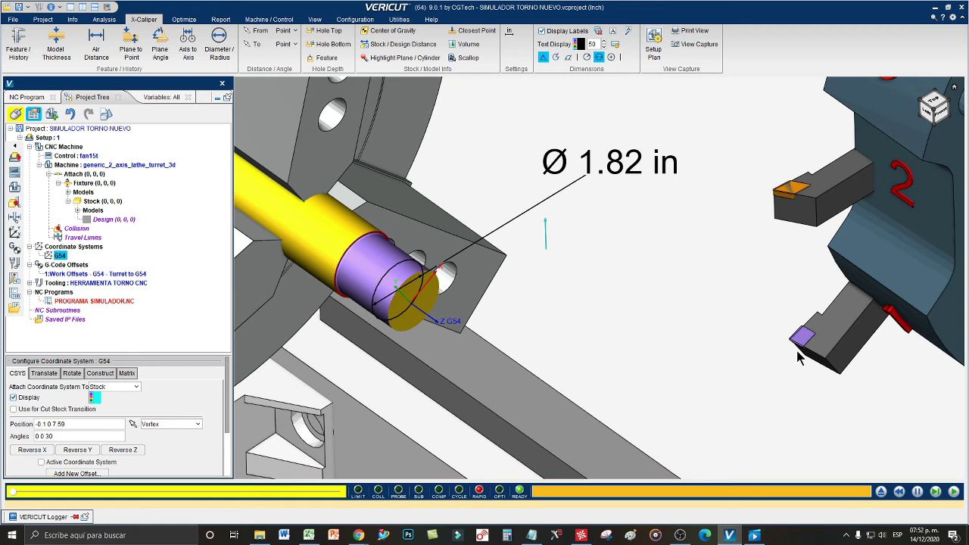
click(309, 535)
click(282, 421)
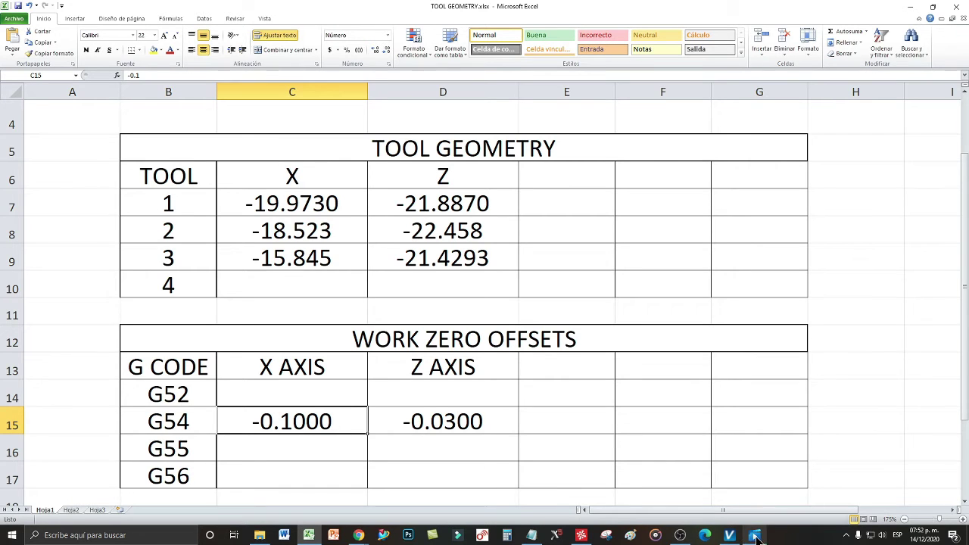
click(729, 536)
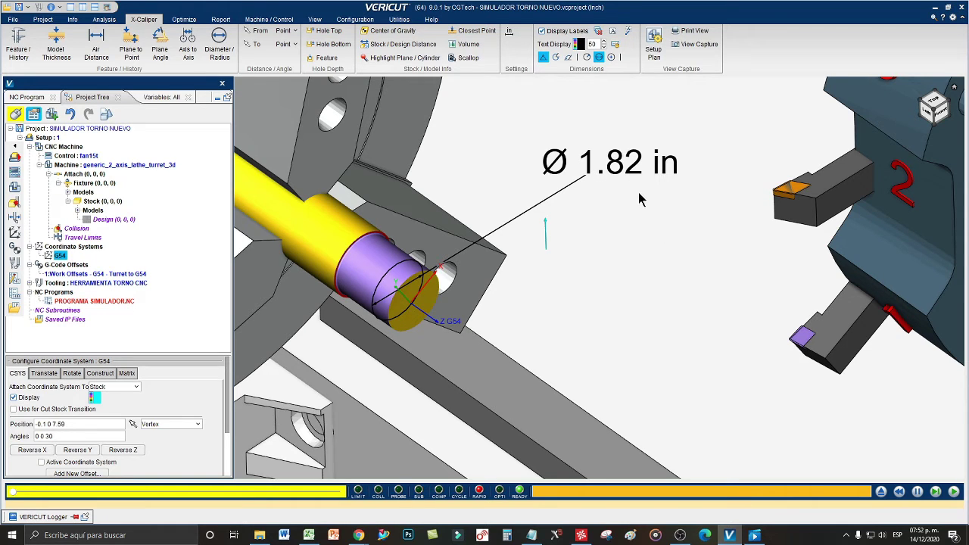
Switch to the Excel table and set the G54 X-axis work zero offset to 0
click(309, 535)
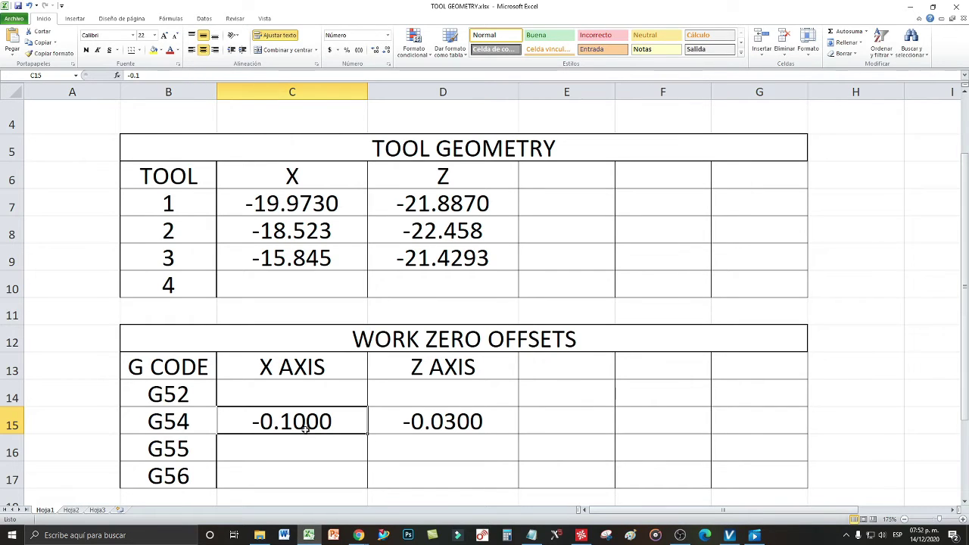
text(0)
key(Return)
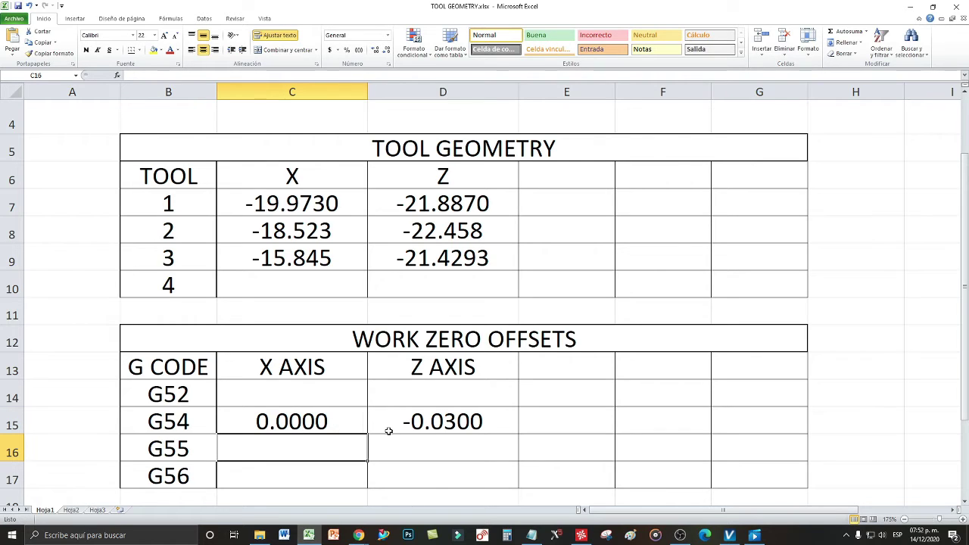
click(303, 425)
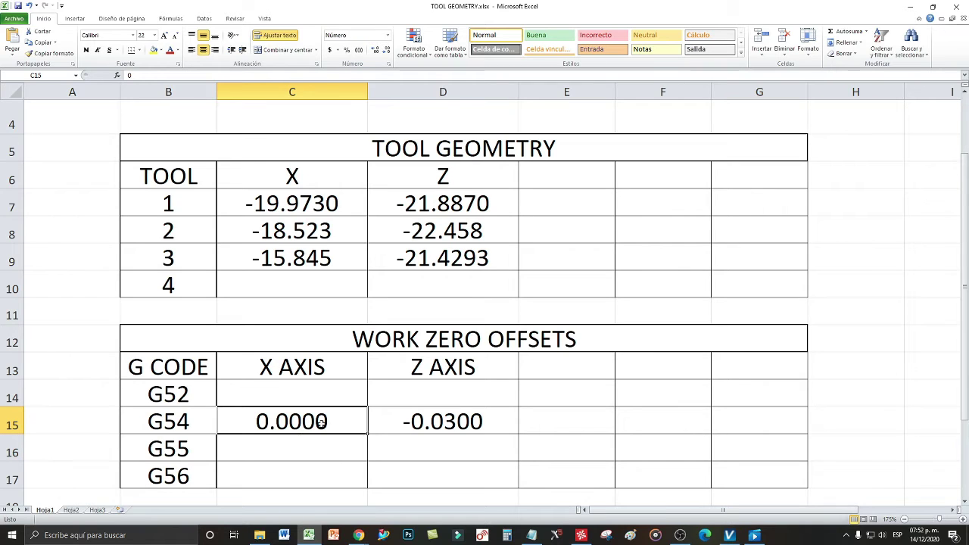
click(451, 427)
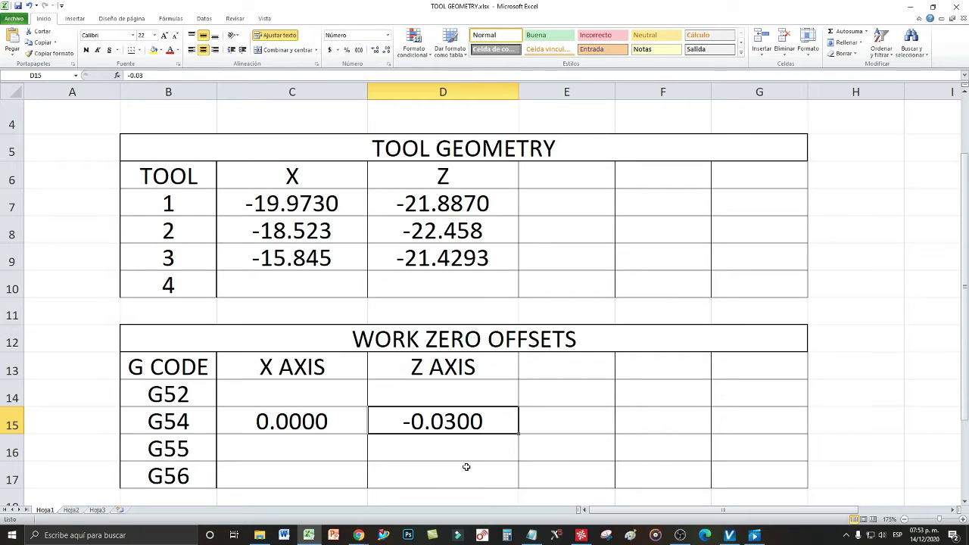
click(340, 422)
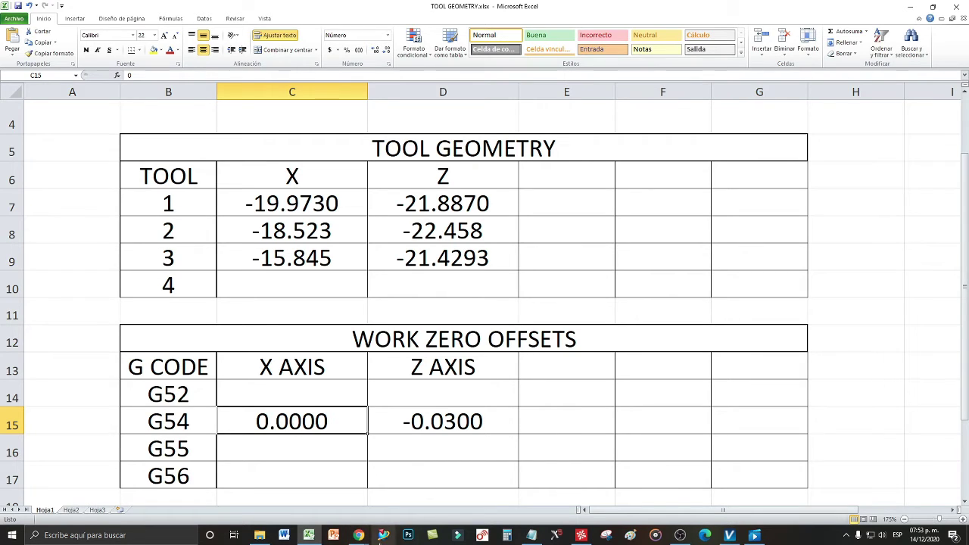
Return to VERICUT, try setting the G54 position to 0 0 7.59, and reset the simulation
click(726, 536)
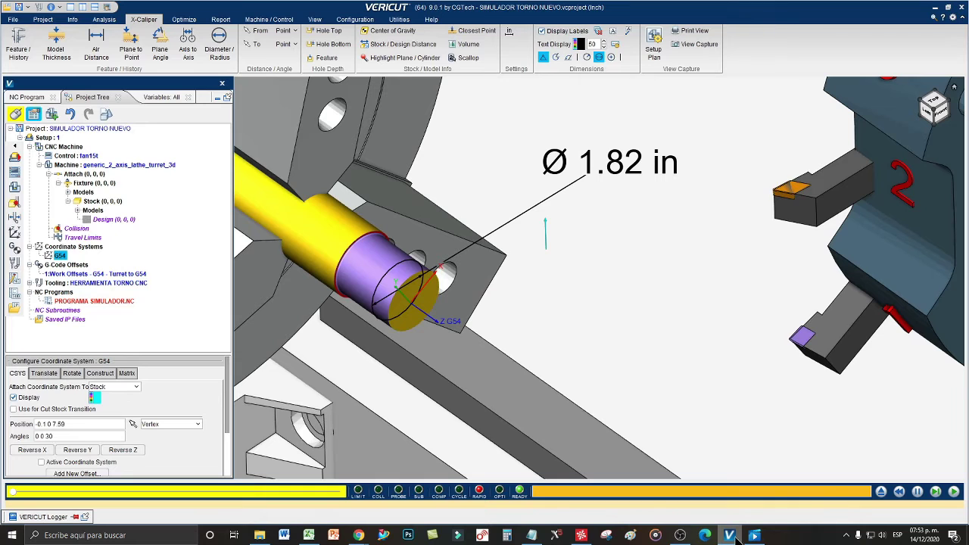
click(36, 424)
key(BackSpace)
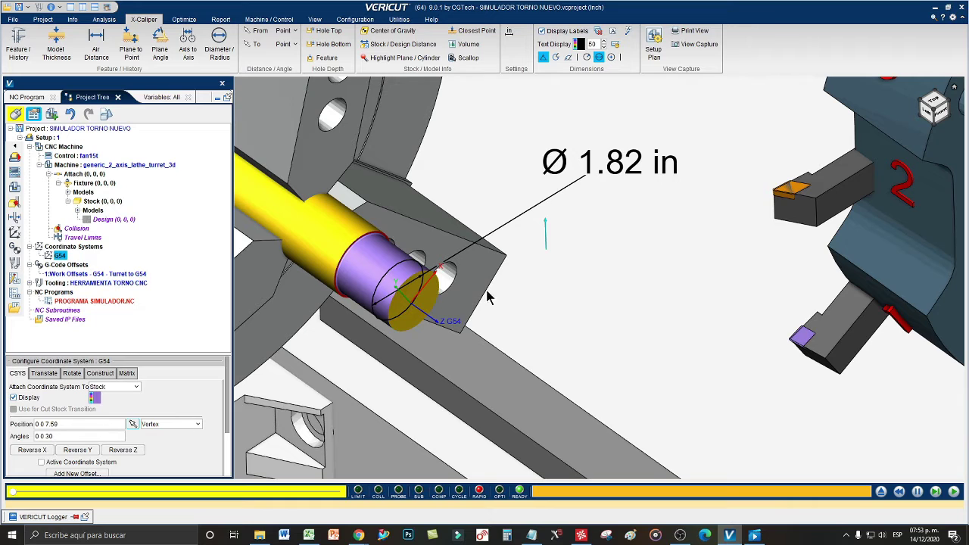
click(883, 492)
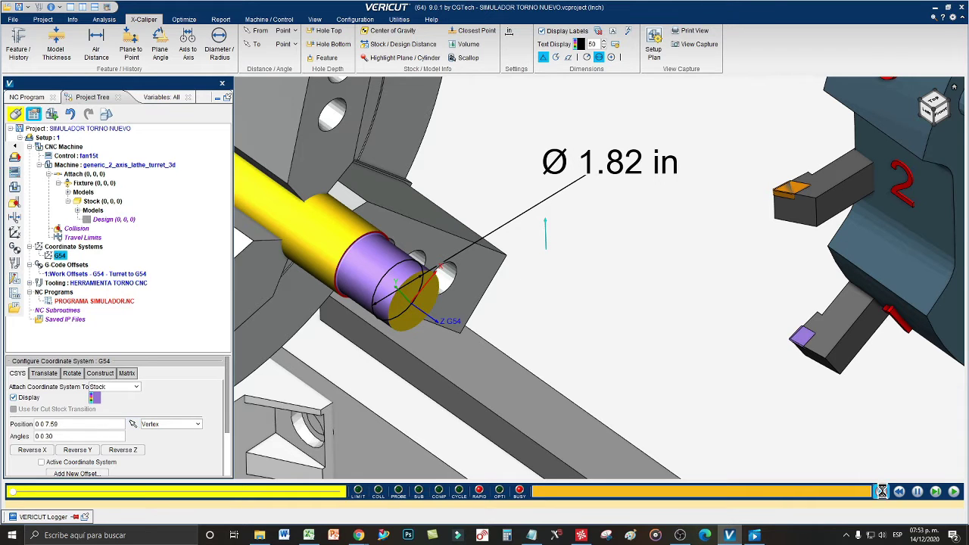
Set the G54 coordinate system's position to 0 0 7.59 and run the turning simulation
click(42, 424)
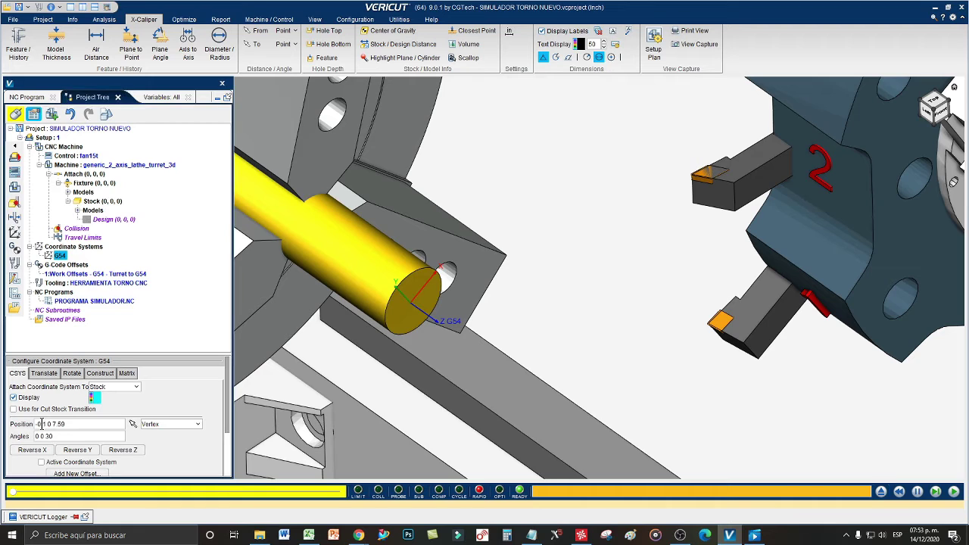
drag(45, 424, 35, 424)
text(0)
key(Return)
click(899, 492)
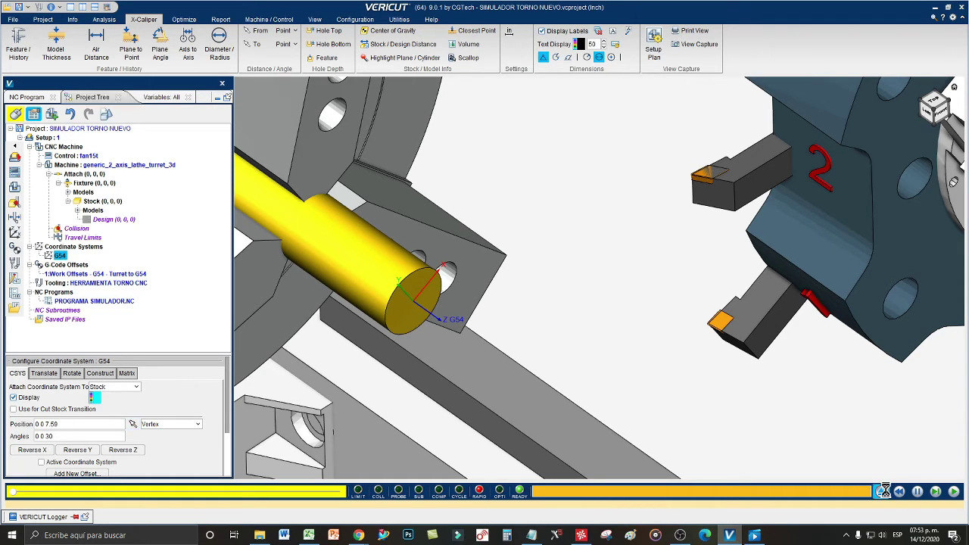
click(954, 493)
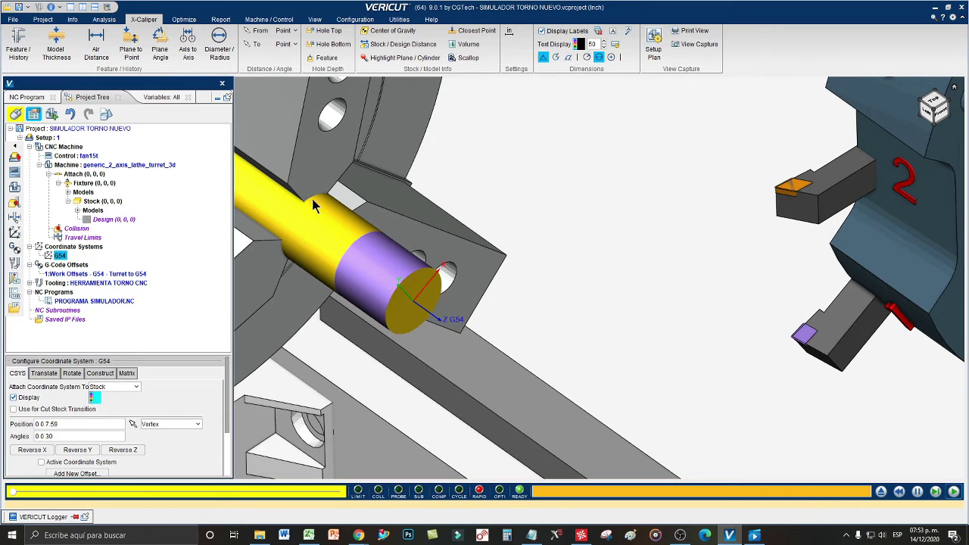
Review the tool geometry values and G54 offsets in the Excel table, then return to VERICUT
click(309, 536)
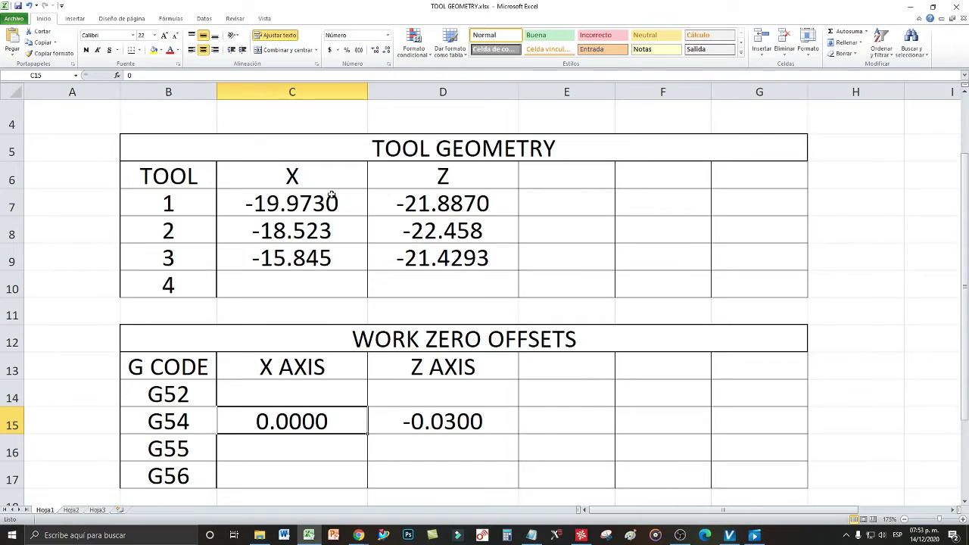
drag(318, 208, 481, 301)
drag(448, 427, 469, 438)
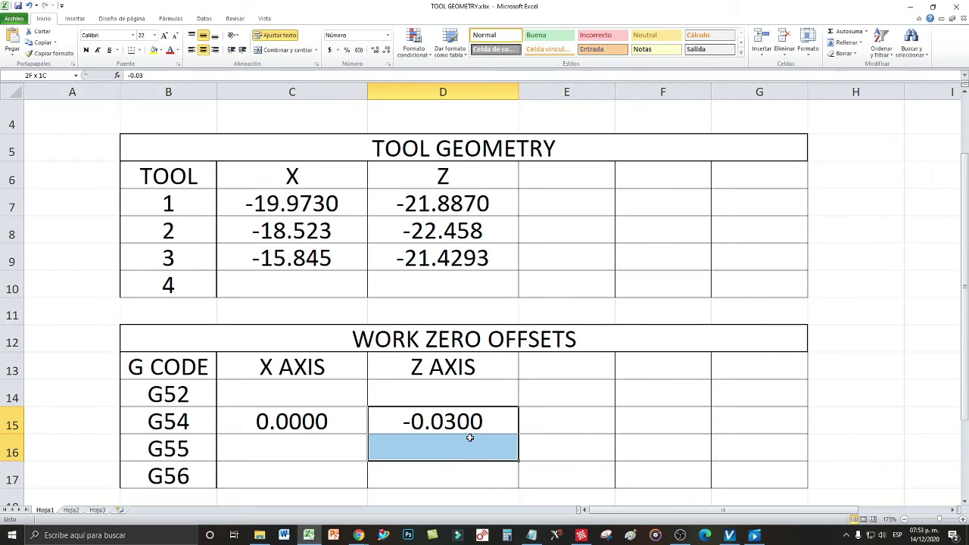
click(297, 415)
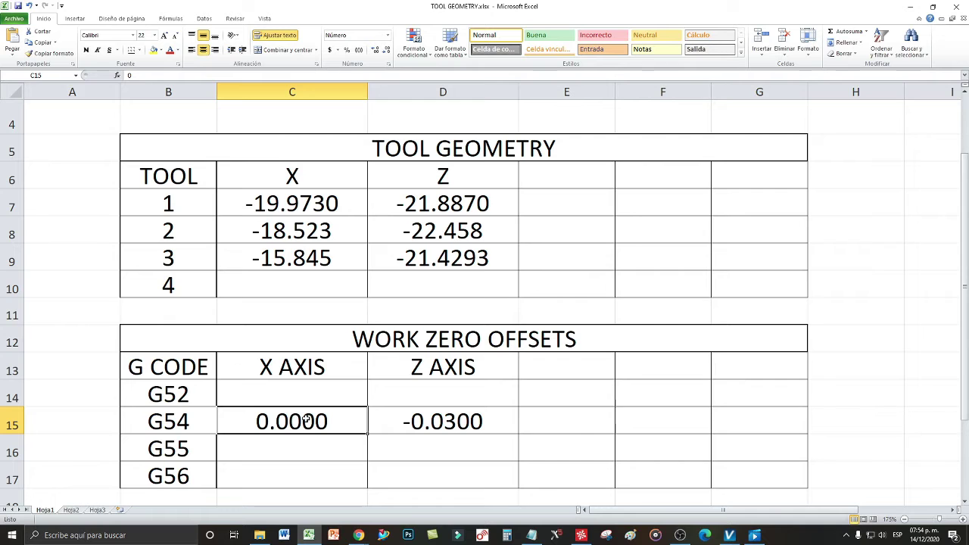
click(910, 7)
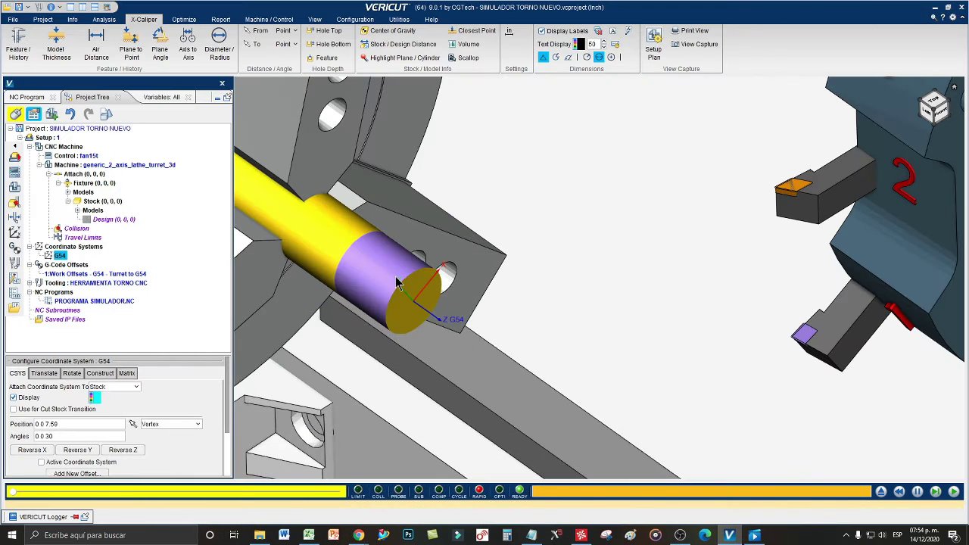
Measure the diameter of the newly turned section with the dimension label beside the part, then remove the dimension
click(217, 50)
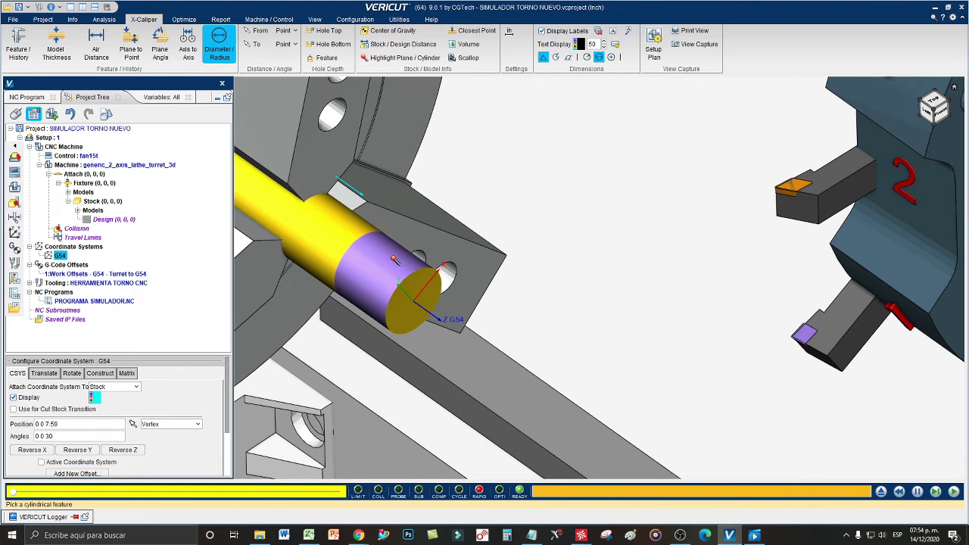
click(404, 262)
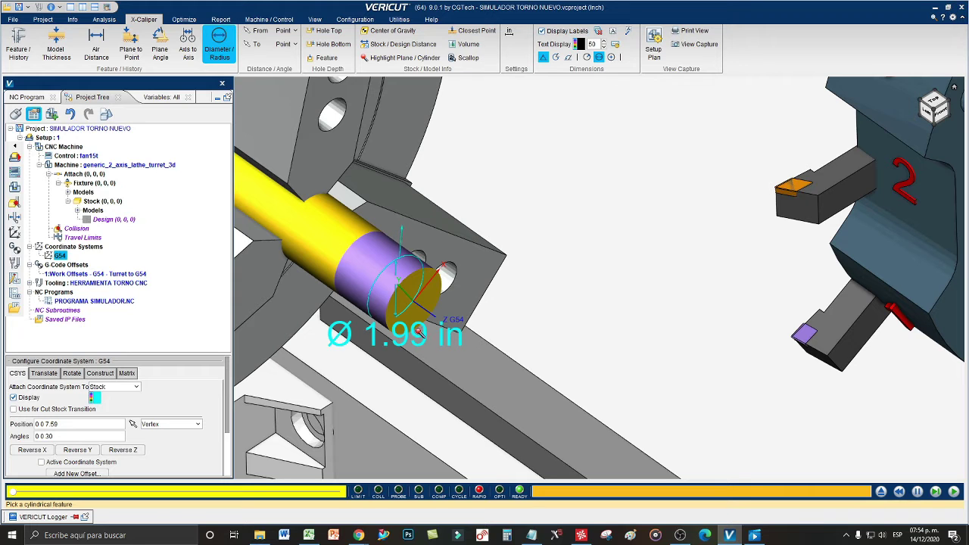
middle_drag(545, 255, 530, 261)
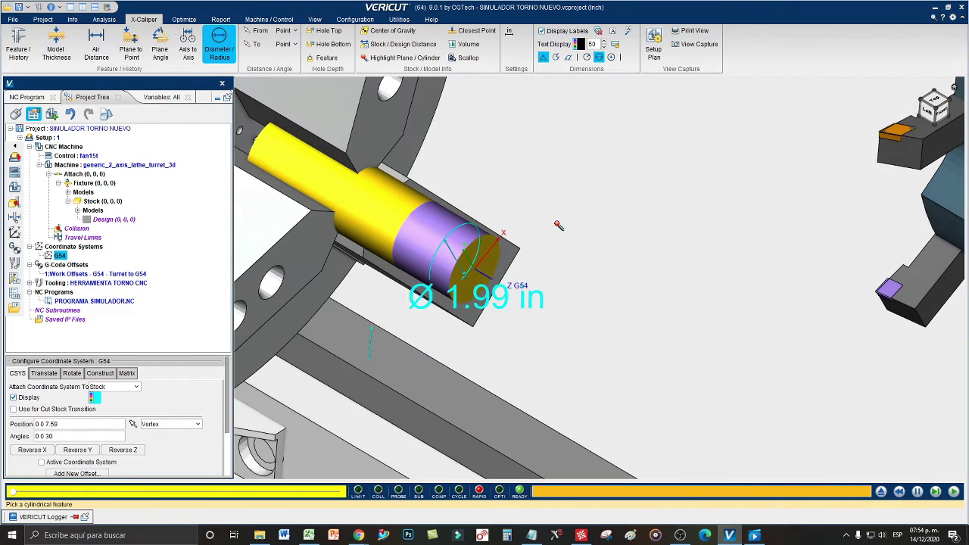
drag(530, 261, 568, 227)
drag(652, 223, 686, 203)
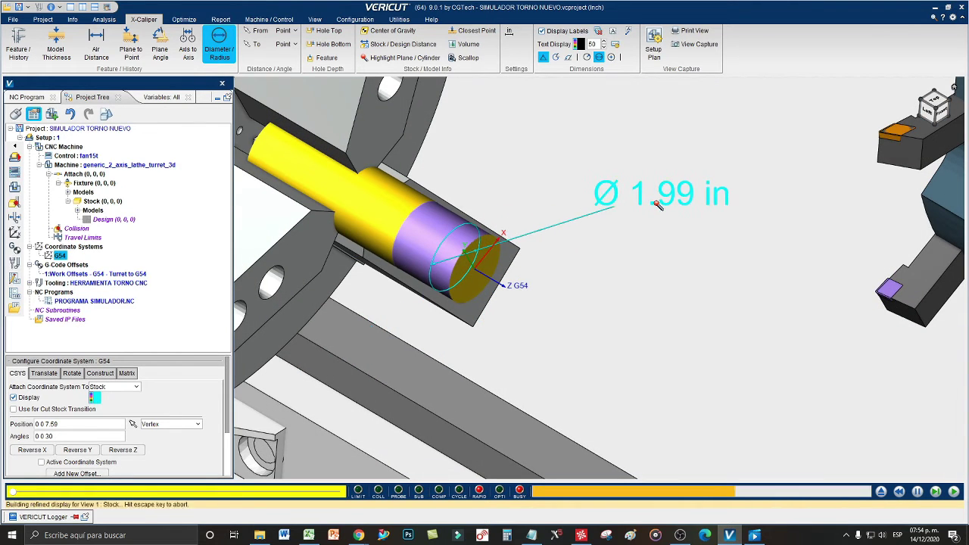
right_click(666, 197)
key(Escape)
click(669, 237)
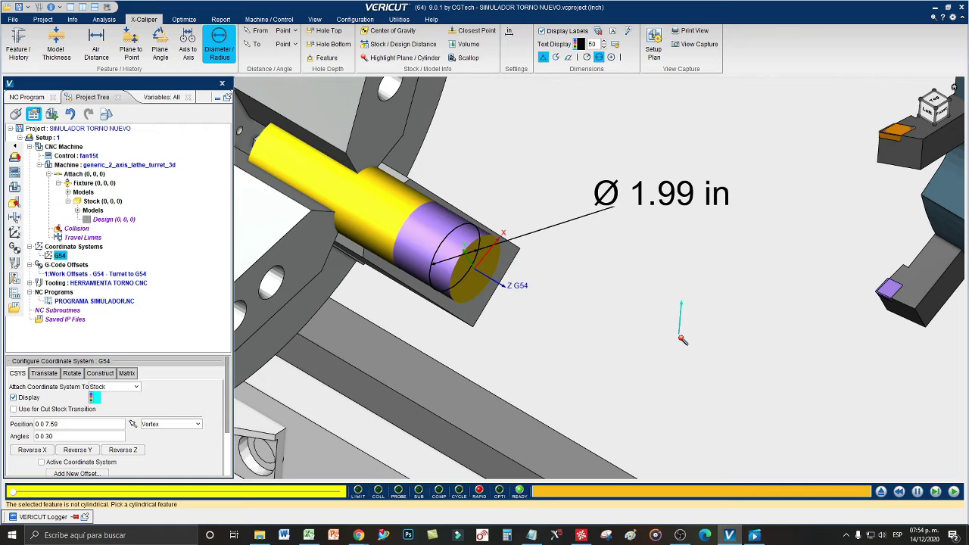
right_click(682, 197)
click(719, 136)
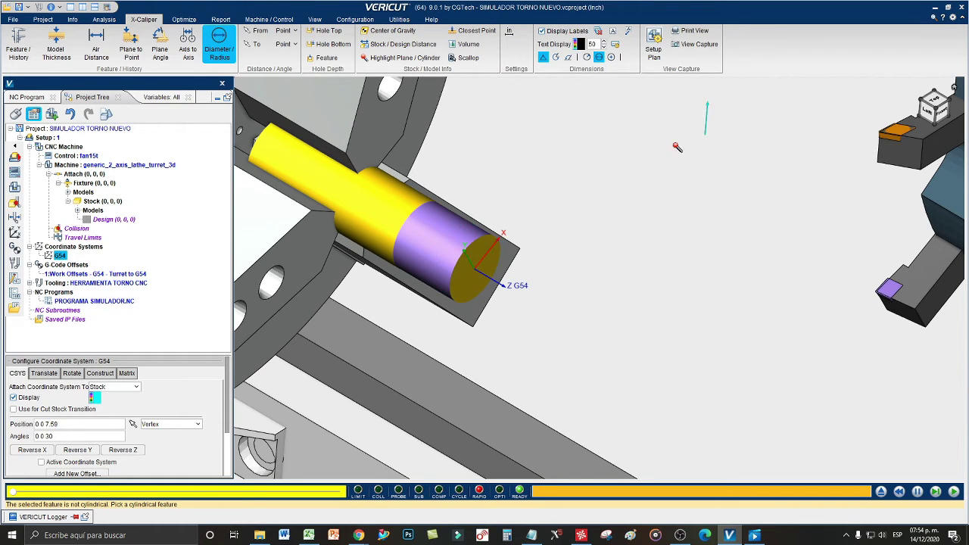
Reset the turning simulation to the uncut stock and switch to the Excel tool geometry table
scroll(612, 278, up, 3)
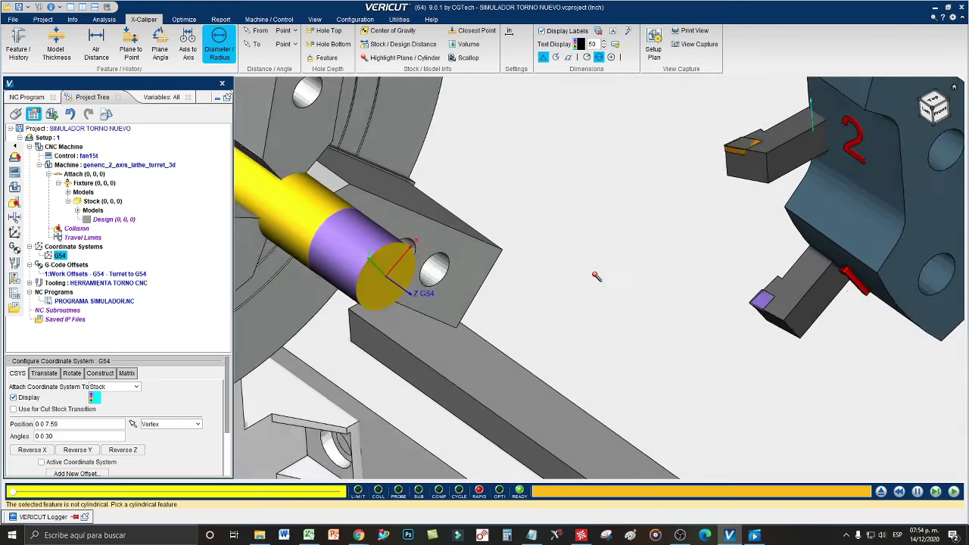
scroll(612, 281, down, 3)
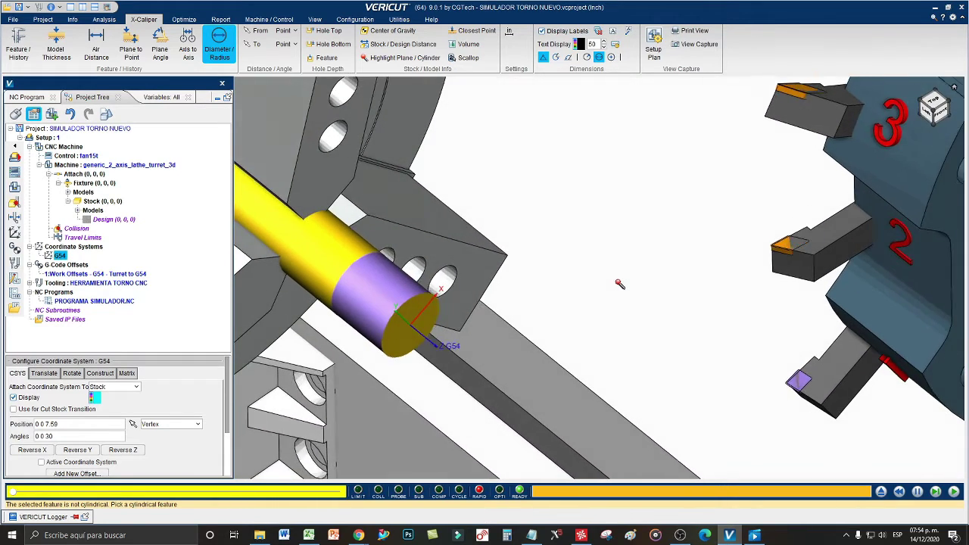
scroll(620, 281, up, 1)
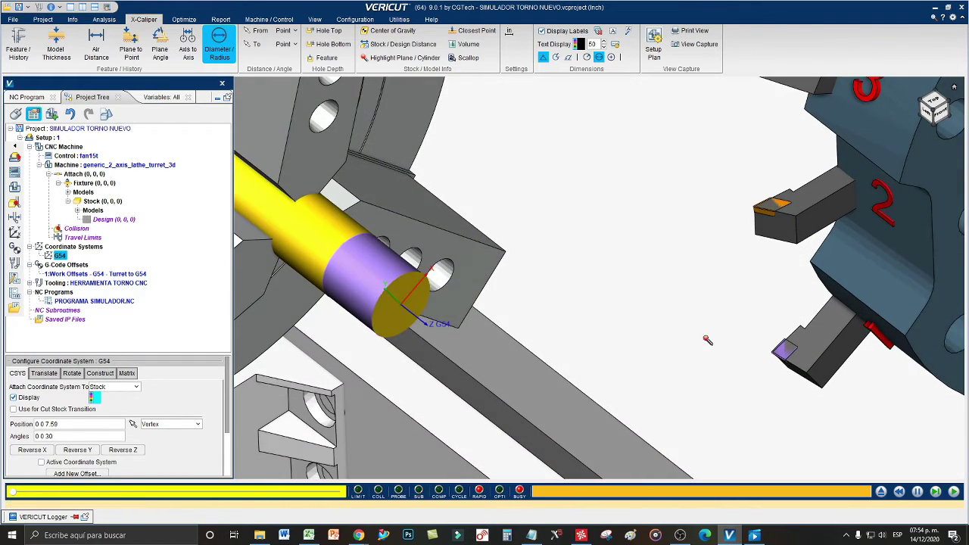
click(881, 493)
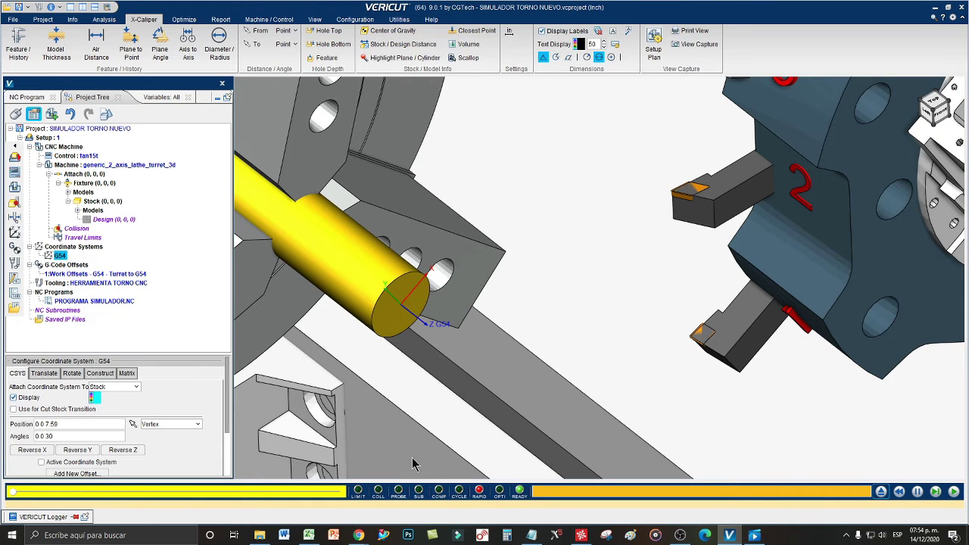
click(308, 535)
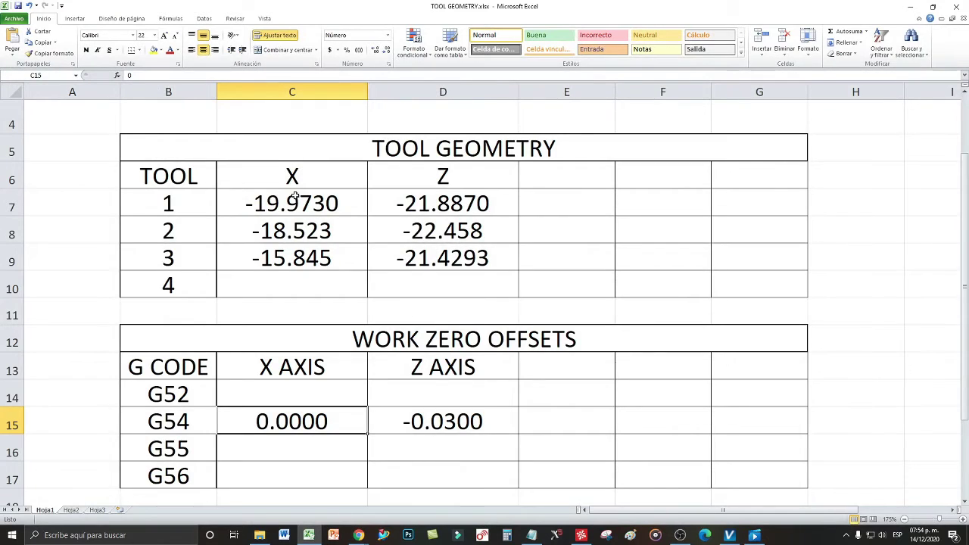
Review the tool geometry values against the G54 row of the work zero offsets table
drag(293, 195, 571, 443)
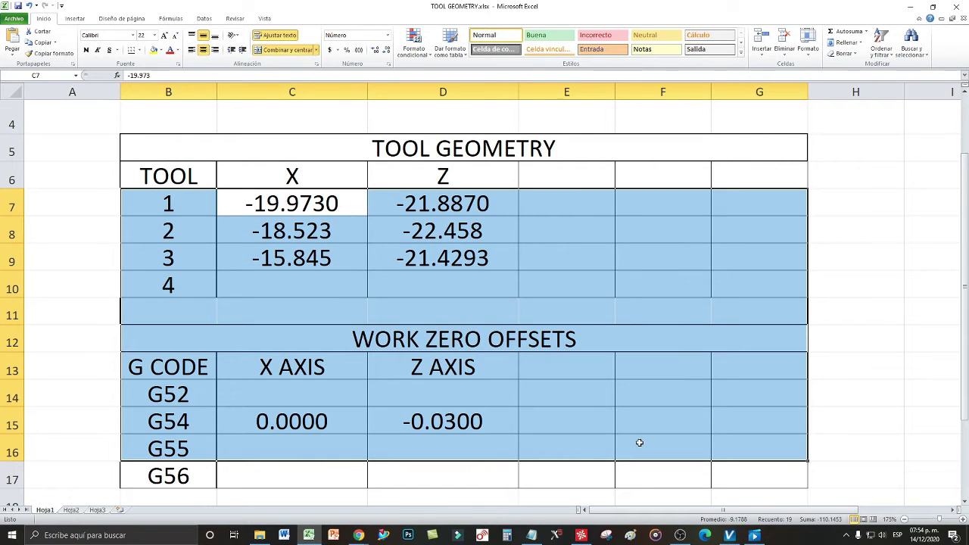
click(588, 429)
drag(238, 330, 720, 467)
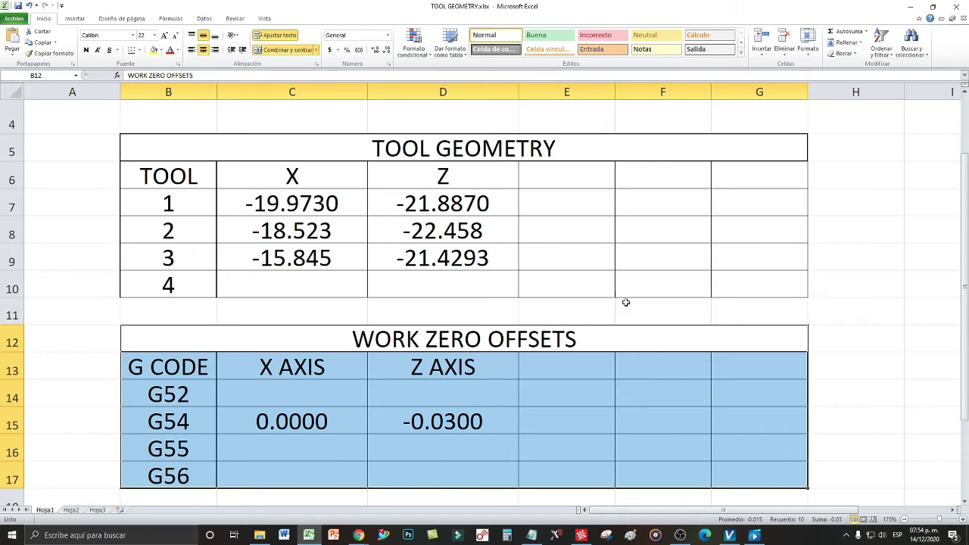
click(327, 421)
click(379, 428)
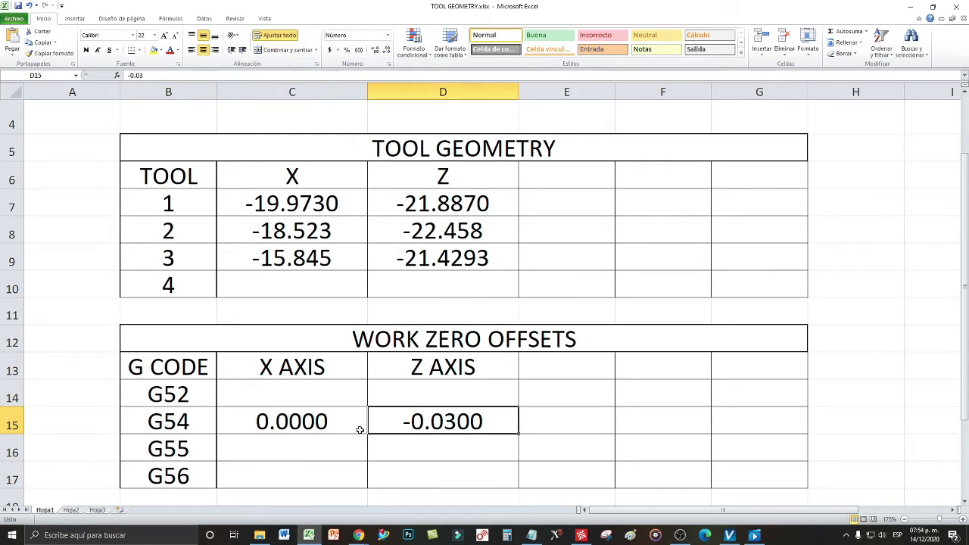
drag(256, 197, 781, 281)
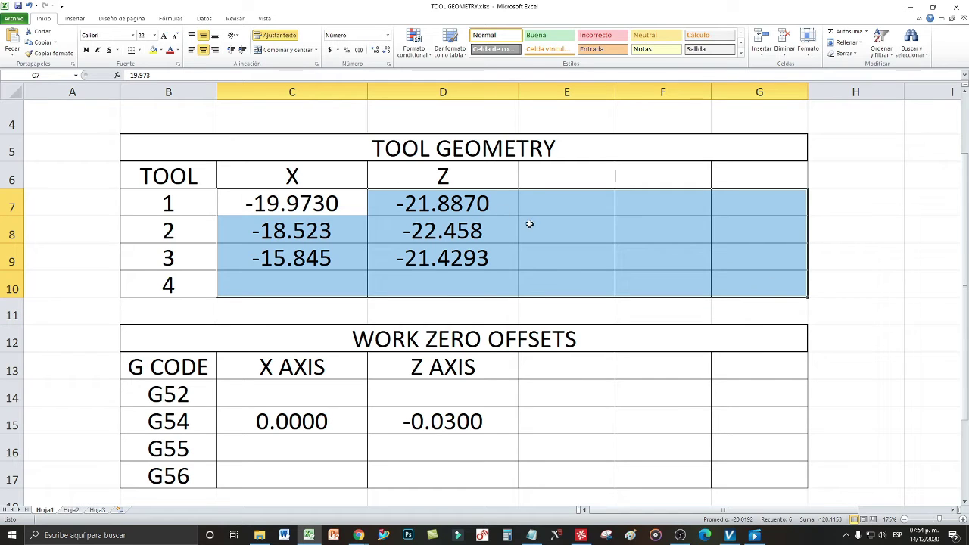
drag(206, 208, 742, 281)
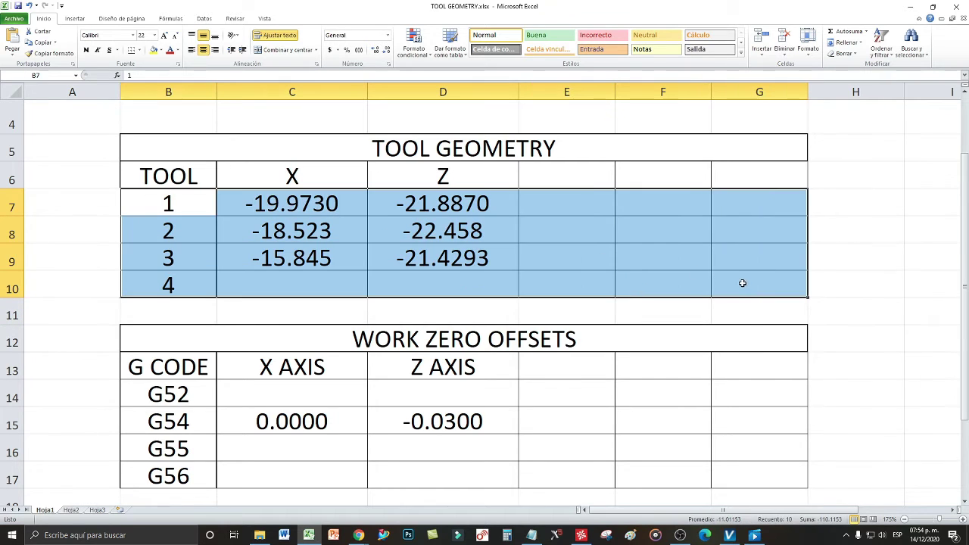
click(524, 261)
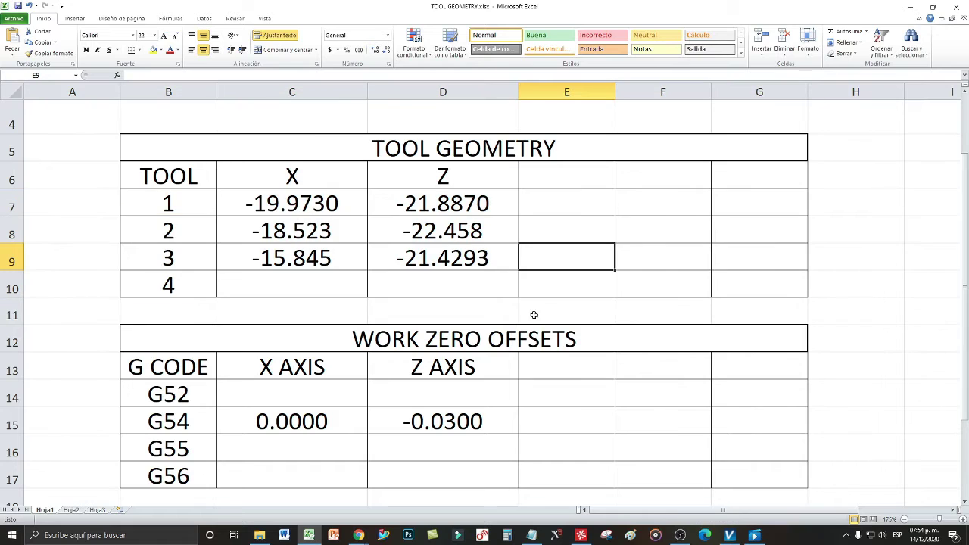
Set the G54 Z axis work offset to 0 in the work zero offsets table
click(468, 438)
click(484, 420)
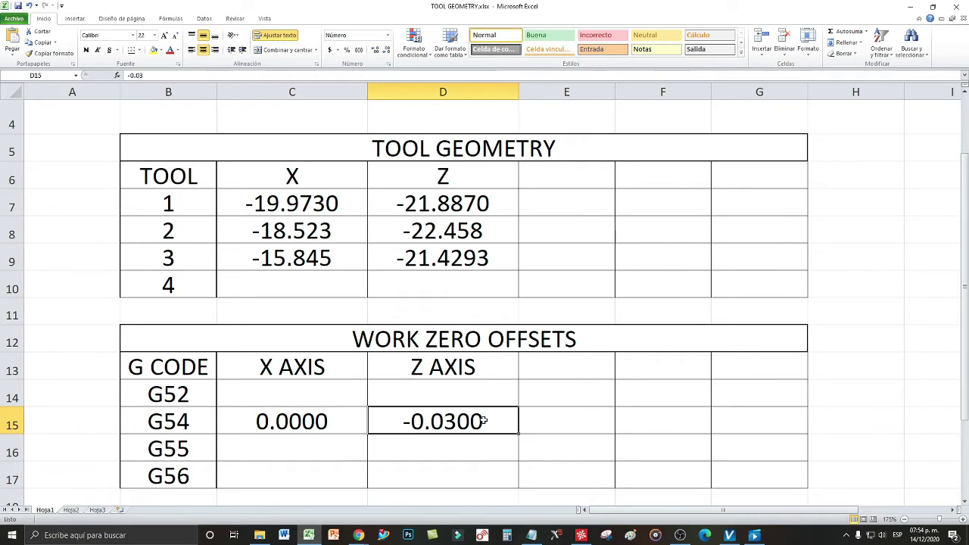
text(0)
key(Return)
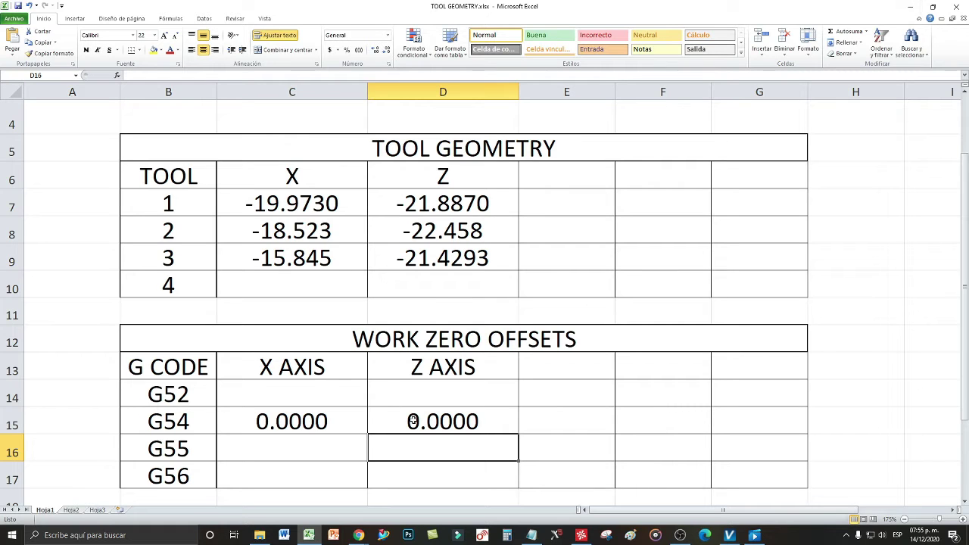
Compare the tool geometry block with the G54 X axis and Z axis offset cells
click(383, 424)
drag(84, 199, 745, 281)
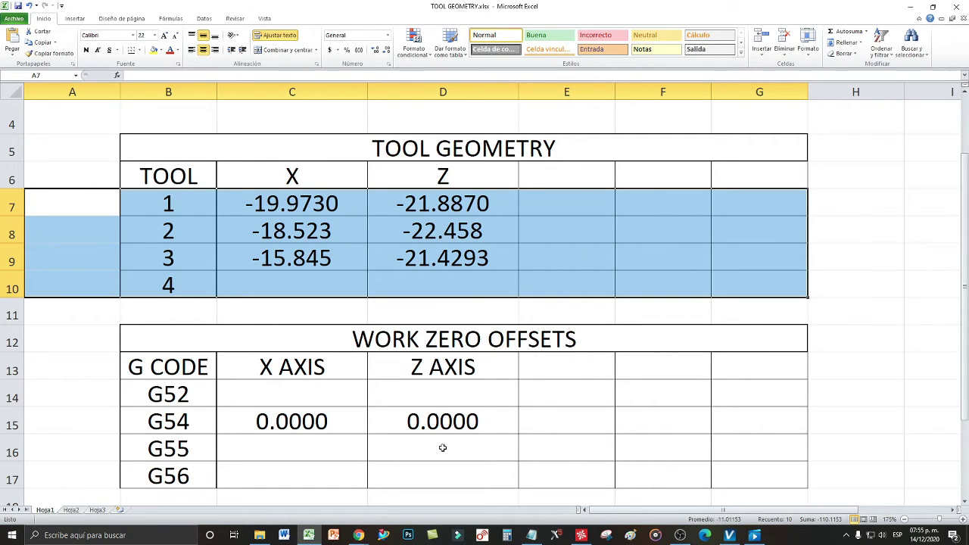
drag(324, 424, 445, 424)
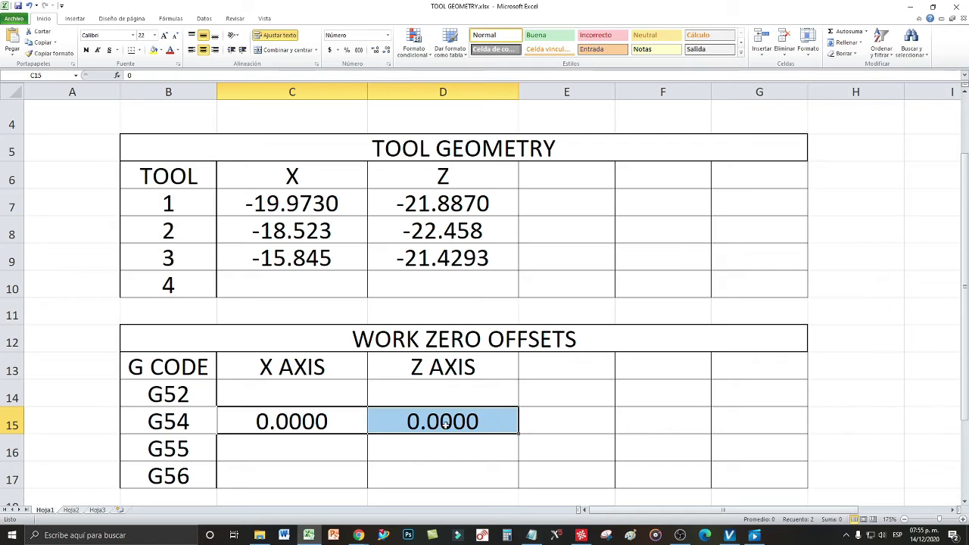
click(348, 452)
drag(311, 421, 493, 419)
click(370, 455)
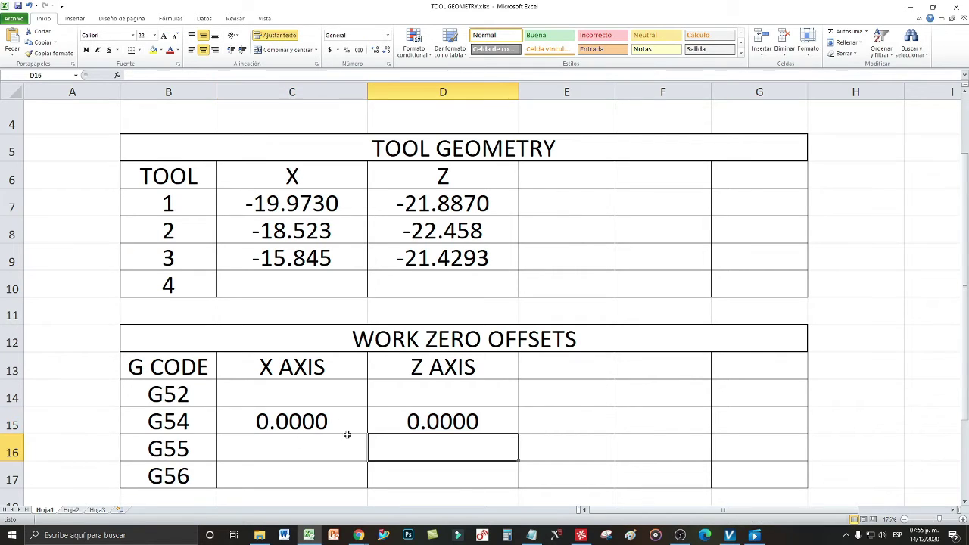
click(259, 412)
click(471, 421)
click(351, 422)
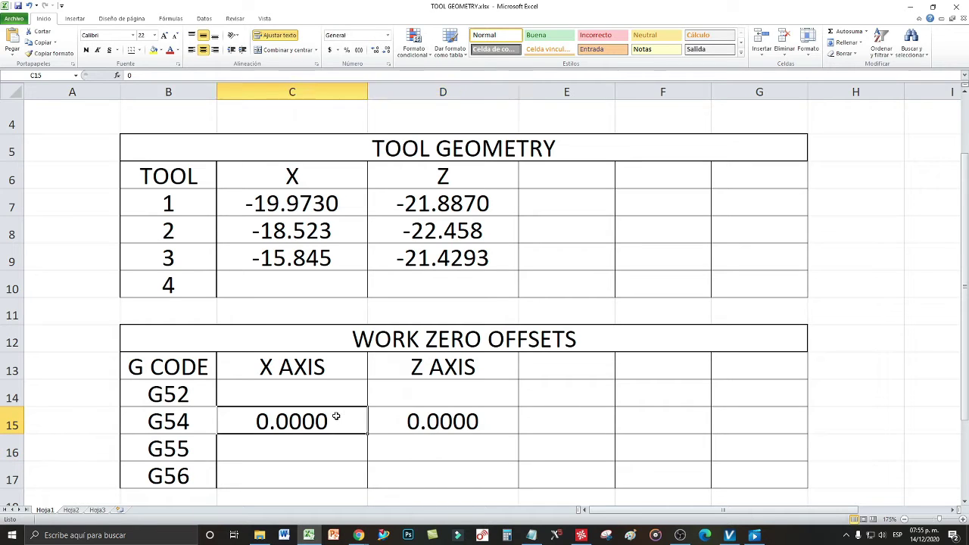
click(397, 420)
click(334, 424)
click(403, 421)
click(341, 427)
click(415, 428)
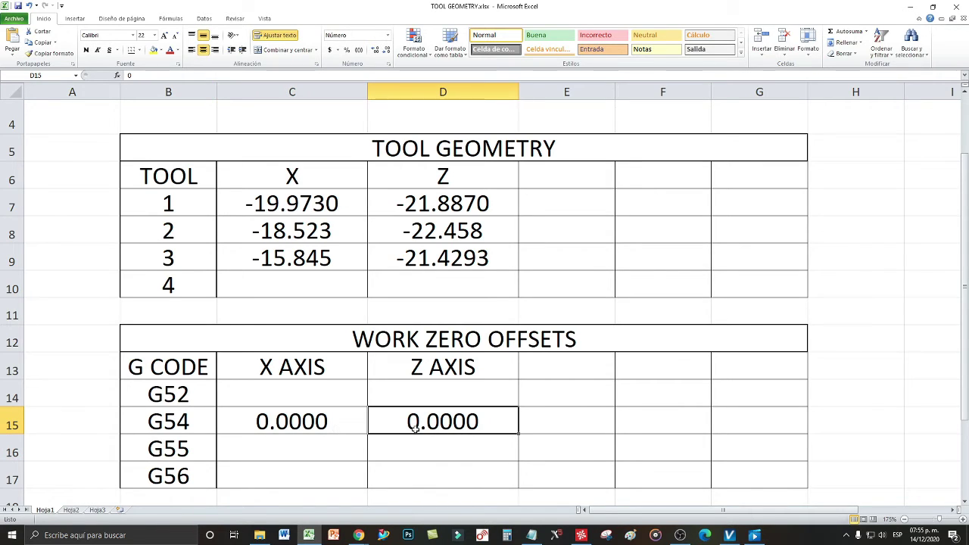
click(456, 464)
click(469, 414)
Switch to VERICUT and run the turning simulation on the uncut stock
click(729, 536)
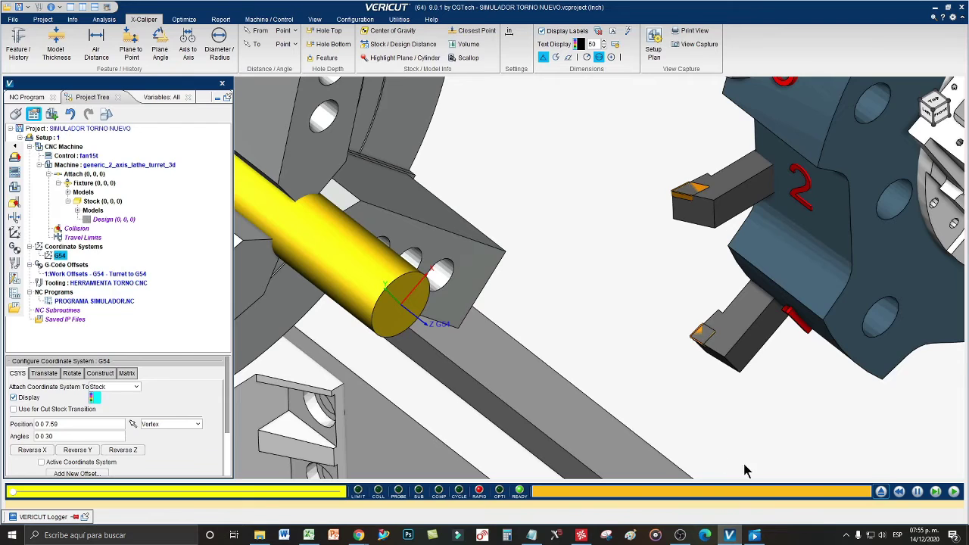
click(954, 492)
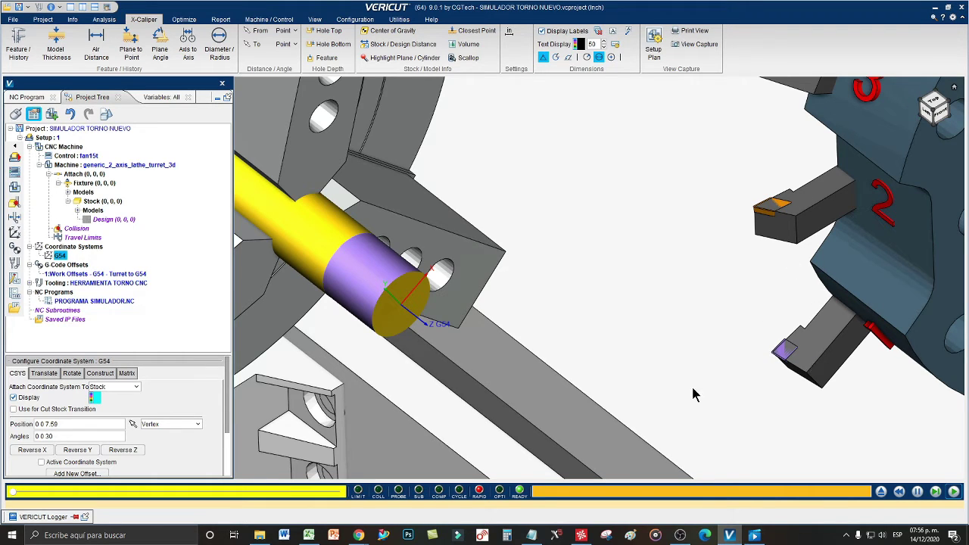
Switch to the Excel table and examine the tools' Z geometry values and the G54 Z axis offset
click(309, 536)
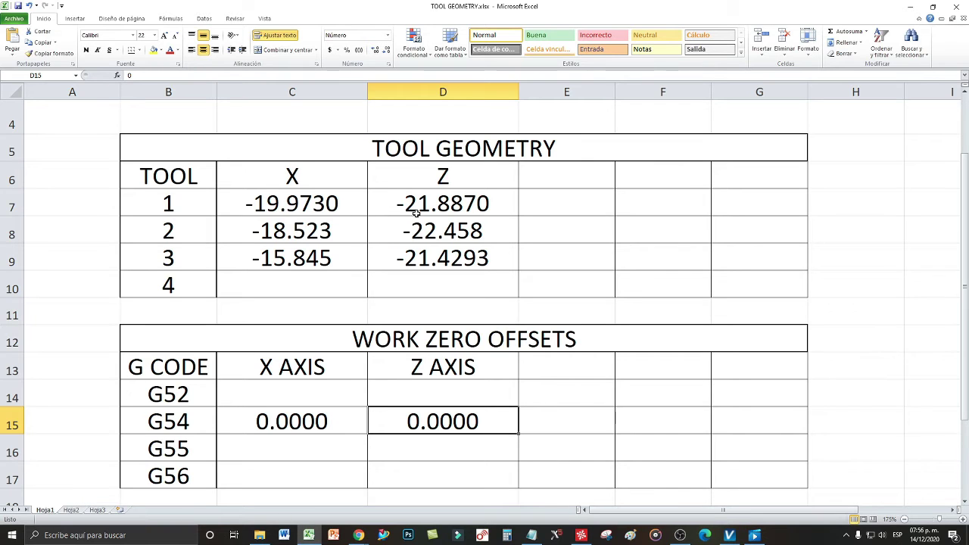
click(451, 204)
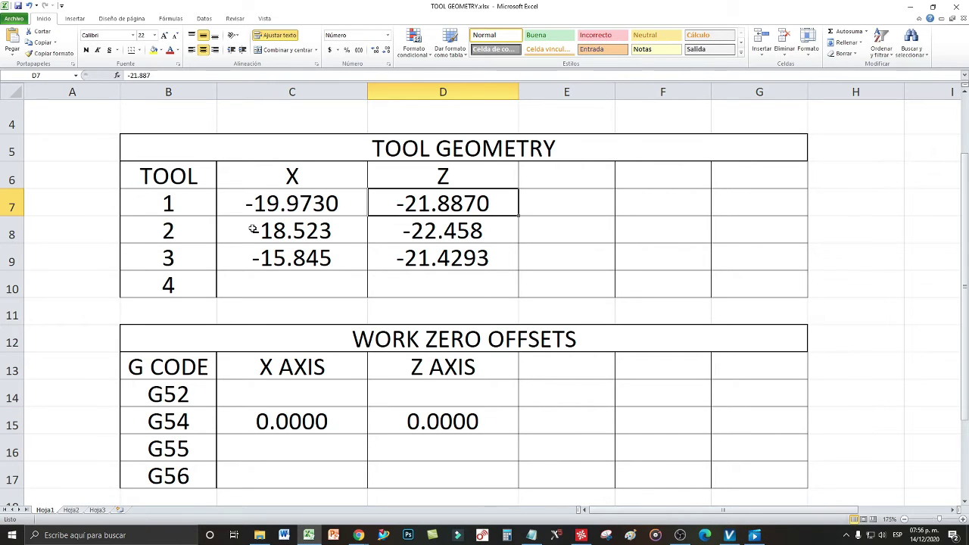
mouse_move(203, 230)
mouse_down()
mouse_move(454, 261)
mouse_move(522, 280)
mouse_up()
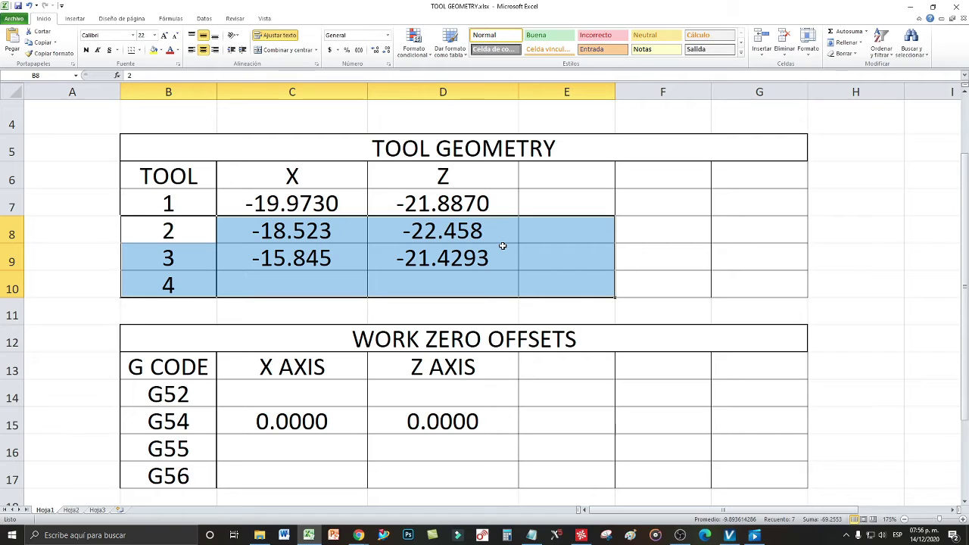
click(564, 246)
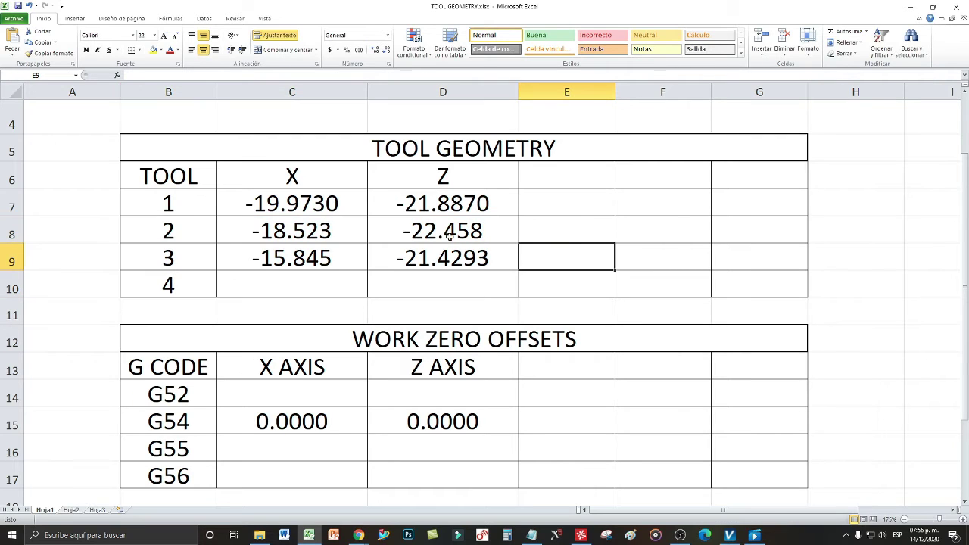
click(463, 205)
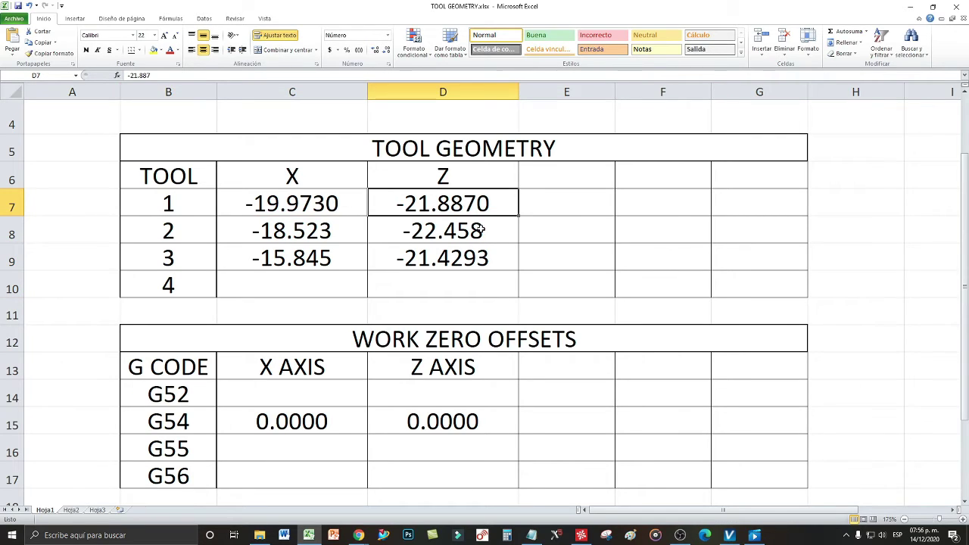
click(446, 422)
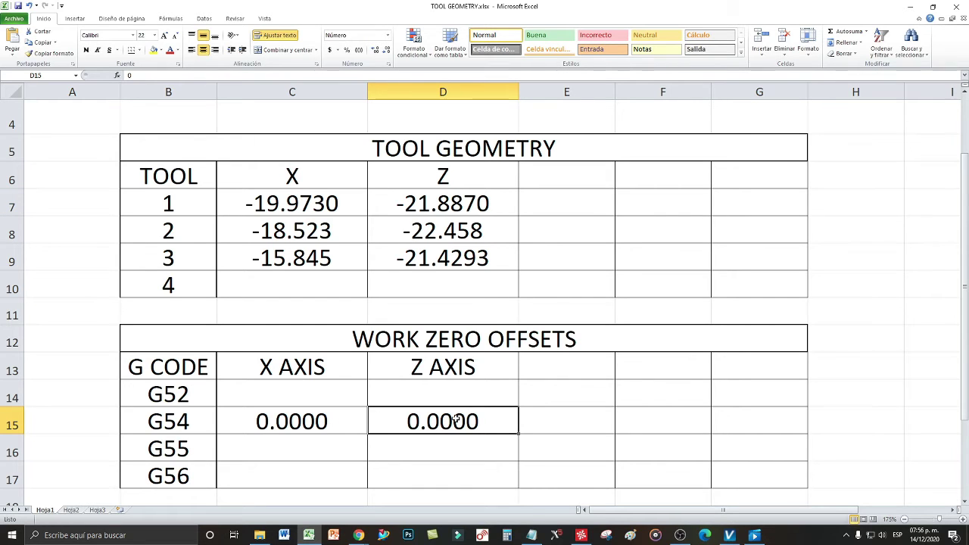
Open the Notepad setup notes and highlight the work zero shift instruction in item 5
click(531, 535)
click(438, 439)
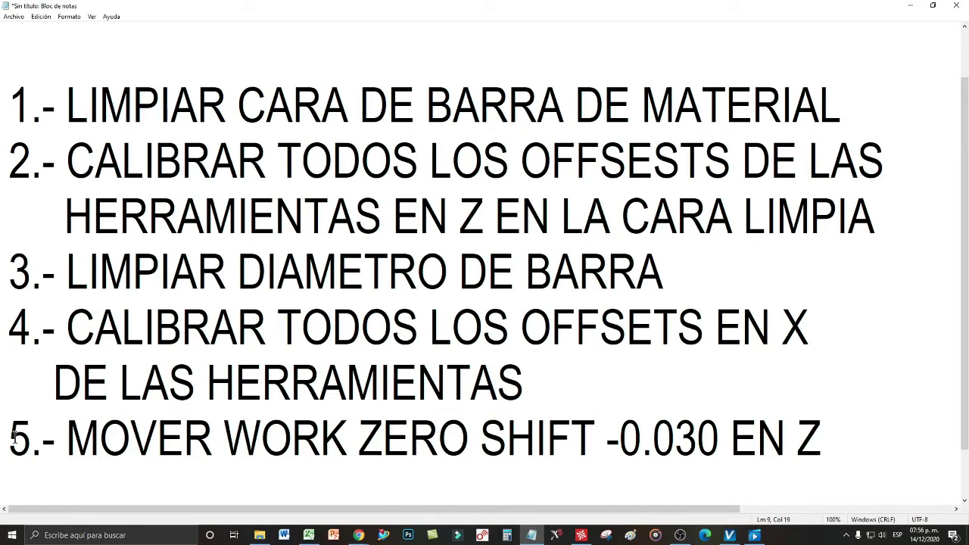
drag(10, 438, 827, 437)
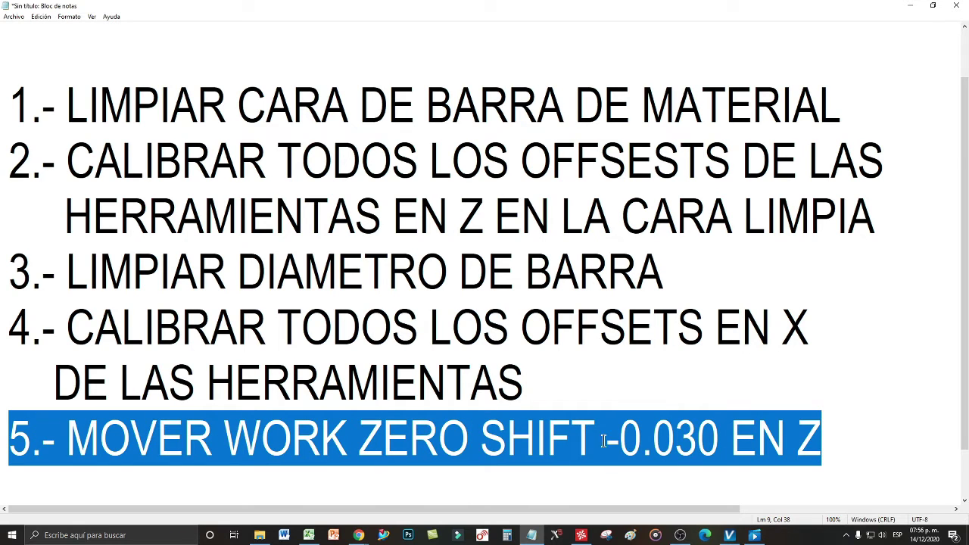
click(345, 441)
drag(225, 439, 594, 437)
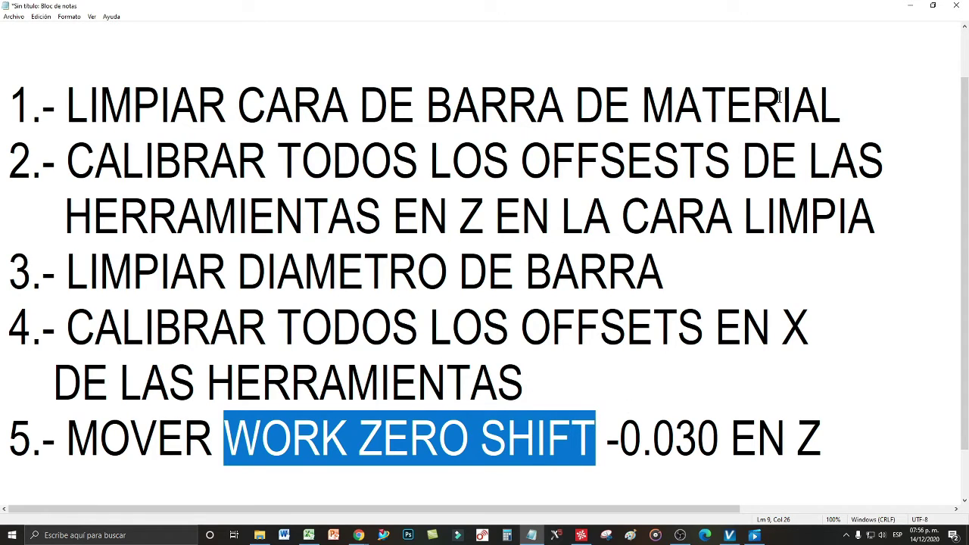
Return to VERICUT, reset the turning simulation and run it again
click(912, 11)
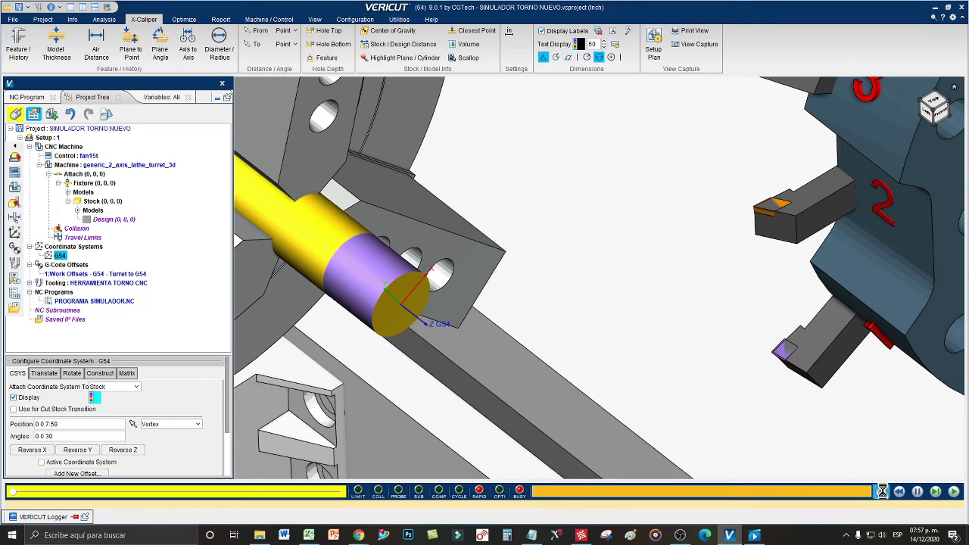
click(954, 493)
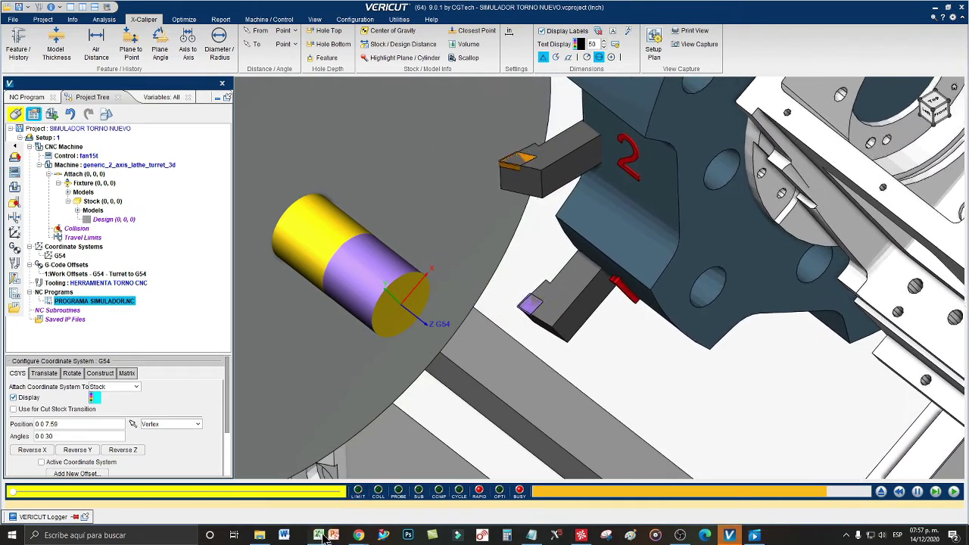
Switch to the Excel table and set the G54 Z axis work offset to -0.03
click(531, 535)
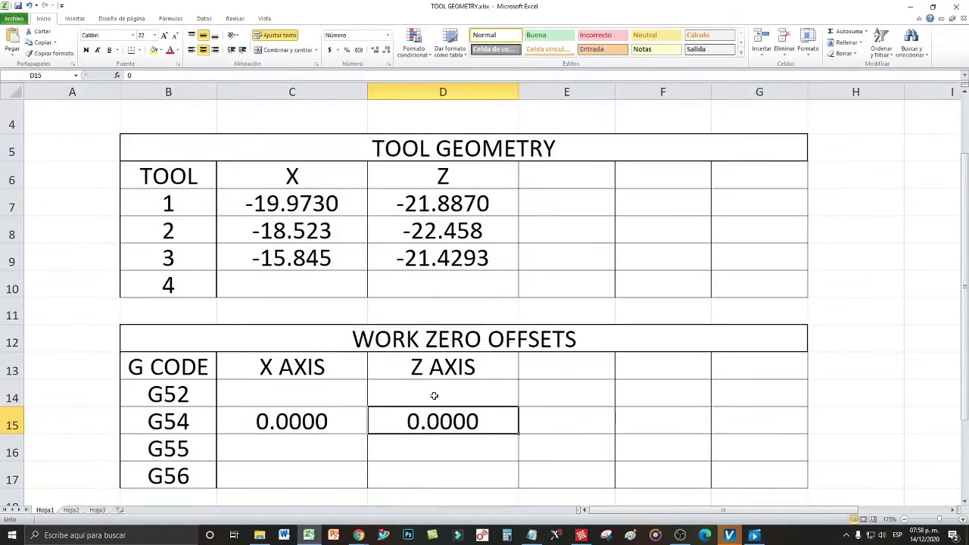
text(-0.03)
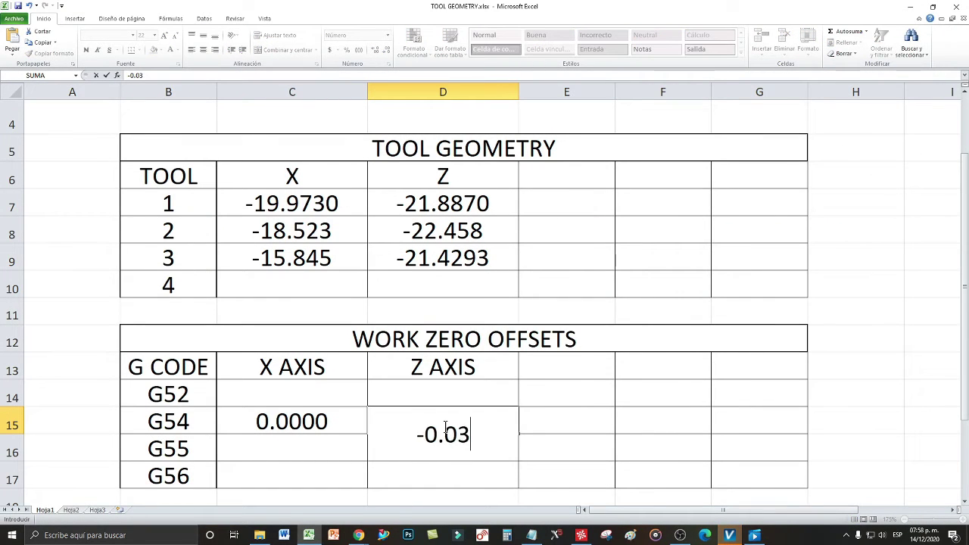
key(Return)
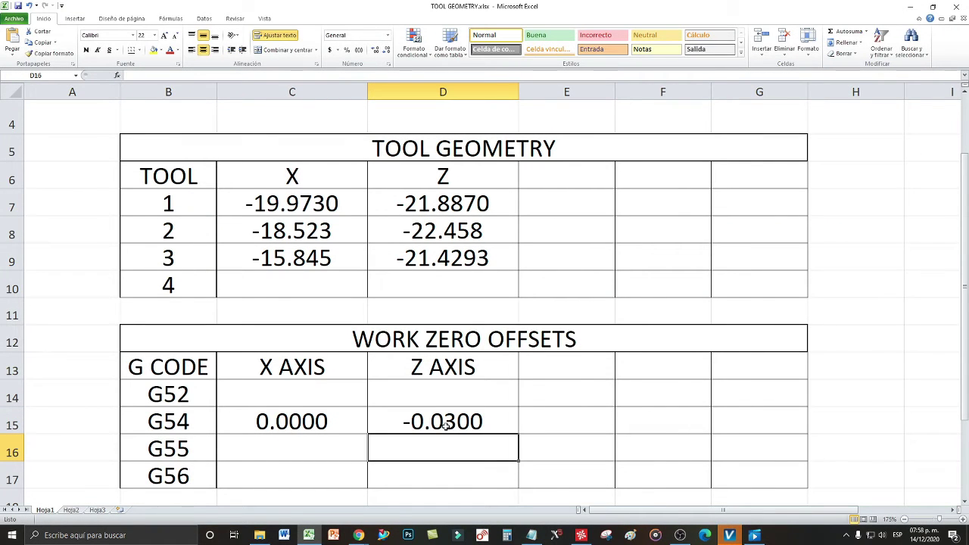
Review the G54 row and the X and Z geometry of tools 1 to 3, then return to VERICUT
click(452, 426)
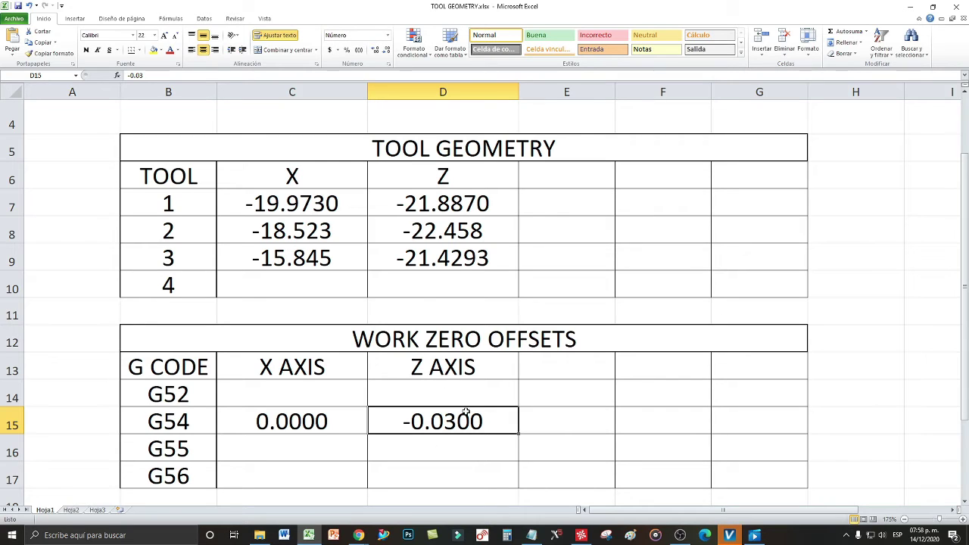
click(12, 421)
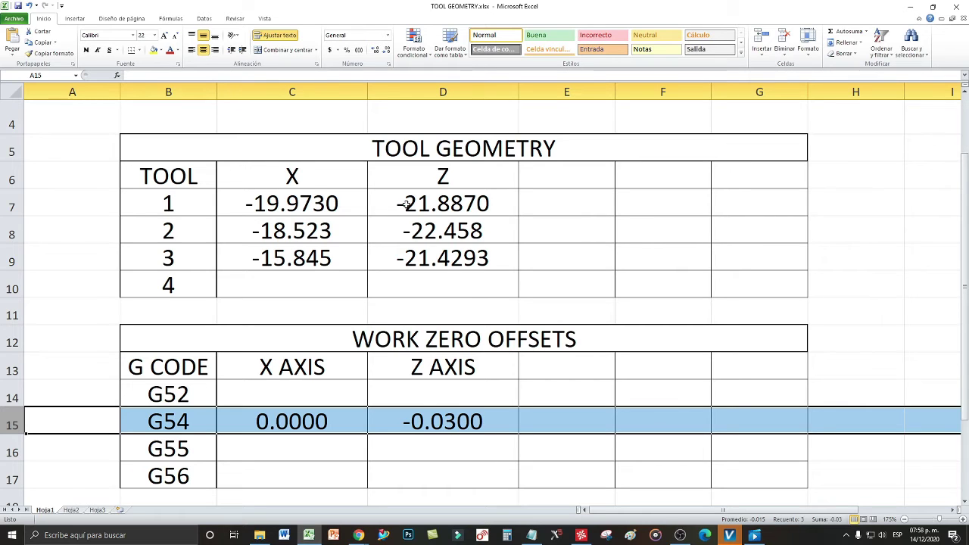
drag(461, 202, 501, 259)
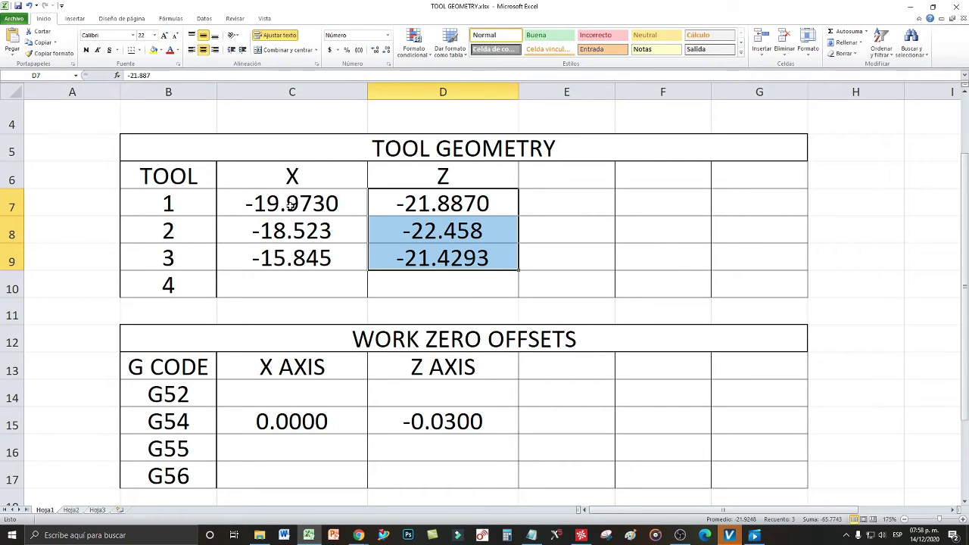
drag(115, 193, 512, 259)
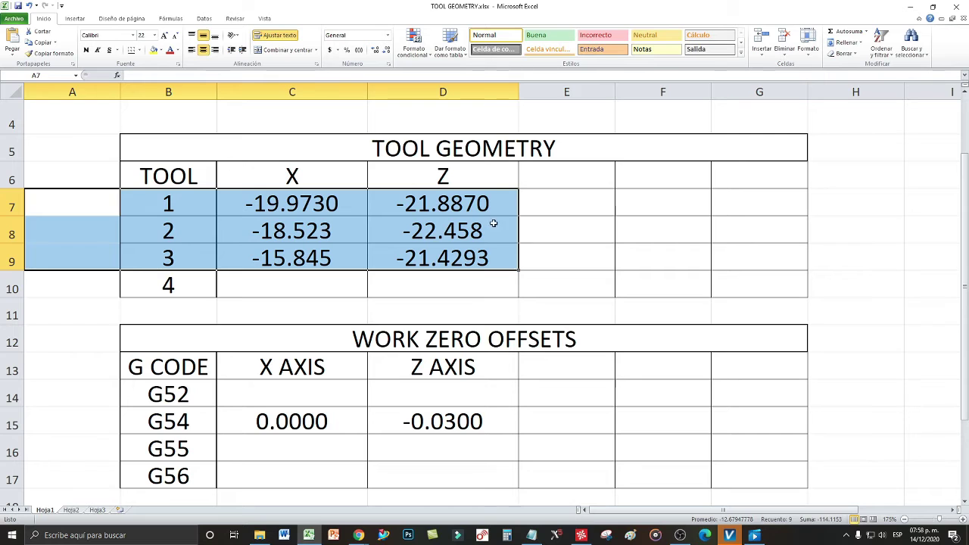
click(575, 234)
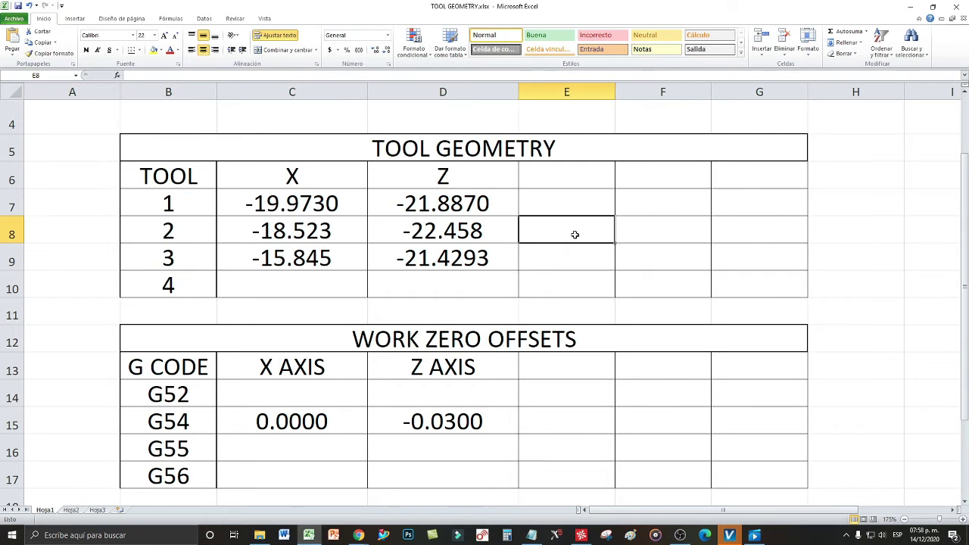
click(910, 12)
click(911, 12)
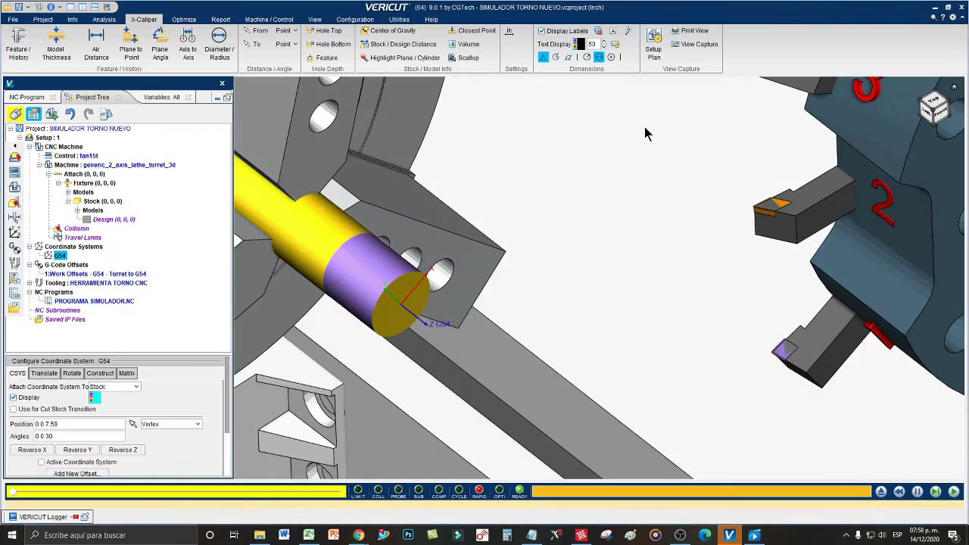
Set the G54 coordinate system position to 0 0 7.56 and reset the turning simulation
click(70, 424)
click(73, 424)
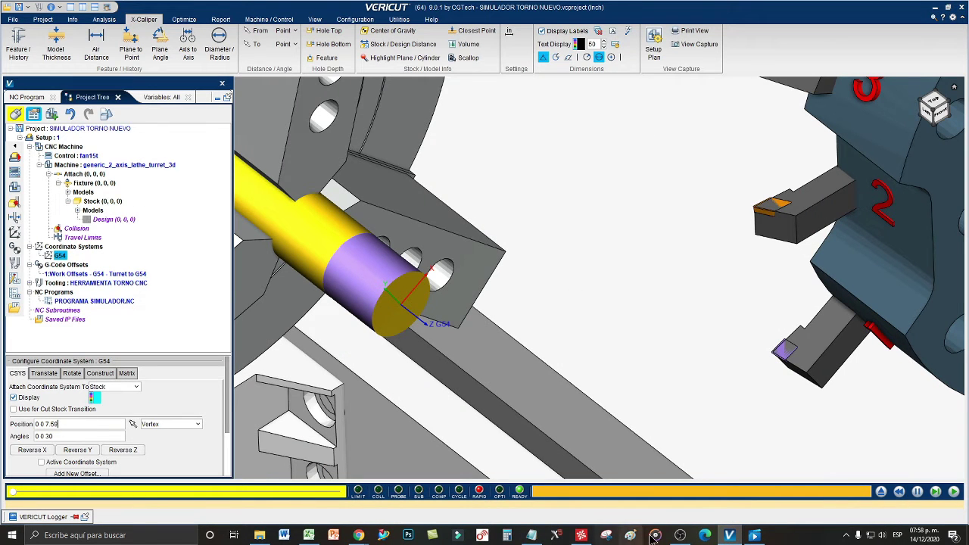
click(882, 492)
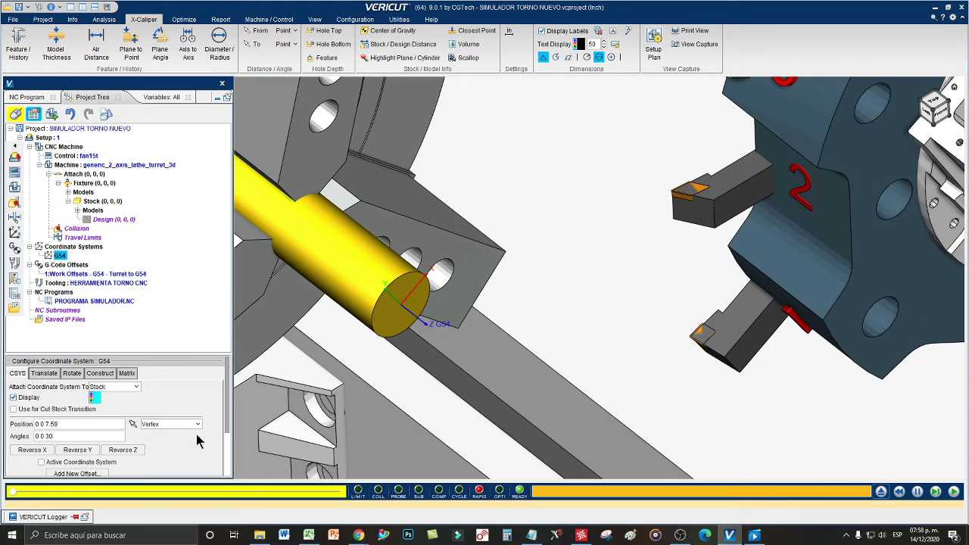
click(82, 424)
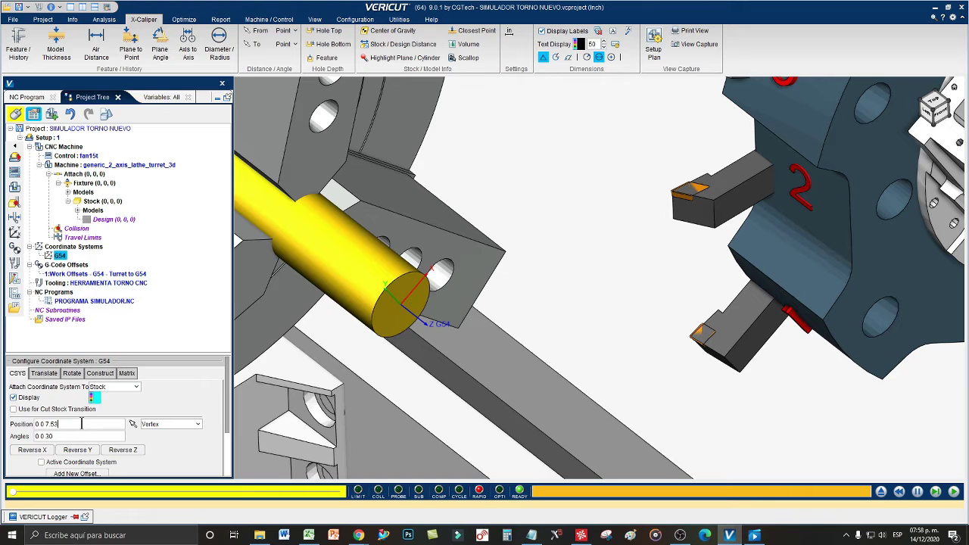
text(6)
key(Return)
click(882, 492)
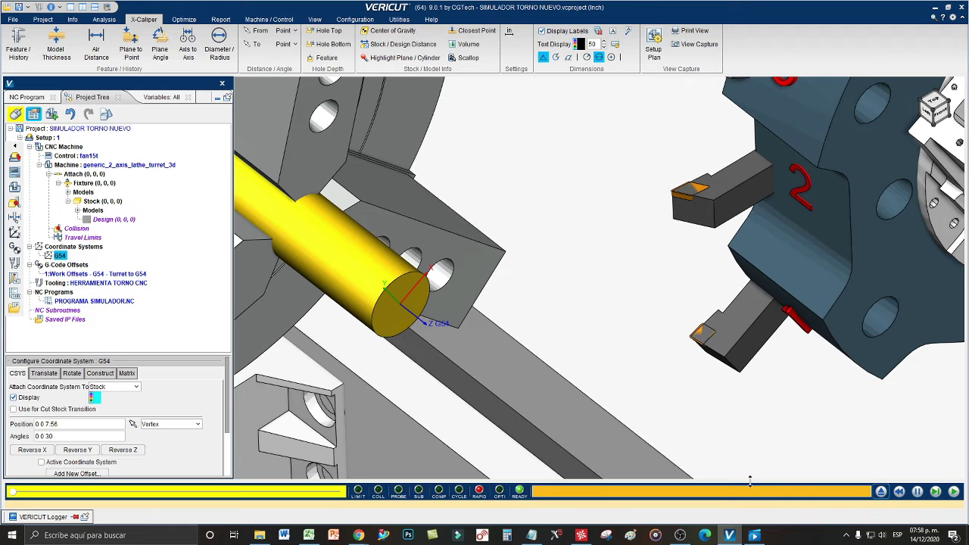
Review the X and Z geometry values of tools 1 to 3 in the Excel table, then return to VERICUT
click(309, 536)
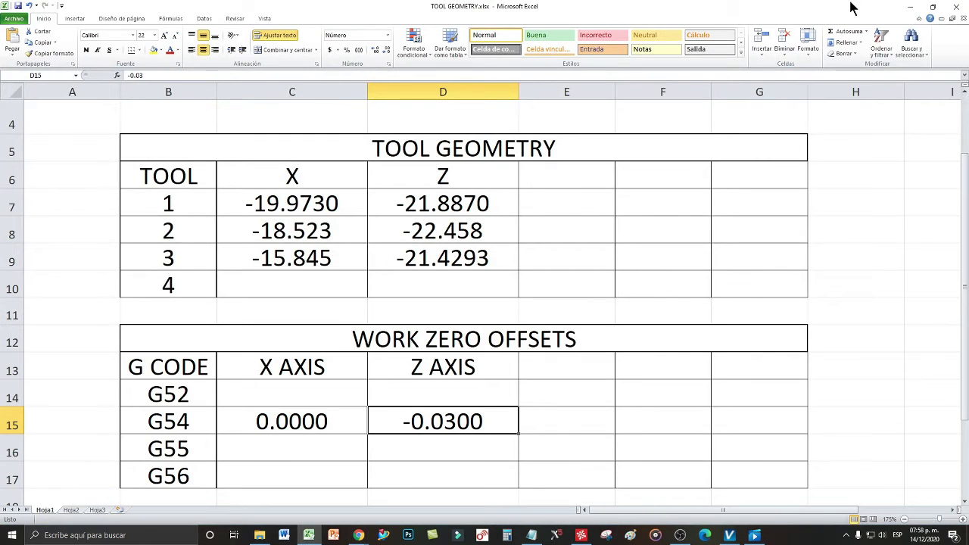
click(278, 203)
drag(278, 203, 491, 255)
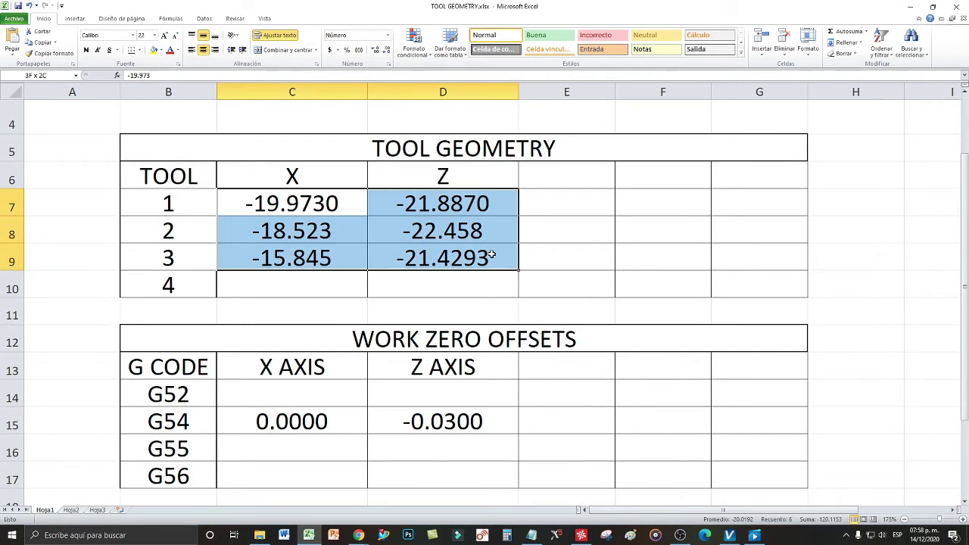
click(909, 7)
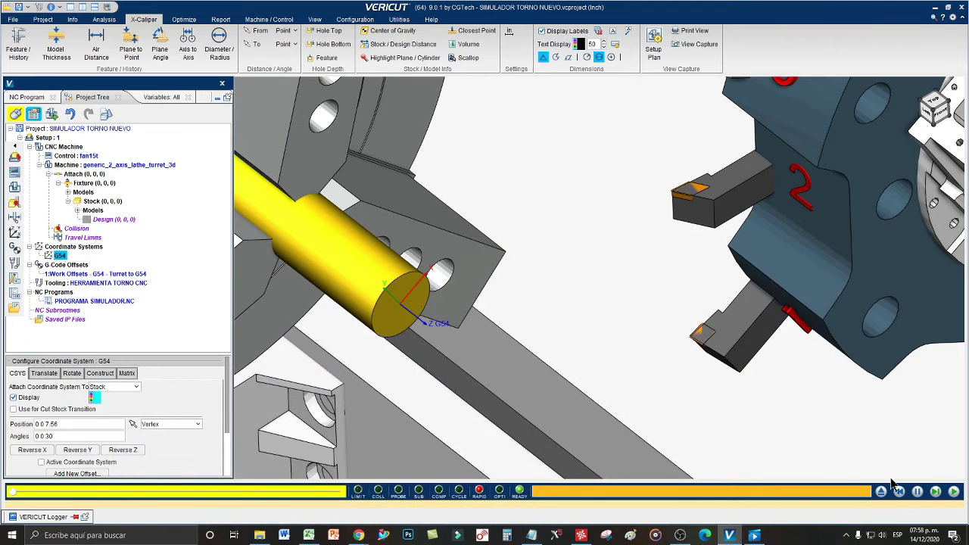
Run the turning simulation with the shifted G54 zero, resetting and replaying it to watch the facing and diameter cuts
click(954, 493)
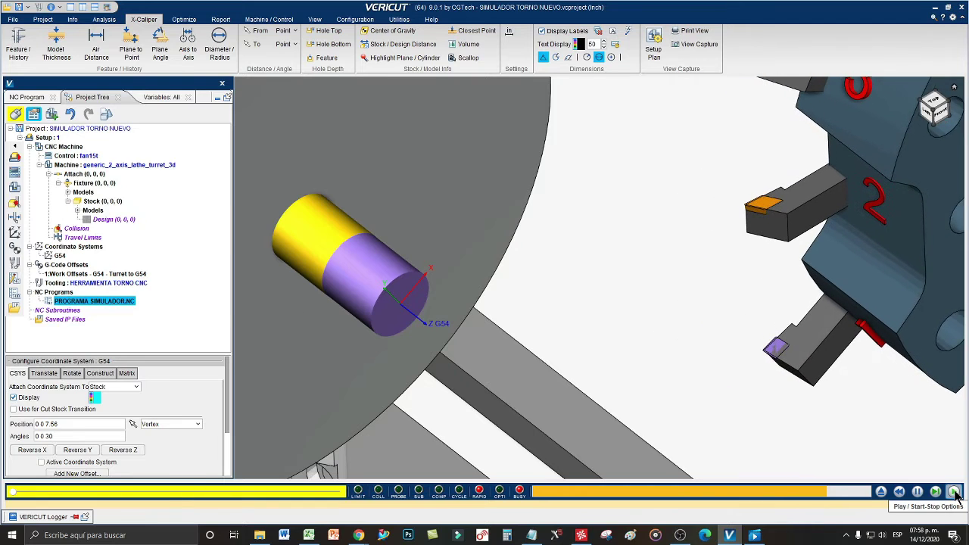
click(882, 492)
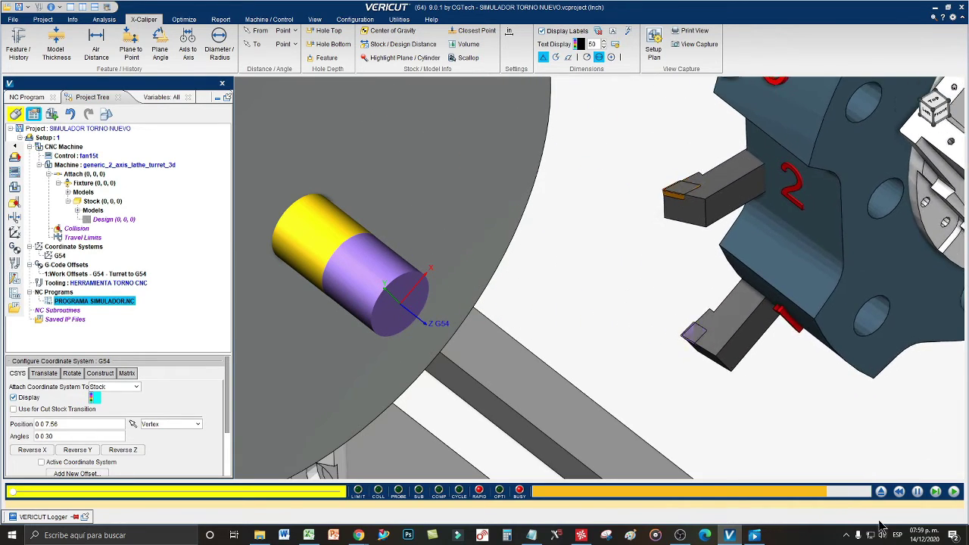
click(954, 492)
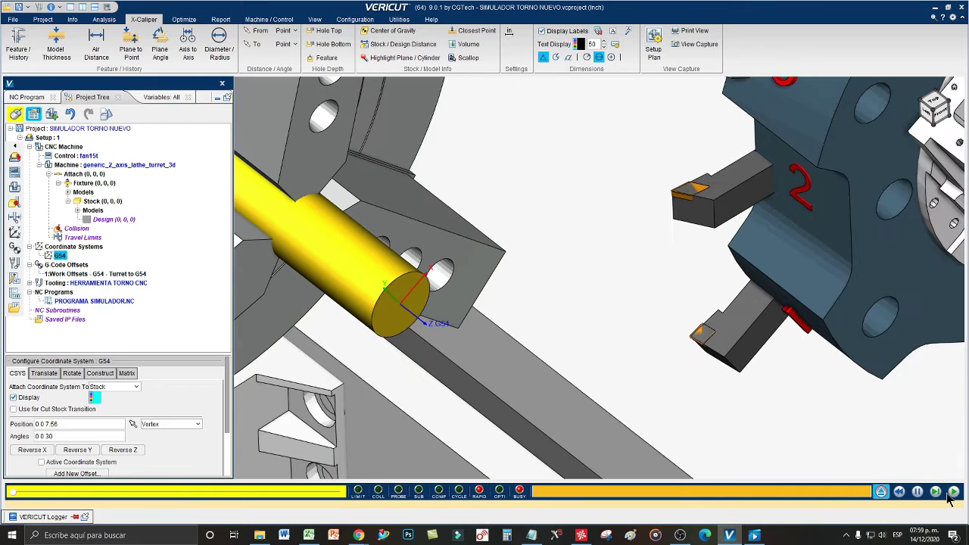
click(954, 492)
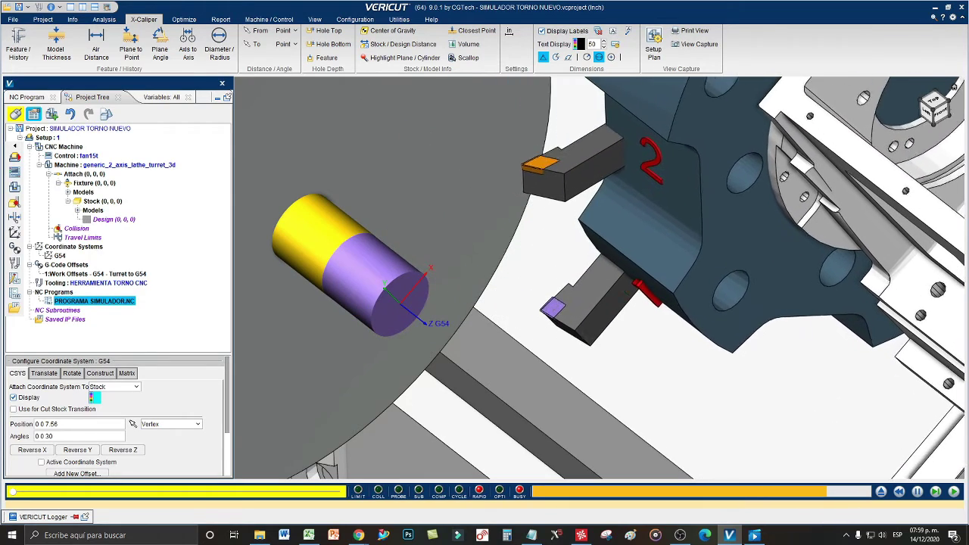
click(398, 316)
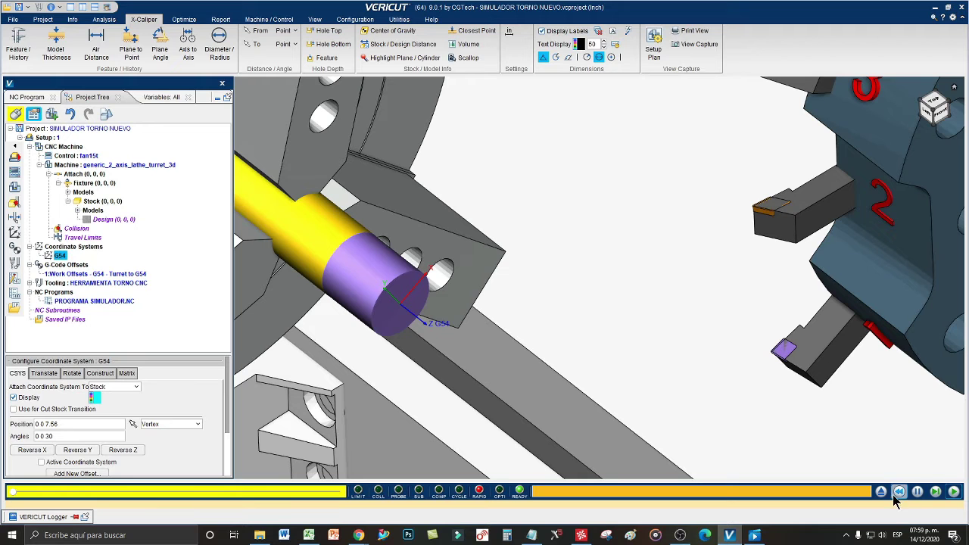
click(954, 491)
click(881, 491)
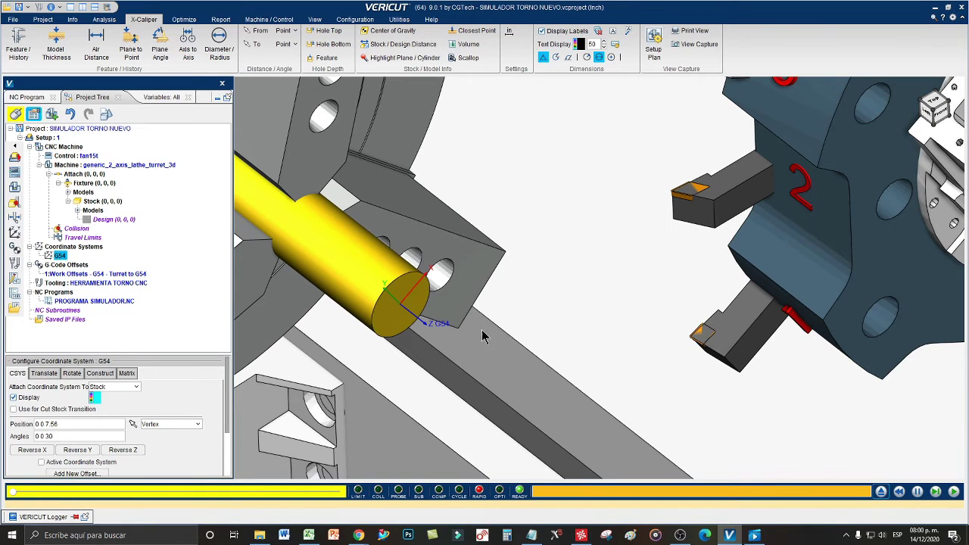
click(951, 490)
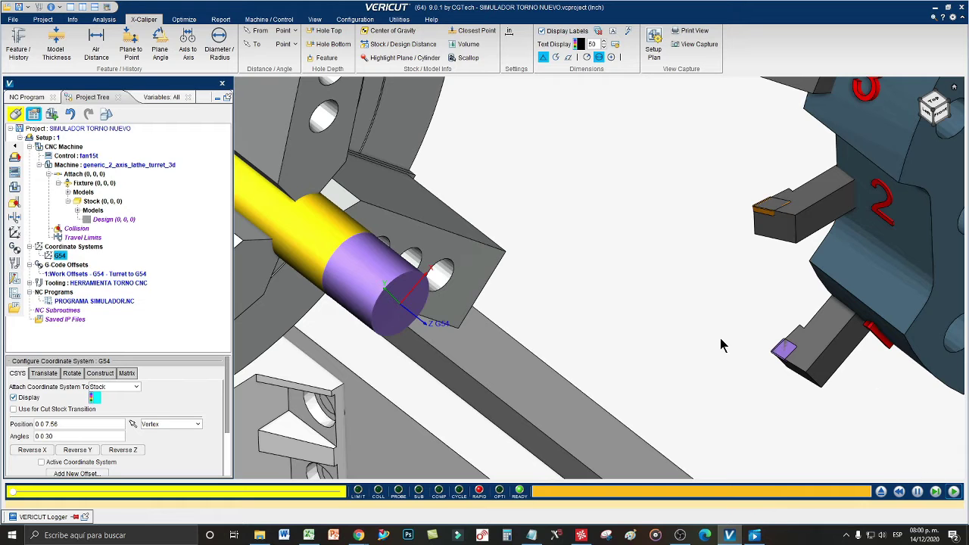
Switch to the Excel tool geometry table and compare the X axis and Z axis work offsets of G54
click(309, 535)
click(417, 421)
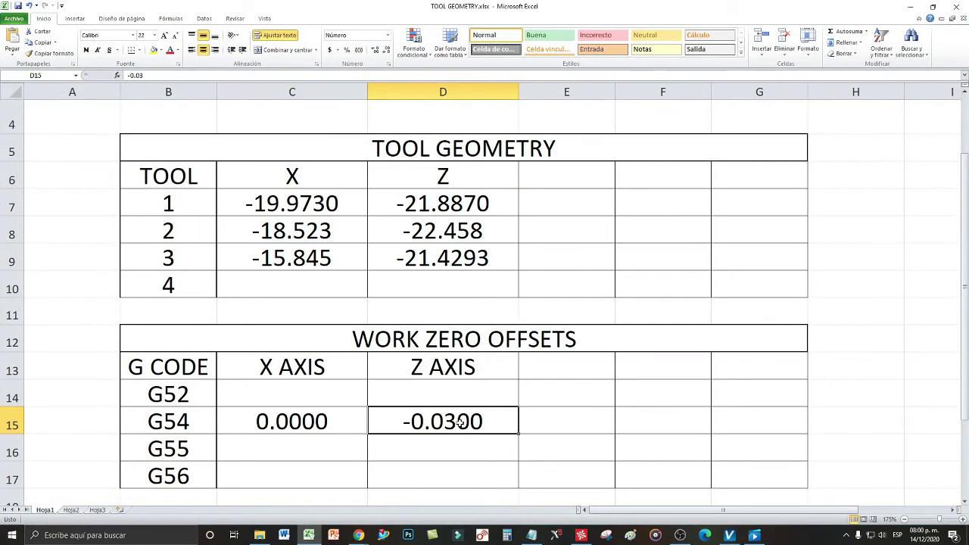
drag(463, 371, 470, 426)
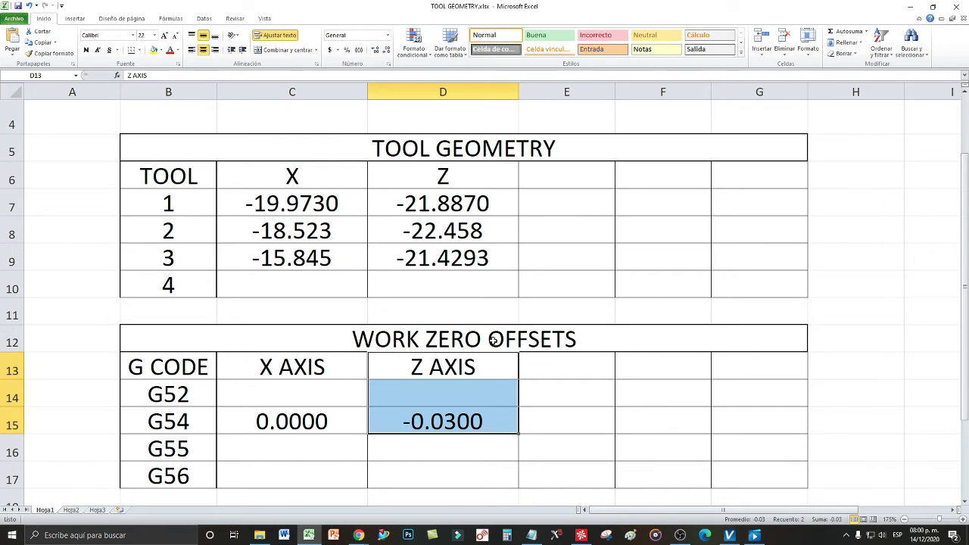
drag(292, 368, 310, 423)
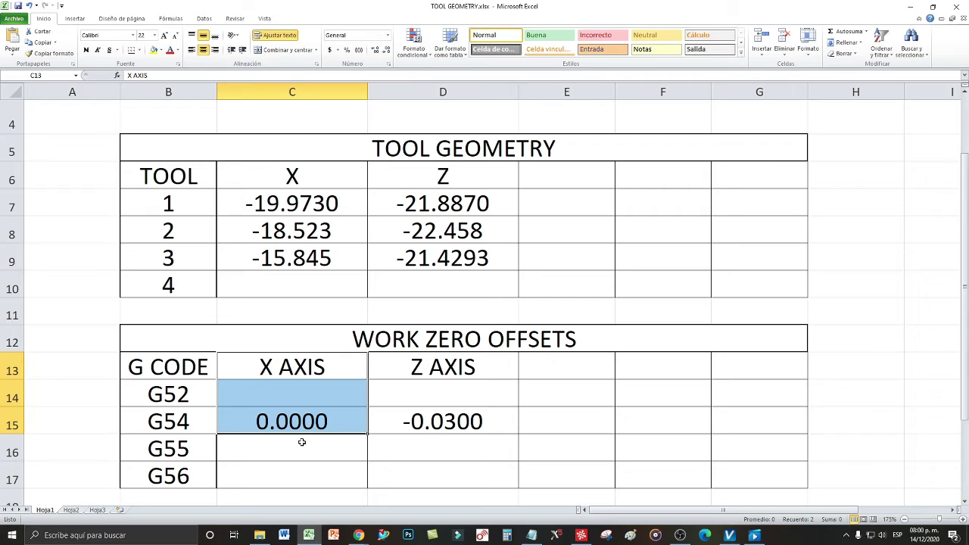
click(409, 450)
drag(443, 367, 480, 421)
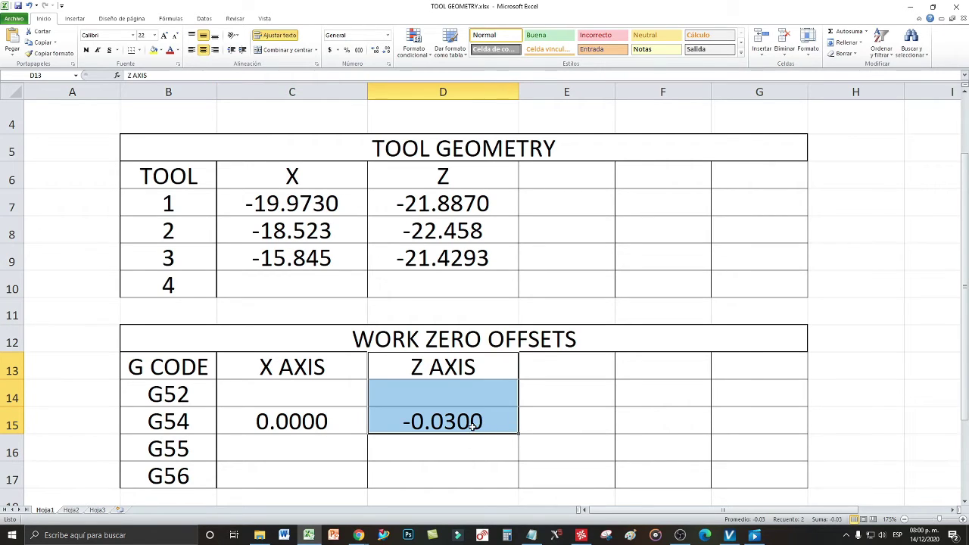
click(473, 424)
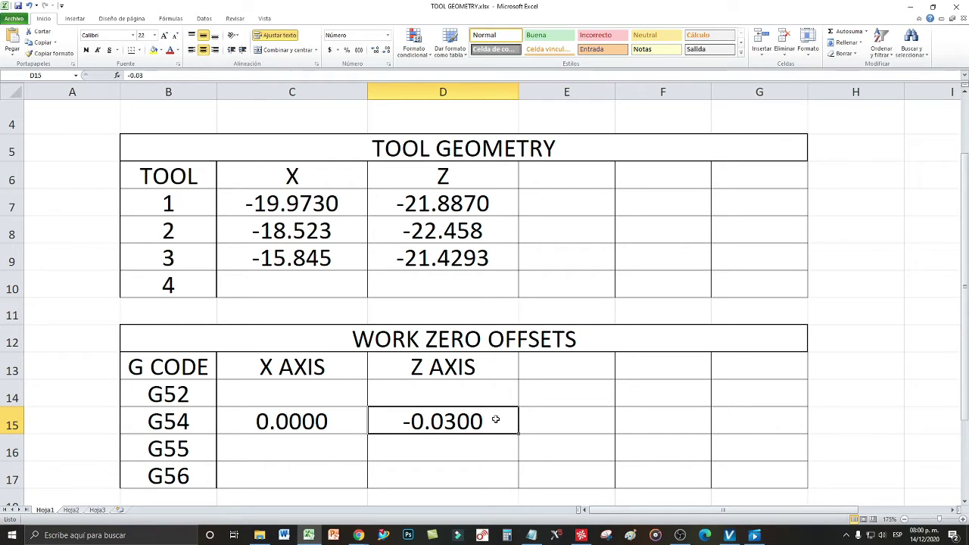
Return to VERICUT, reset the workpiece and replay the turning program
click(730, 536)
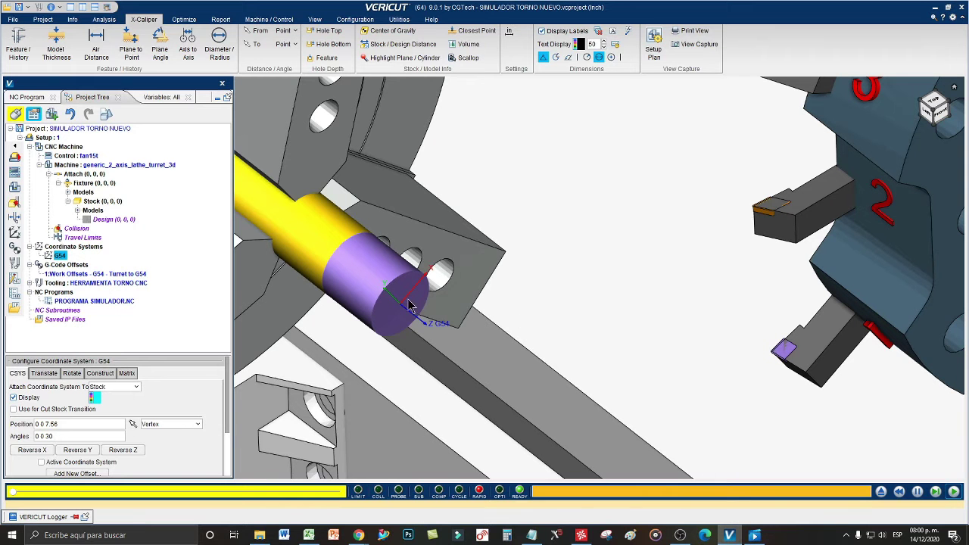
click(881, 492)
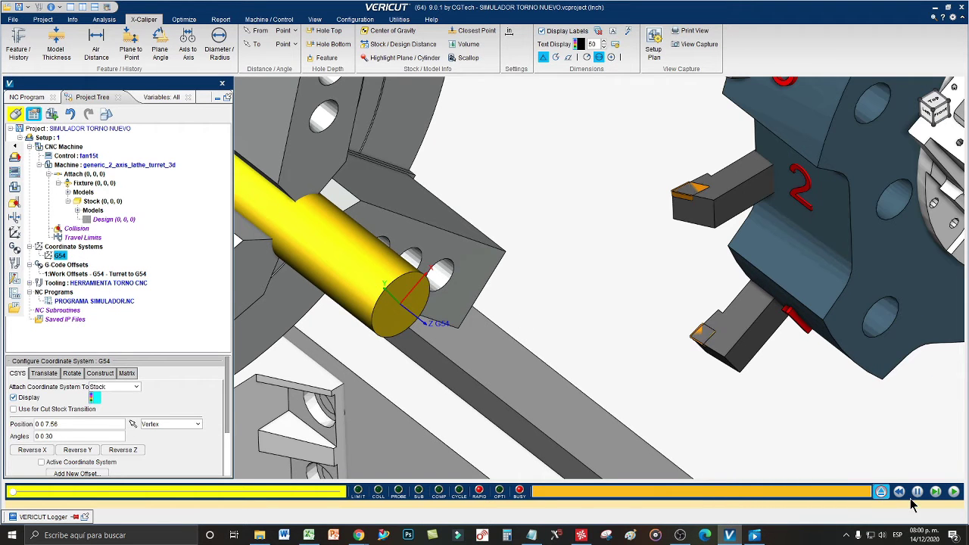
click(955, 491)
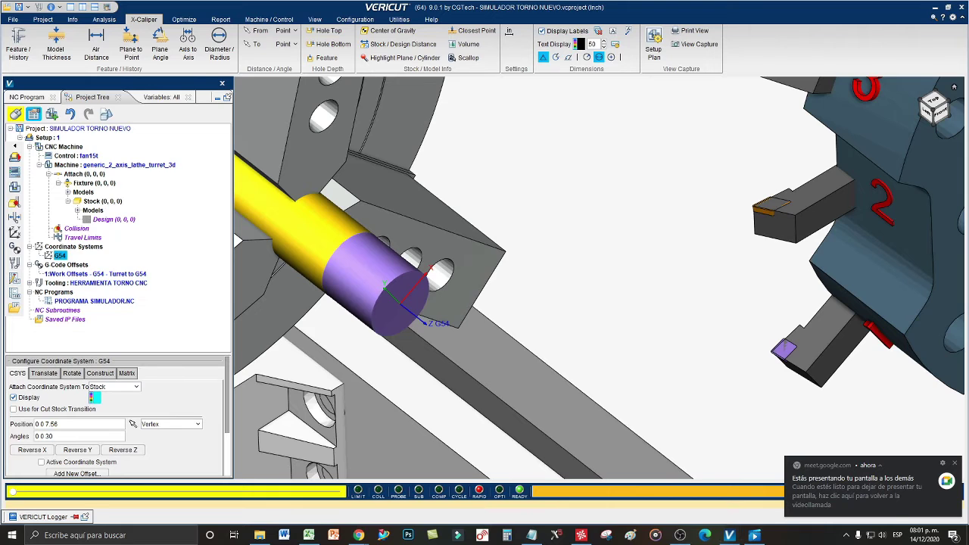
Switch to the X, Z coordinates exercise workbook and examine the Z0 reference, tool positions 1 to 3 and the length dimensions
key(alt+Tab)
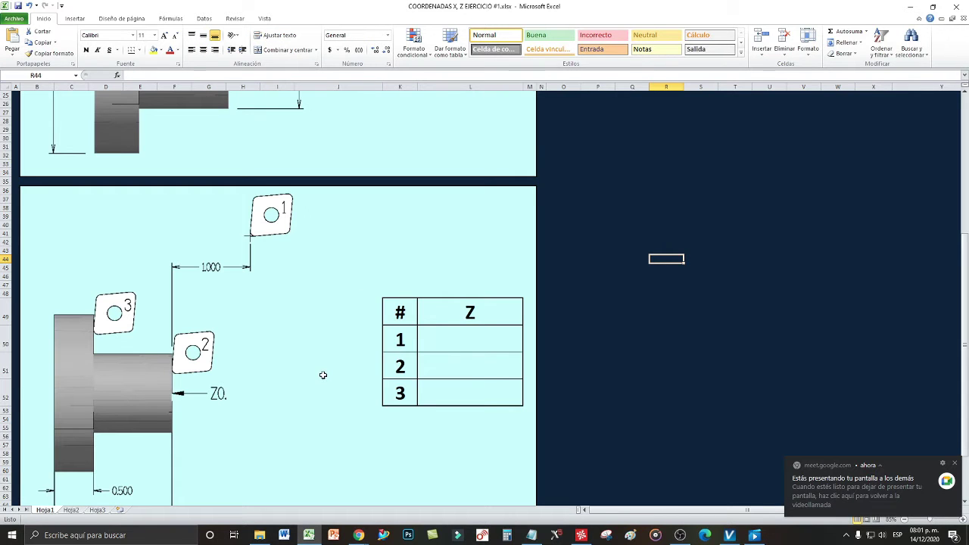
scroll(219, 366, up, 1)
scroll(603, 416, down, 4)
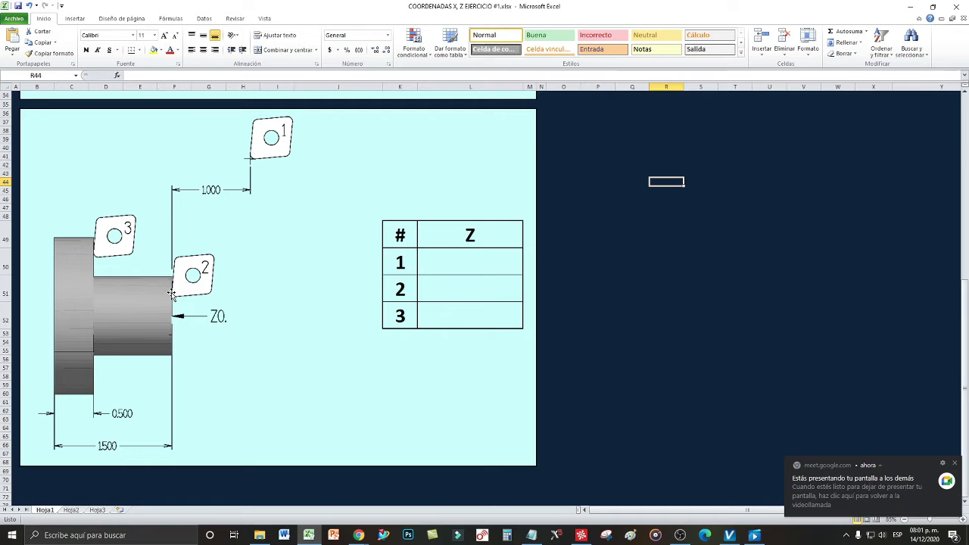
ctrl+scroll(192, 320, up, 5)
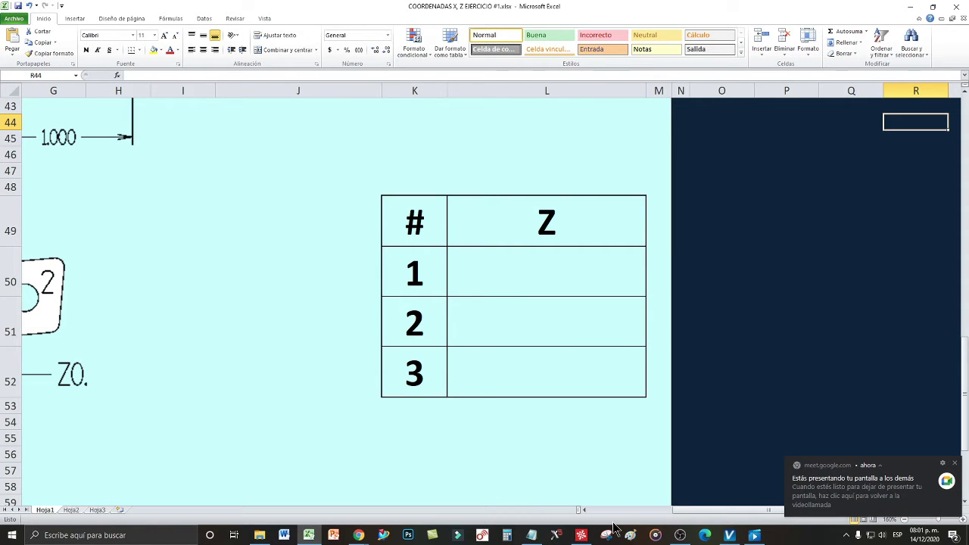
drag(690, 511, 606, 513)
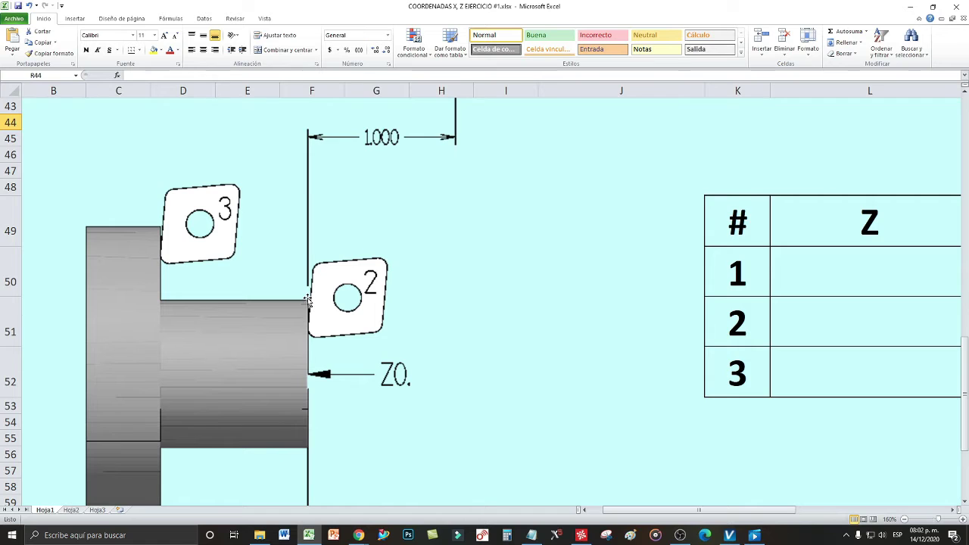
scroll(308, 301, down, 4)
scroll(307, 301, up, 2)
scroll(308, 300, down, 1)
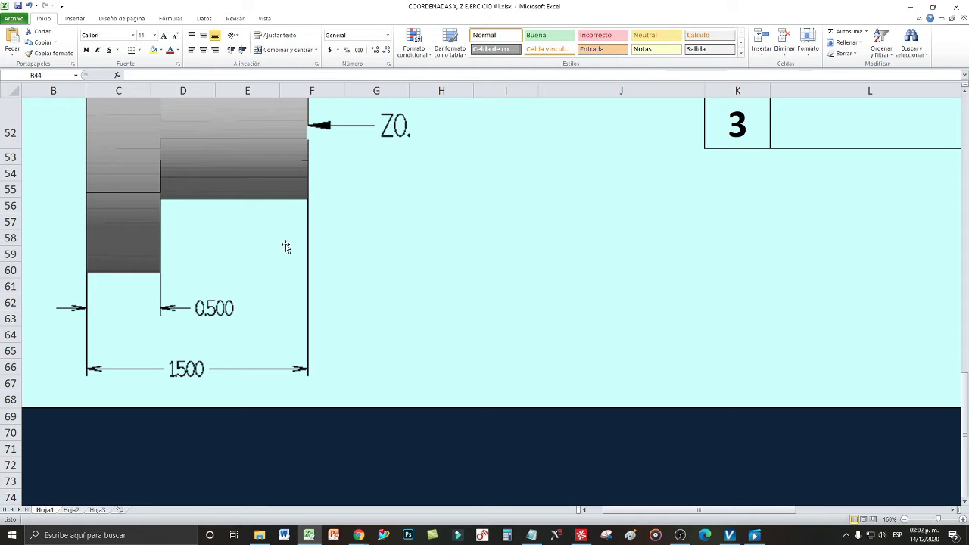
scroll(298, 290, up, 3)
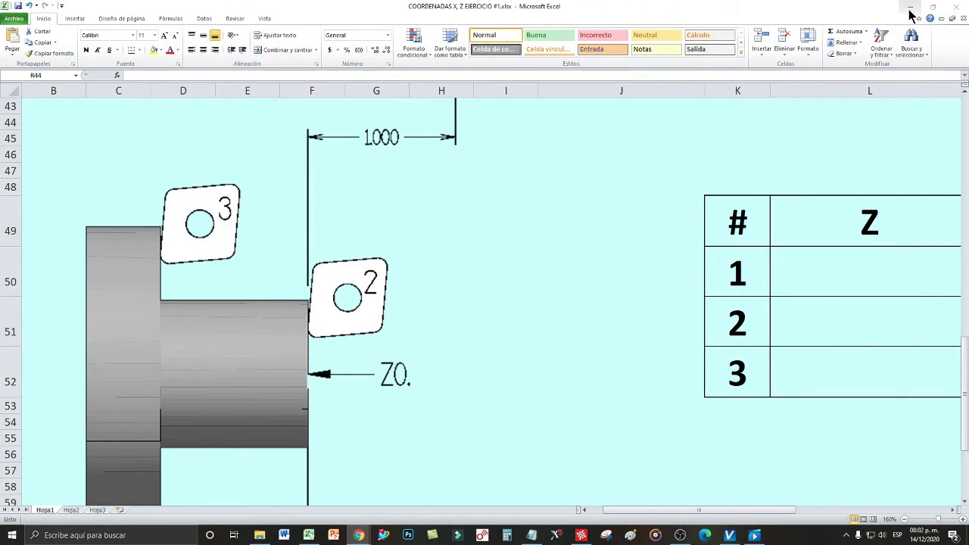
Recheck tool position 3 in the exercise drawing, then reset and rerun the turning simulation in VERICUT
click(910, 8)
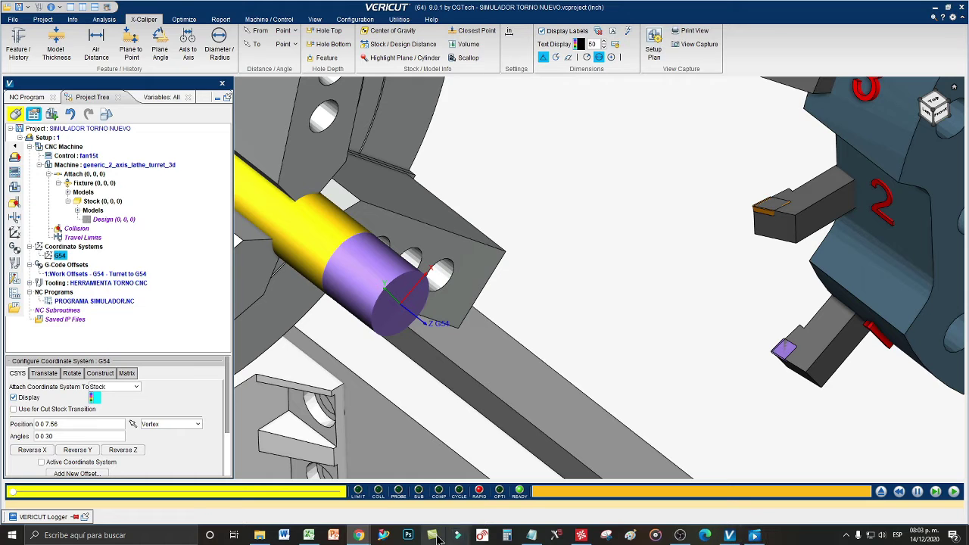
click(309, 535)
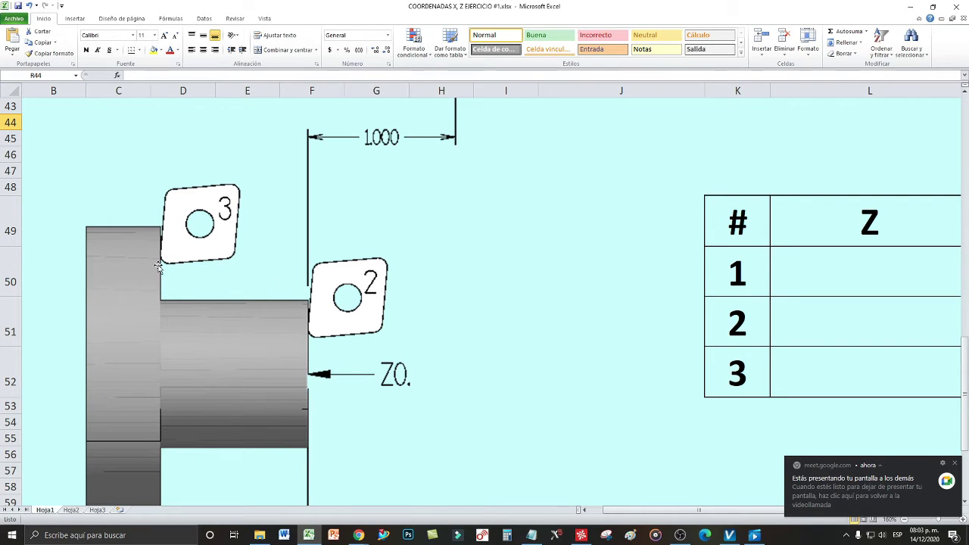
click(910, 6)
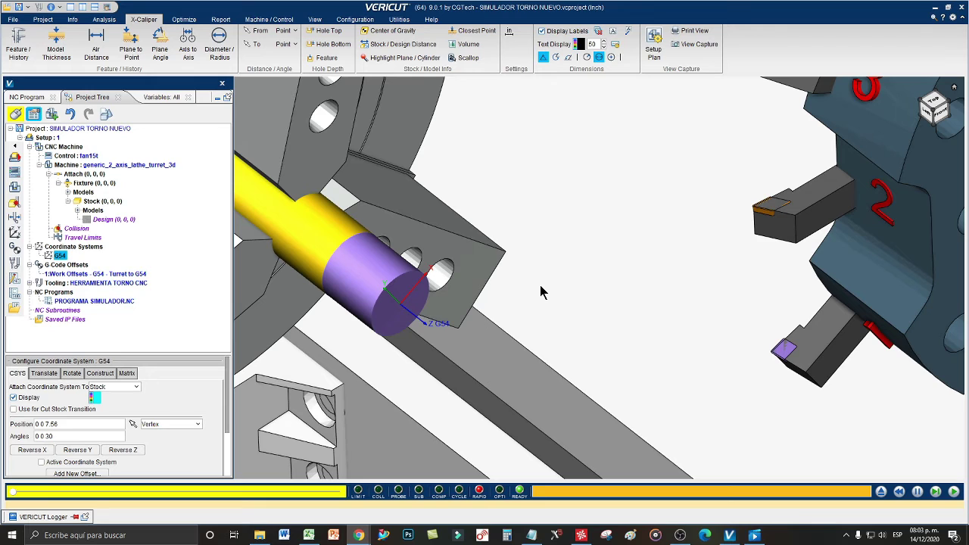
click(880, 492)
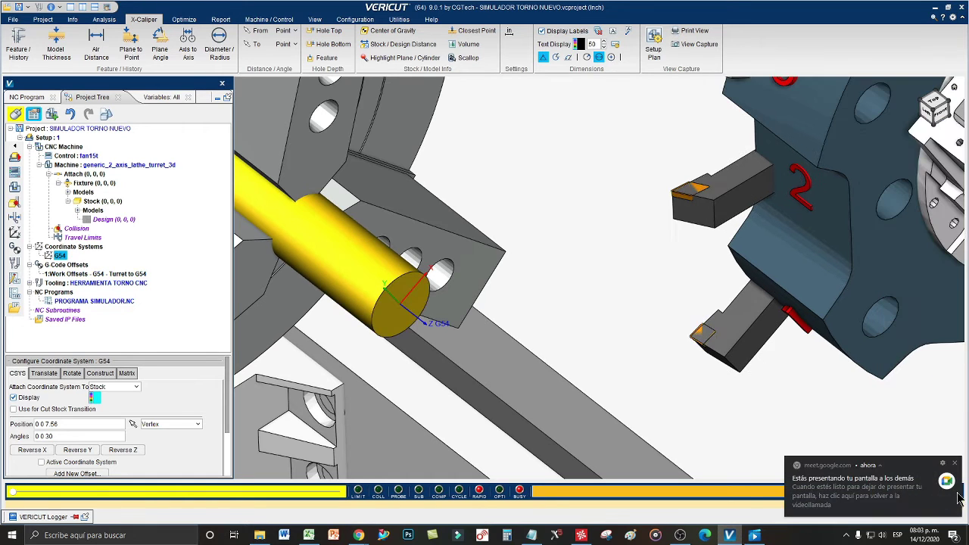
click(956, 491)
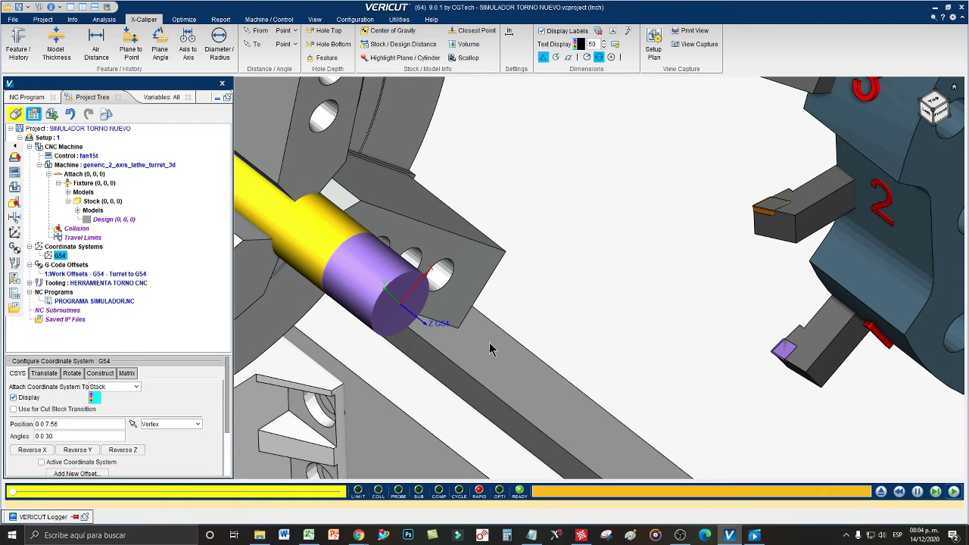
Switch to CIMCO Edit and point out the M30 program end in block N19 of PROGRAMA SIMULADOR.NC
click(585, 536)
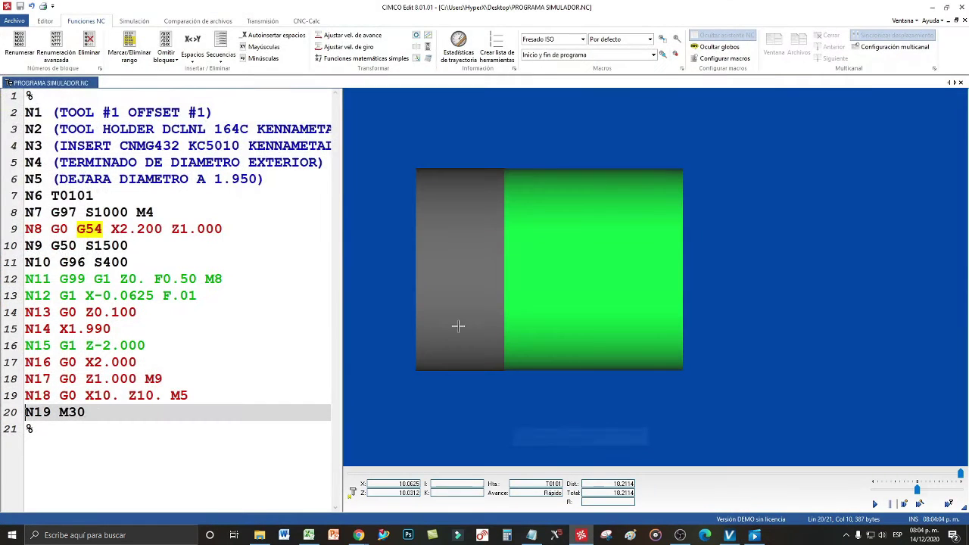
drag(60, 416, 85, 419)
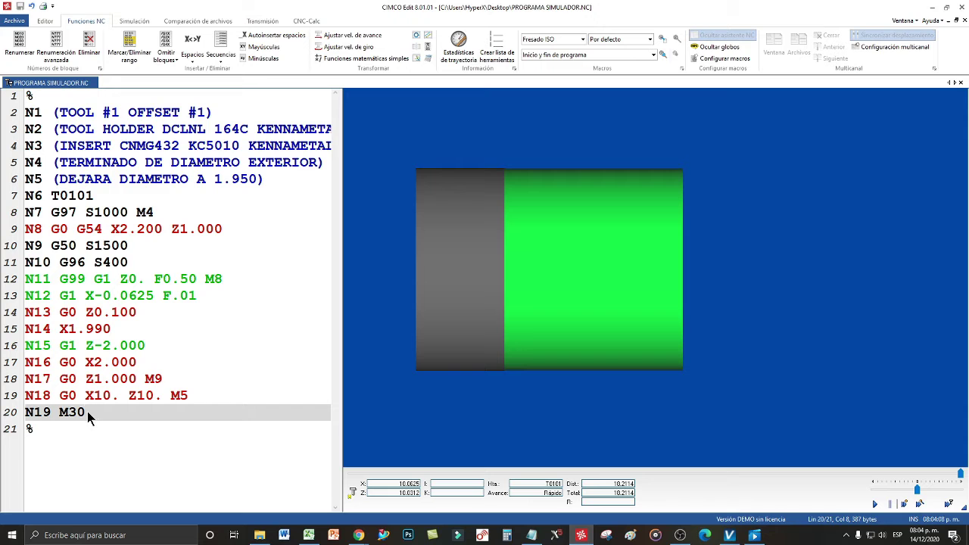
Switch back to VERICUT and dimension the diameter of the turned section of the workpiece
click(931, 7)
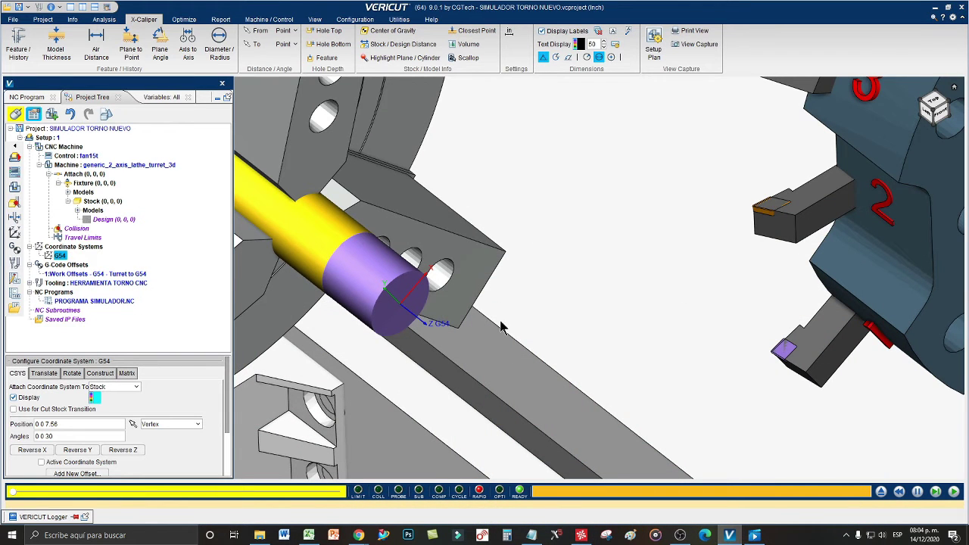
scroll(526, 352, up, 3)
scroll(533, 361, down, 3)
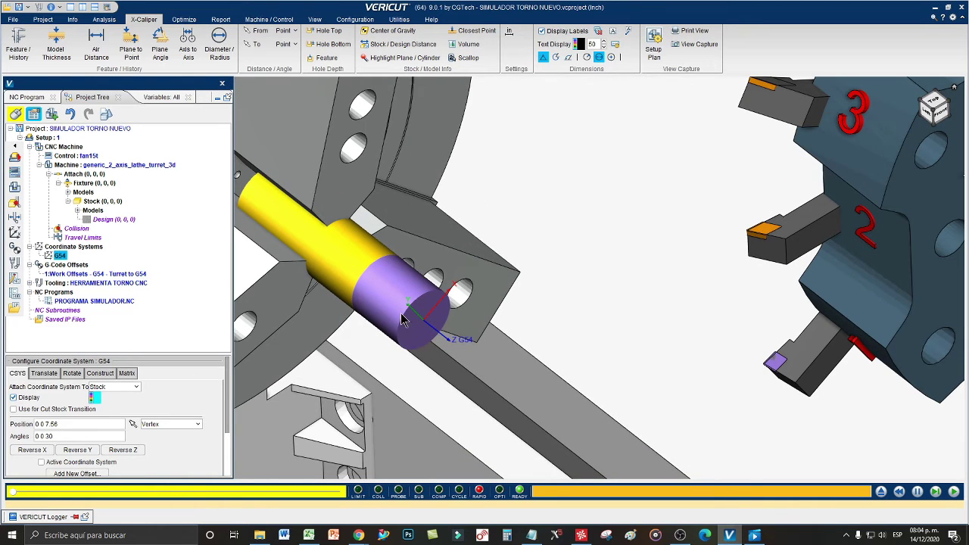
click(219, 44)
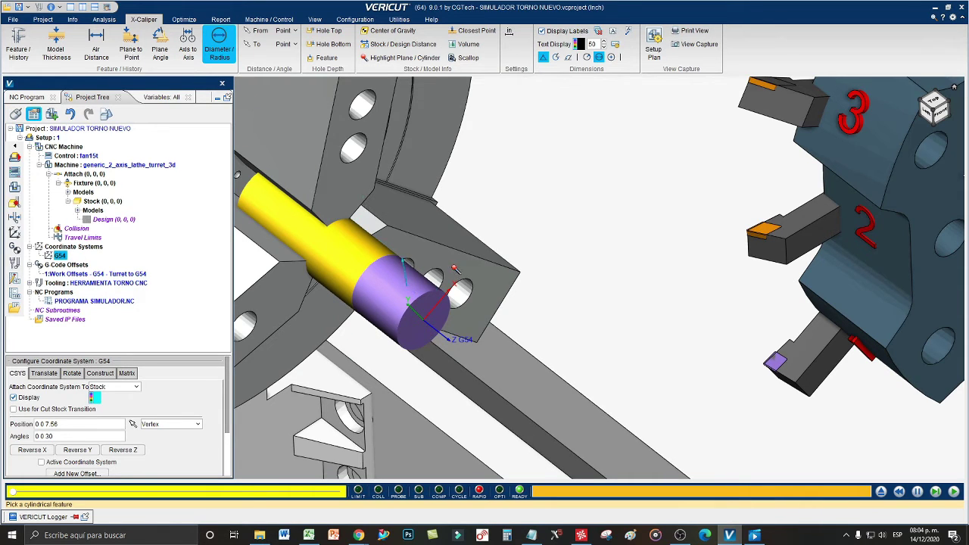
click(414, 340)
middle_drag(546, 244, 601, 257)
drag(600, 257, 691, 174)
right_click(690, 174)
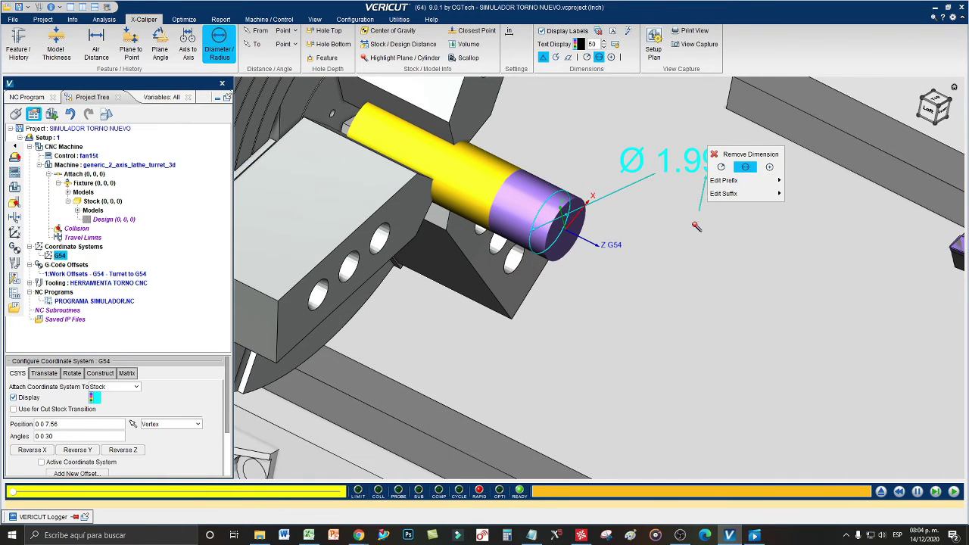
click(691, 175)
click(691, 174)
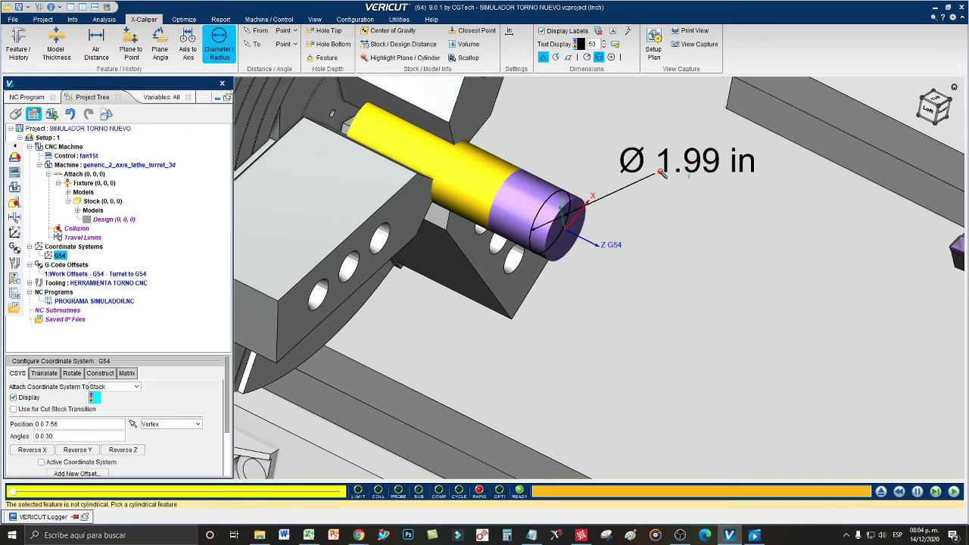
scroll(697, 248, down, 3)
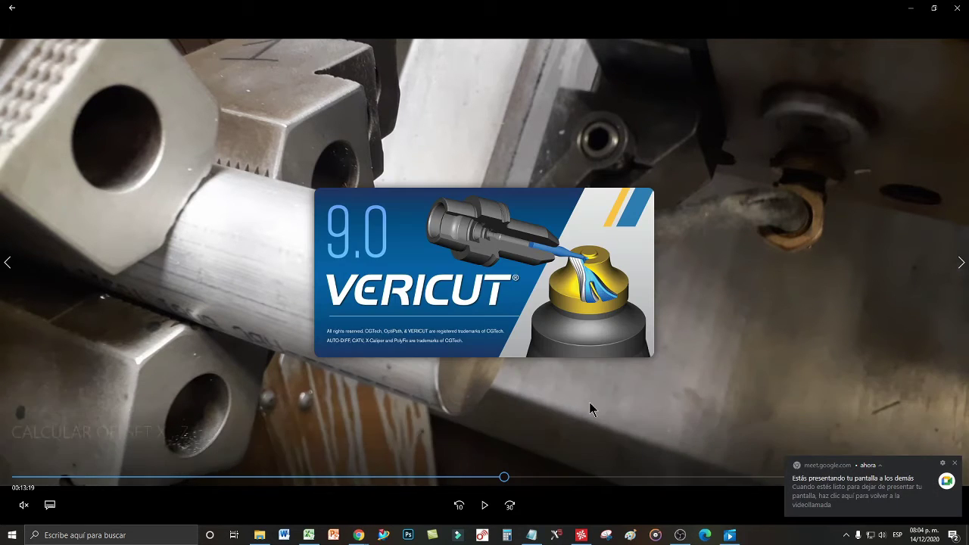
Dismiss the screen-sharing notification and close the Stock (Workpiece) view in the SIMULADOR TORNO NUEVO project
click(955, 463)
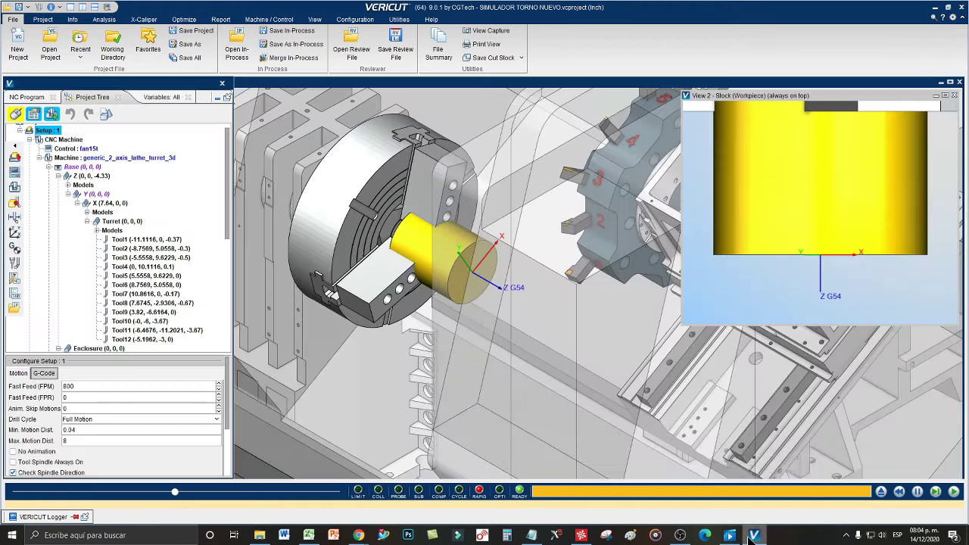
click(955, 95)
scroll(666, 337, up, 3)
scroll(648, 349, down, 5)
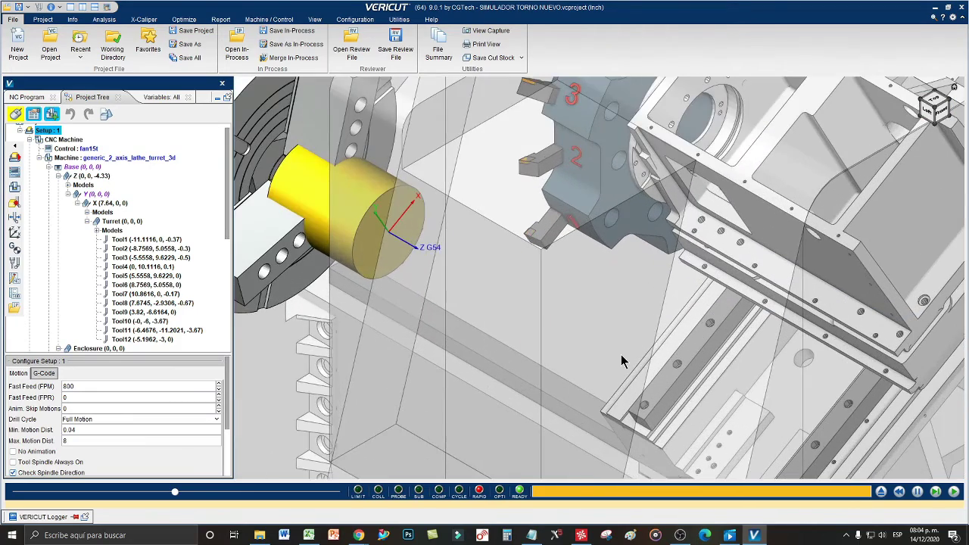
scroll(621, 362, down, 2)
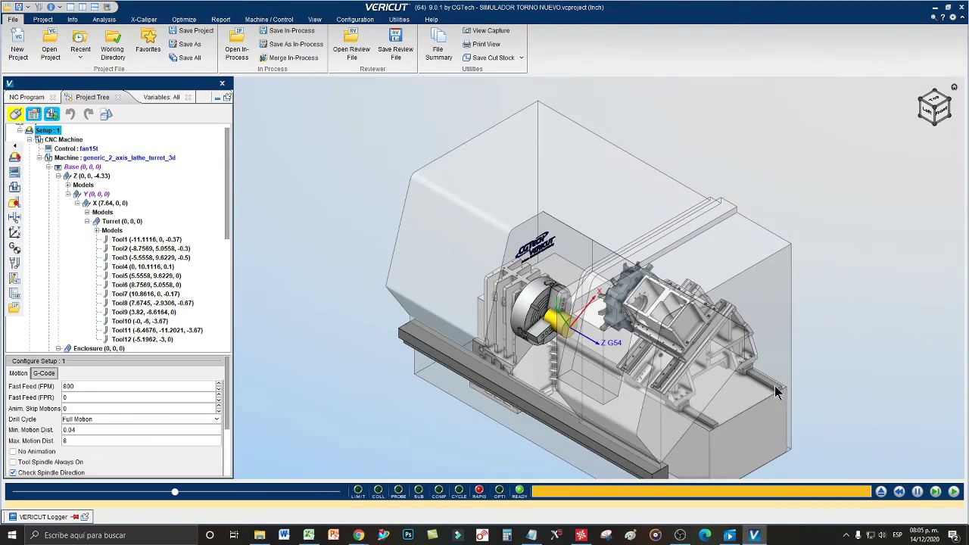
scroll(830, 386, up, 2)
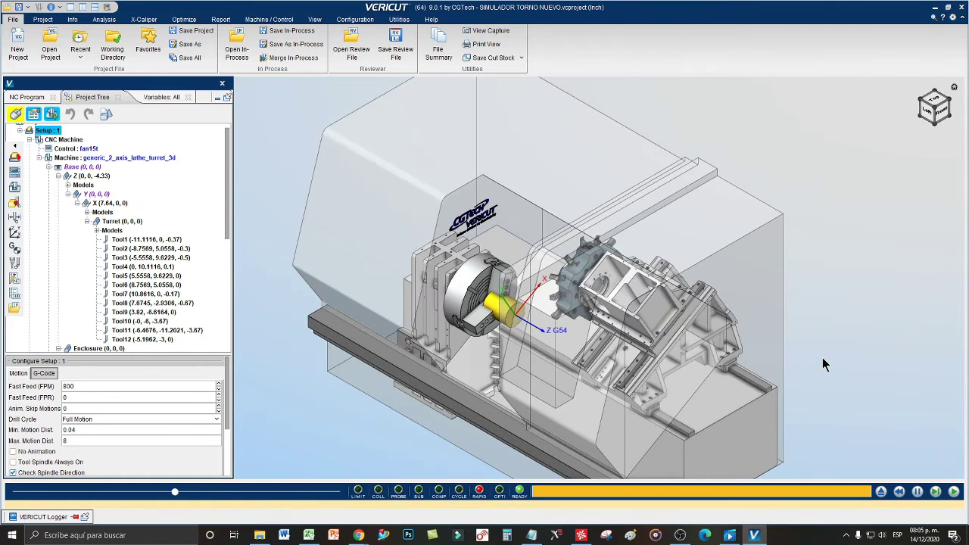
Hide the machine's Enclosure and Logo components
right_click(830, 336)
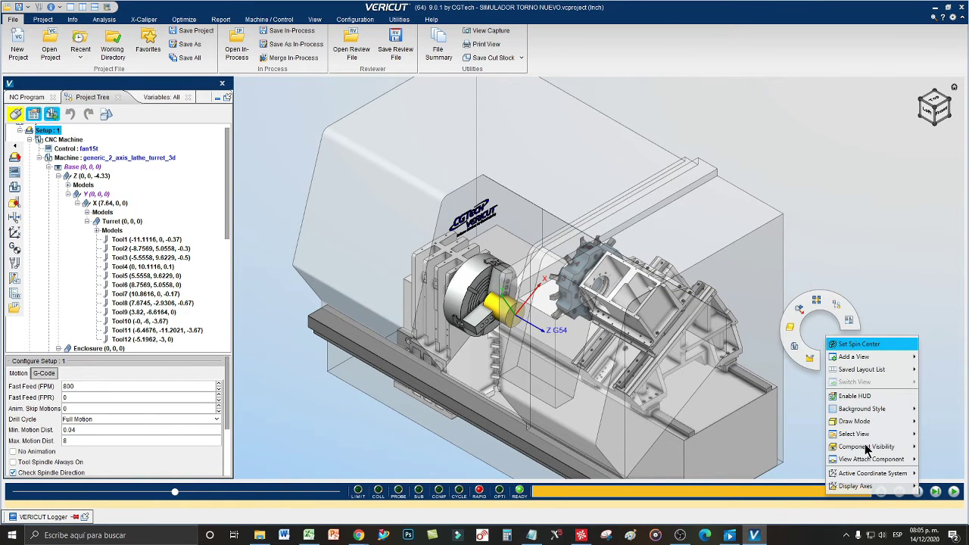
mouse_move(867, 447)
click(799, 453)
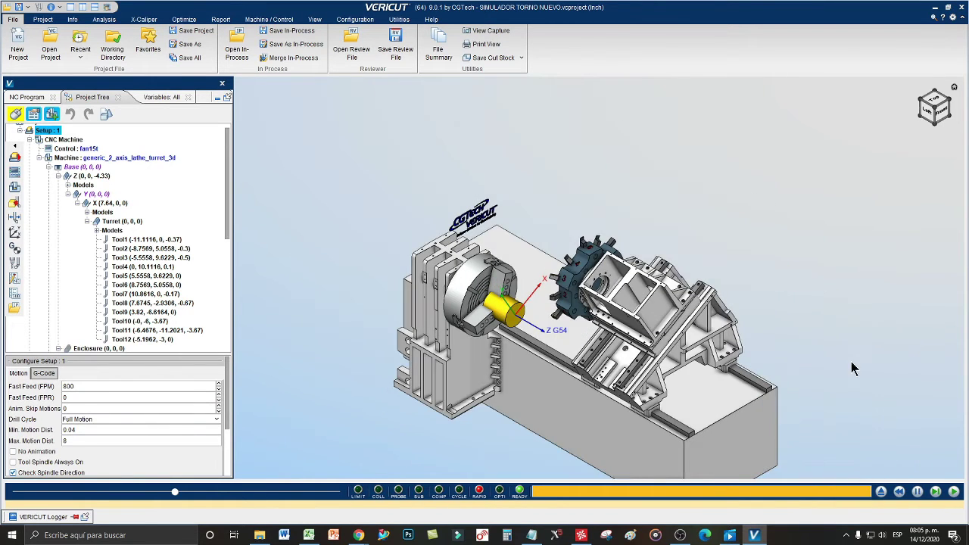
right_click(833, 338)
mouse_move(878, 462)
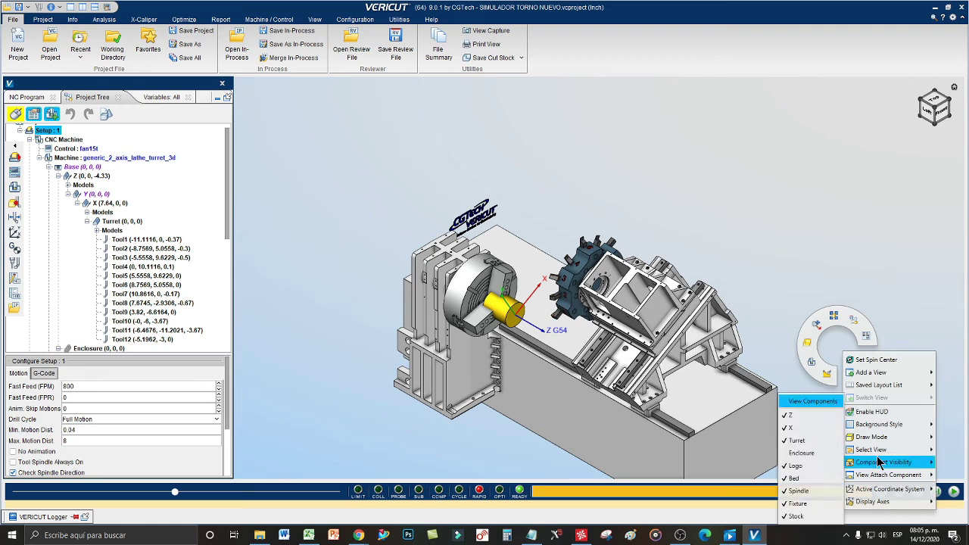
click(820, 470)
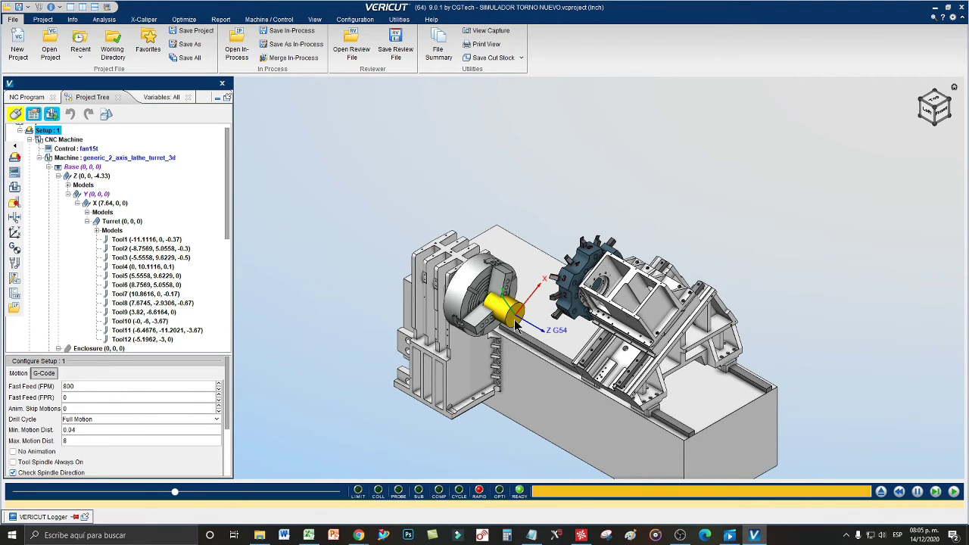
Set the radius of the stock cylinder in the chuck to 1
scroll(515, 322, down, 2)
scroll(515, 322, up, 5)
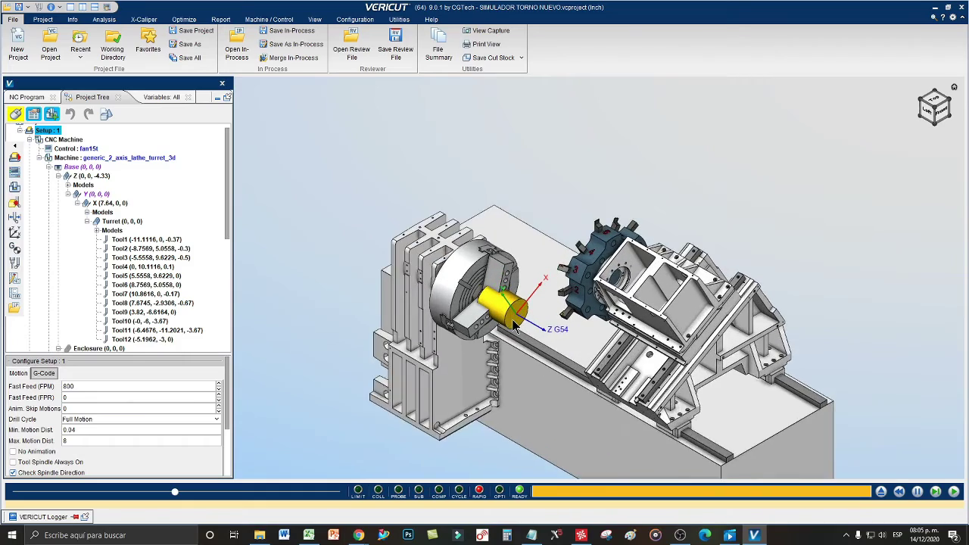
scroll(530, 307, up, 2)
scroll(555, 284, up, 5)
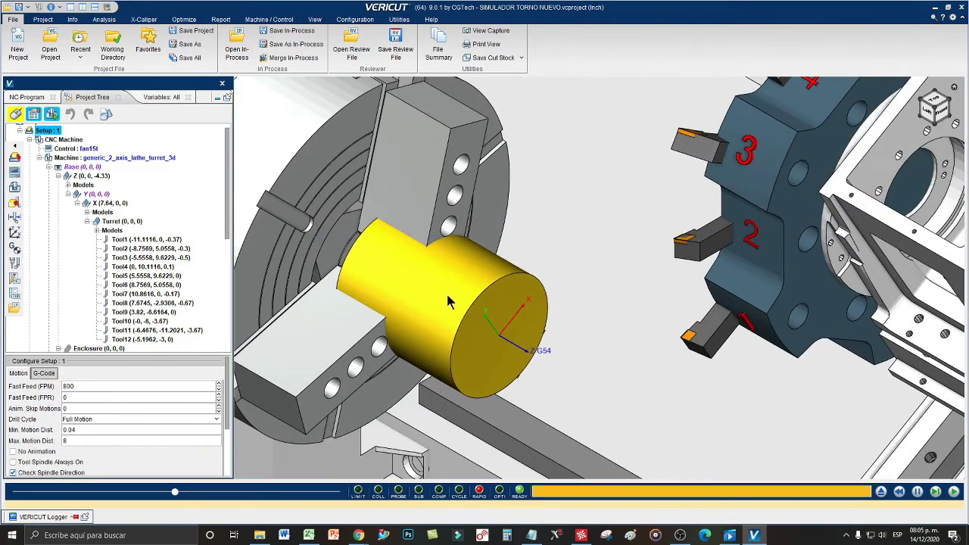
click(445, 317)
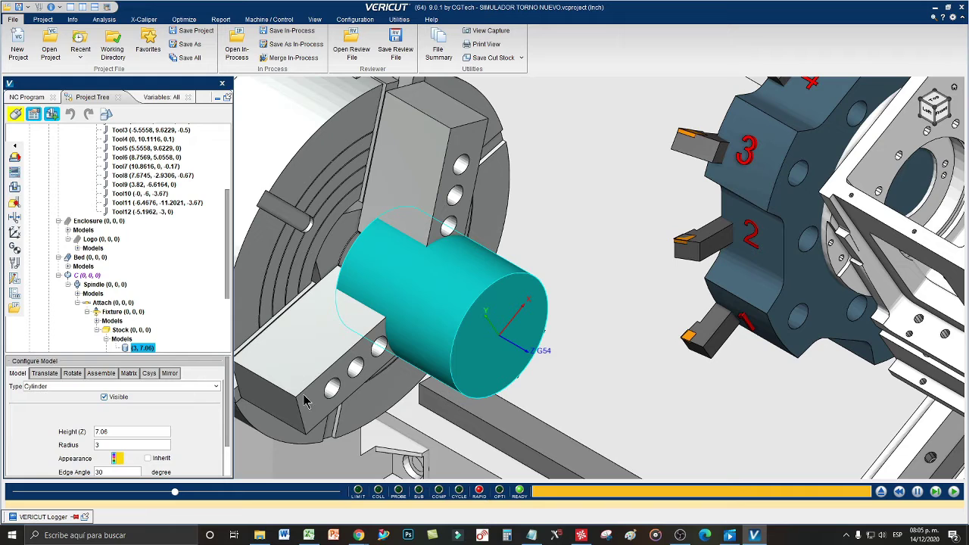
click(44, 373)
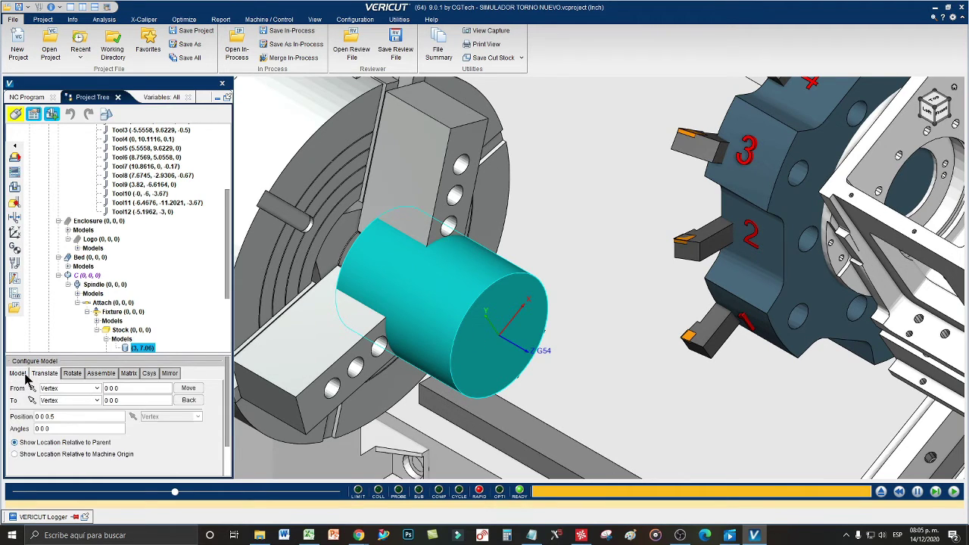
click(21, 374)
double_click(116, 431)
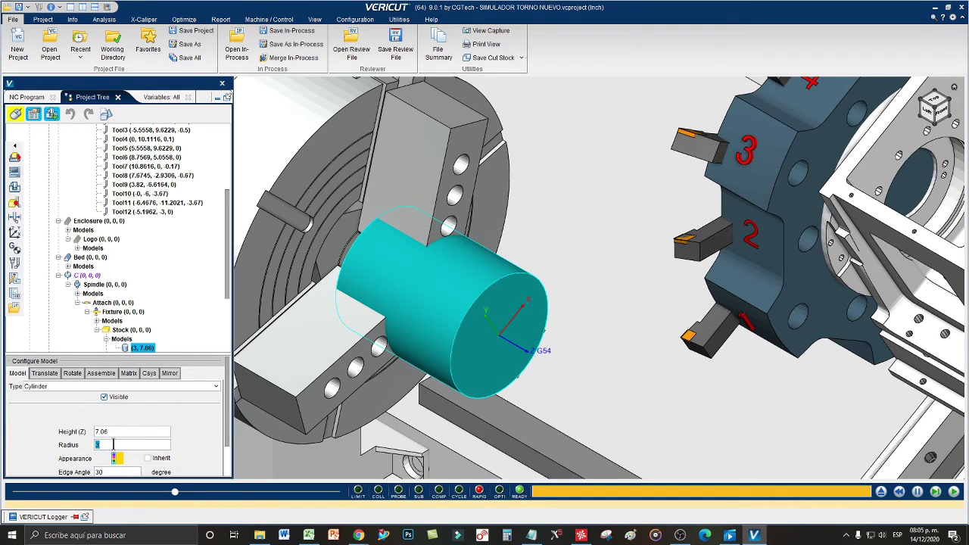
click(113, 444)
text(1)
key(Return)
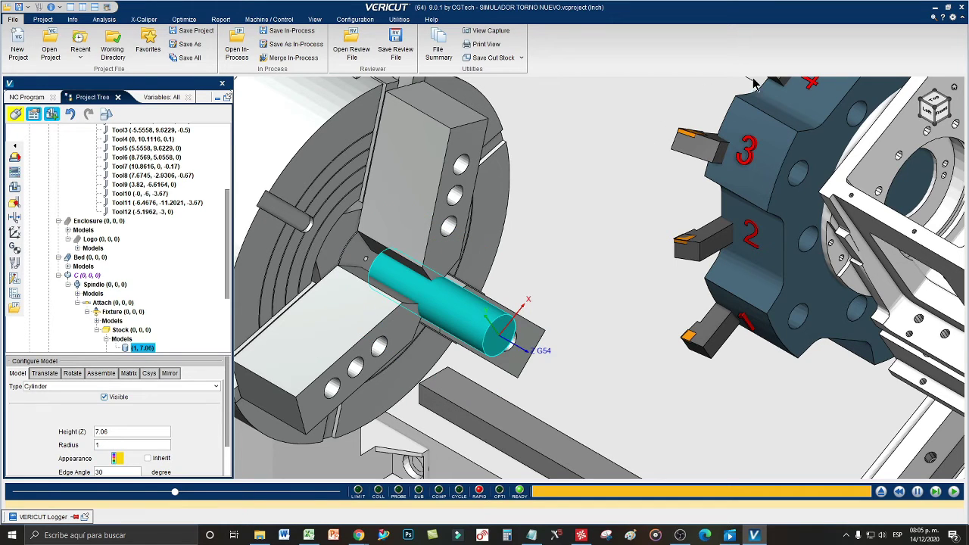
click(606, 223)
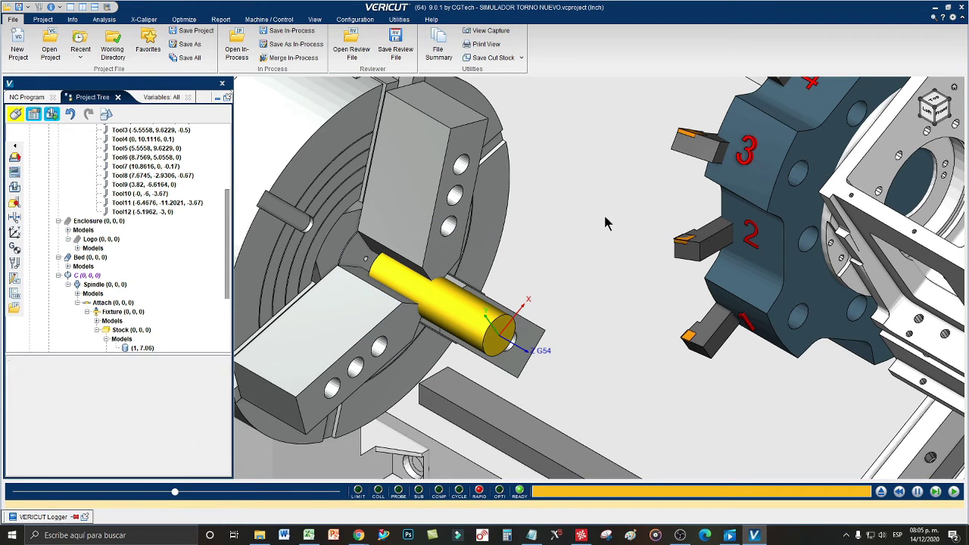
Replace the NC program CICLINDRADO Y MANDRINADO.NC with PROGRAMA SIMULADOR.NC from the Escritorio folder
click(15, 280)
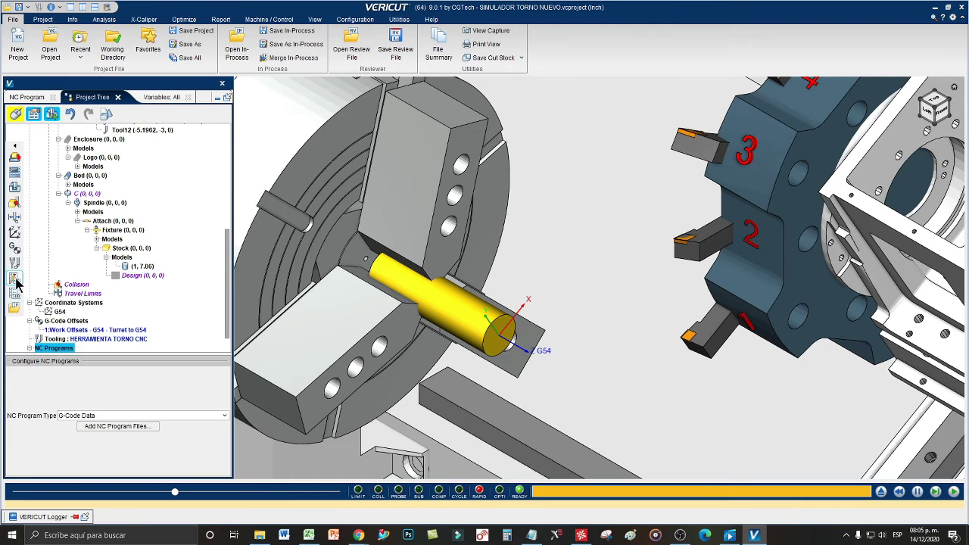
double_click(72, 347)
click(83, 331)
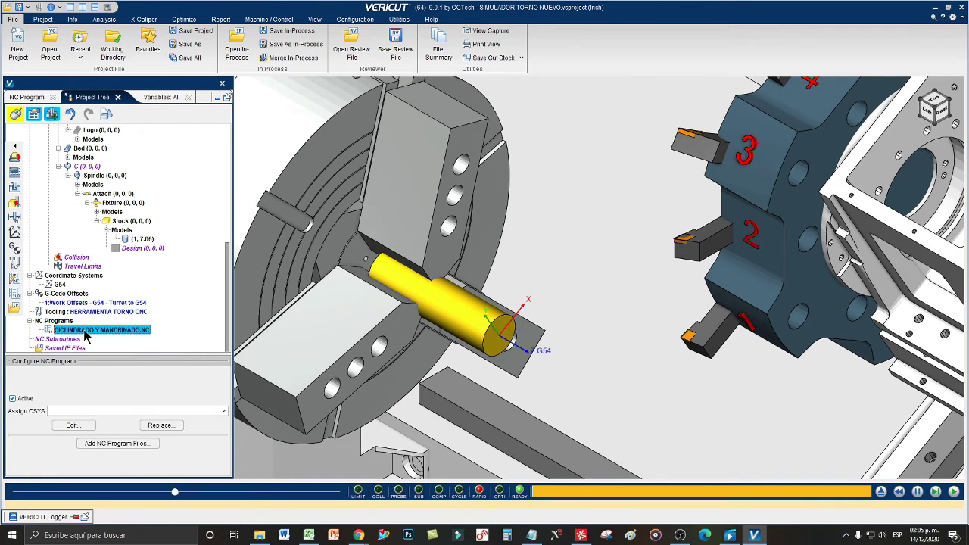
right_click(85, 337)
click(104, 427)
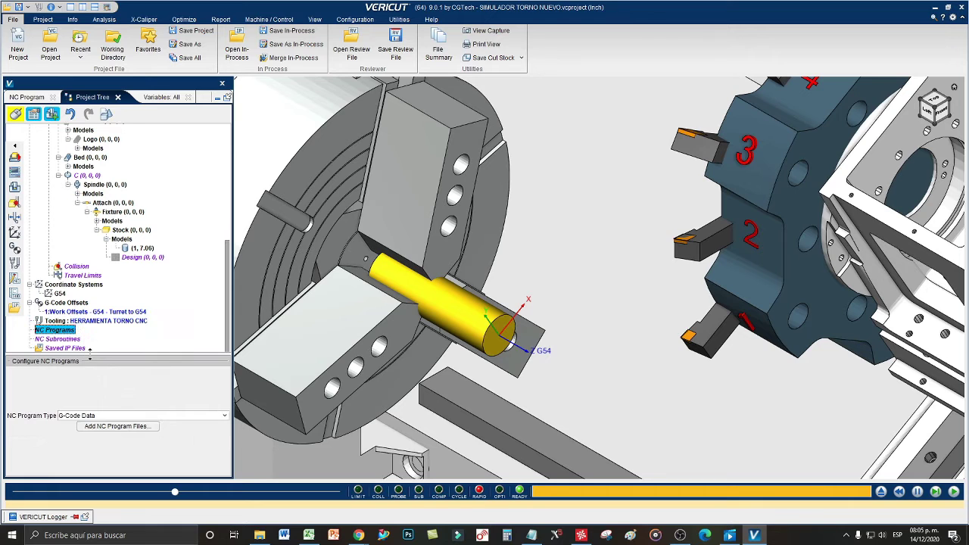
right_click(57, 337)
click(106, 347)
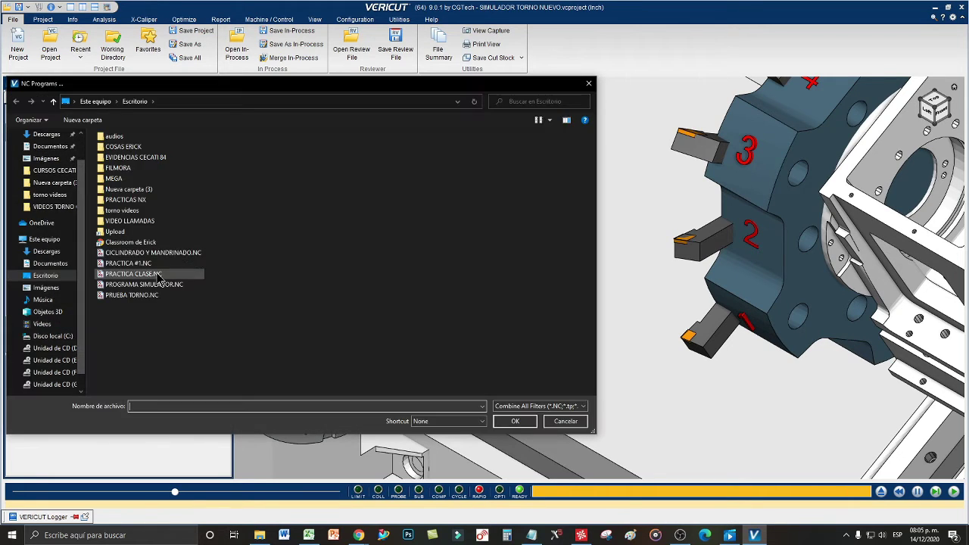
click(151, 285)
click(515, 421)
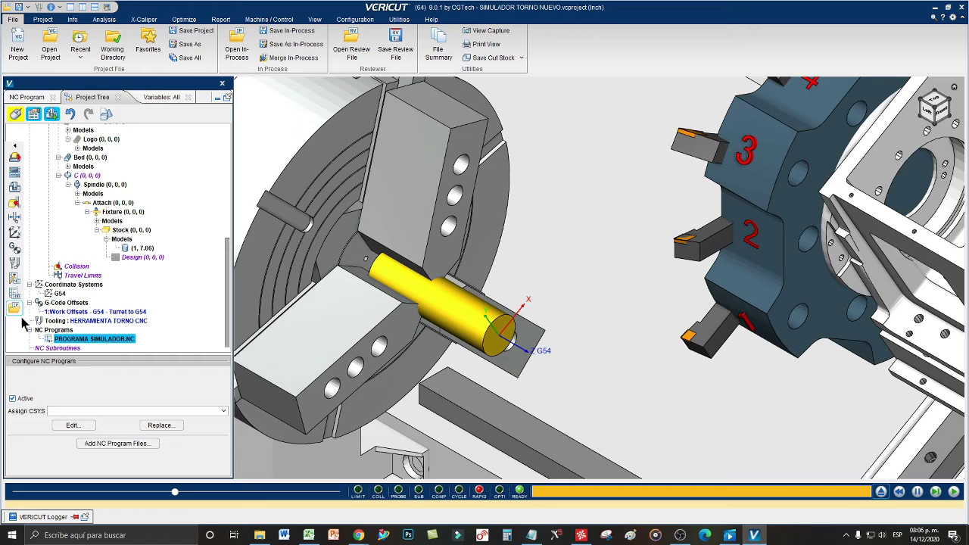
Check the G54 coordinate system's position, then run the turning simulation, reset it and run it again
click(60, 294)
click(68, 423)
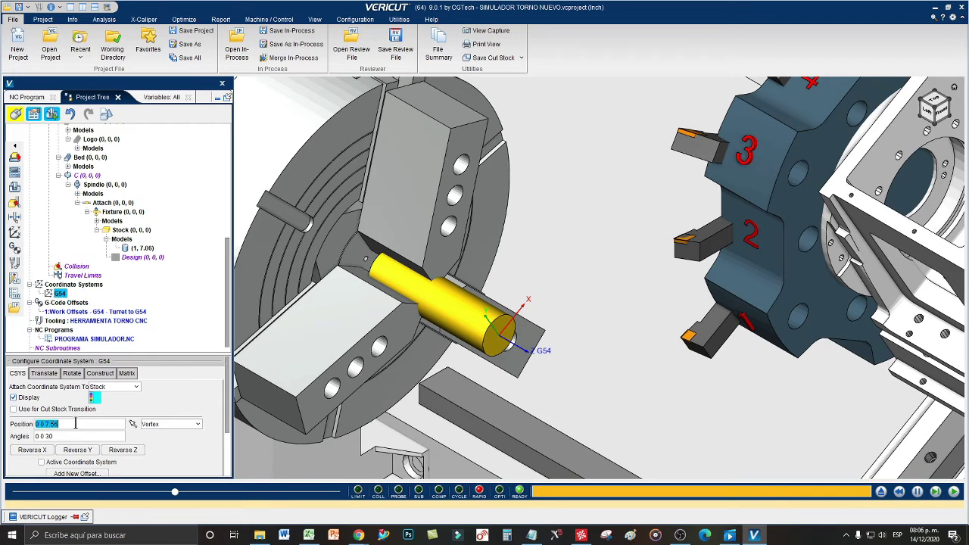
click(954, 492)
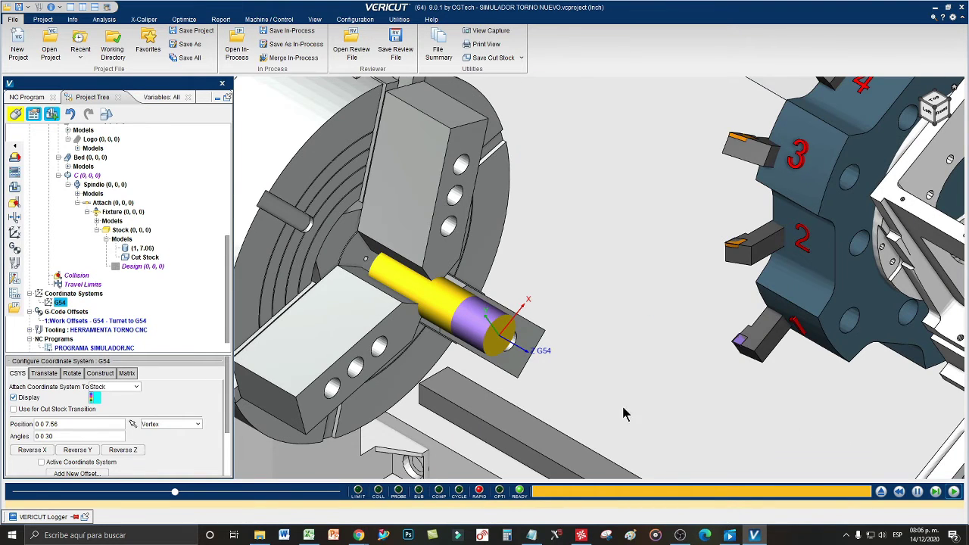
click(937, 493)
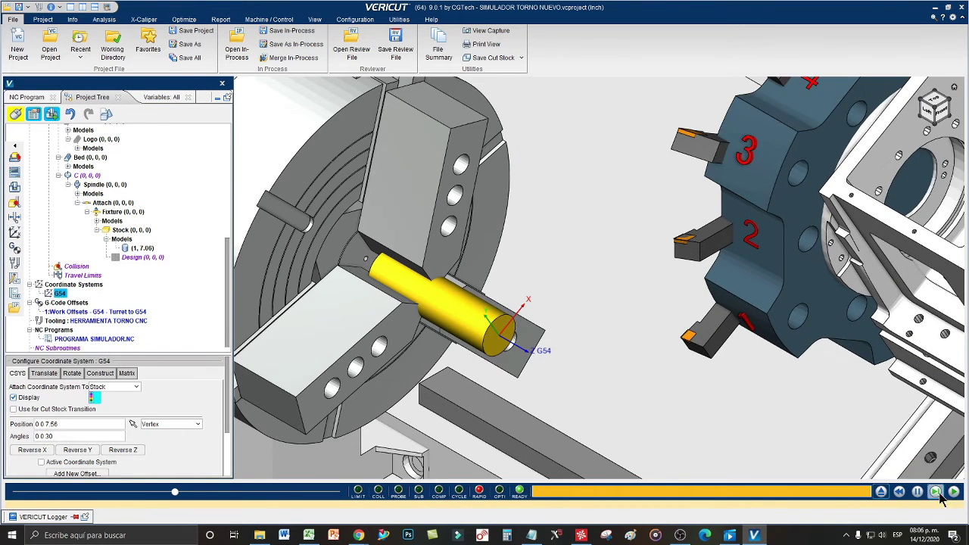
click(954, 492)
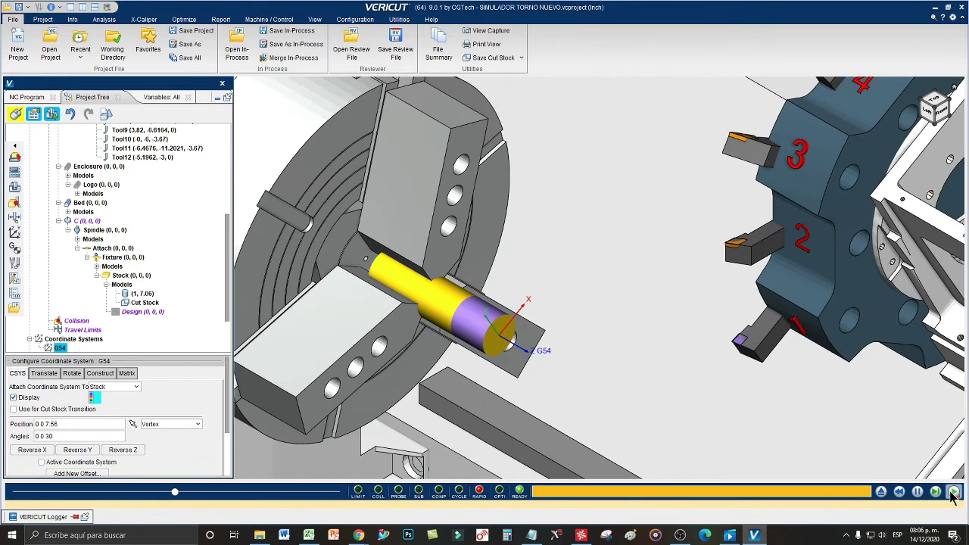
Reset the machine simulation to its start and run the lathe program again
drag(175, 493, 12, 493)
click(880, 493)
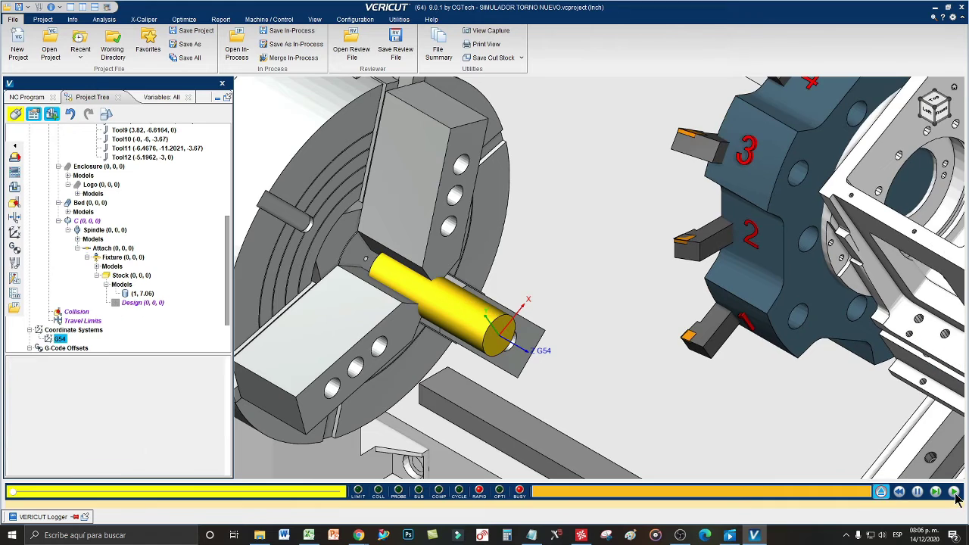
click(954, 492)
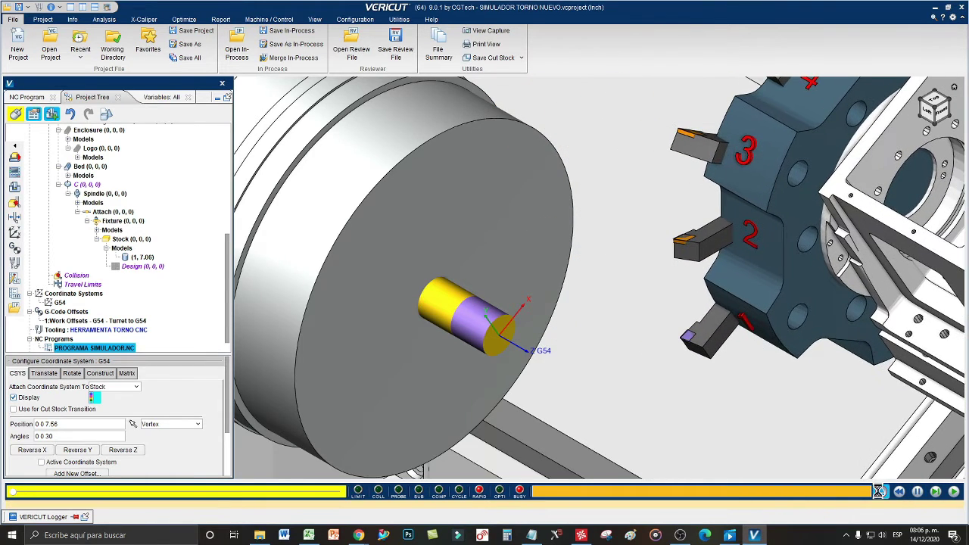
Set the G54 coordinate system's position to 0 0 7.53 and rerun the machining simulation
click(82, 424)
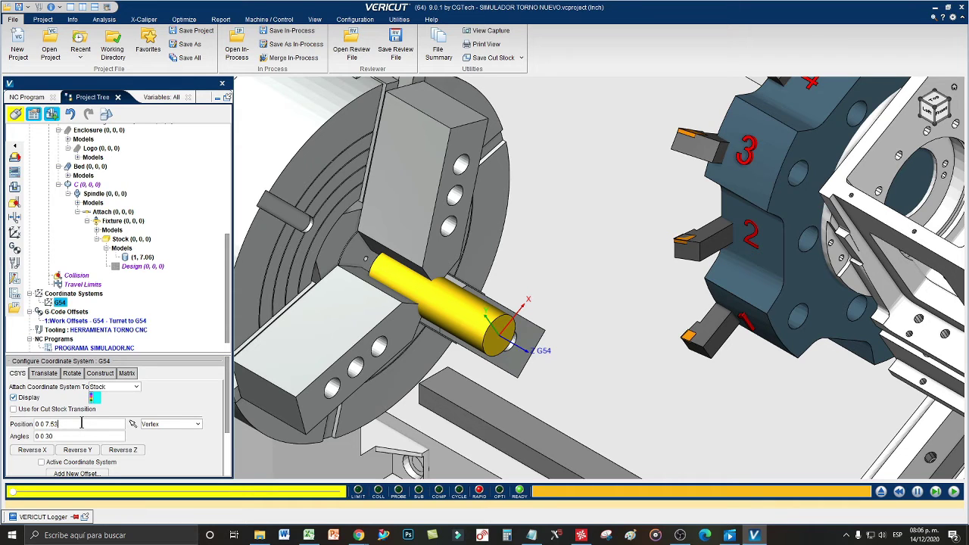
key(Tab)
click(954, 492)
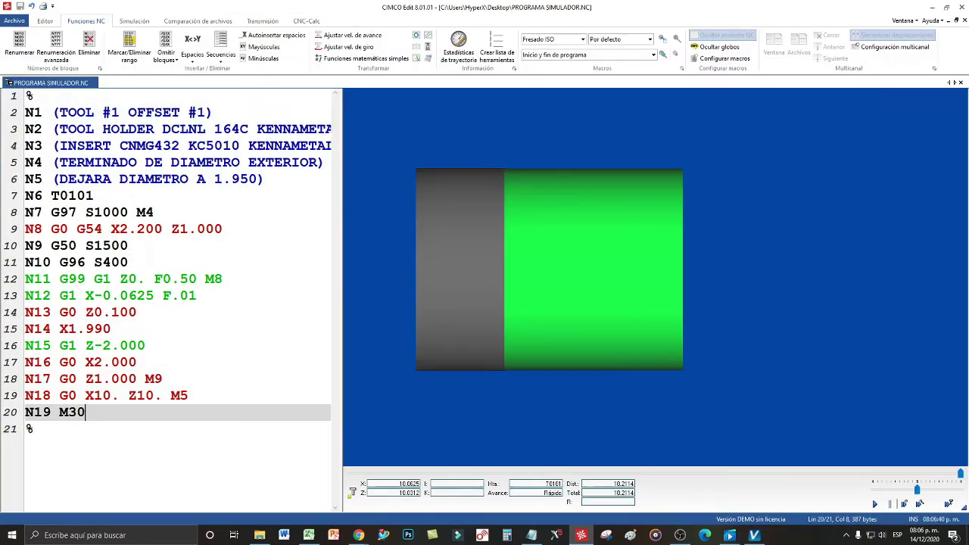
Return to VERICUT, dismiss the screen-sharing notification, reset the machine simulation and save all project files
double_click(575, 9)
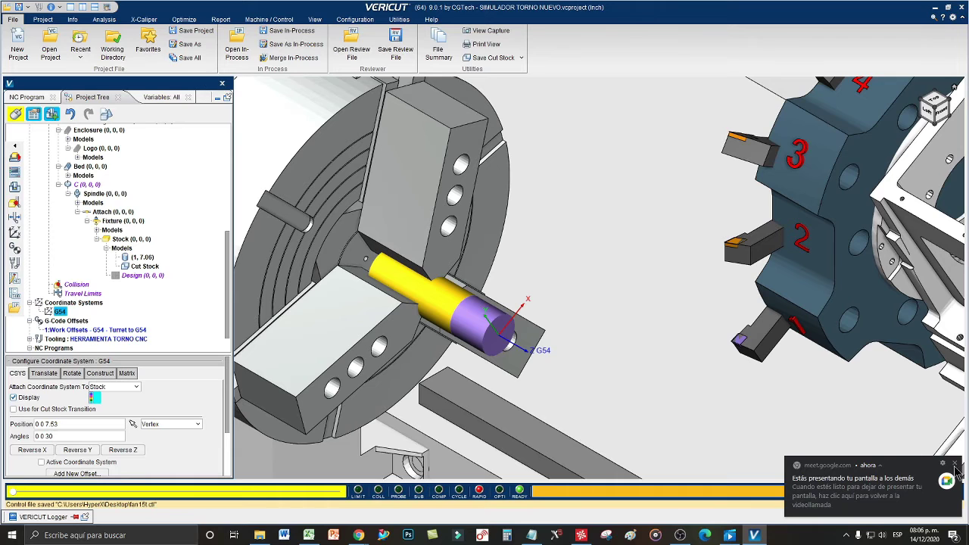
click(955, 465)
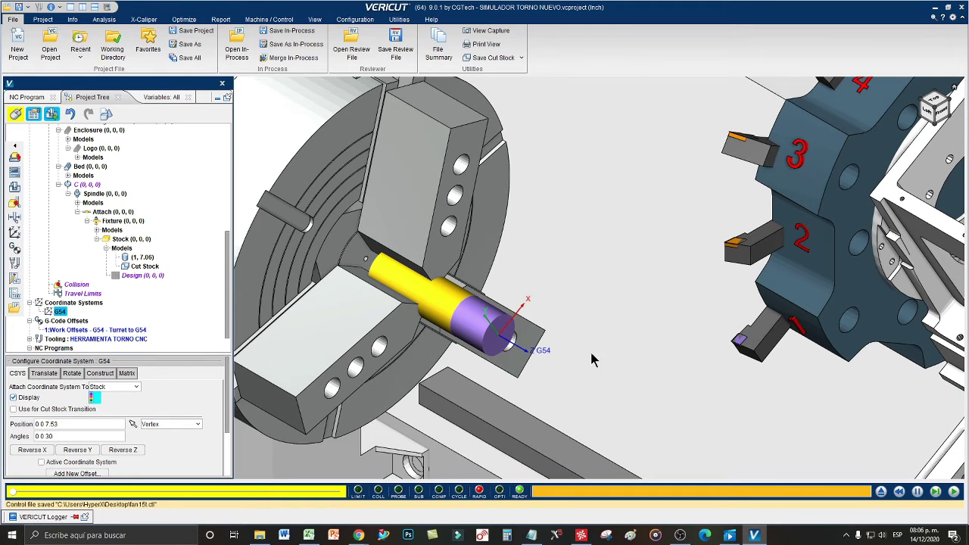
click(881, 491)
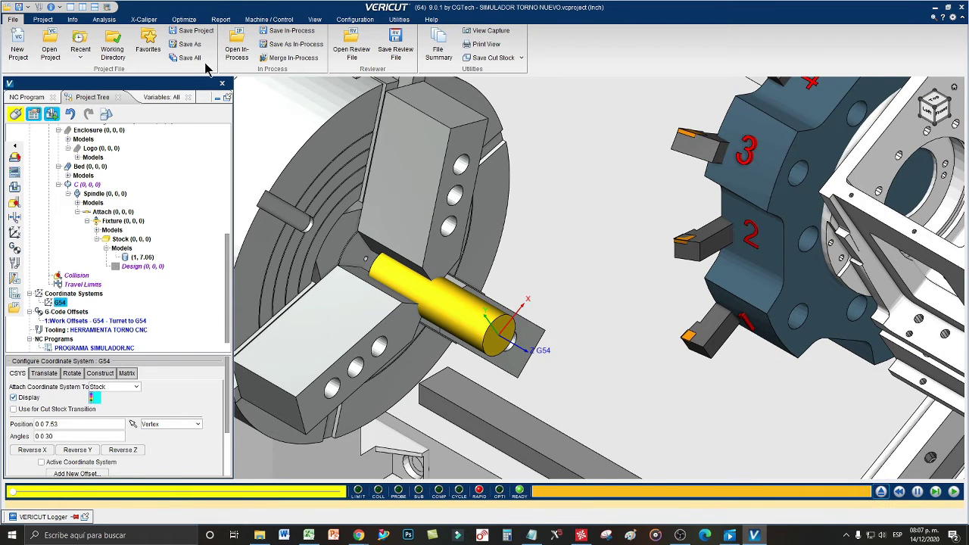
click(193, 59)
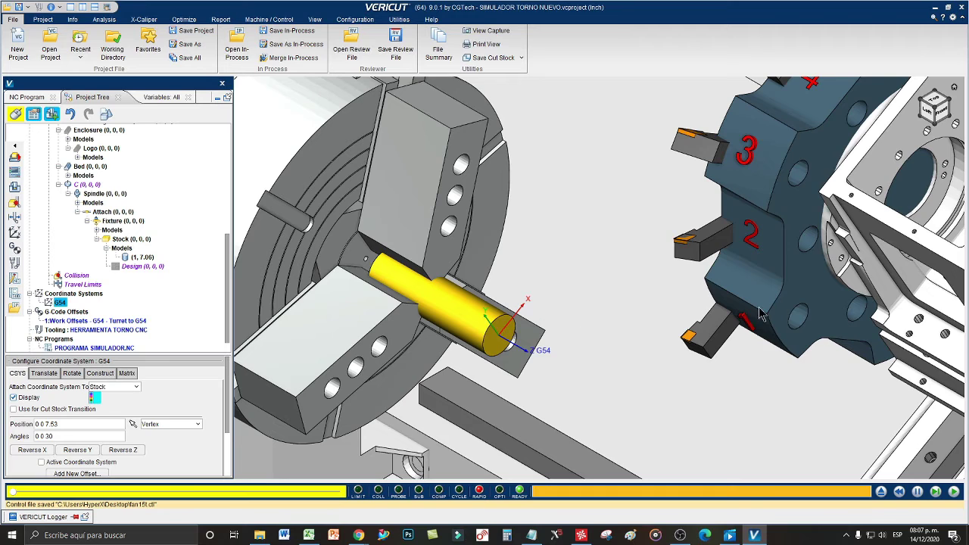
scroll(590, 397, down, 5)
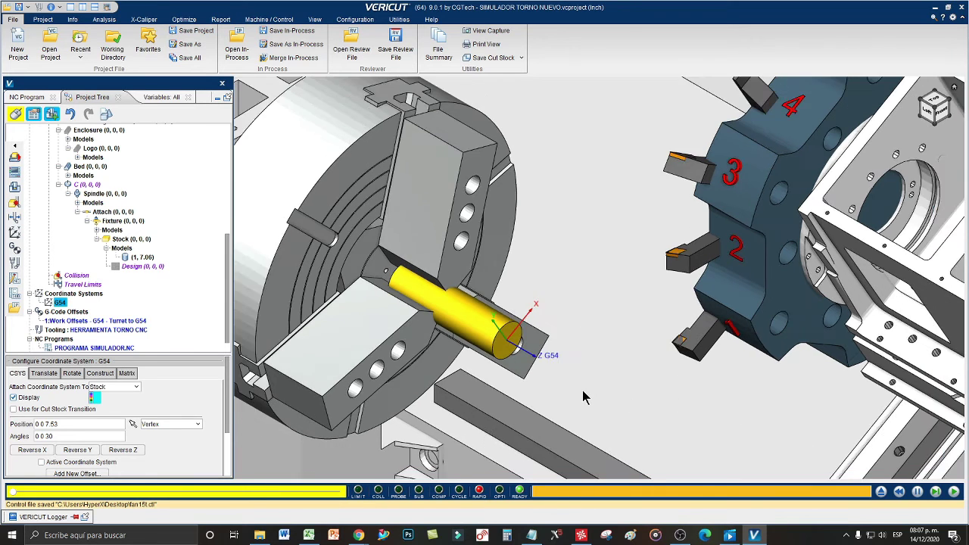
scroll(569, 409, up, 6)
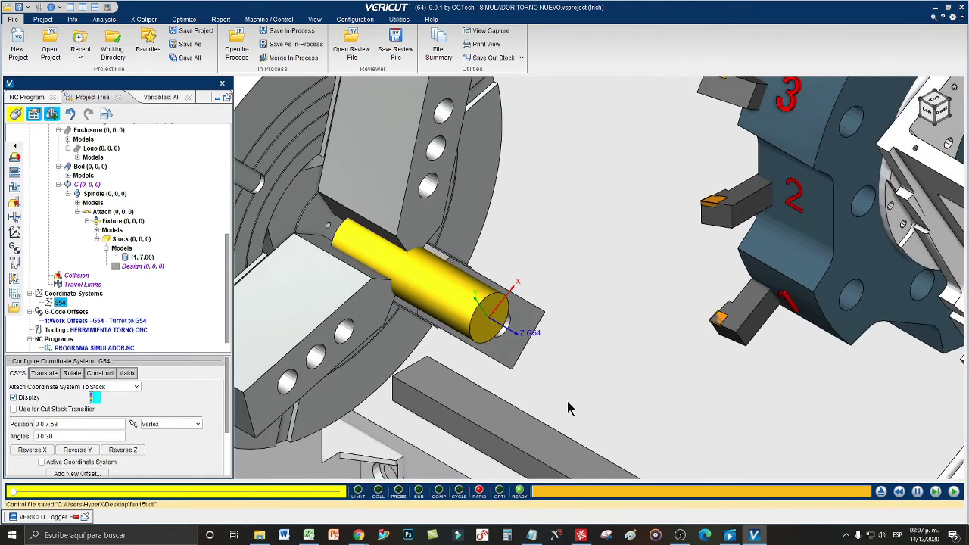
scroll(569, 409, up, 2)
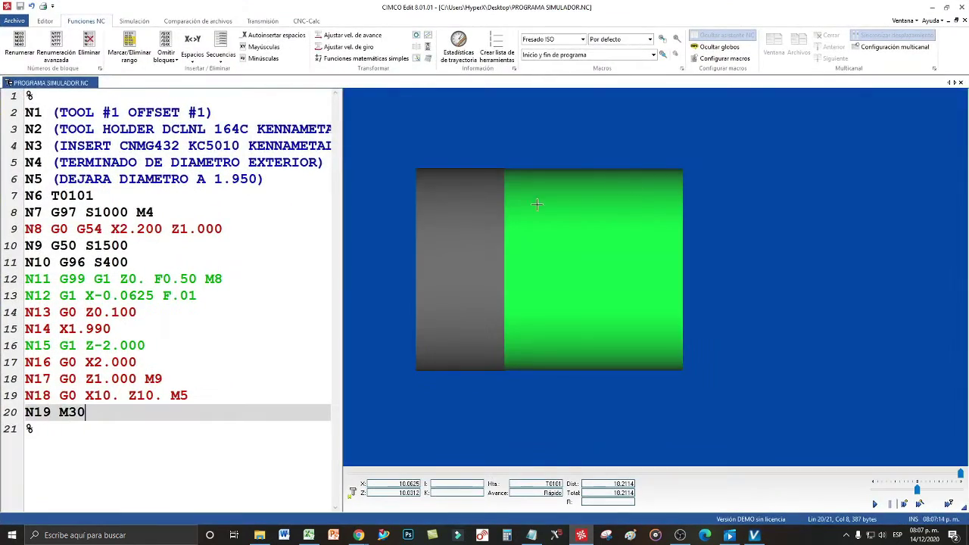
Switch to CIMCO Edit, play the turning simulation and jump through the program to block N14
click(875, 504)
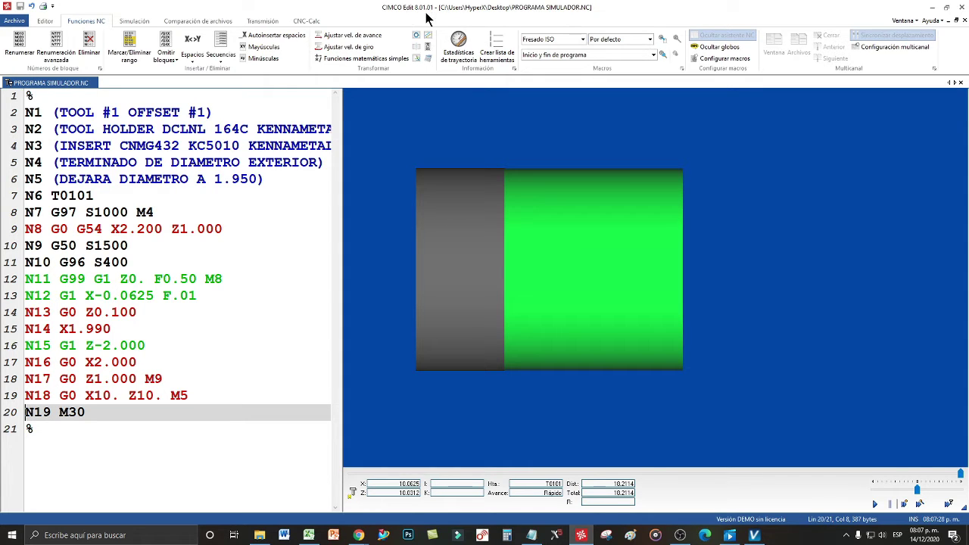
click(73, 219)
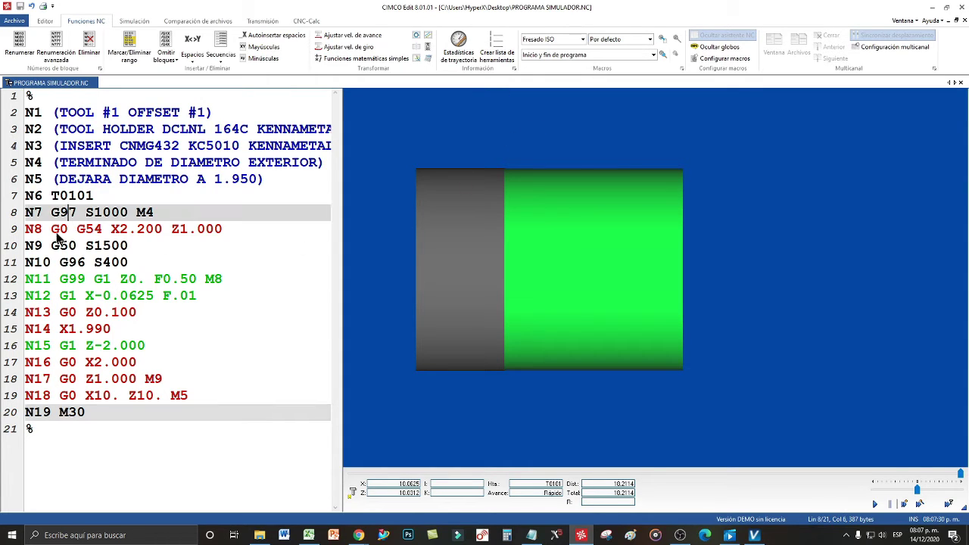
drag(51, 113, 136, 345)
click(145, 345)
click(159, 332)
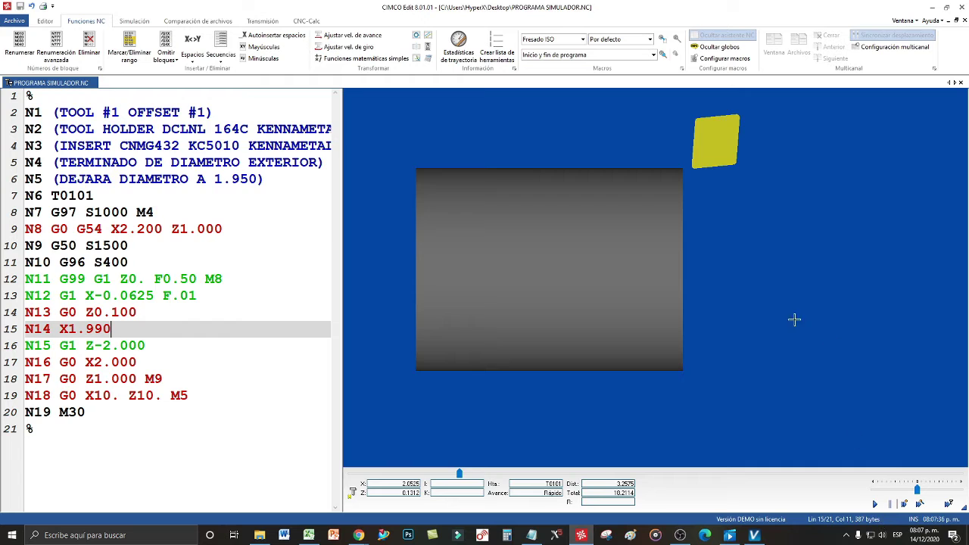
Play the toolpath simulation in an angled 3D view and examine the machined face and outer diameter
drag(766, 297, 713, 329)
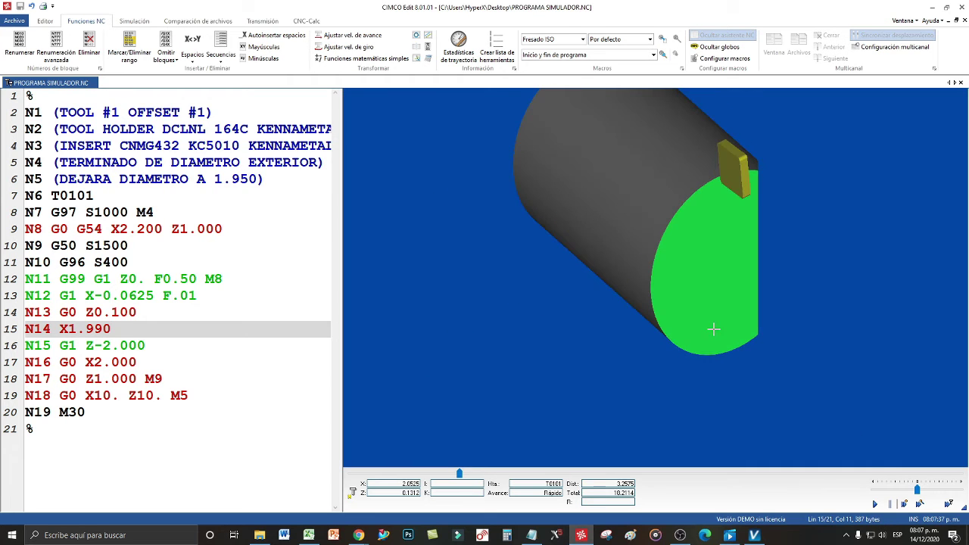
click(874, 504)
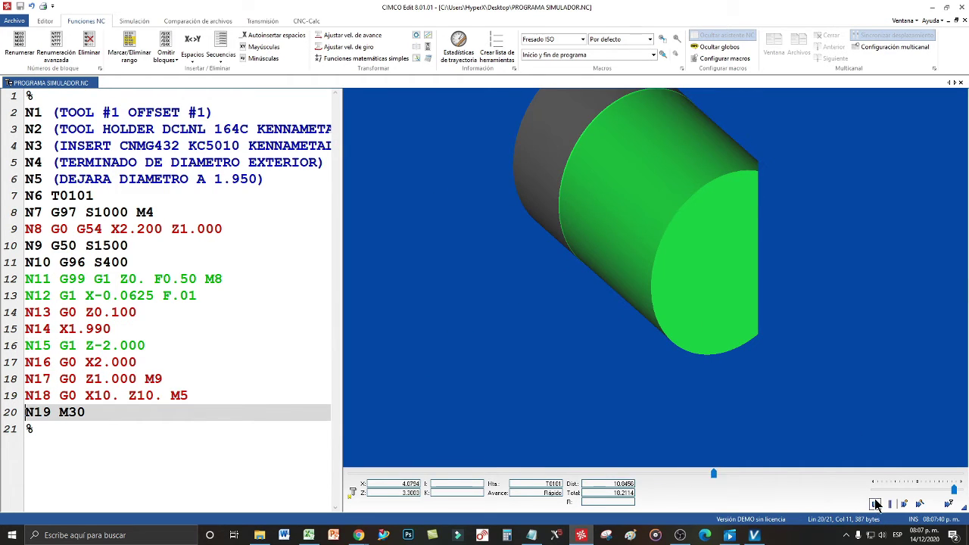
mouse_move(692, 371)
mouse_down()
mouse_move(720, 404)
mouse_move(765, 333)
mouse_move(679, 295)
mouse_move(656, 329)
mouse_move(723, 349)
mouse_move(785, 343)
mouse_move(791, 315)
mouse_up()
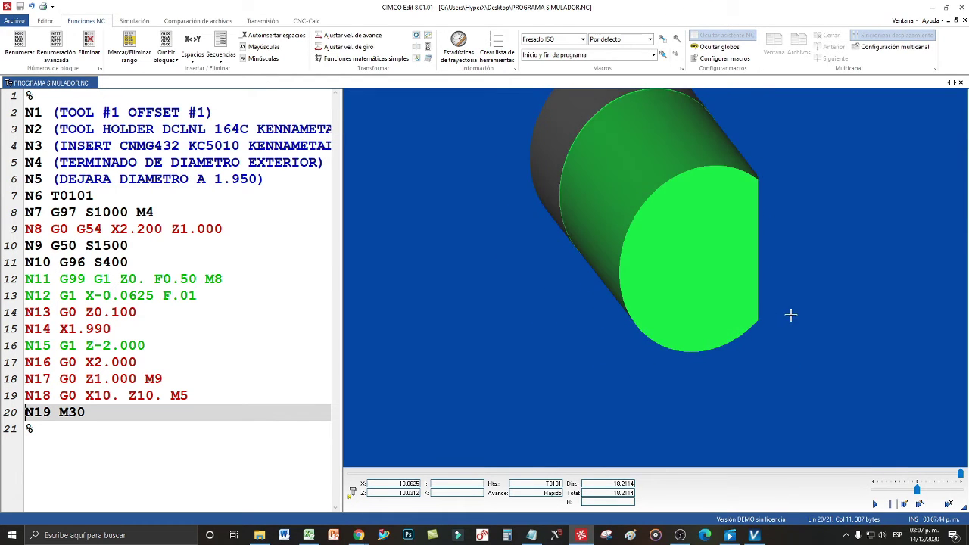
scroll(799, 325, up, 3)
scroll(681, 353, down, 3)
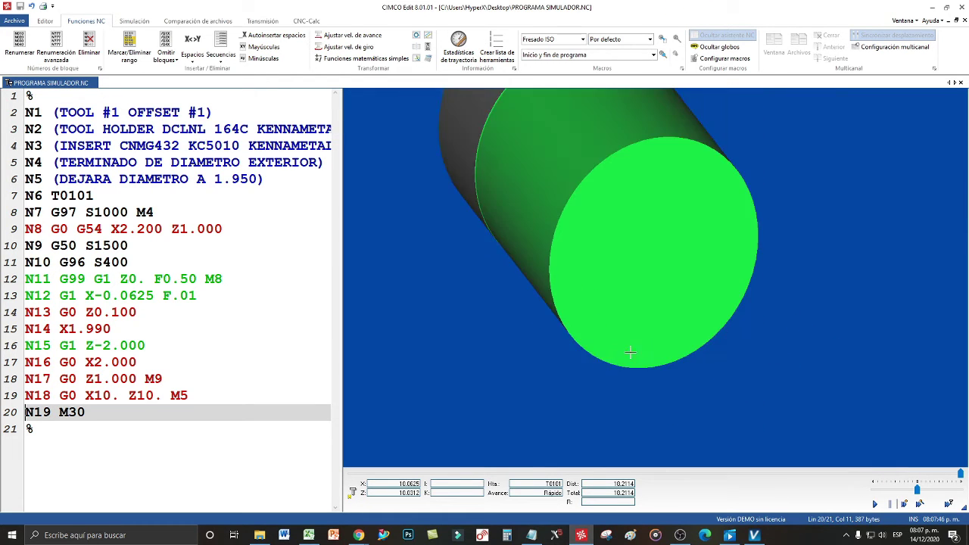
scroll(629, 353, down, 2)
scroll(626, 352, up, 2)
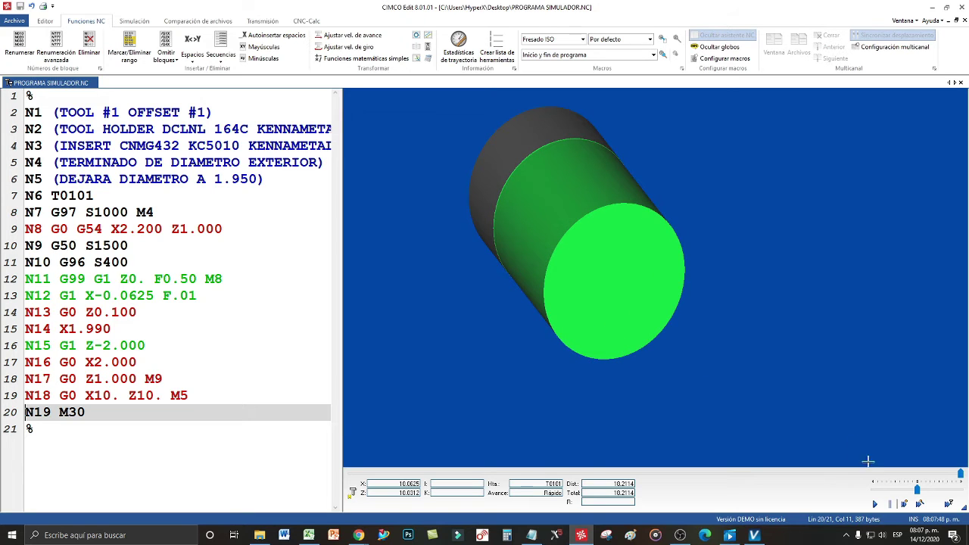
Replay the turning simulation twice while examining the cylinder from an angle, and restore the default side view
click(874, 503)
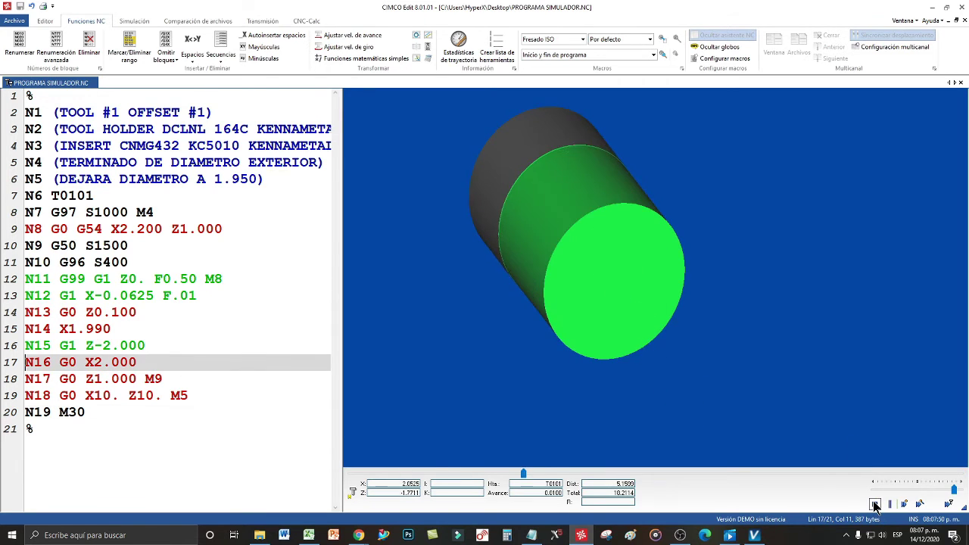
drag(645, 253, 477, 306)
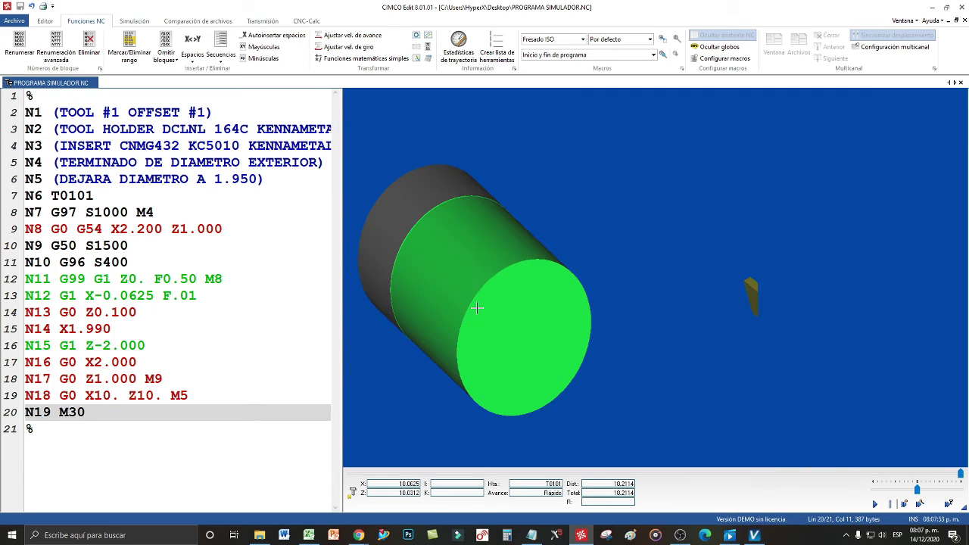
click(875, 503)
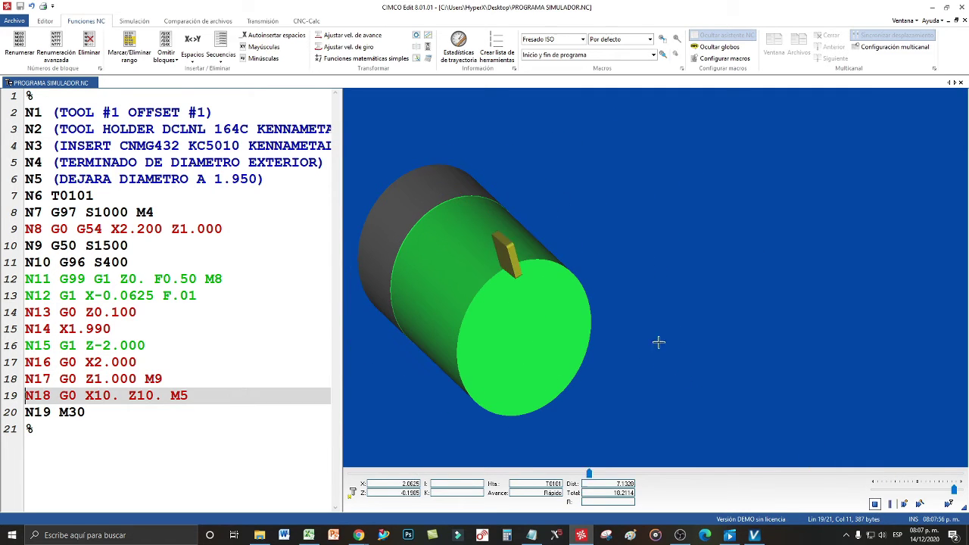
drag(525, 257, 518, 284)
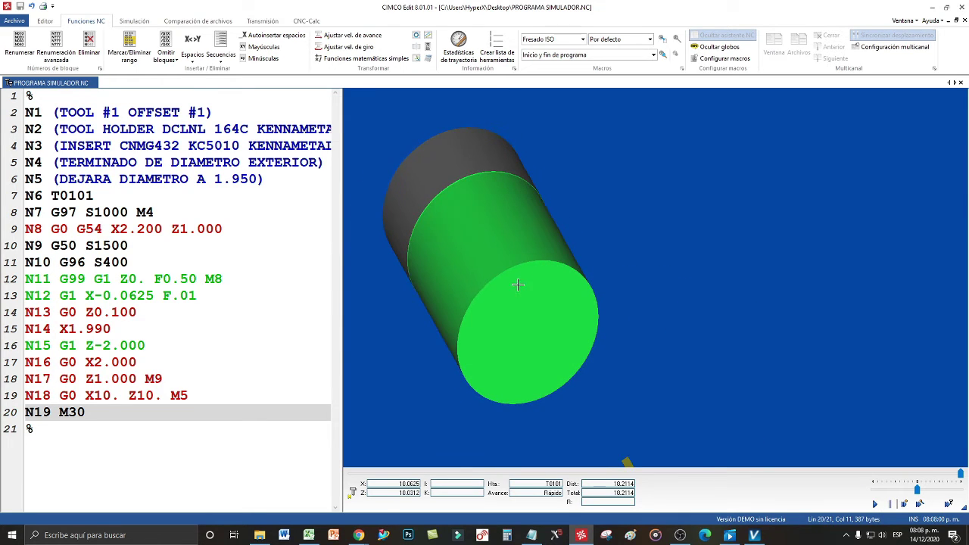
click(126, 23)
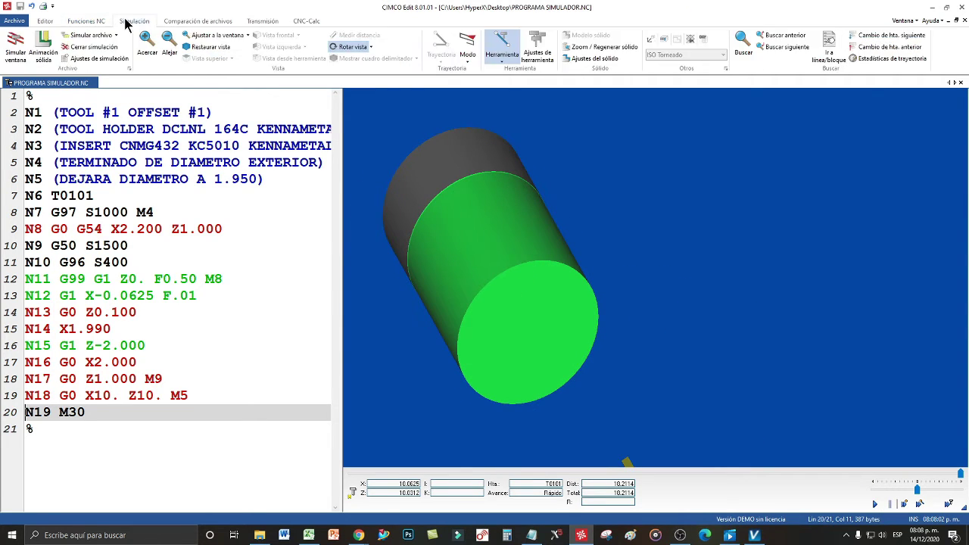
click(211, 47)
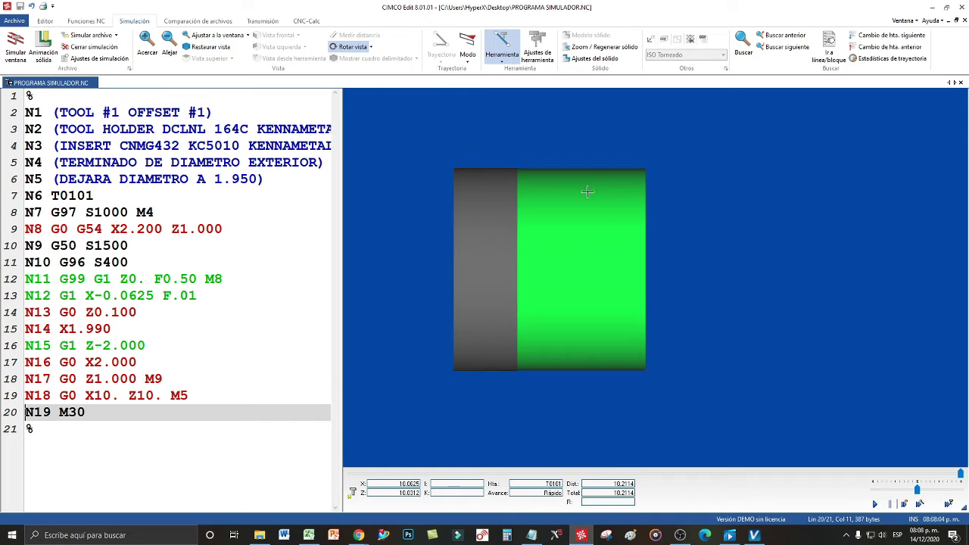
Change block N14 to X1.900 and play the simulation to check the turned diameter
click(113, 330)
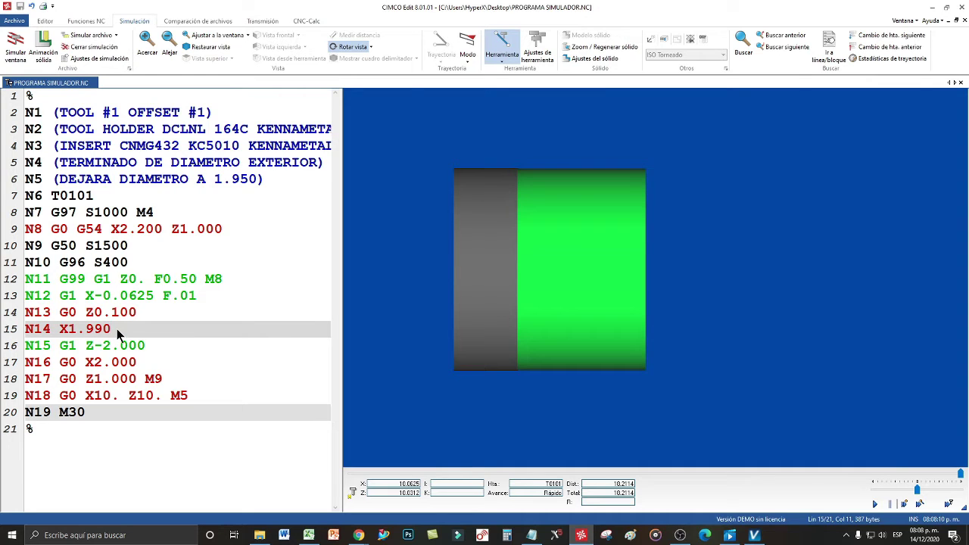
key(BackSpace)
key(BackSpace)
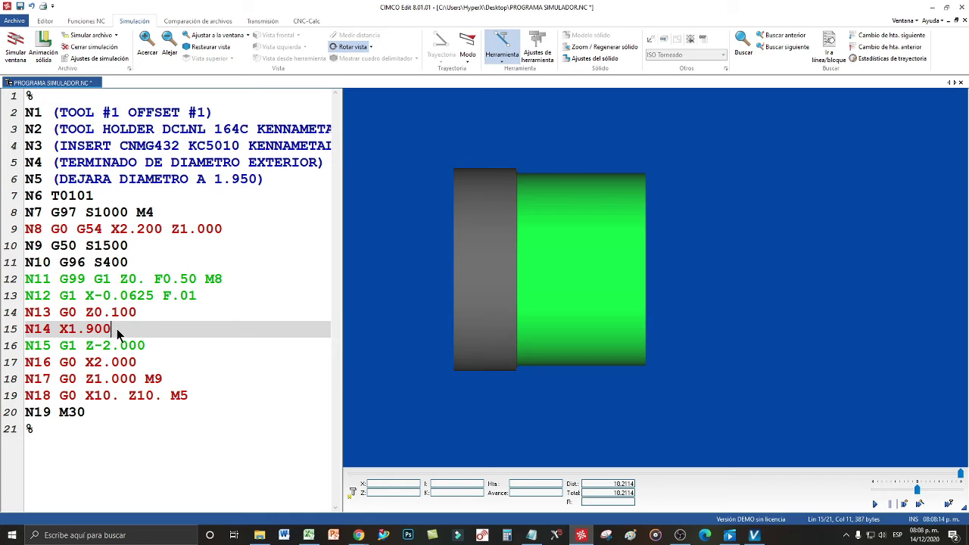
click(875, 505)
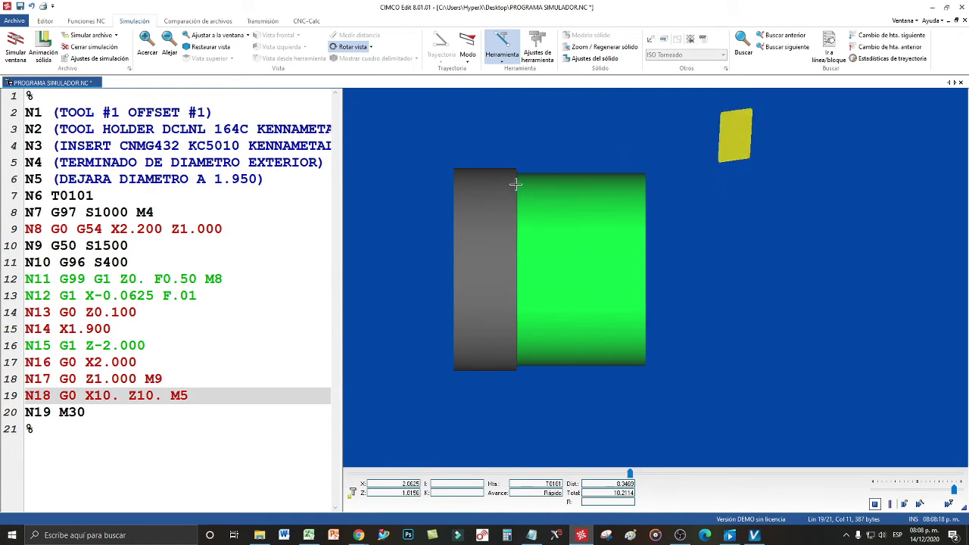
Shorten the coordinate in block N14 to X1. and replay the simulation of the diameter cut
click(118, 329)
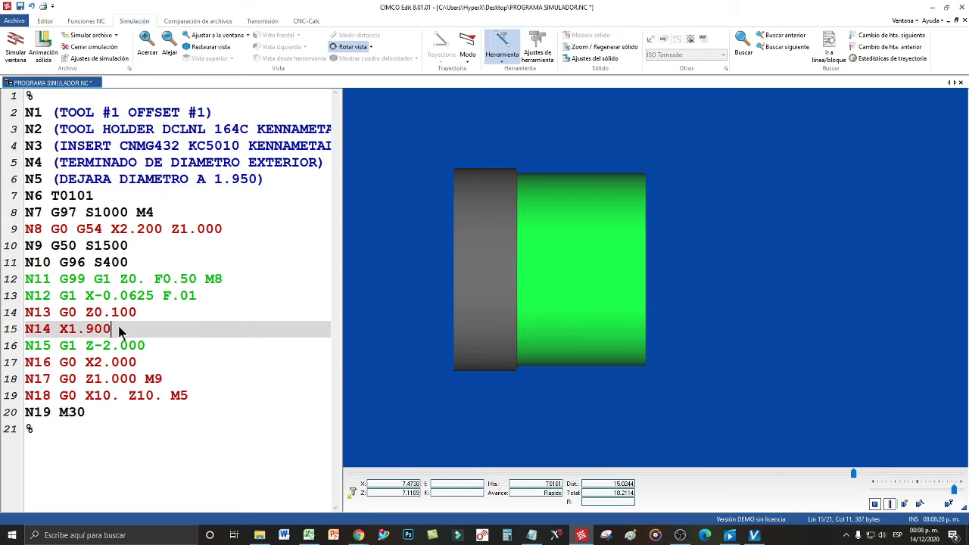
key(BackSpace)
key(BackSpace)
key(BackSpace)
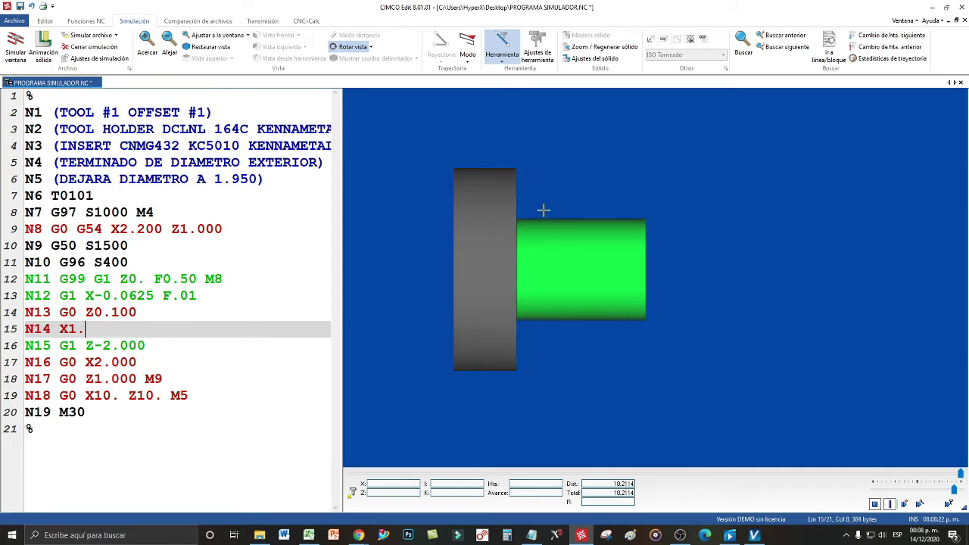
click(877, 505)
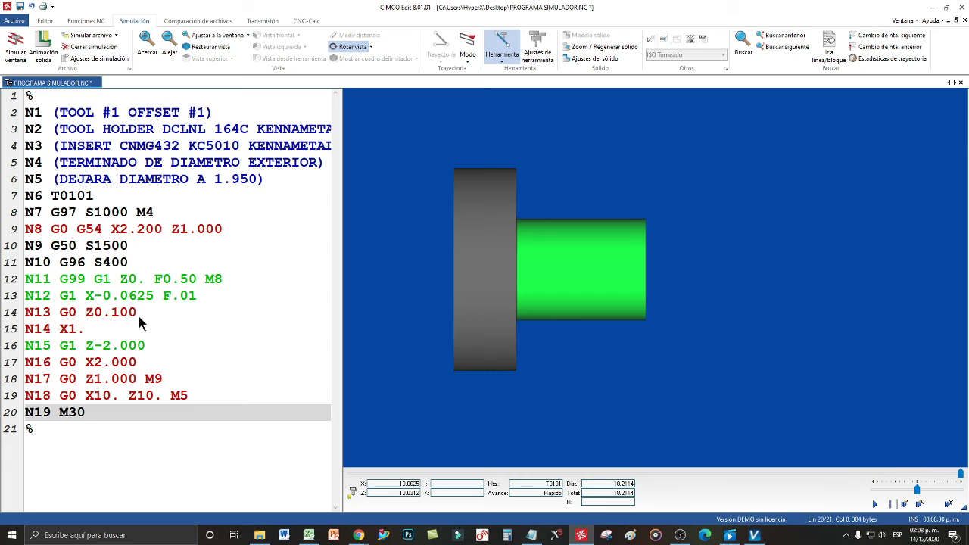
Change block N14 to X1.25 and run the simulation with that turning diameter
click(104, 328)
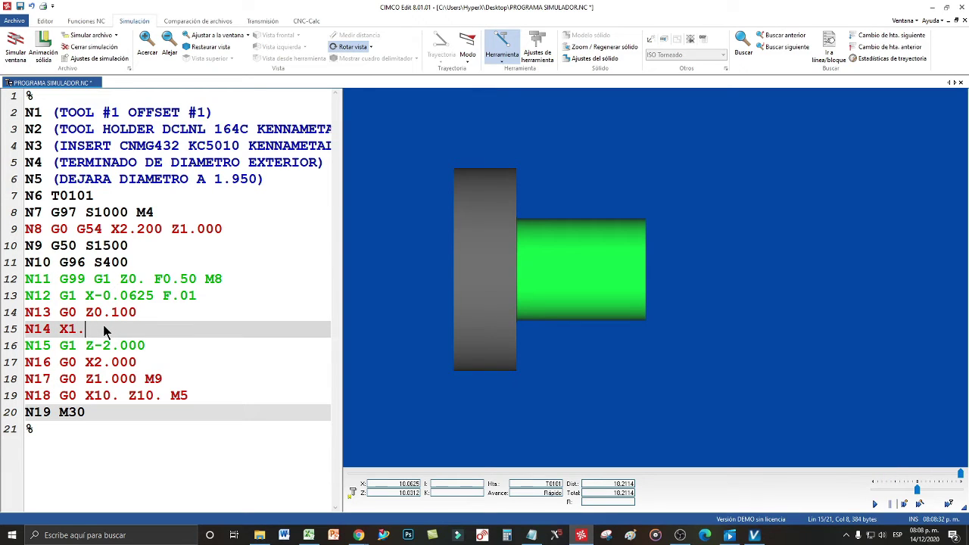
text(25)
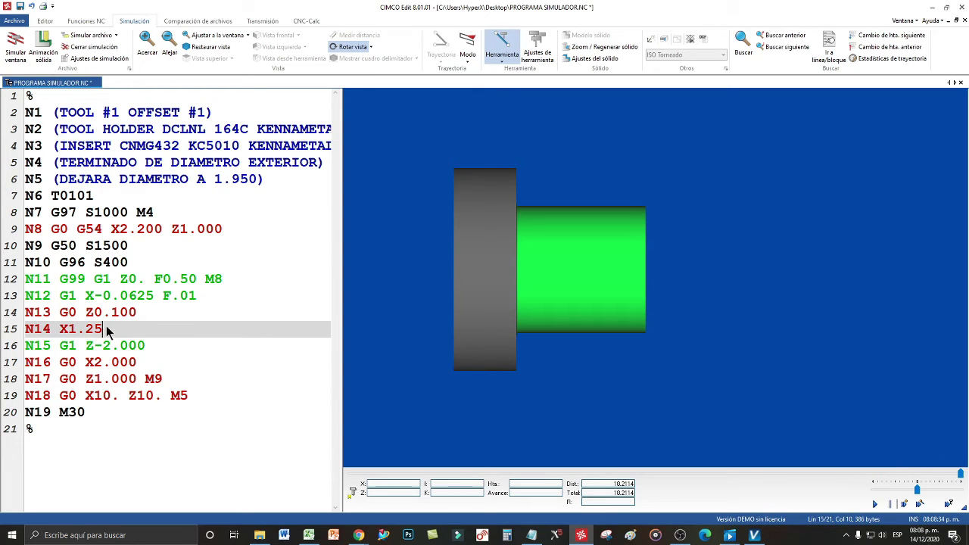
click(875, 503)
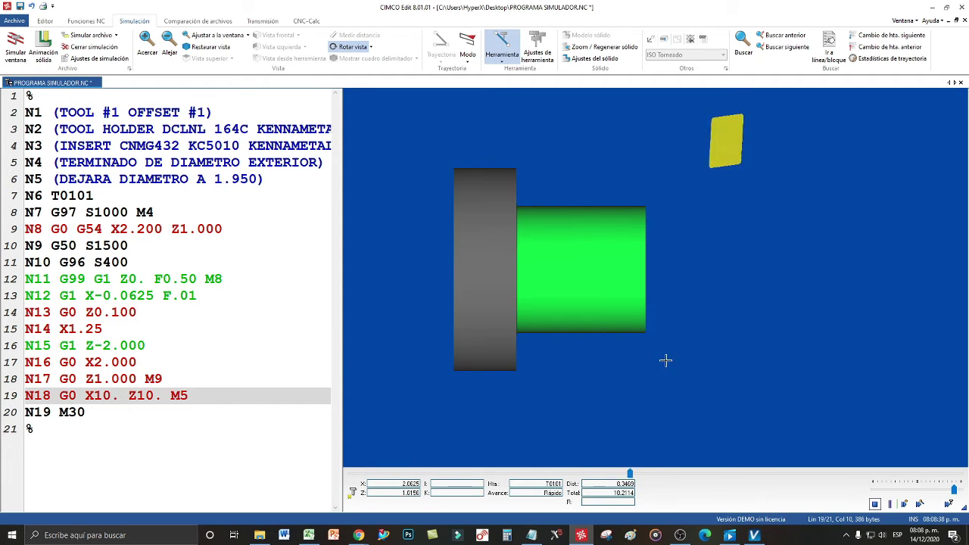
Set the turning diameter in block N14 to X1.5
drag(115, 331, 89, 331)
text(5)
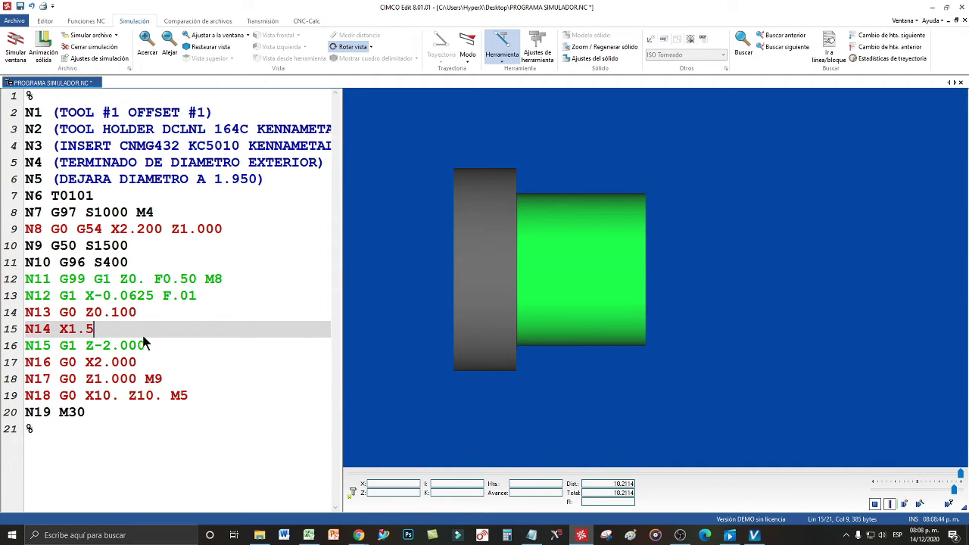
Try smaller turning diameters in block N14, first X1. and then X.5
key(BackSpace)
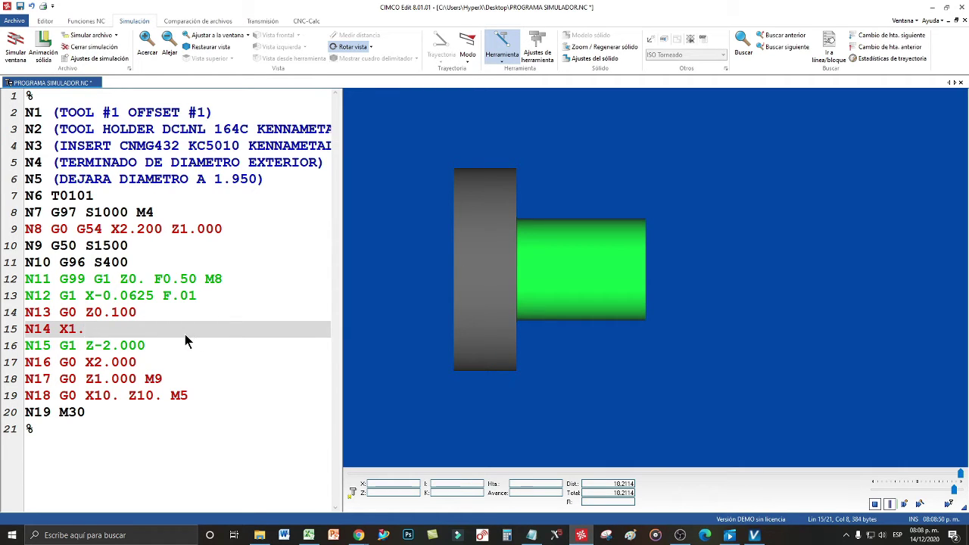
key(BackSpace)
key(BackSpace)
text(.5)
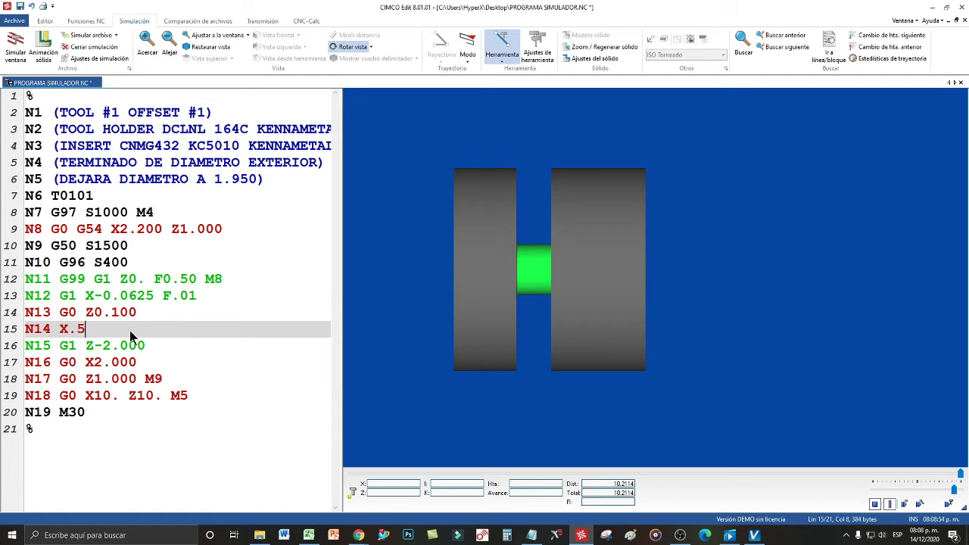
Change the coordinate in block N14 from X.5 back to X1
key(BackSpace)
key(BackSpace)
text(1.)
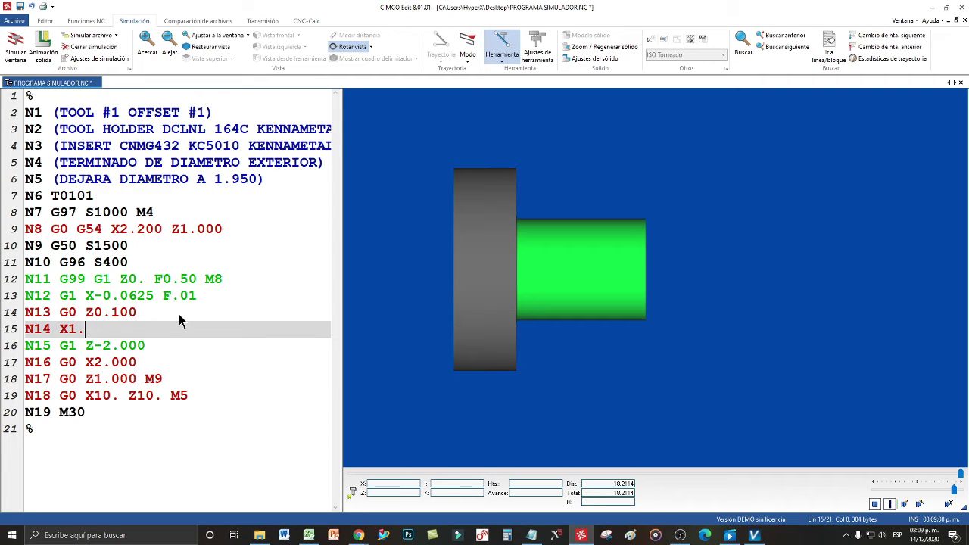
Change block N14 to X2. and play the simulation at a reduced speed
key(BackSpace)
key(BackSpace)
text(2.)
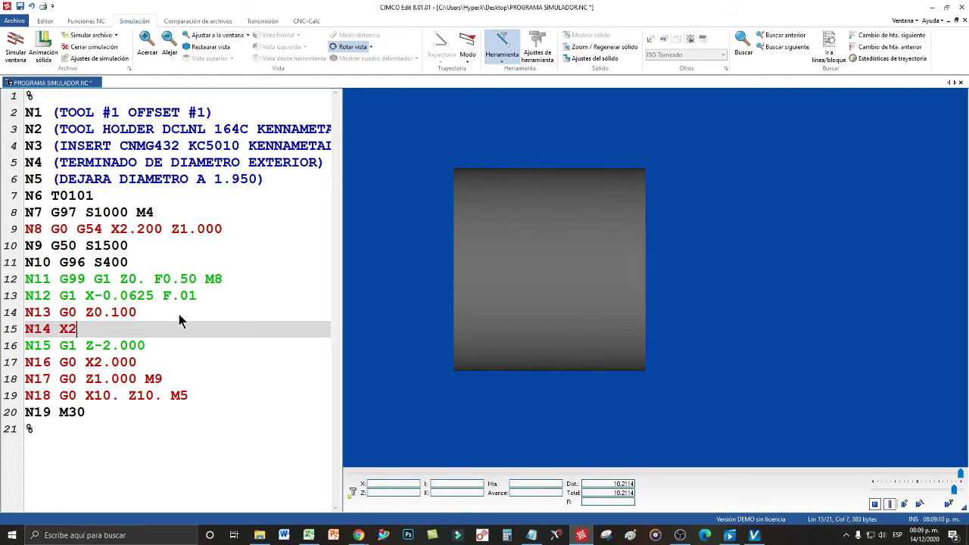
click(876, 505)
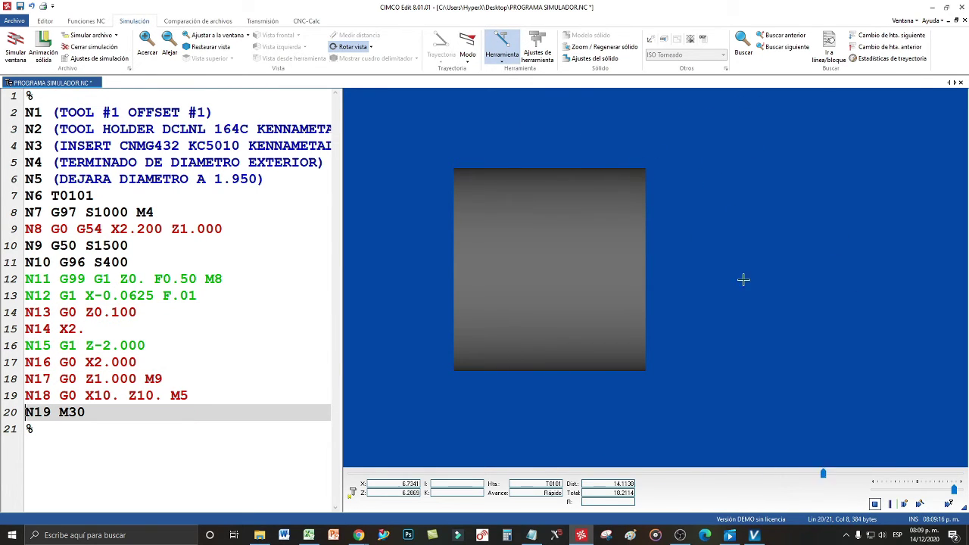
click(877, 504)
drag(954, 490, 932, 490)
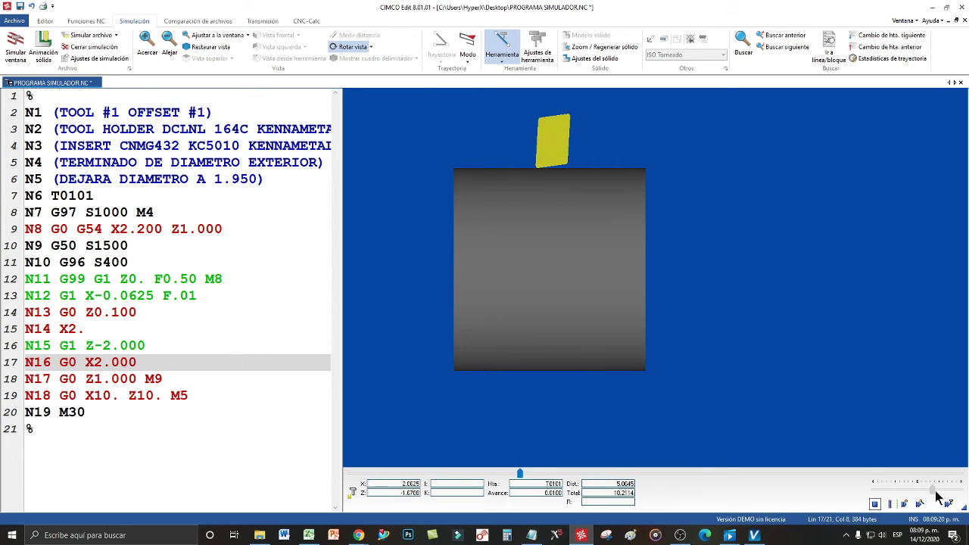
Examine up close how the insert passes along the stock's outer surface with the X2. diameter
scroll(540, 173, up, 3)
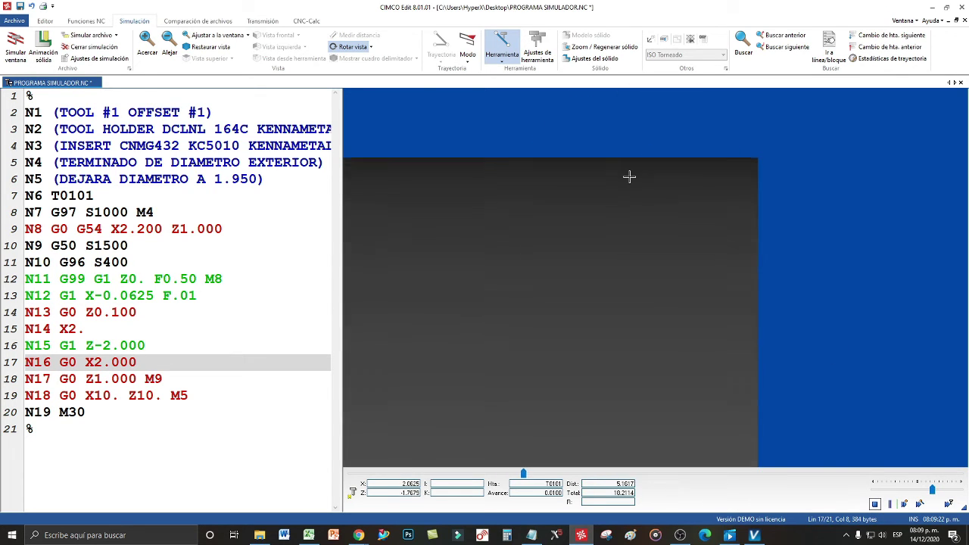
scroll(629, 179, down, 1)
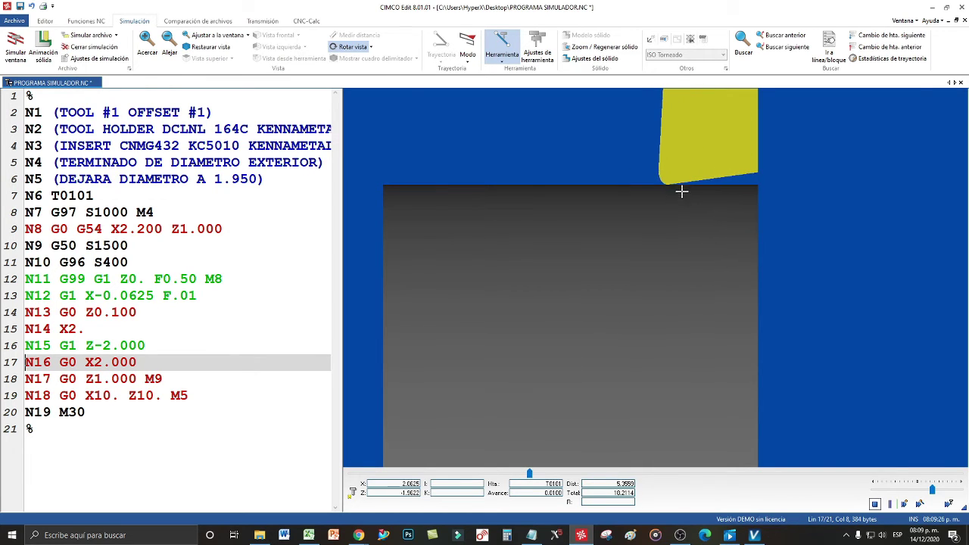
scroll(671, 199, up, 1)
scroll(662, 199, down, 2)
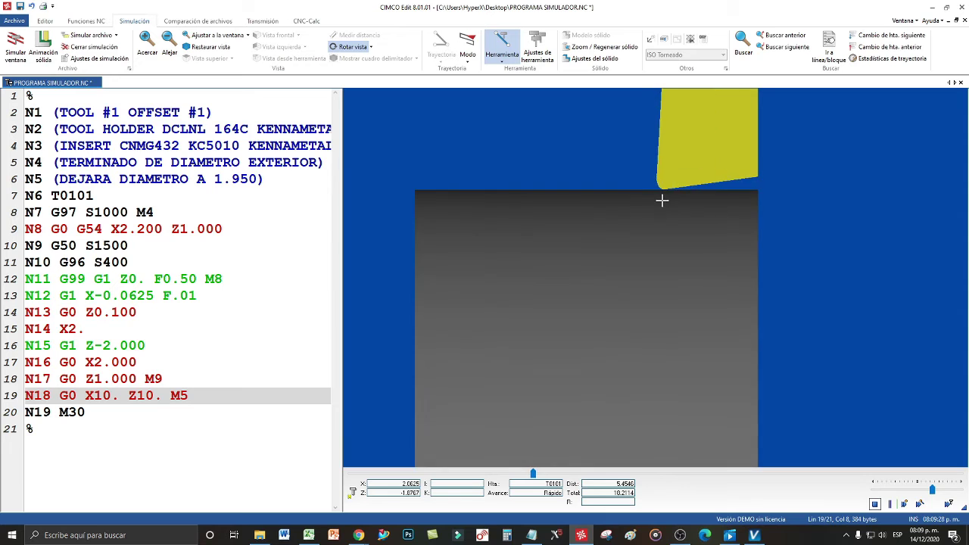
scroll(487, 280, down, 3)
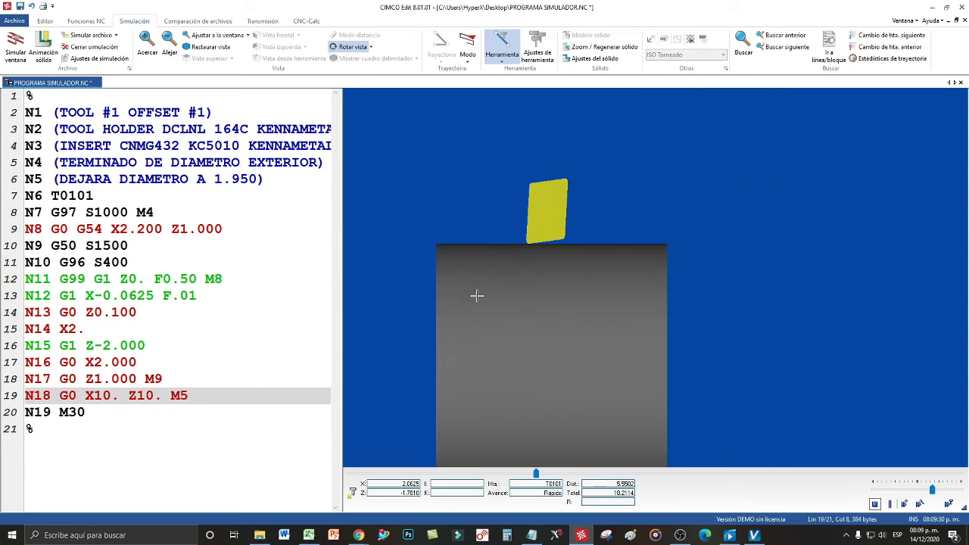
scroll(533, 408, up, 4)
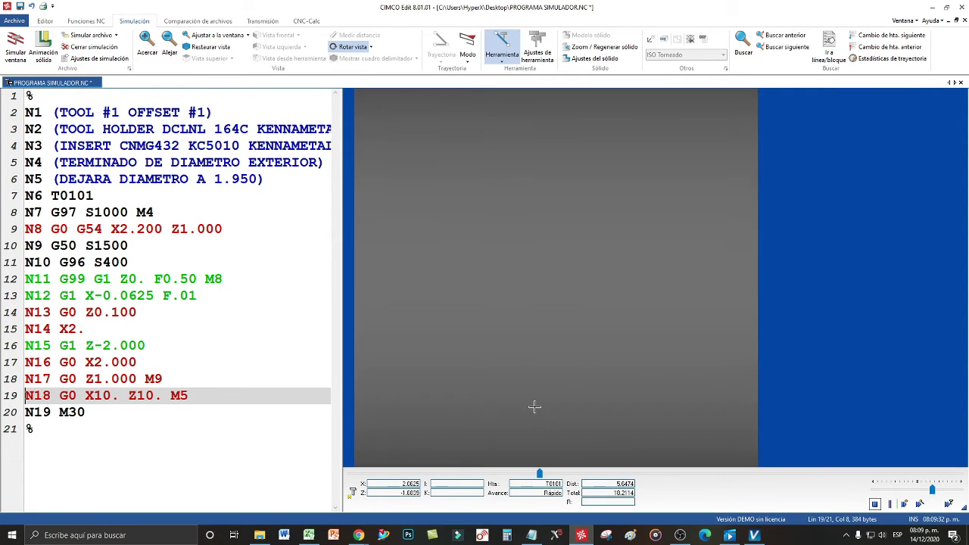
scroll(535, 401, down, 1)
scroll(538, 393, up, 1)
scroll(549, 379, down, 3)
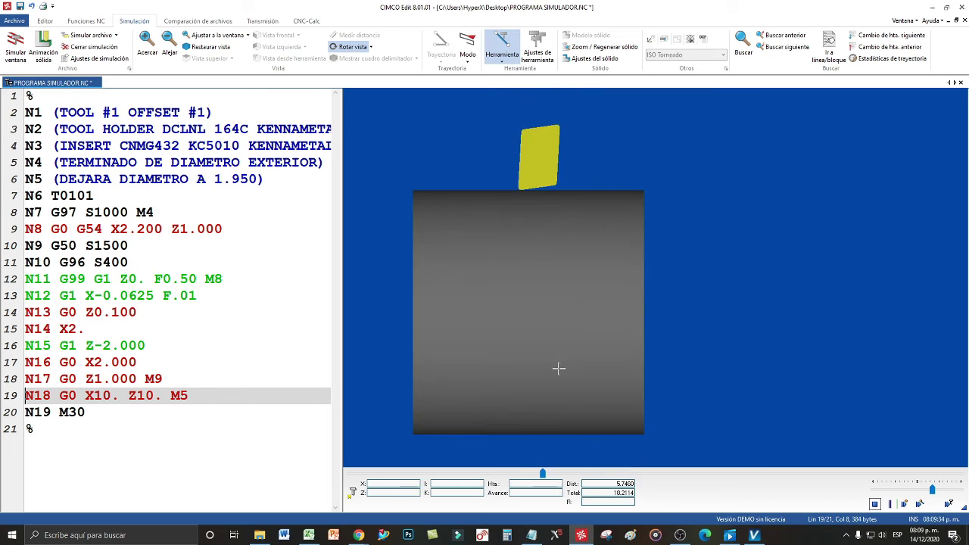
Lower the simulation speed further and play the X2. pass through to the program end
drag(932, 490, 917, 490)
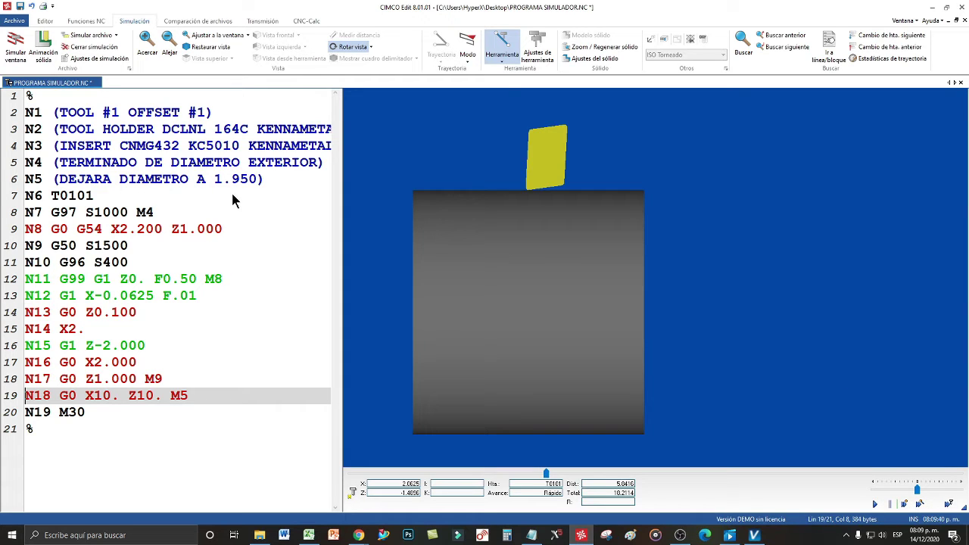
click(874, 504)
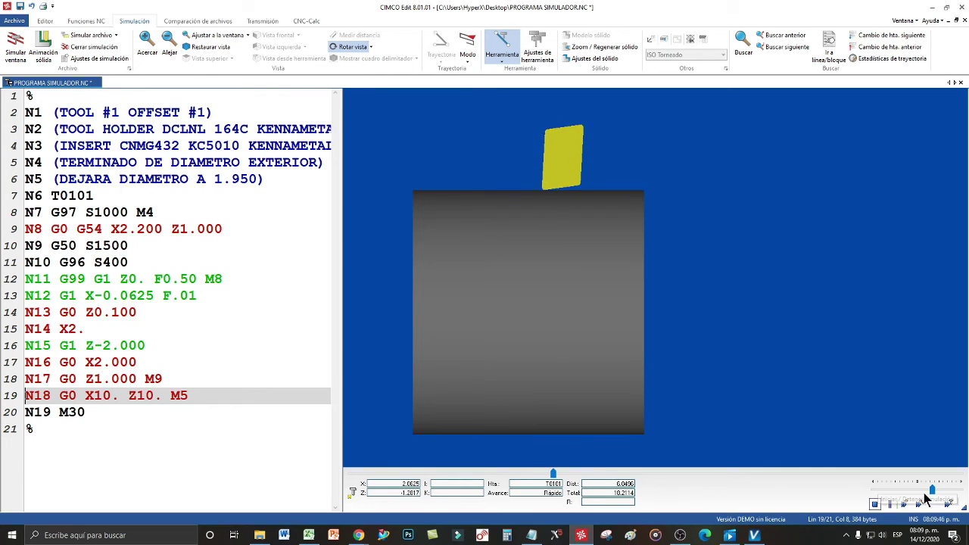
click(877, 506)
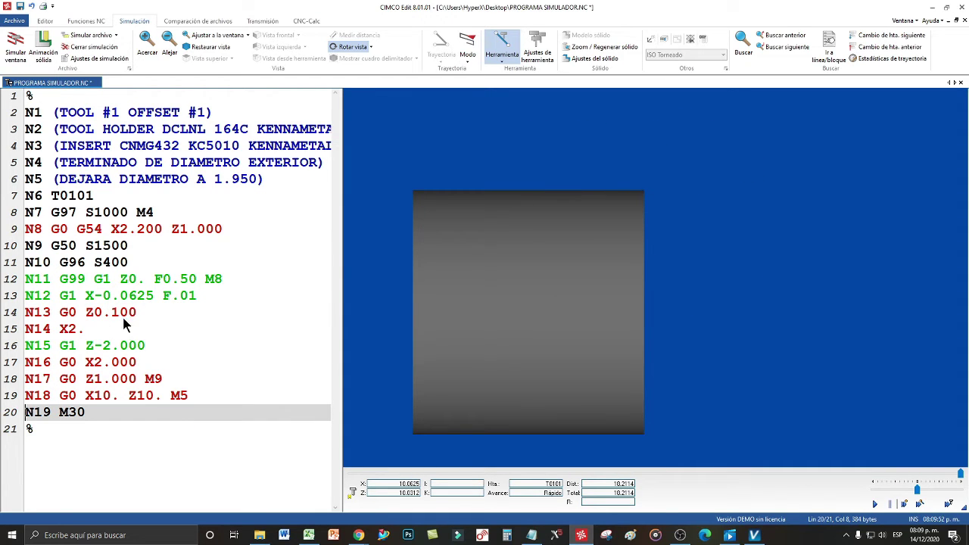
Set the turning diameter in block N14 to X1.900 and play the simulation again
click(96, 330)
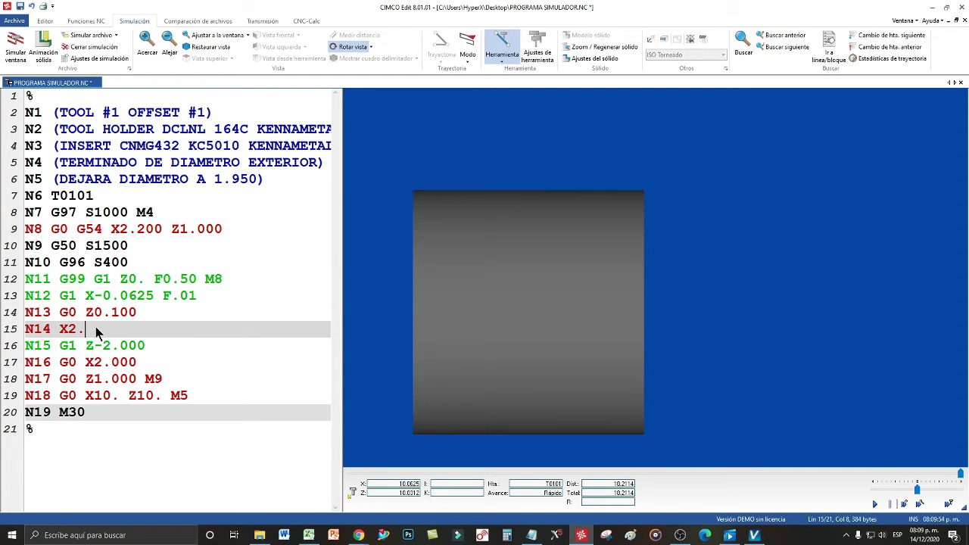
key(BackSpace)
key(BackSpace)
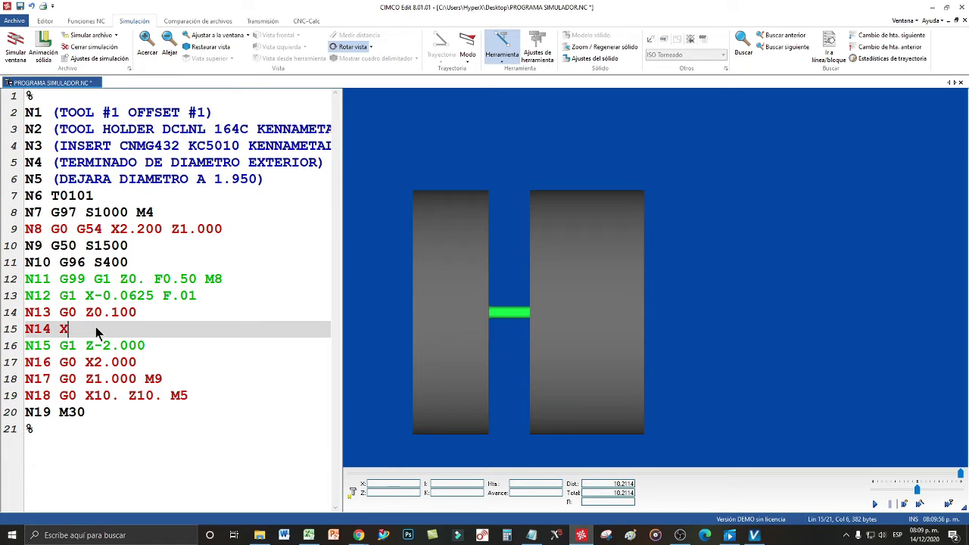
text(1.95)
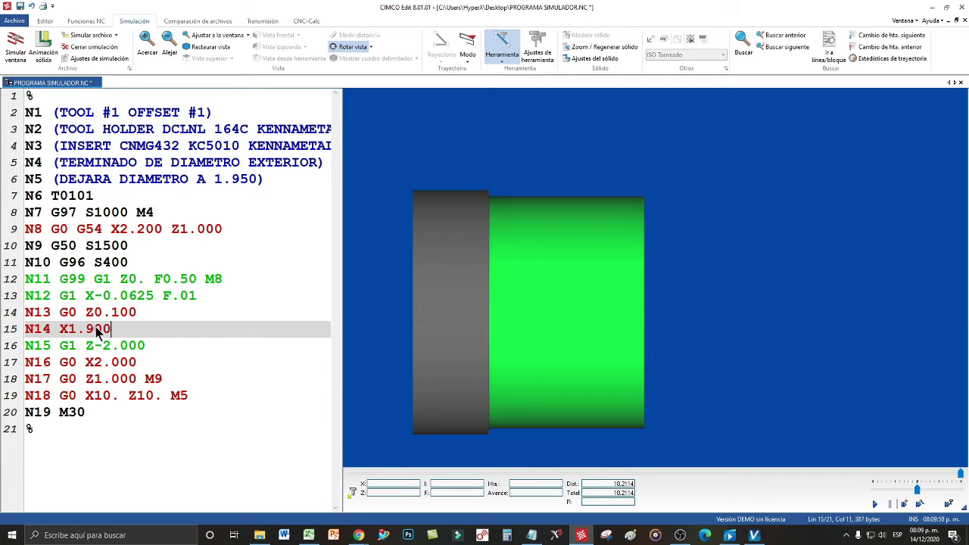
click(874, 505)
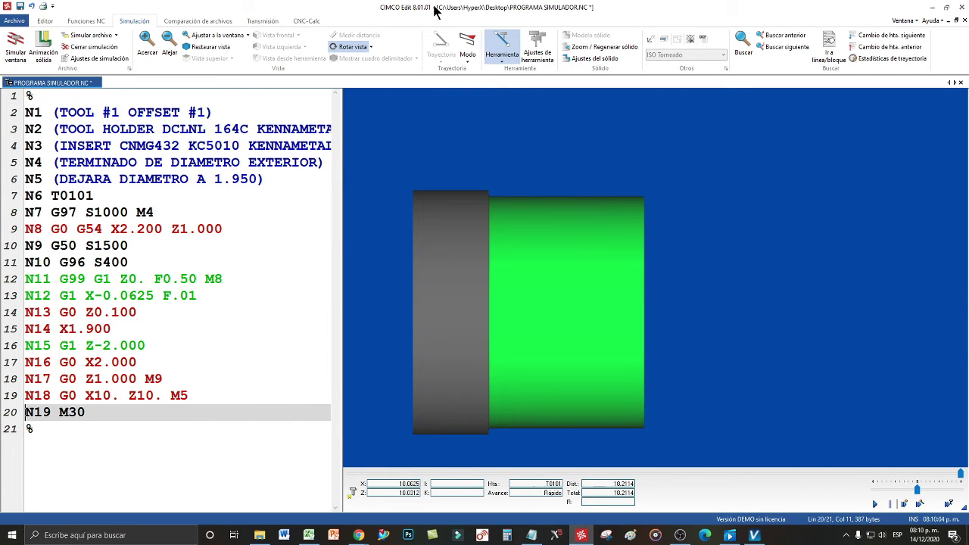
Switch to VERICUT and run the lathe machining simulation on the stock
drag(436, 9, 827, 54)
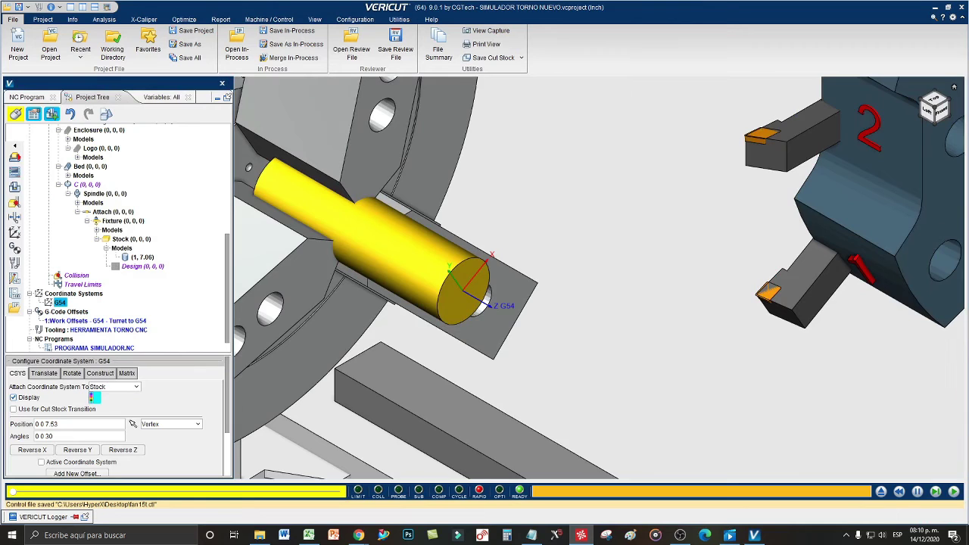
click(954, 492)
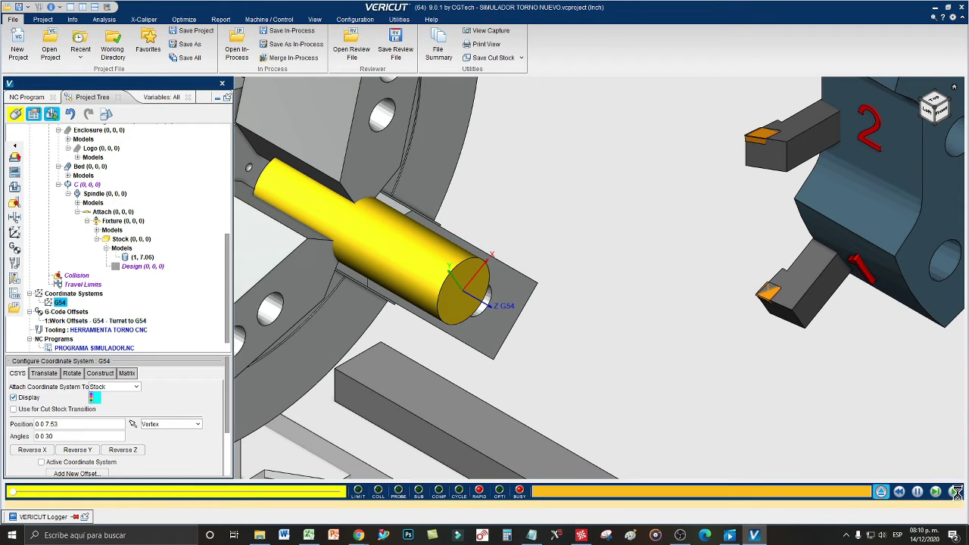
click(954, 492)
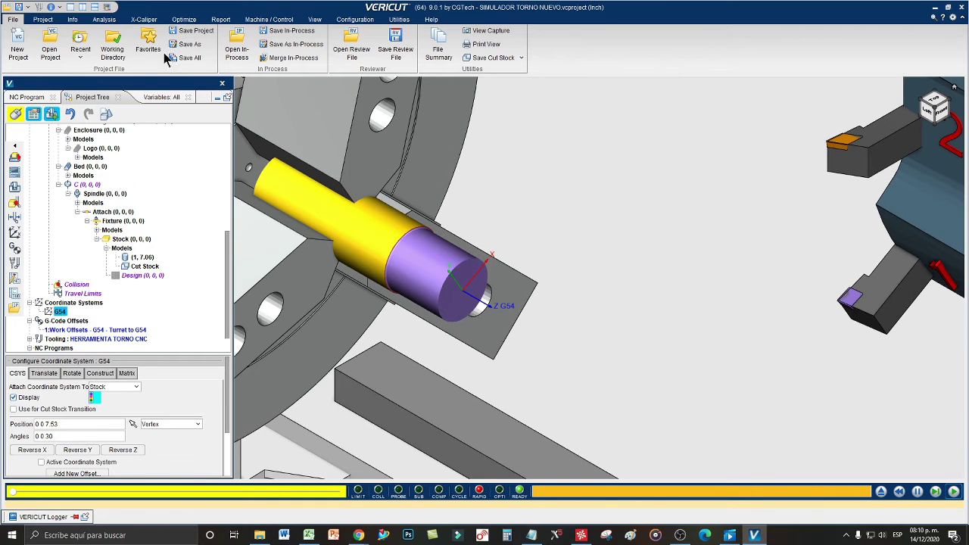
Measure the turned section's diameter with the X-Caliper Diameter/Radius tool and place the dimension clear of the part
click(143, 19)
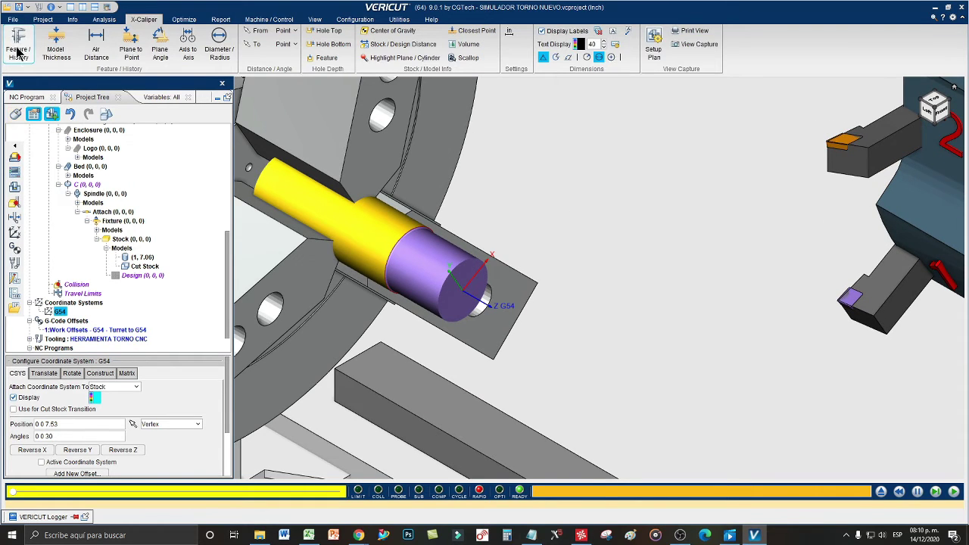
click(219, 46)
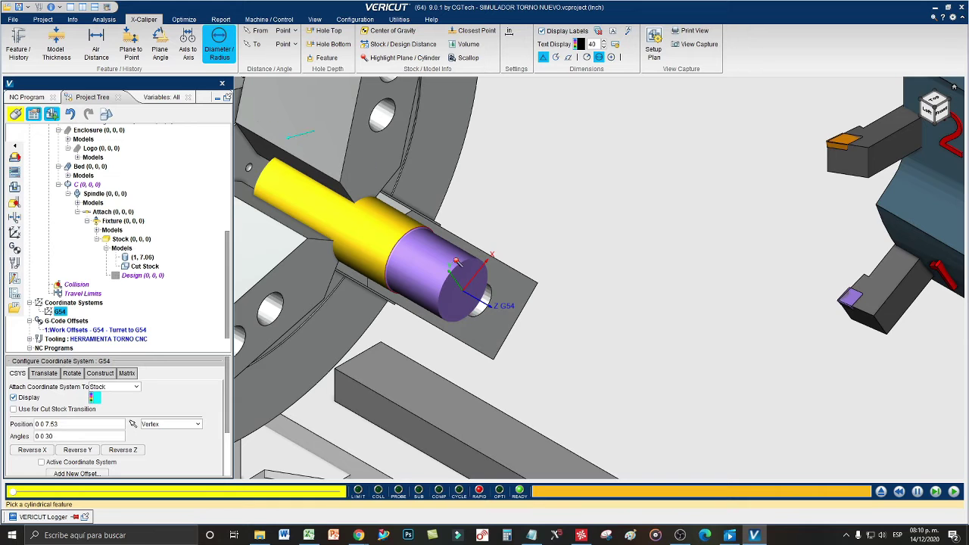
click(458, 260)
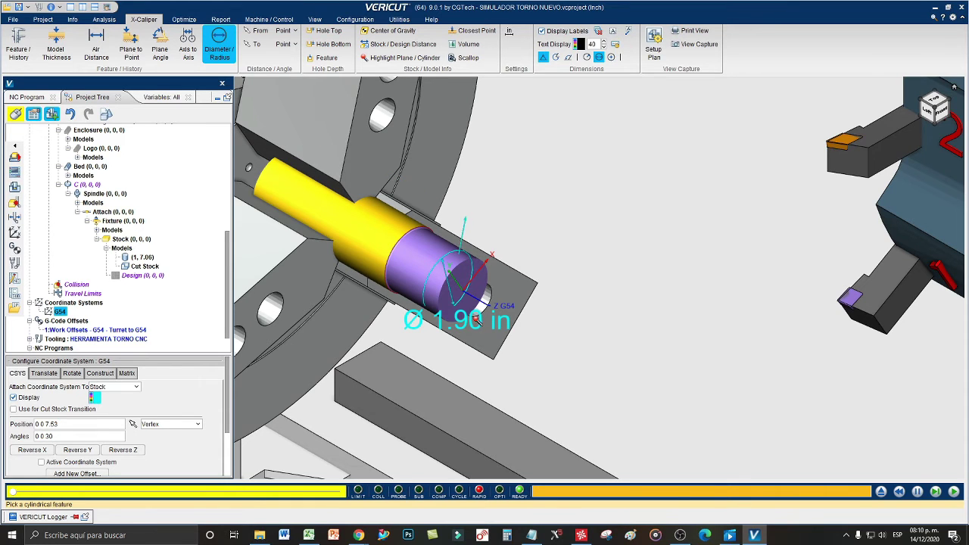
ctrl+drag(545, 251, 583, 227)
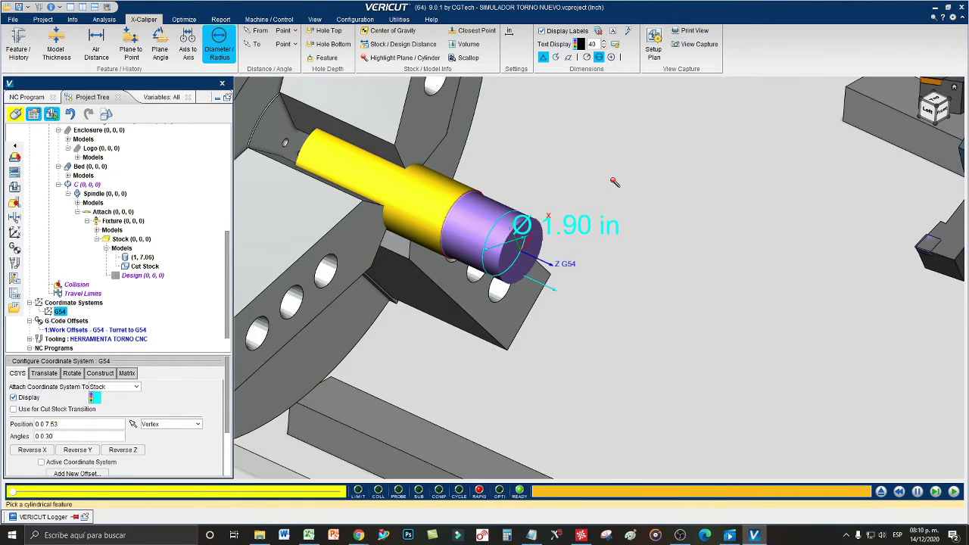
click(636, 203)
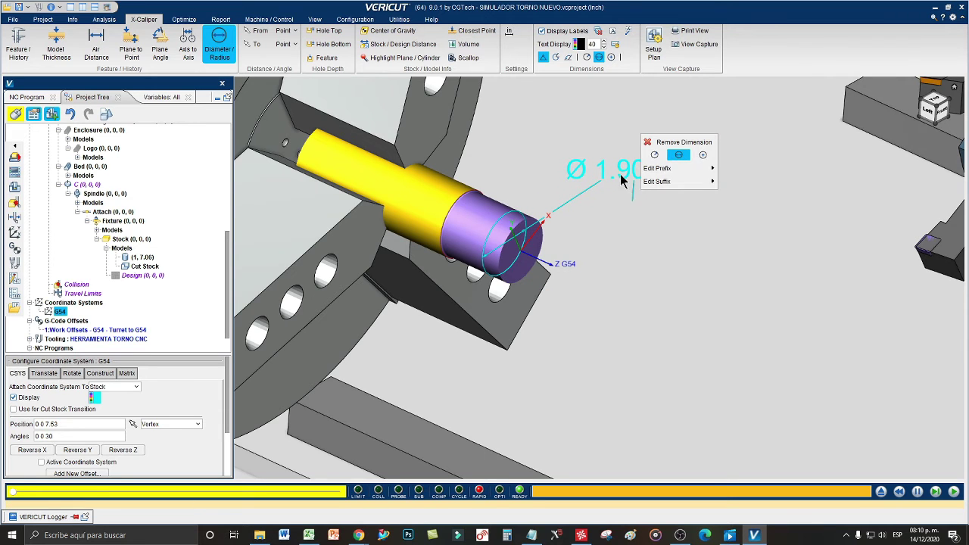
click(621, 179)
click(621, 176)
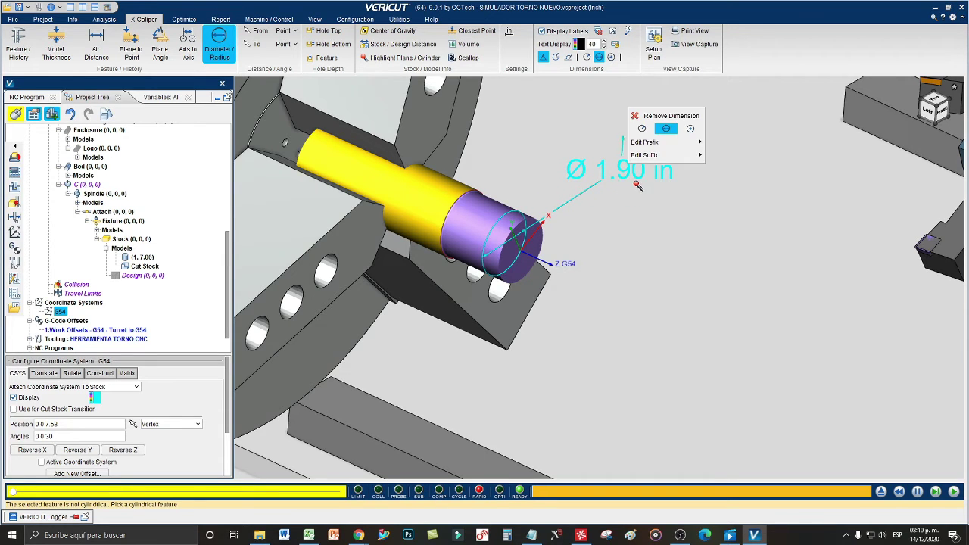
ctrl+drag(604, 255, 599, 275)
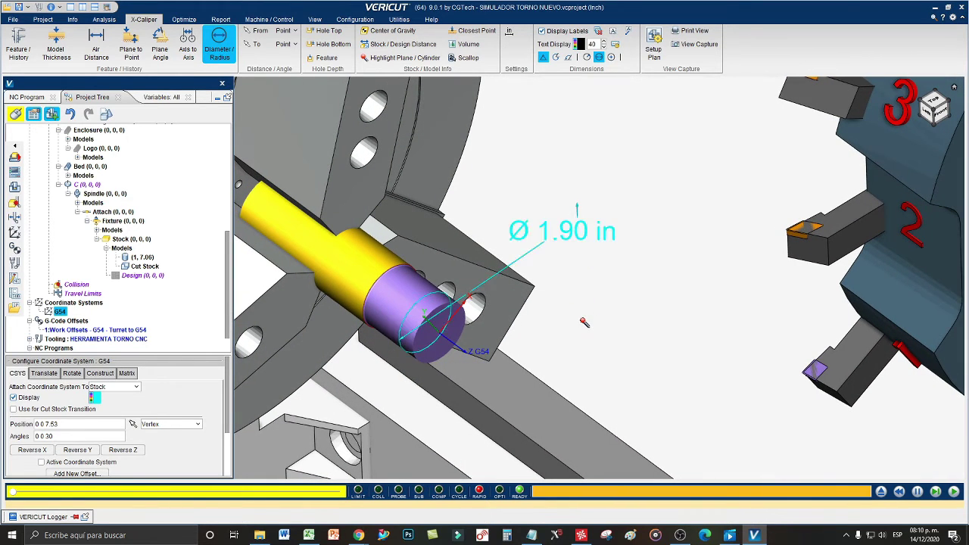
Reset the VERICUT model to uncut stock and run the machining simulation again
click(881, 491)
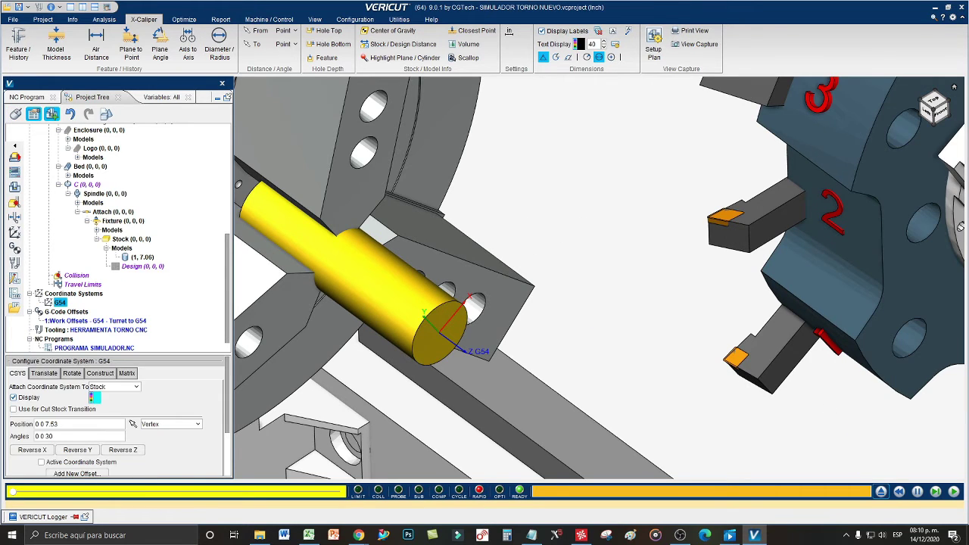
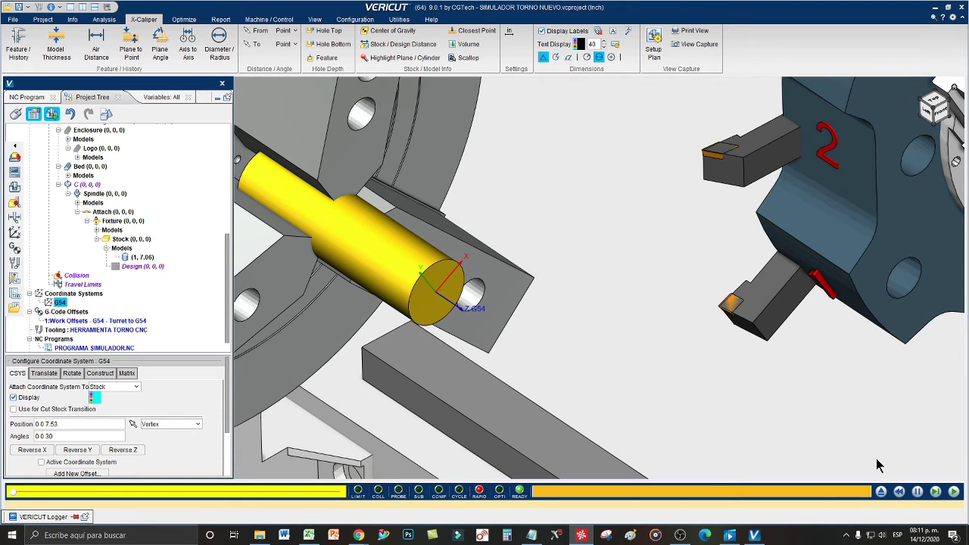
click(882, 491)
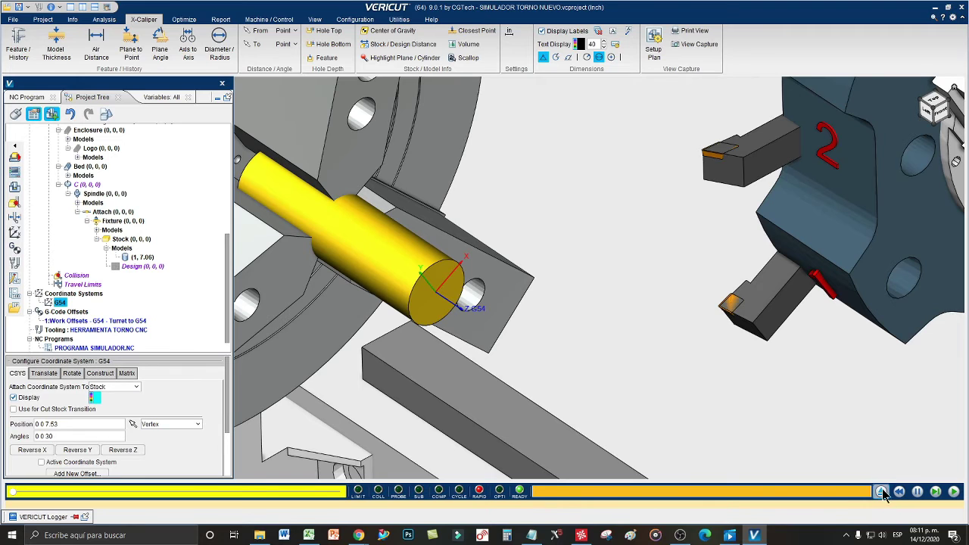
click(954, 491)
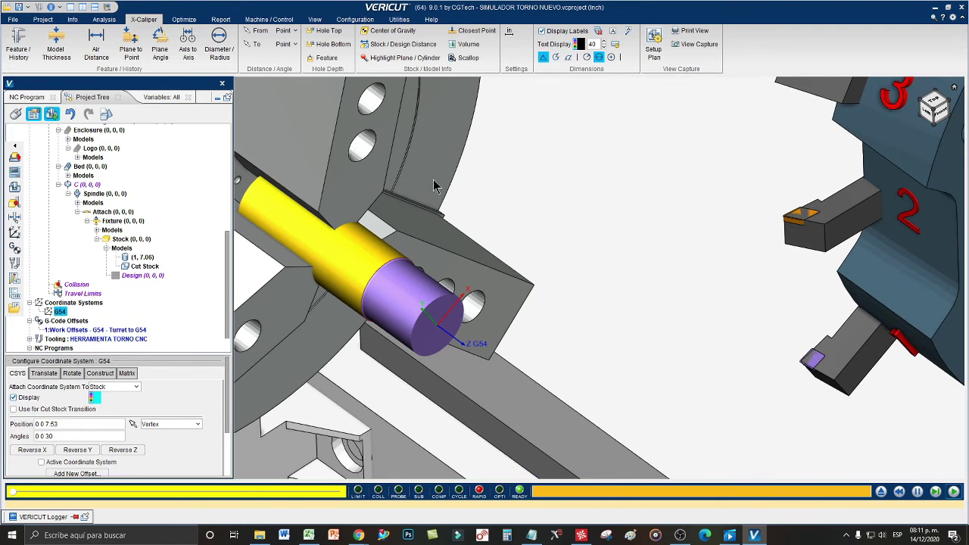
Measure the diameter of the newly turned section using the Diameter/Radius tool
click(220, 46)
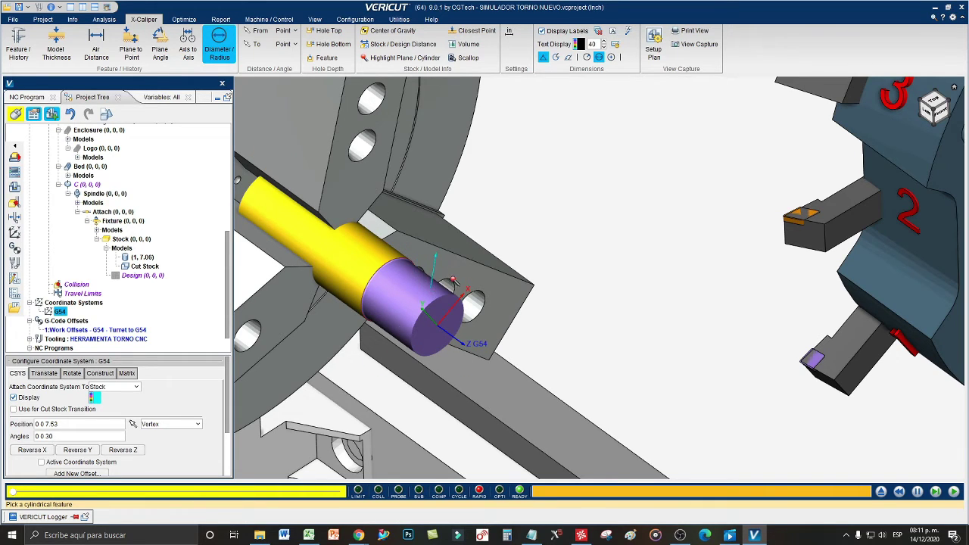
click(433, 293)
middle_drag(490, 321, 626, 197)
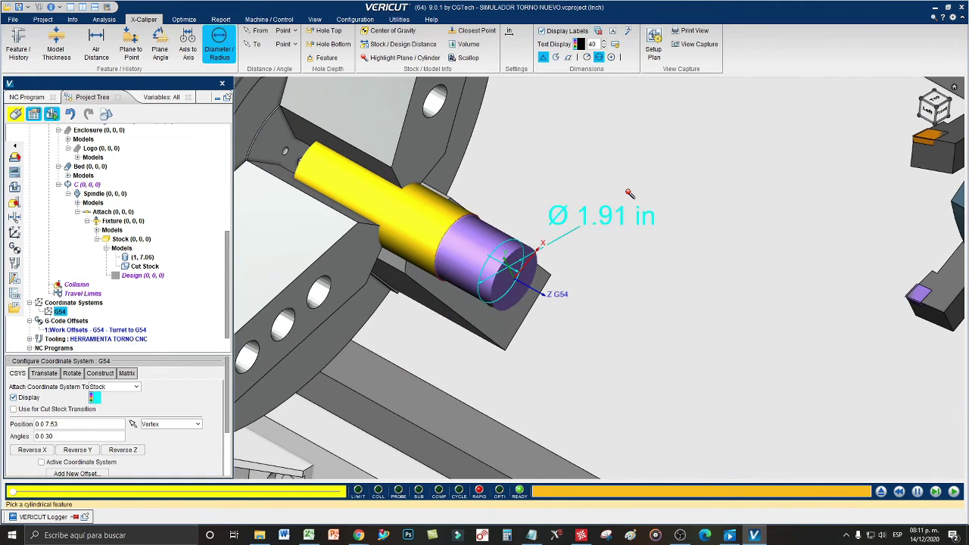
Place the turned section's diameter dimension clear of the part and view it from another angle
click(638, 227)
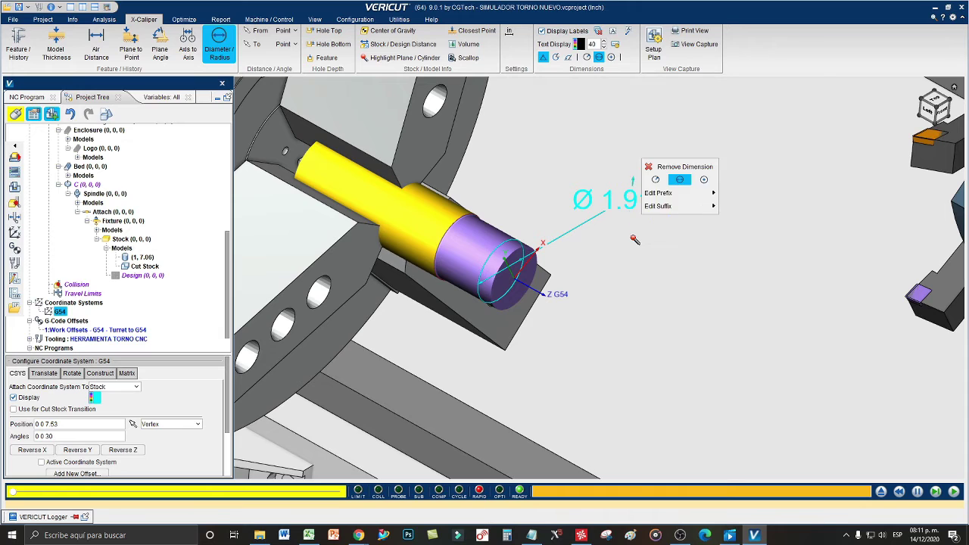
click(618, 227)
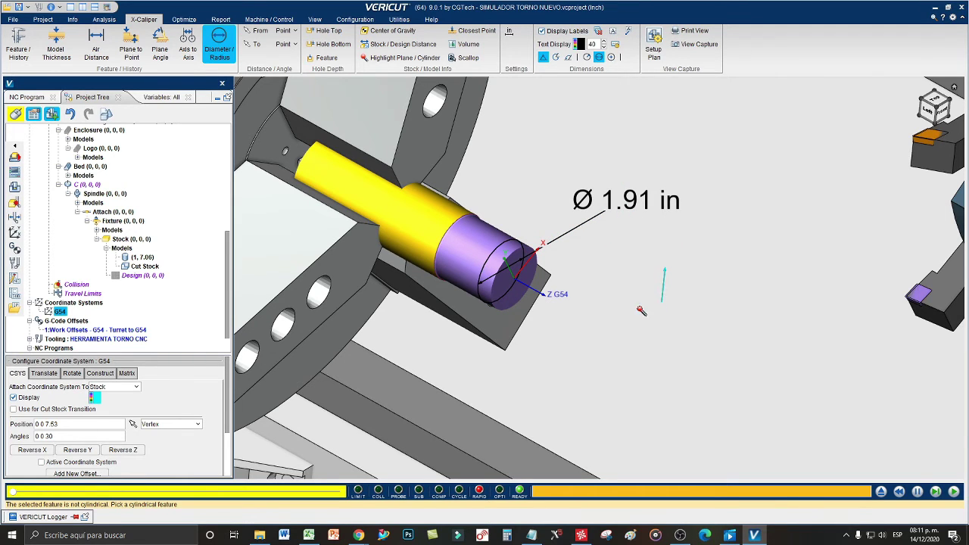
ctrl+drag(623, 318, 629, 303)
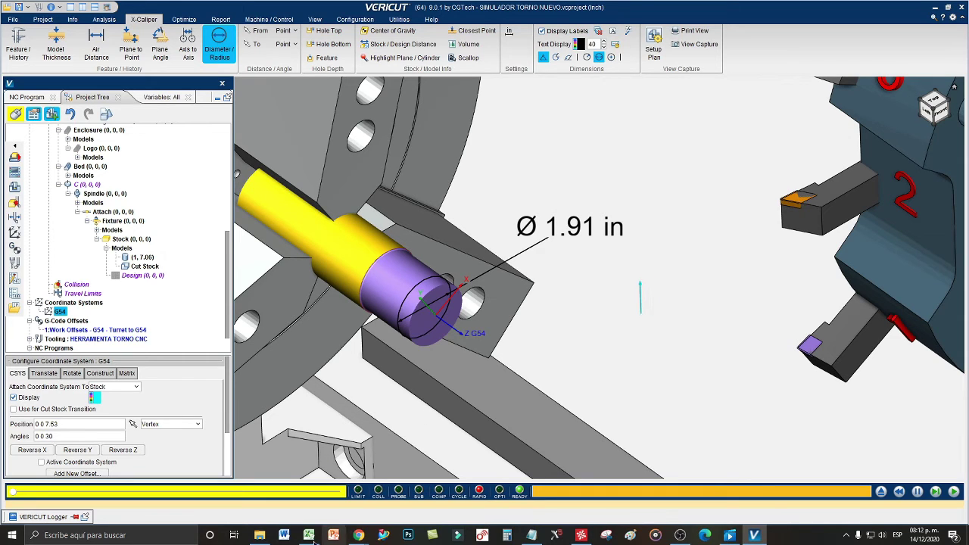
click(585, 232)
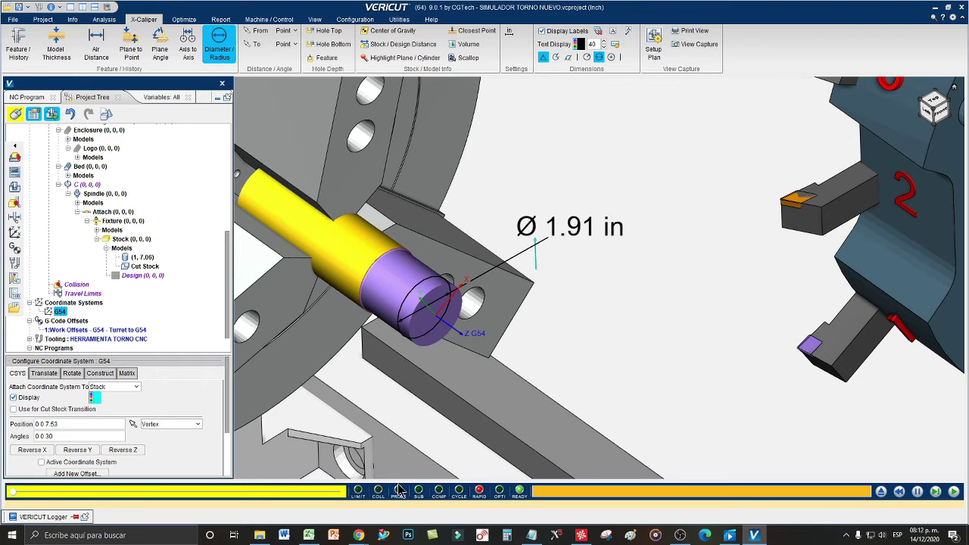
Switch to Excel, close the COORDENADAS X, Z EJERCICIO #1 workbook and select tool 1's Z offset in TOOL GEOMETRY
click(309, 536)
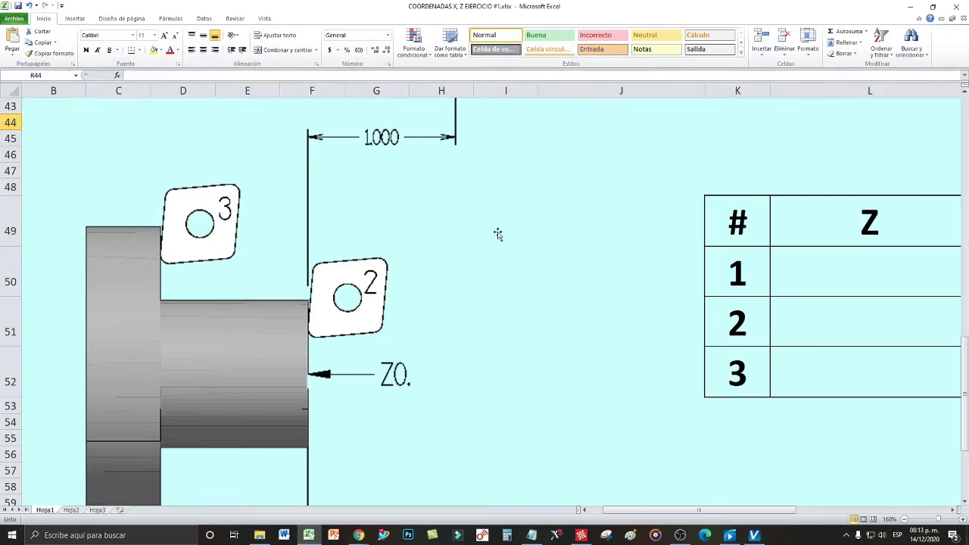
click(958, 12)
click(485, 204)
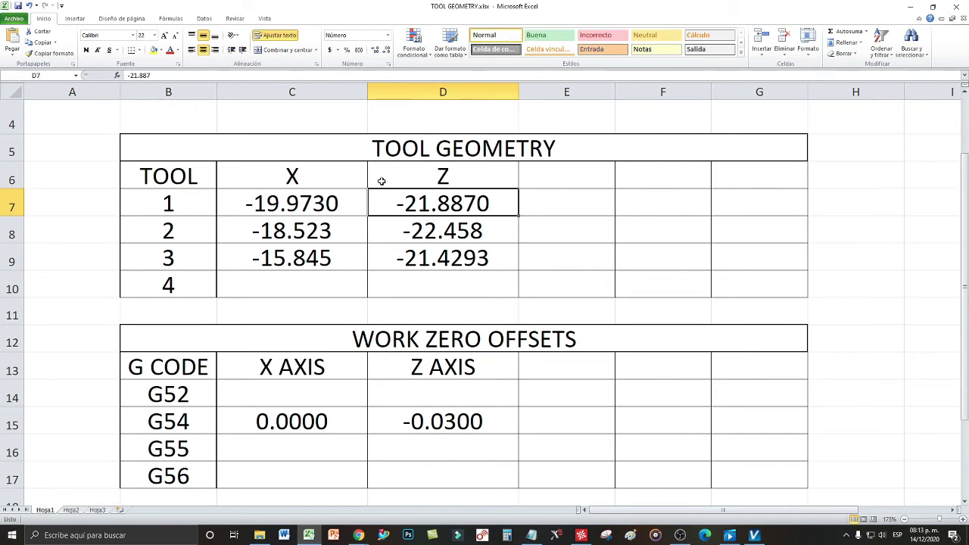
Switch to the CALCULAR OFFSET X, Z video and pause it at the control's tool geometry table
click(754, 536)
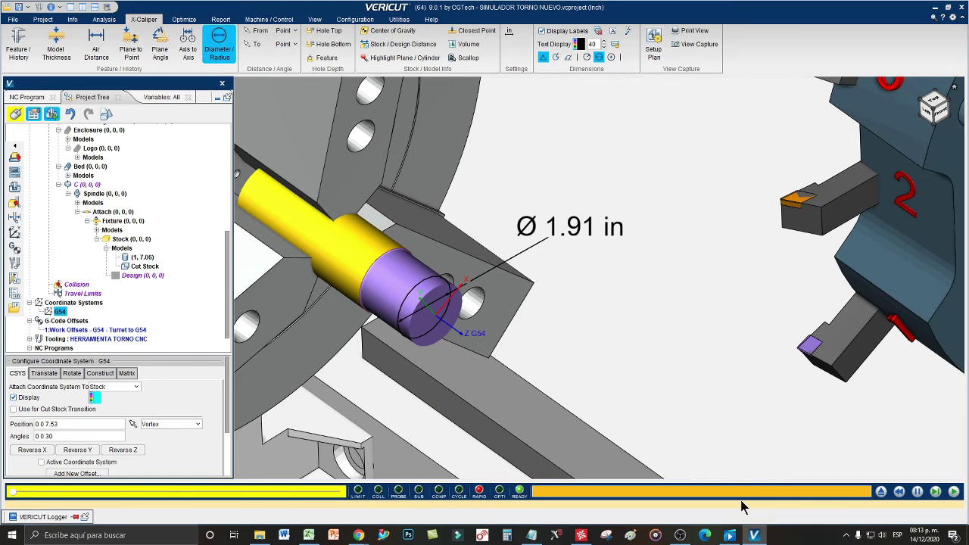
click(729, 535)
click(763, 477)
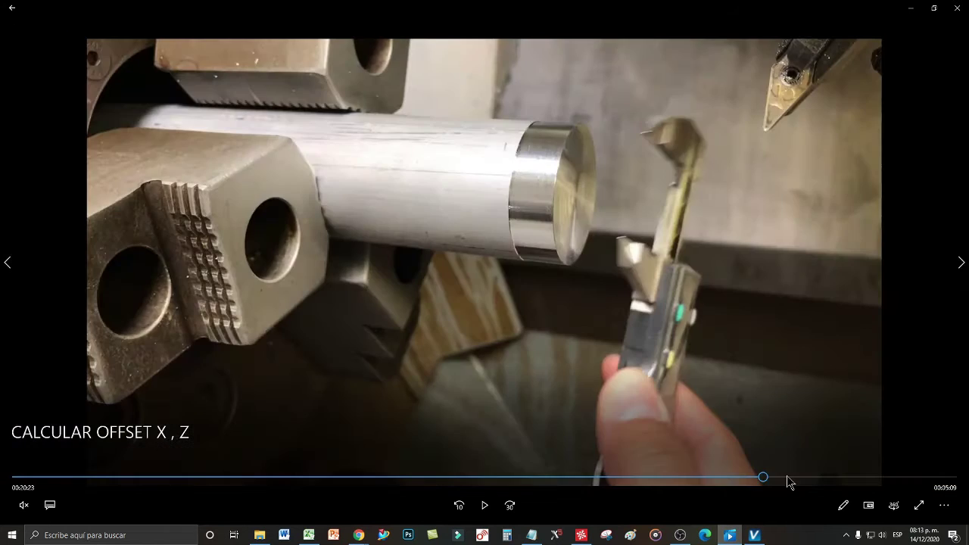
click(791, 477)
click(818, 478)
click(833, 477)
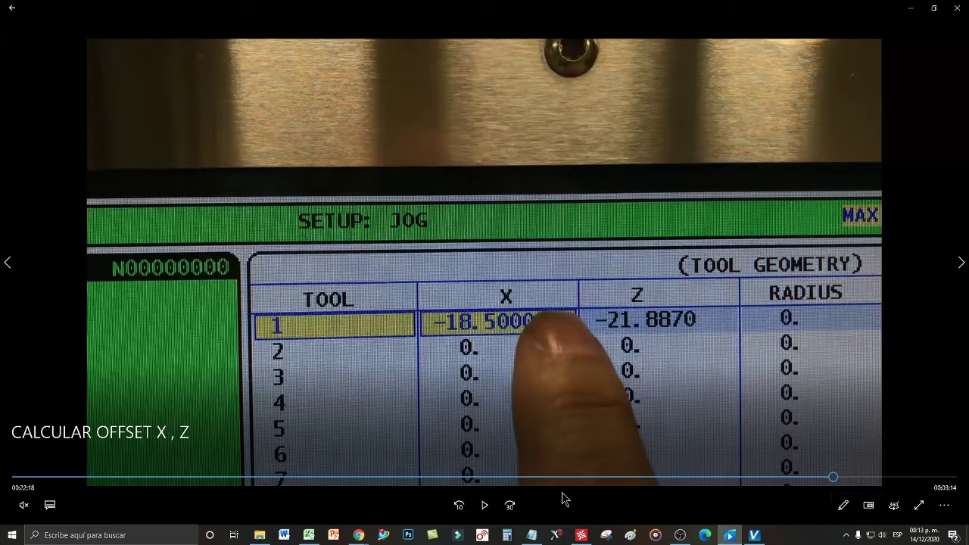
click(485, 506)
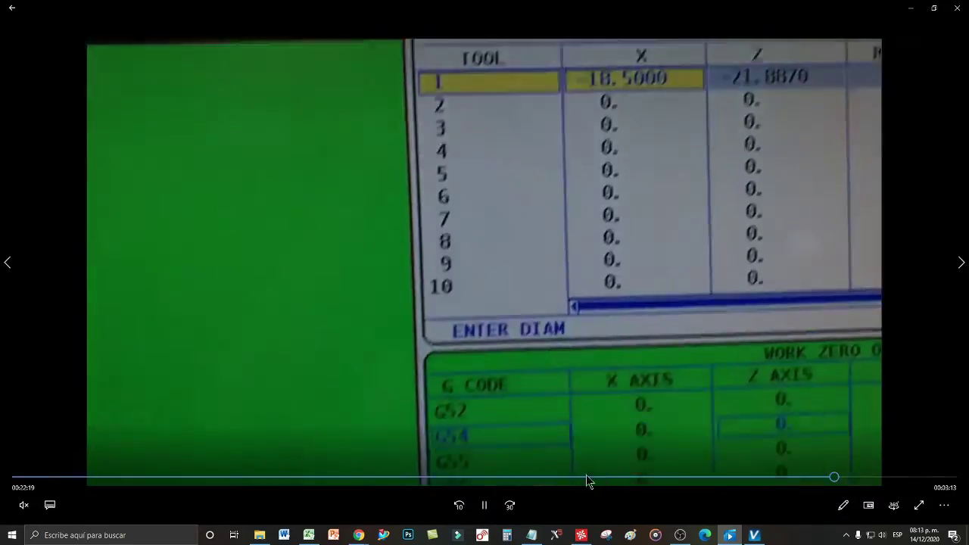
click(557, 478)
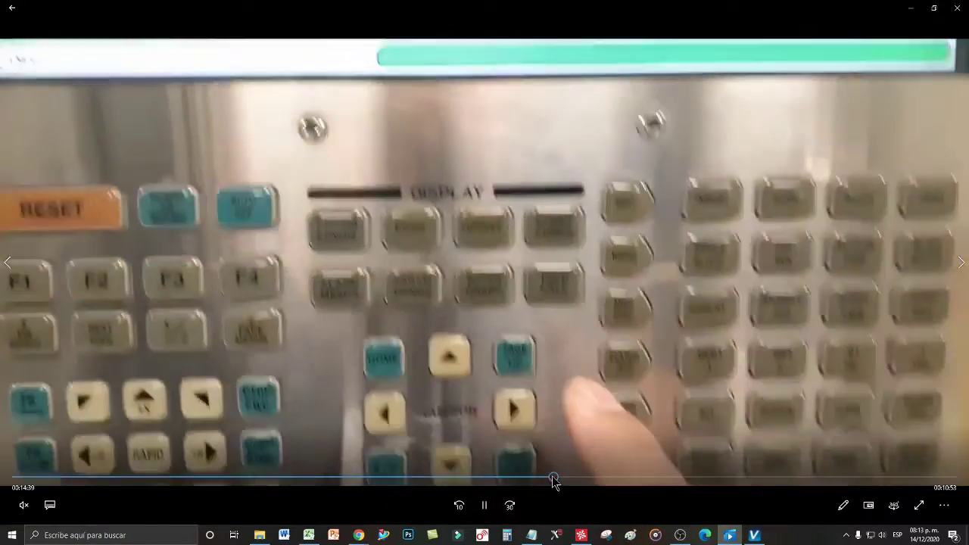
click(459, 505)
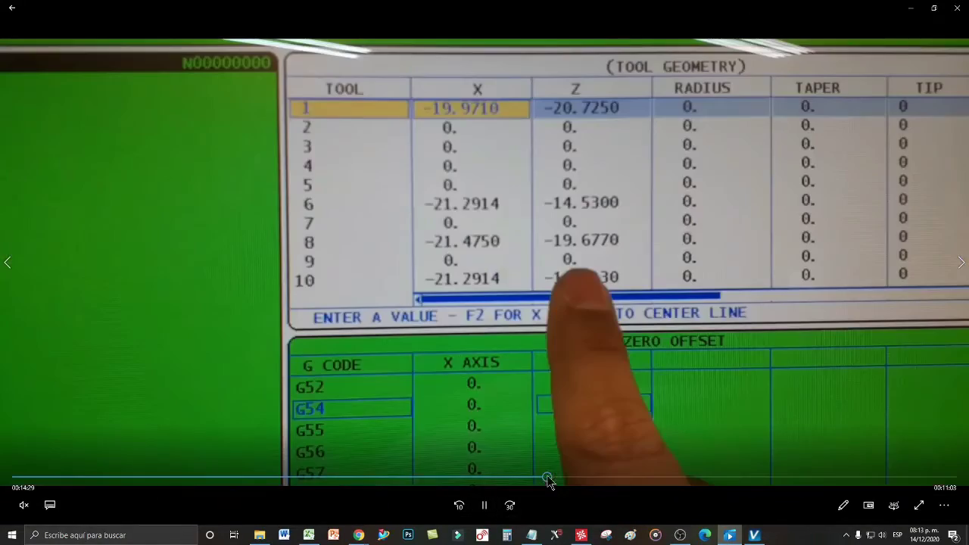
click(485, 506)
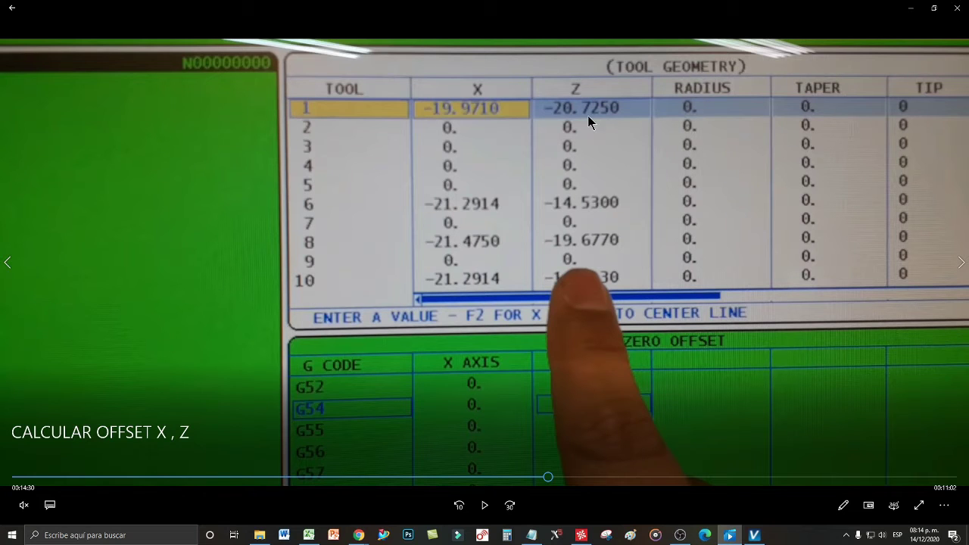
Return to the TOOL GEOMETRY workbook in Excel and unmerge the TOOL GEOMETRY title cell above the tool table
click(308, 535)
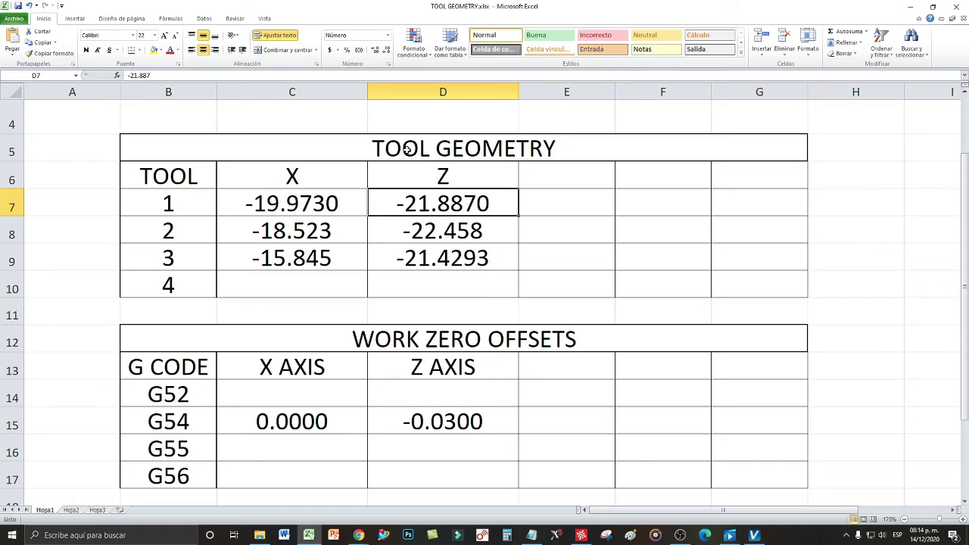
click(357, 149)
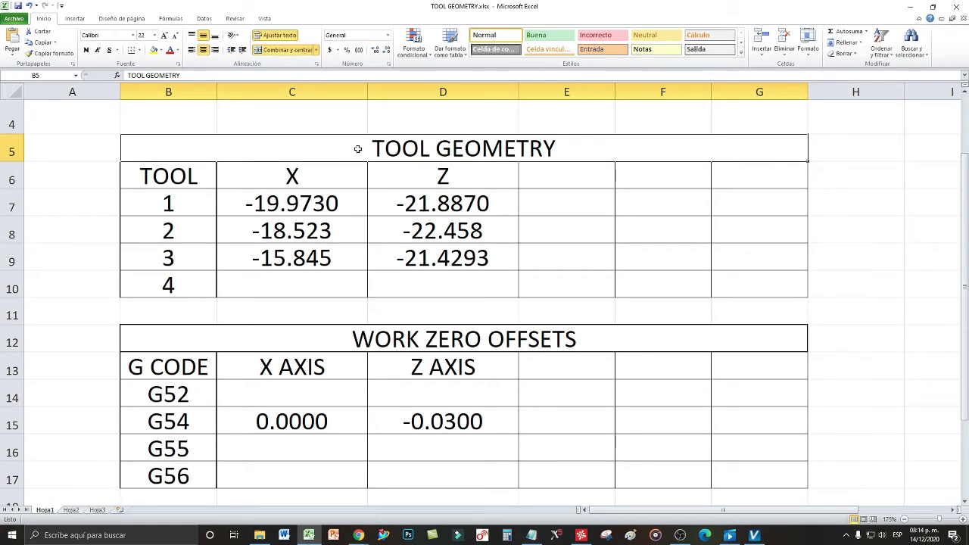
click(284, 50)
click(351, 176)
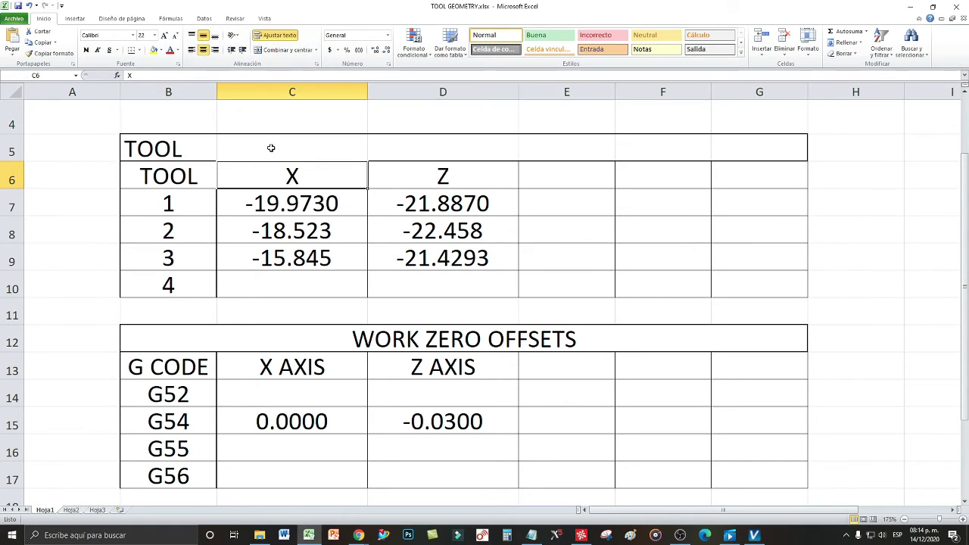
click(167, 149)
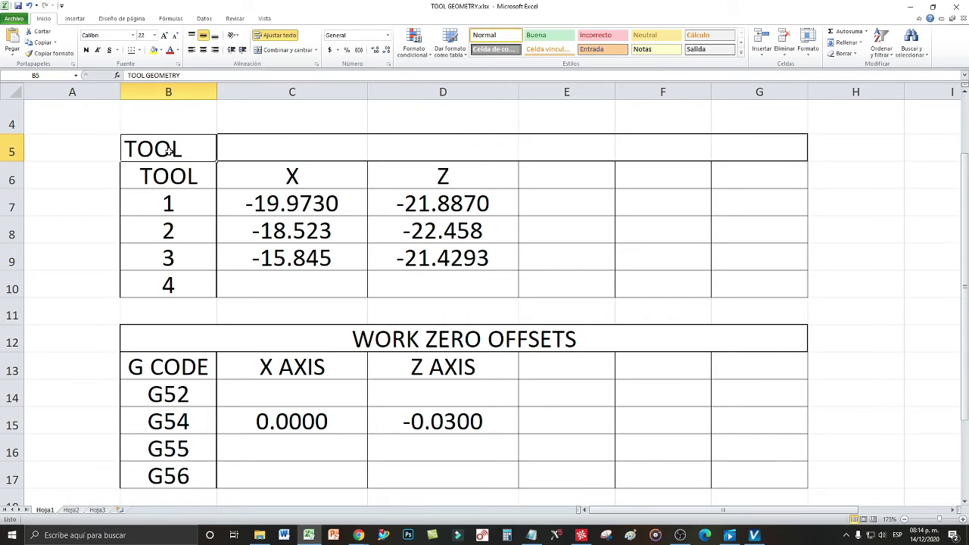
click(277, 144)
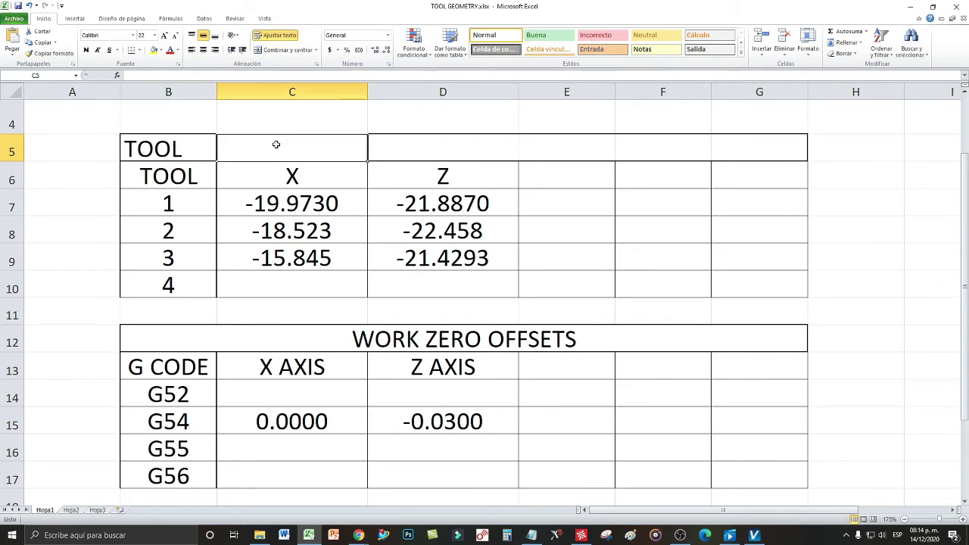
Copy the TOOL GEOMETRY title text from cell B5 and clear it from that cell
click(168, 149)
drag(182, 75, 121, 81)
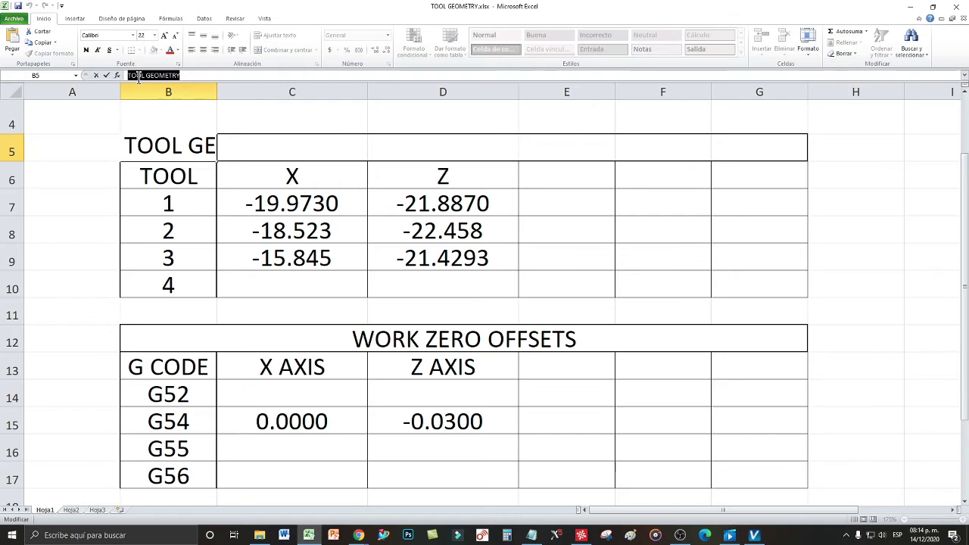
right_click(138, 77)
click(173, 93)
key(Delete)
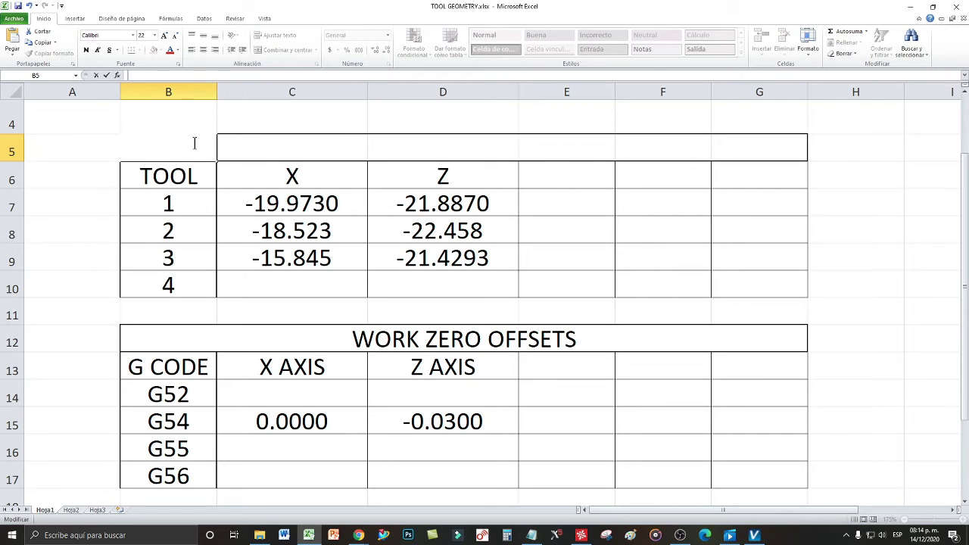
Merge and center cells C5:D5 above the X and Z columns, cancelling the mismatched paste
click(269, 156)
click(369, 165)
drag(297, 151, 459, 147)
click(264, 52)
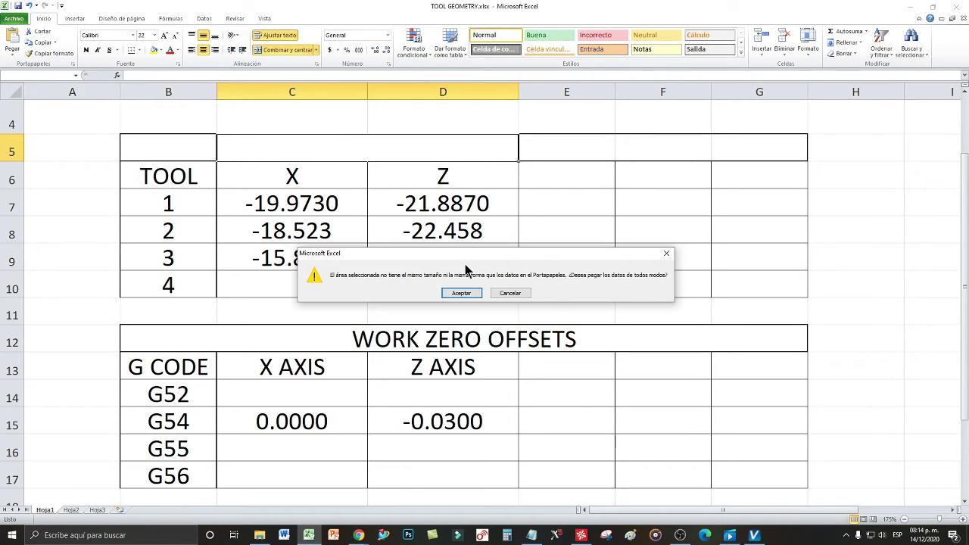
click(513, 293)
Paste the TOOL GEOMETRY title into the merged cell C5:D5
click(247, 78)
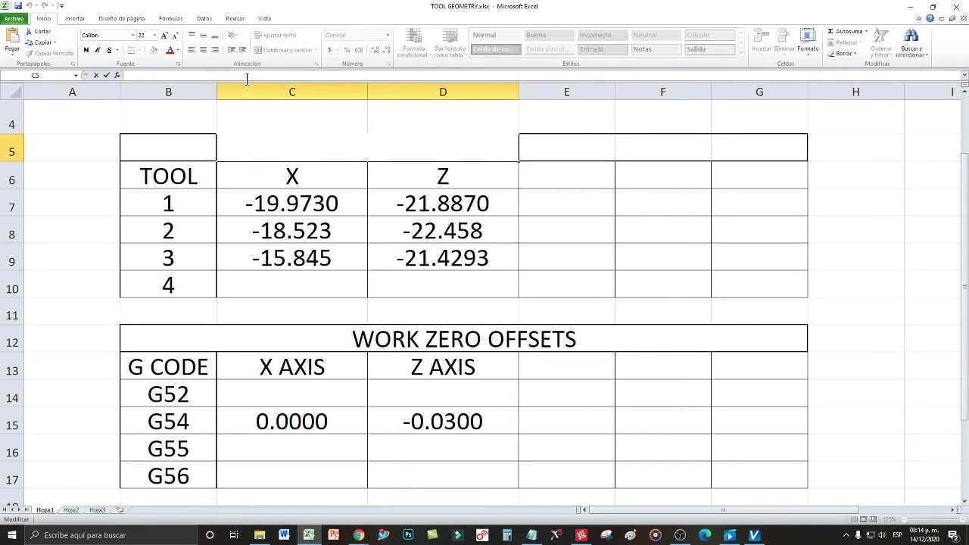
key(ctrl+v)
click(523, 194)
click(461, 151)
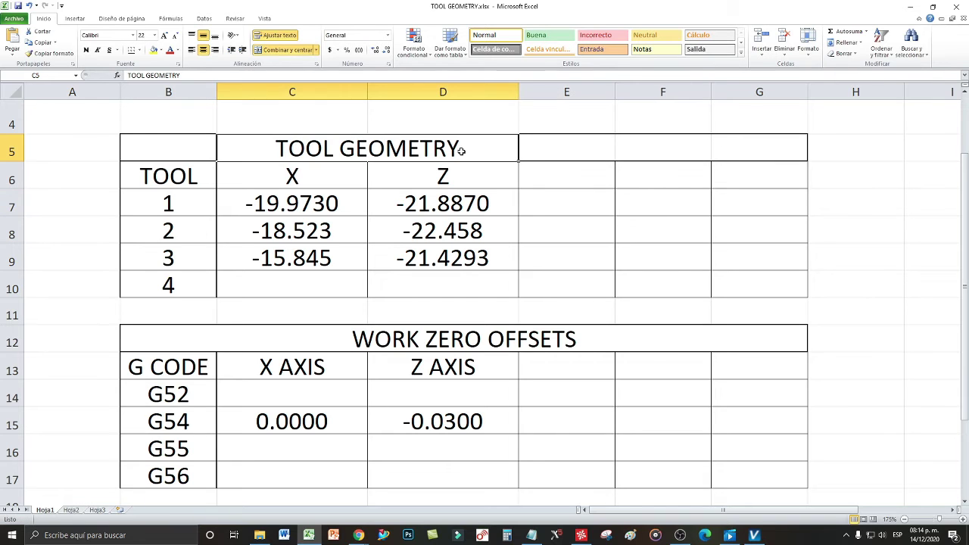
Apply a thick box border to the merged TOOL GEOMETRY title cell
click(139, 50)
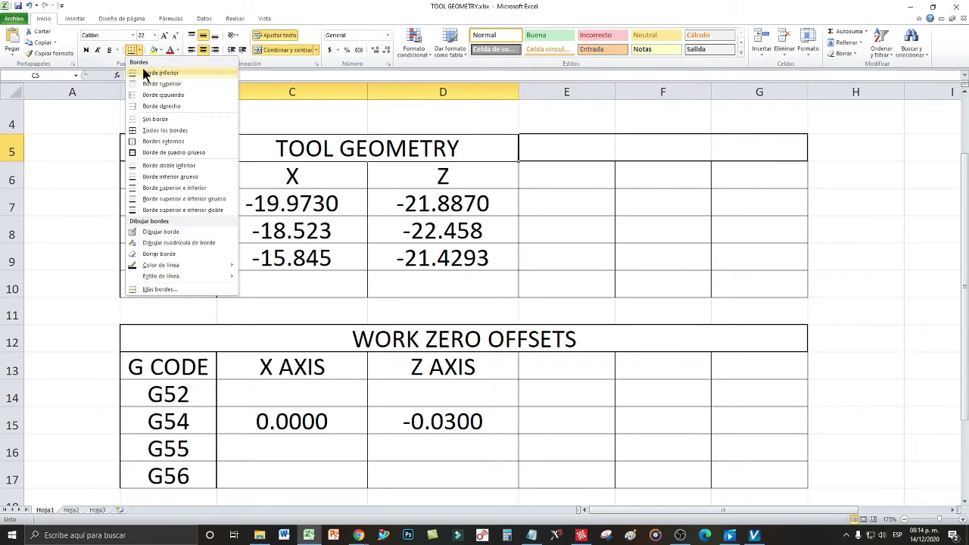
click(173, 152)
drag(356, 144, 462, 290)
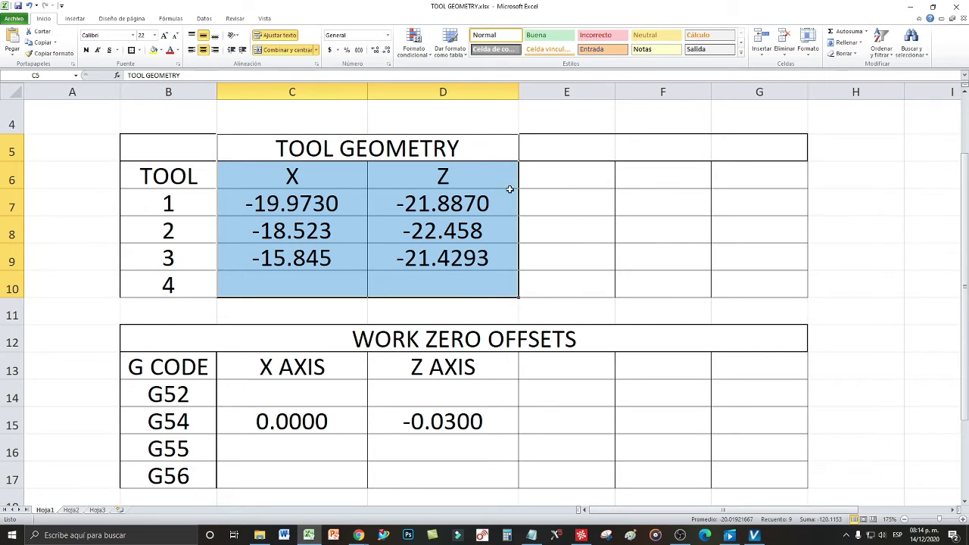
click(342, 217)
Fill the merged TOOL GEOMETRY title cell with white
click(310, 144)
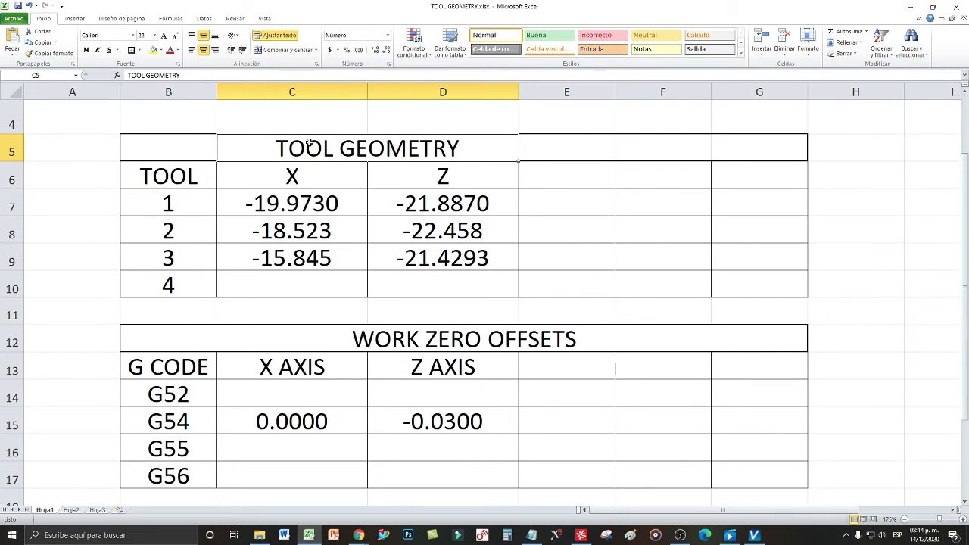
click(159, 50)
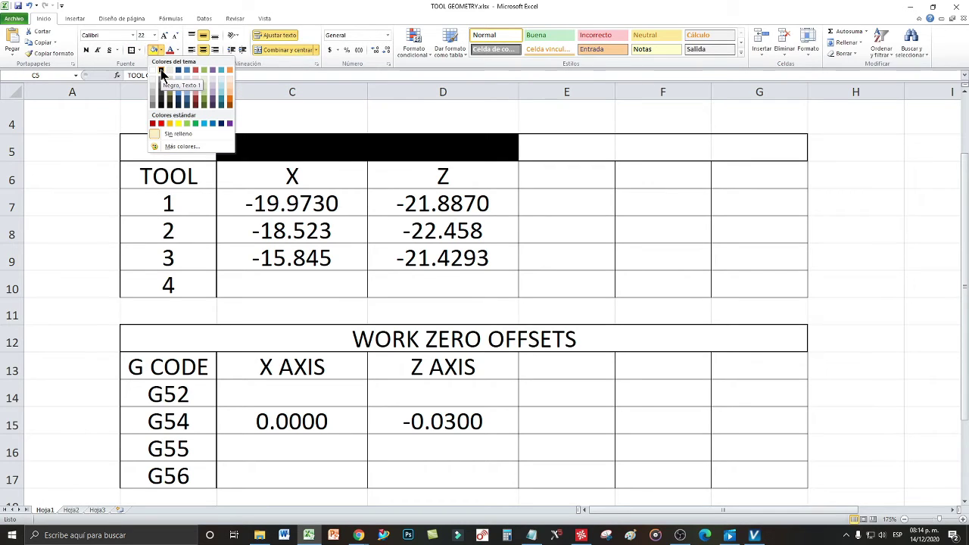
click(153, 70)
Shade the TOOL GEOMETRY title and its X and Z columns, C5:D10, with light purple
drag(318, 148, 385, 287)
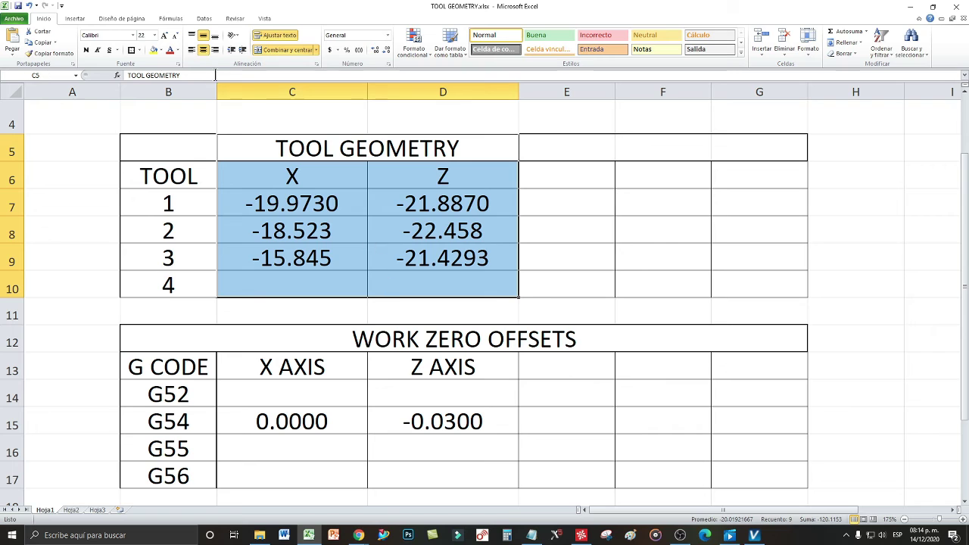
click(159, 51)
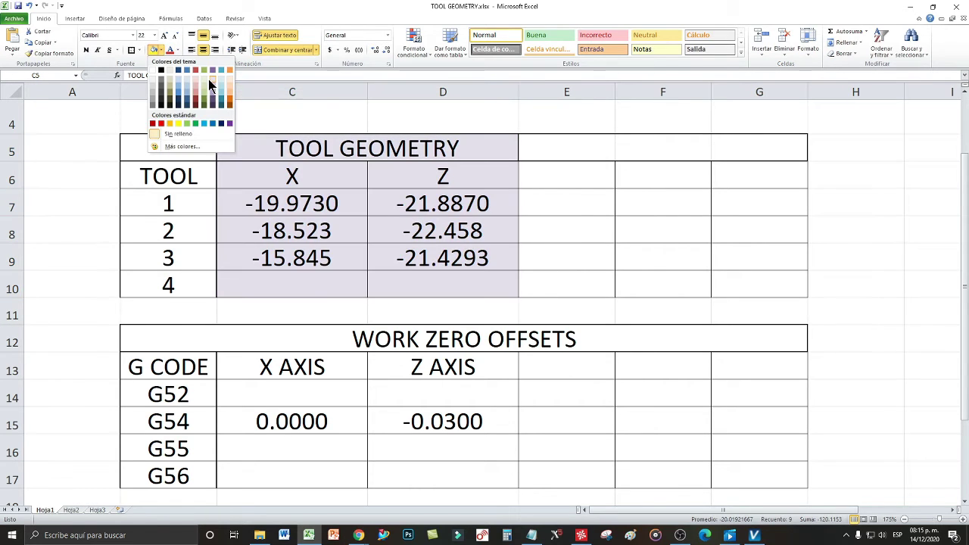
click(209, 79)
click(556, 222)
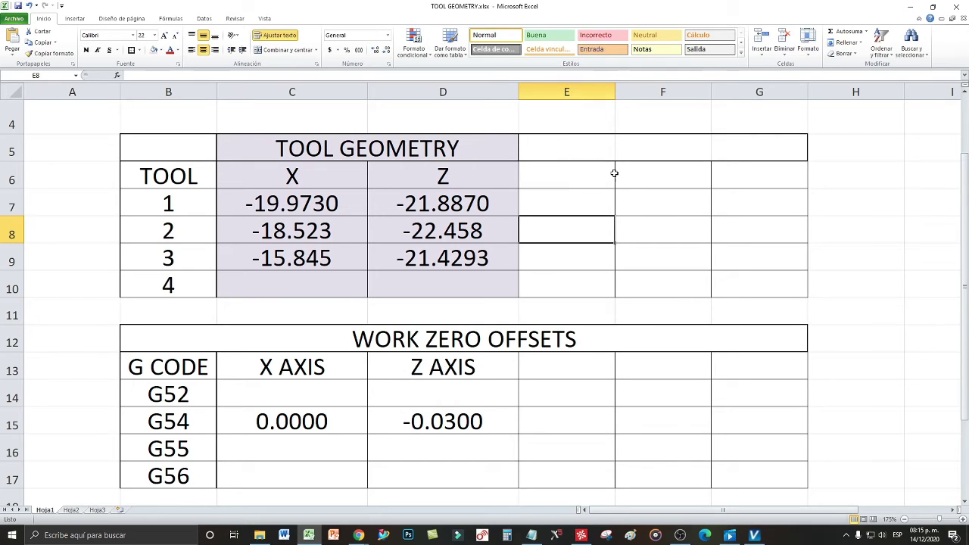
Enter the column headers X in cell E6 and Z in cell F6
click(571, 184)
text(X)
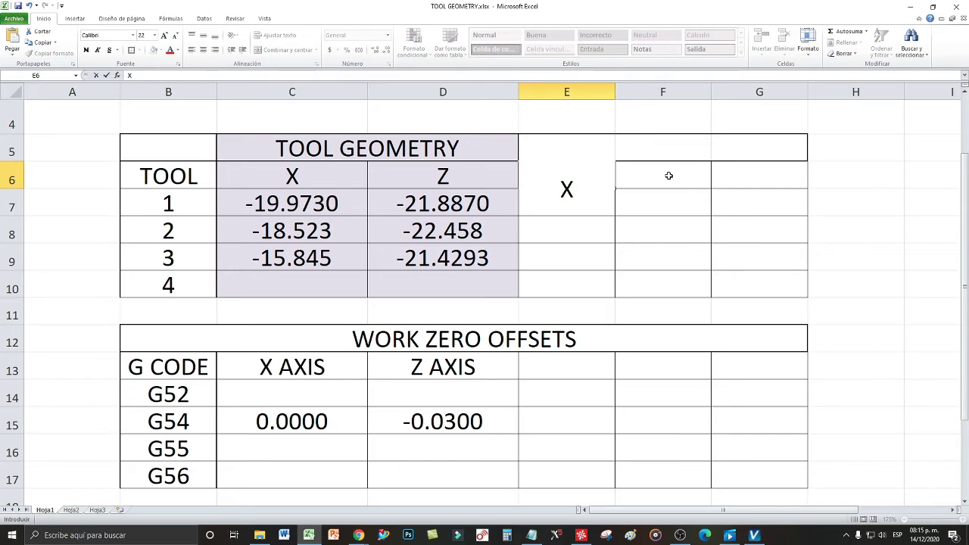
click(669, 176)
text(Z)
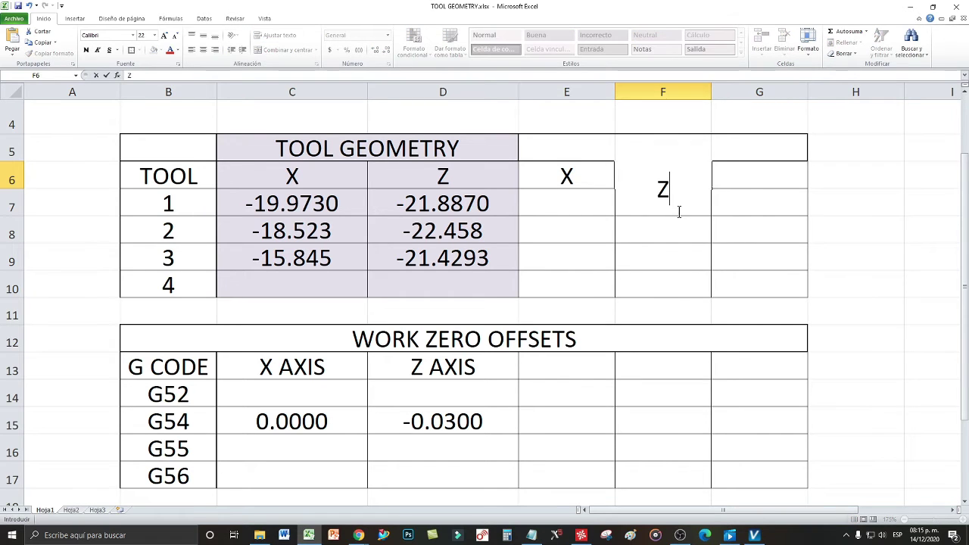
Merge and center cells E5:F5 above the new X and Z headers
click(591, 152)
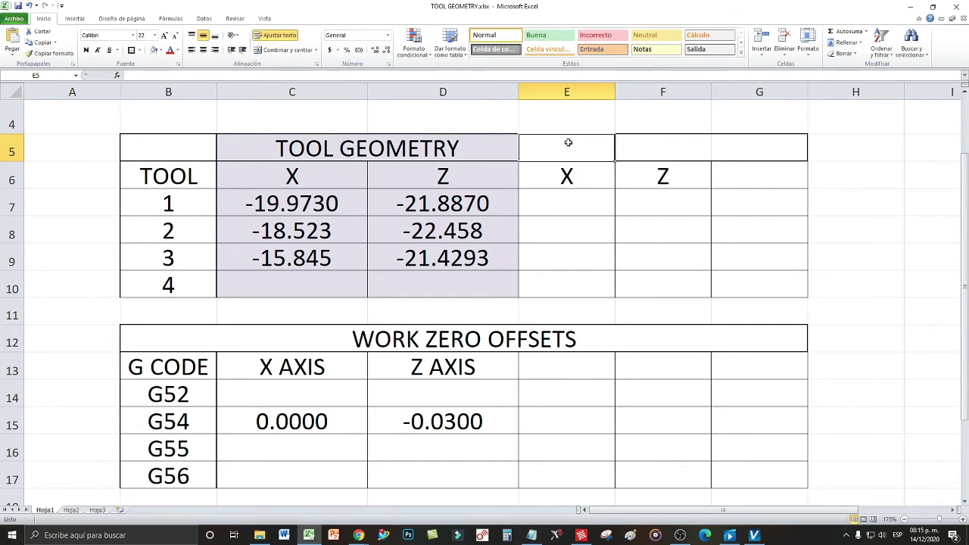
drag(568, 142, 661, 143)
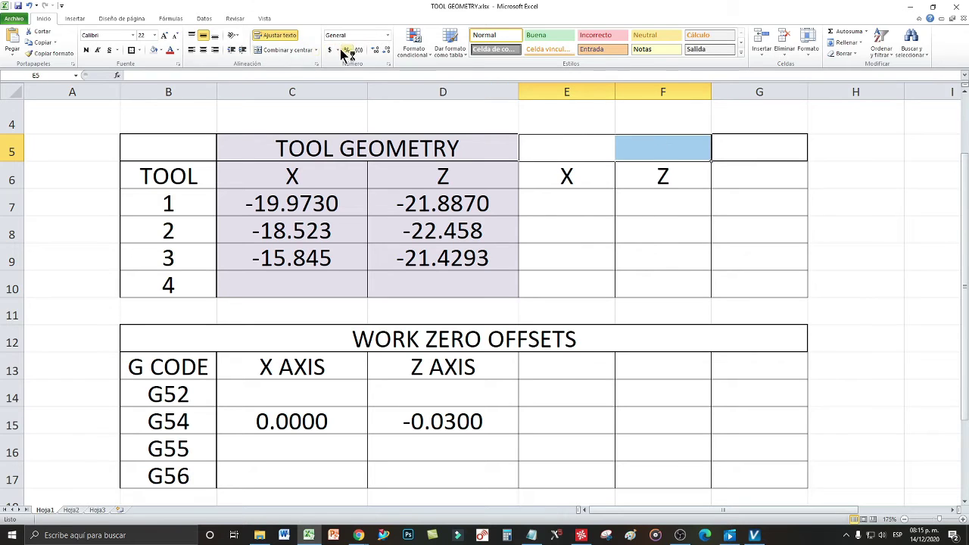
click(284, 50)
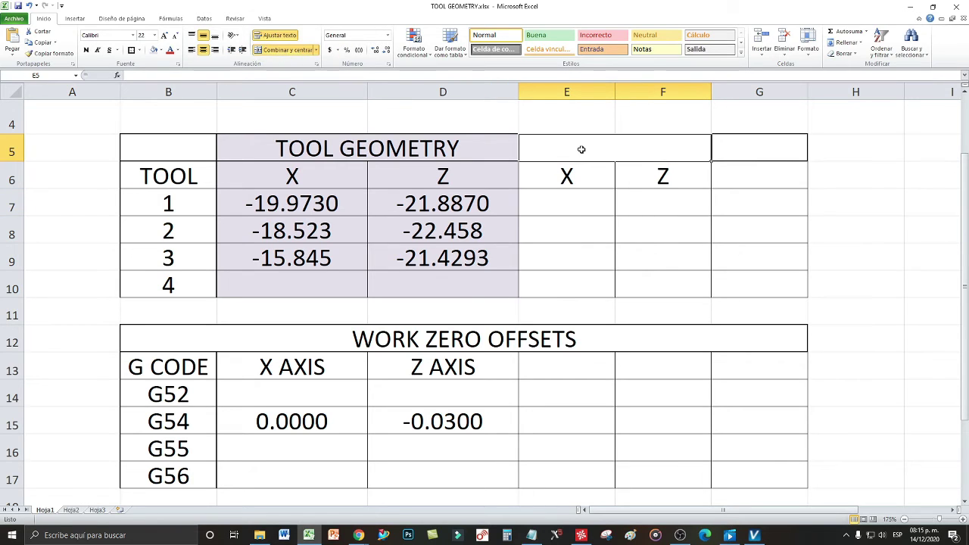
Enter the title TOOL WEAR in merged cell E5:F5 and widen columns E and F equally to fit it
text(TOOL W)
text(EA)
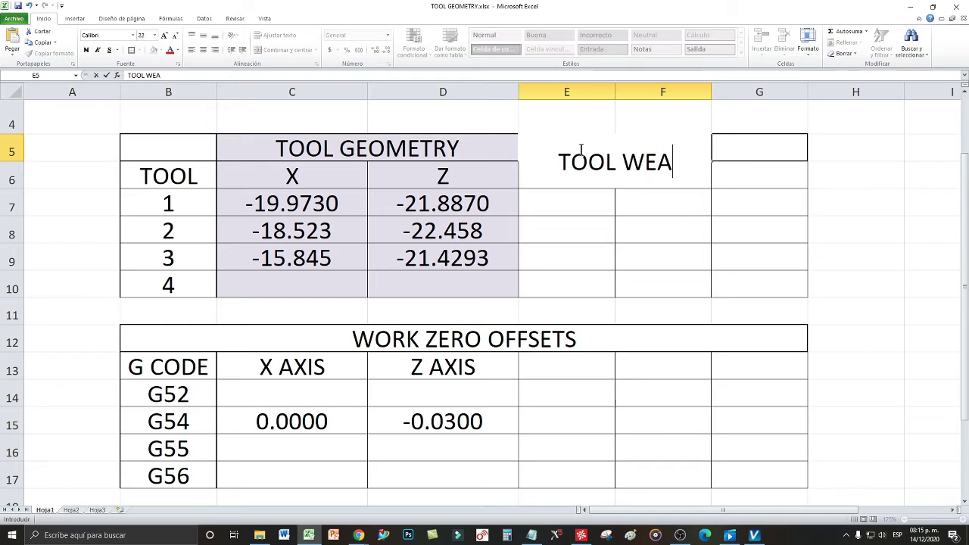
text(R)
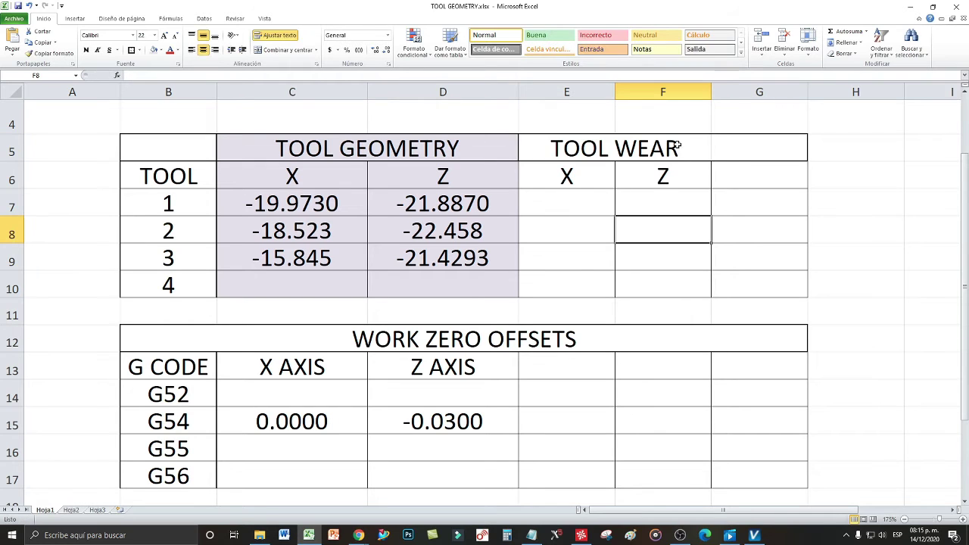
drag(576, 92, 759, 91)
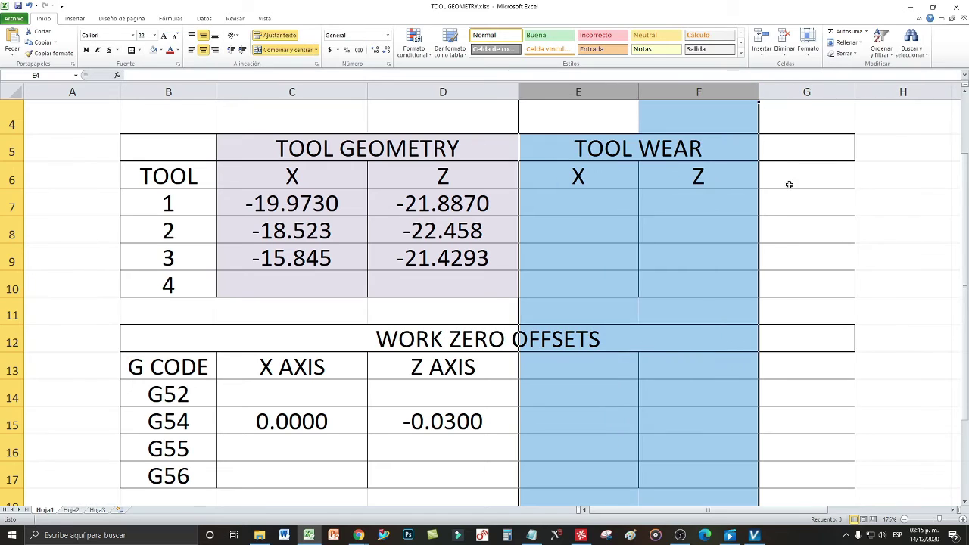
click(789, 185)
Shade the TOOL WEAR title and its X and Z columns, E5:F10, with light green
click(579, 179)
drag(599, 149, 700, 282)
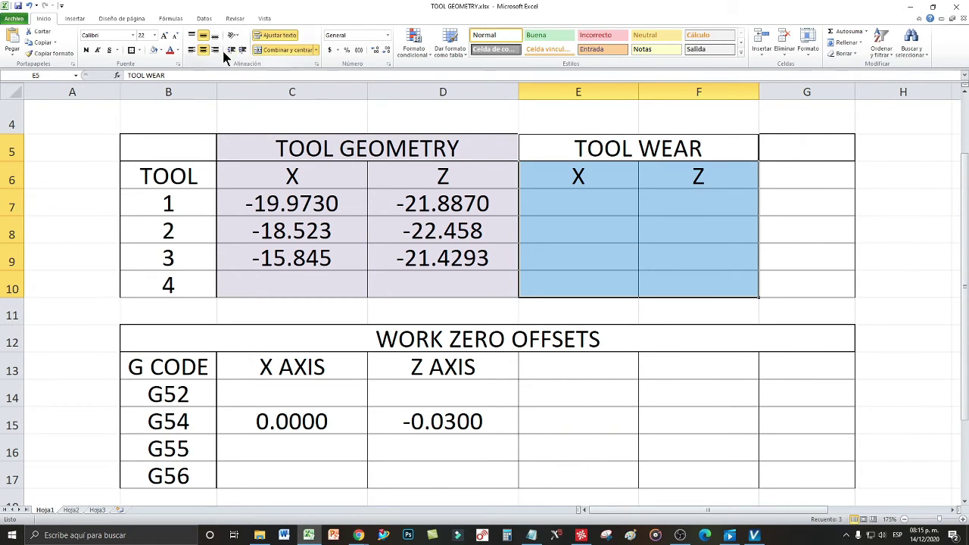
click(159, 50)
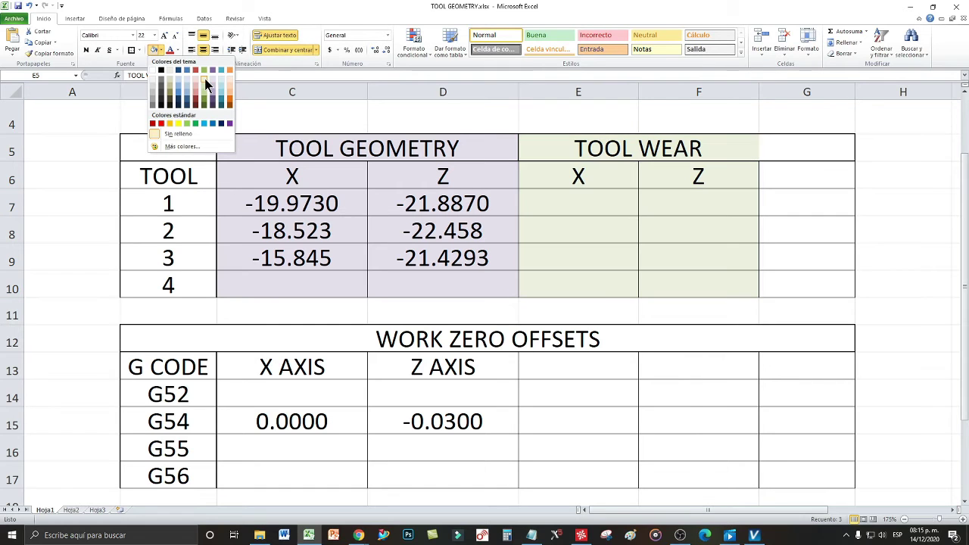
click(205, 85)
click(578, 231)
click(799, 220)
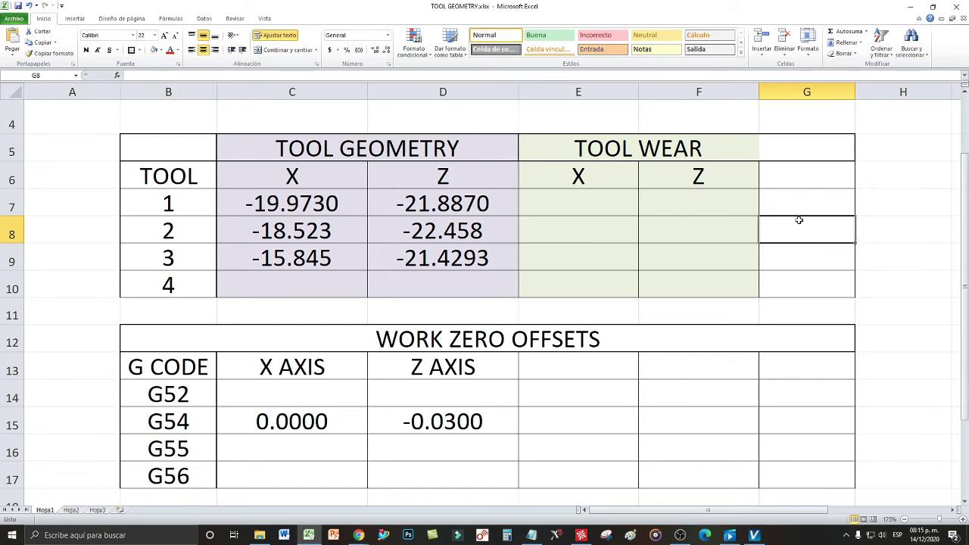
Delete the unused column G from the sheet
click(807, 91)
right_click(808, 92)
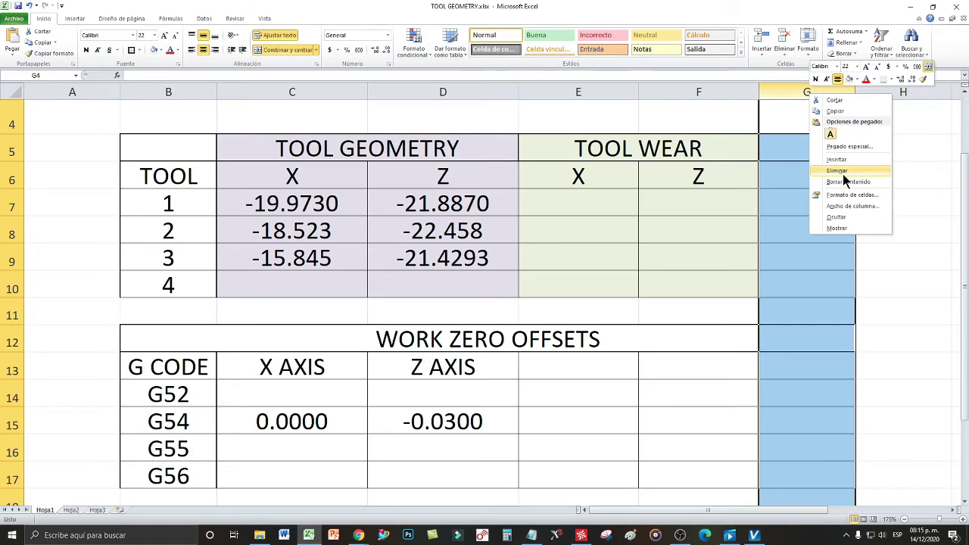
click(840, 172)
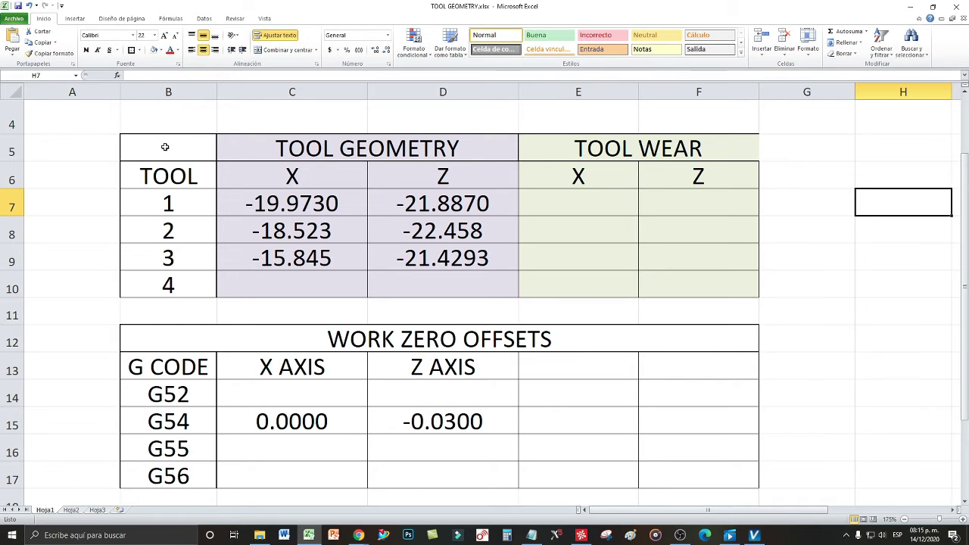
Apply an outside border around the tool table B5:F10 and the WORK ZERO OFFSETS table B12:F17
drag(165, 147, 569, 270)
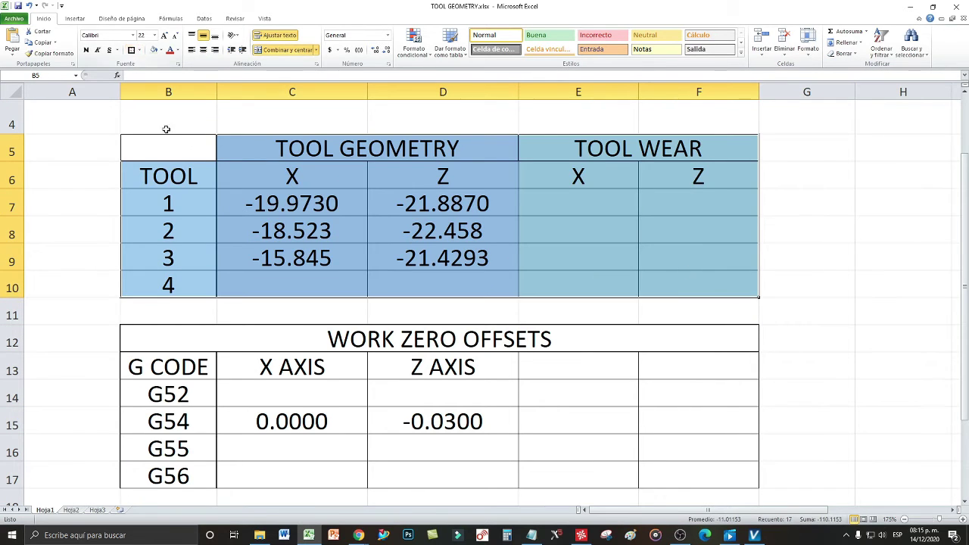
click(228, 365)
drag(177, 342, 561, 410)
click(800, 168)
scroll(832, 281, up, 1)
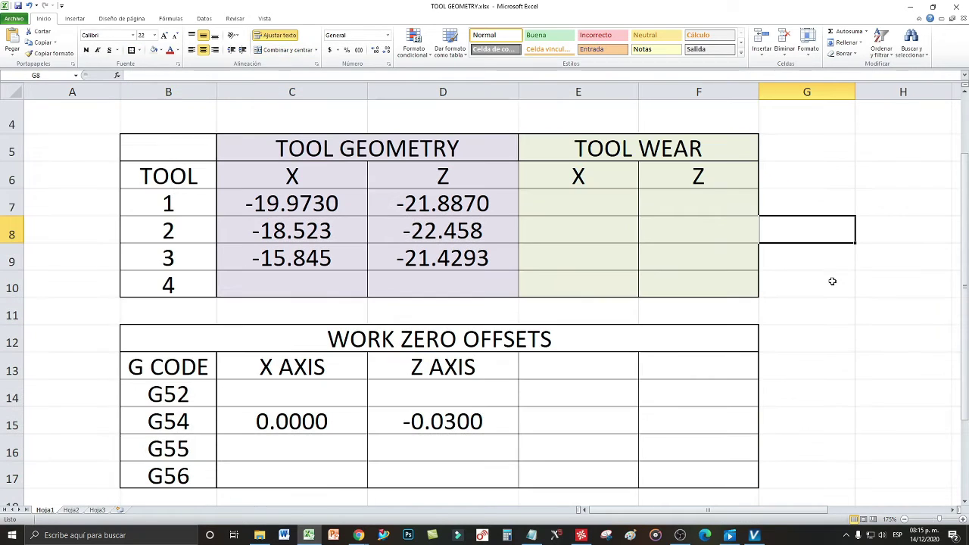
click(643, 238)
click(596, 202)
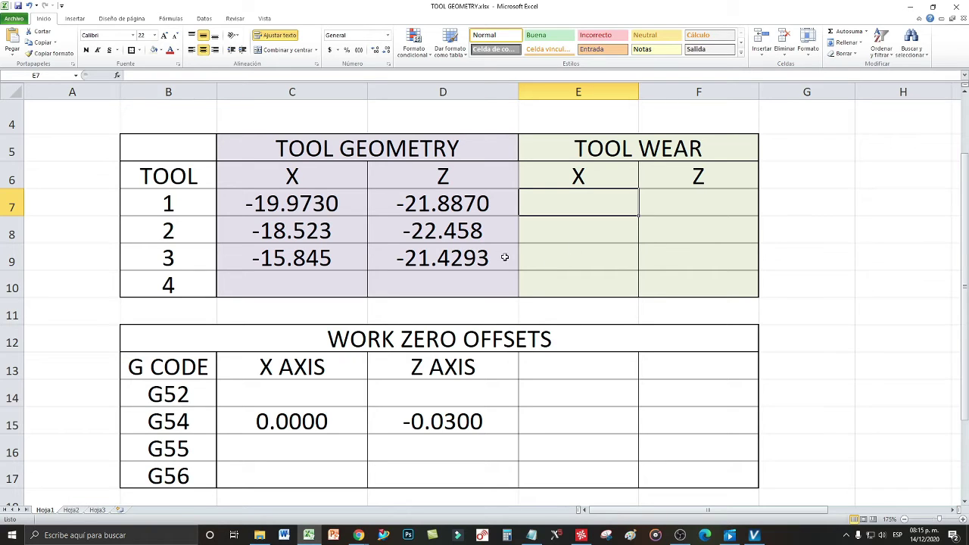
click(622, 152)
click(397, 158)
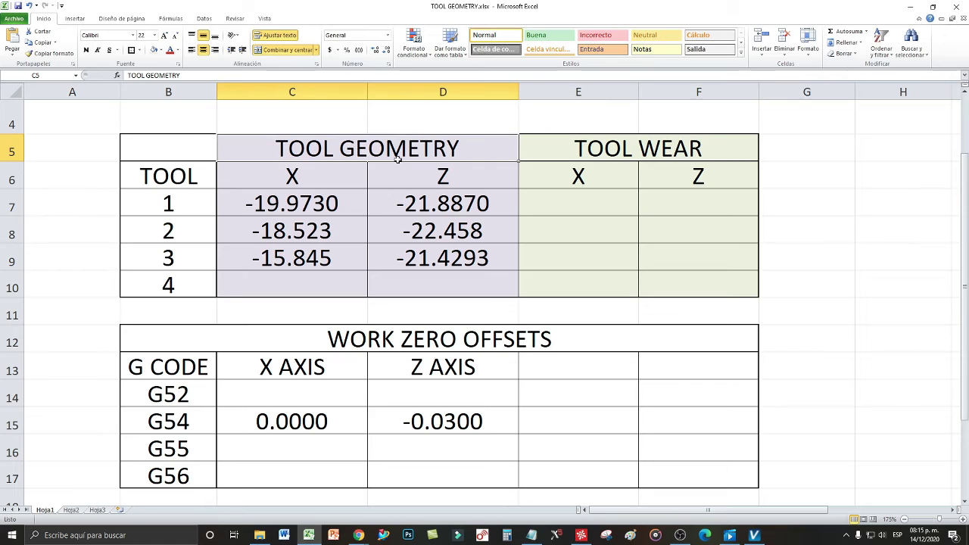
click(424, 209)
click(388, 155)
click(444, 198)
Make the TOOL GEOMETRY and TOOL WEAR titles in row 5 bold
click(485, 152)
shift+click(570, 146)
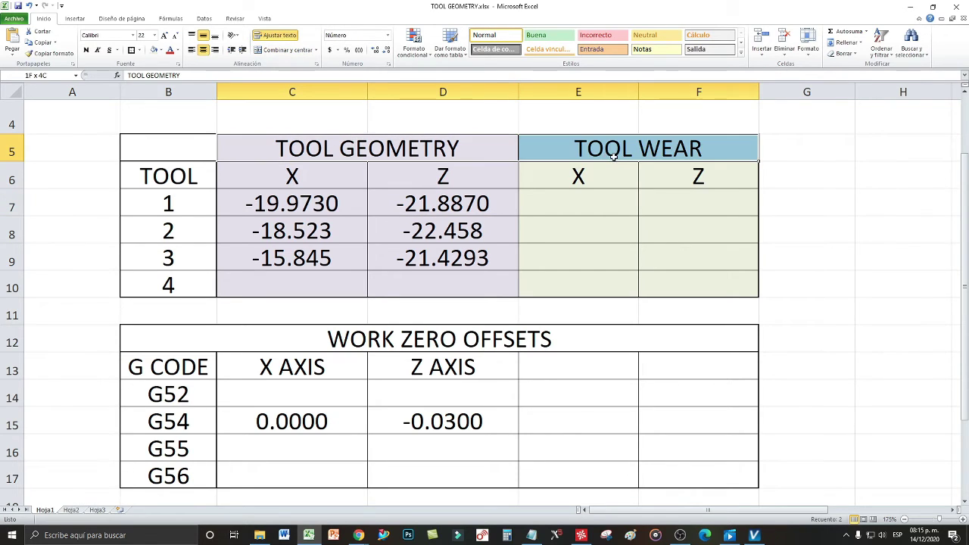
click(88, 50)
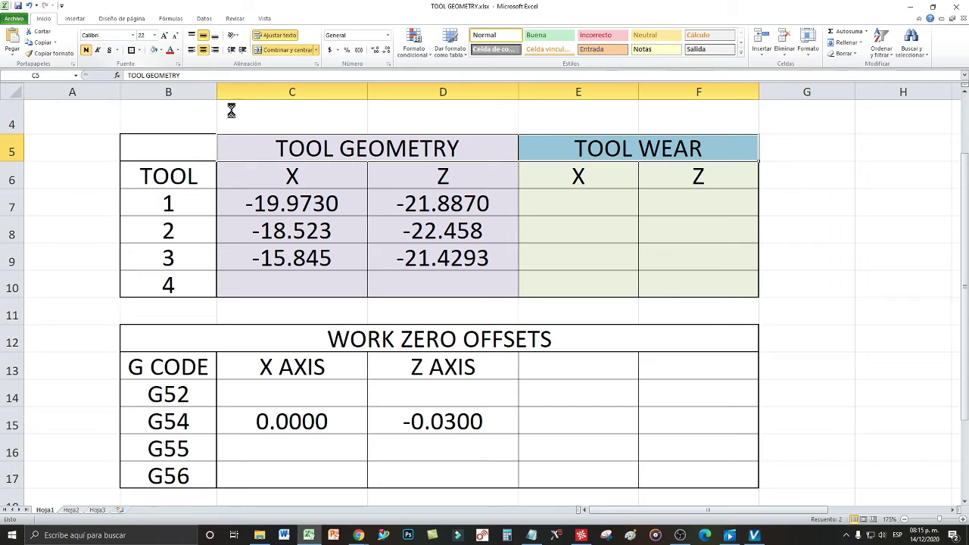
click(456, 227)
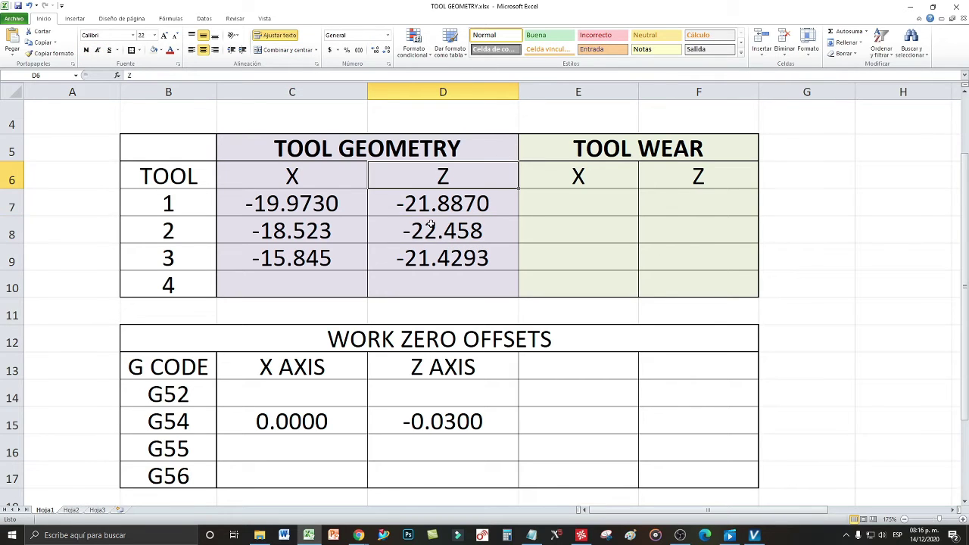
Make the X and Z column headers in C6:F6 bold
drag(313, 186, 684, 188)
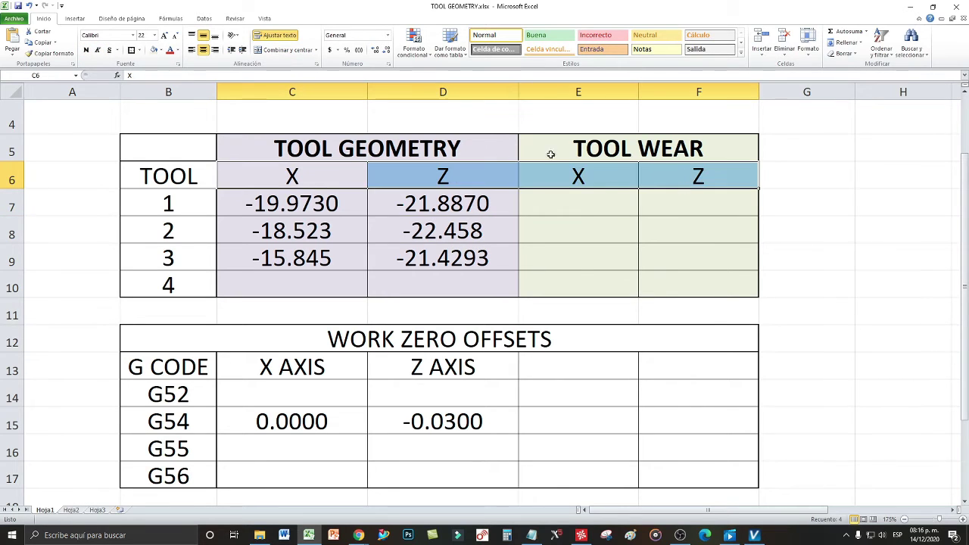
click(88, 50)
click(377, 236)
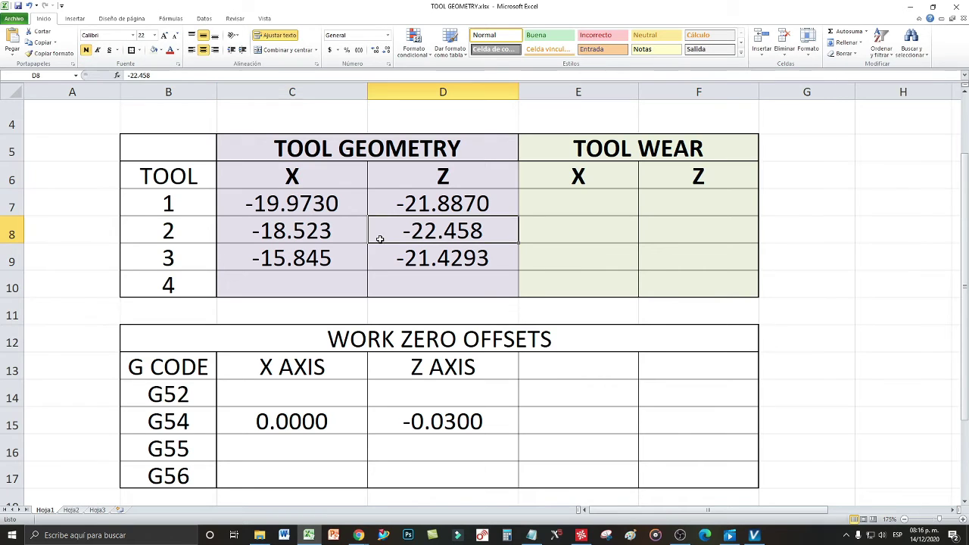
click(333, 186)
click(463, 179)
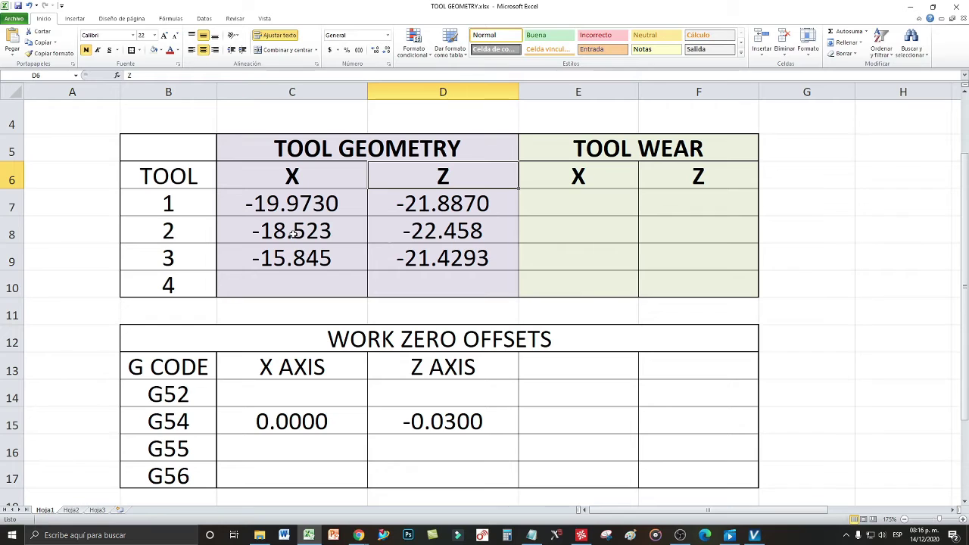
Clear the geometry values of tools 2 and 3 in C8:D9, keeping only tool 1's values
drag(294, 235, 483, 256)
key(Delete)
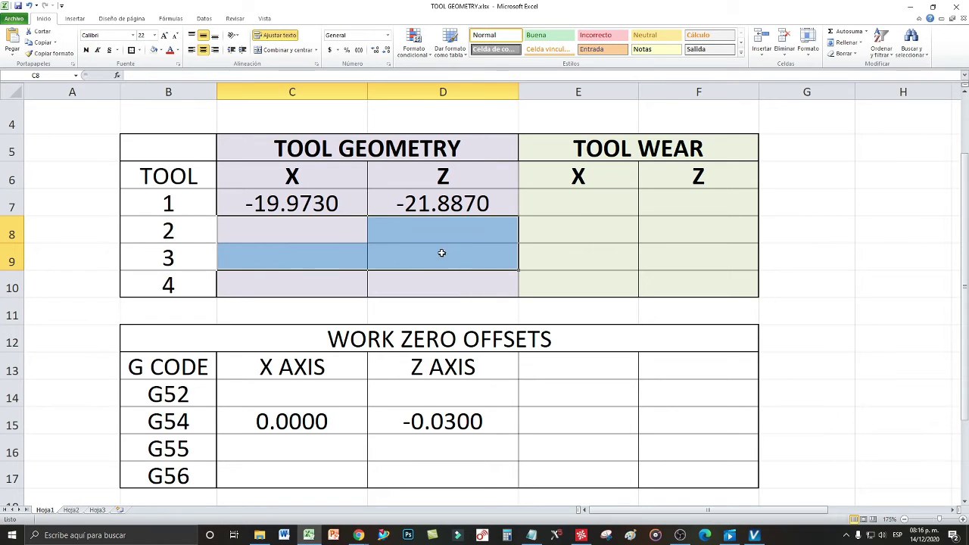
click(442, 253)
click(295, 210)
mouse_move(306, 208)
mouse_down()
mouse_move(428, 208)
mouse_move(372, 201)
mouse_move(420, 211)
mouse_up()
click(421, 239)
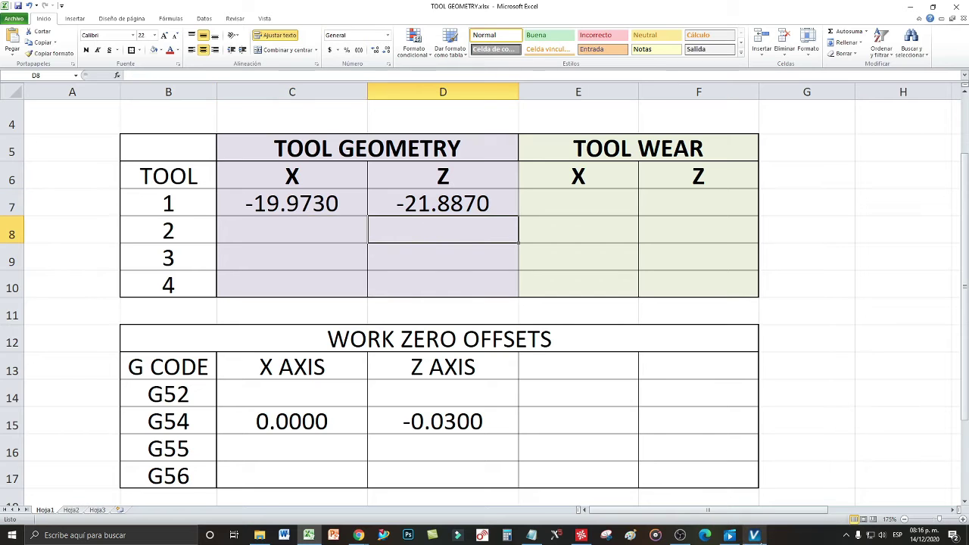
Switch to the CALCULAR OFFSET X , Z video, skip ahead to about 24:19 to review tool 1's geometry offsets, and return to the spreadsheet
key(alt+Tab)
click(484, 505)
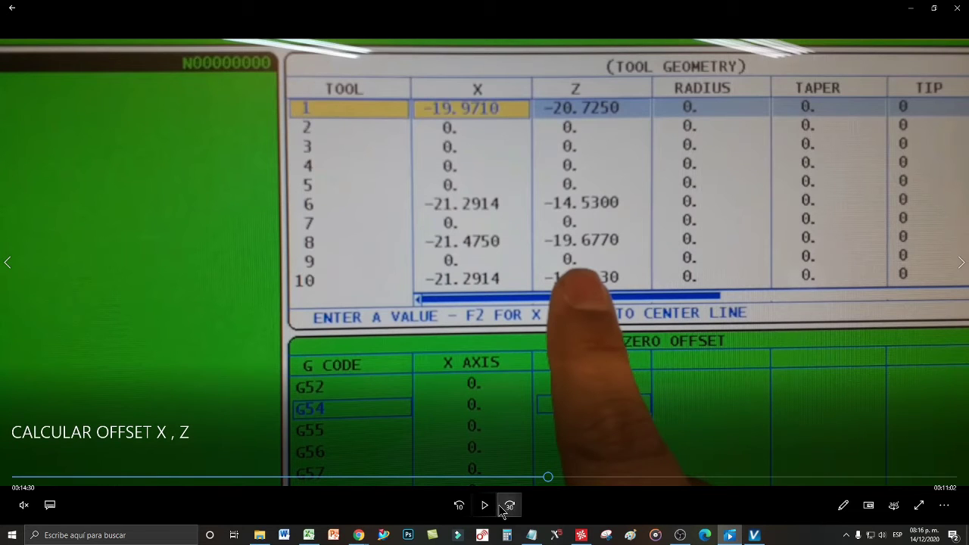
click(839, 479)
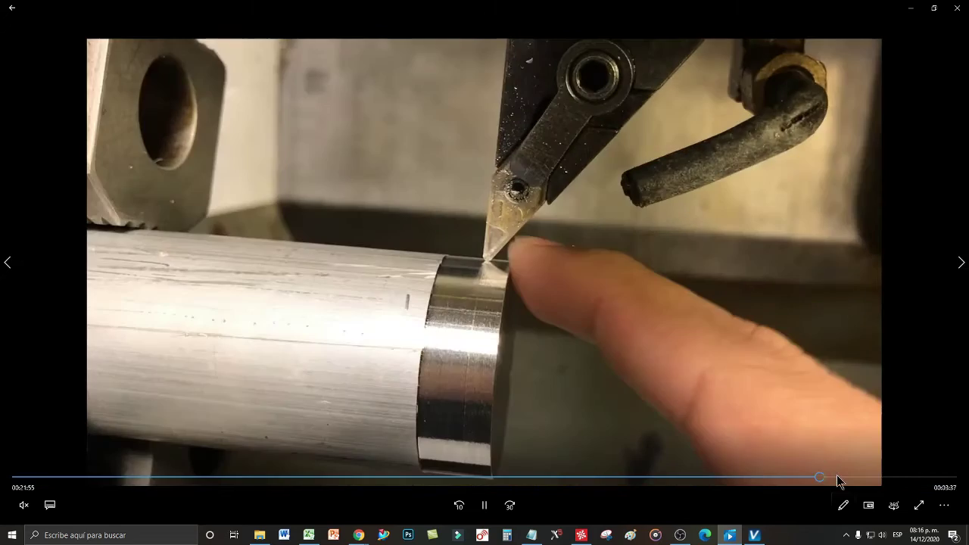
click(871, 478)
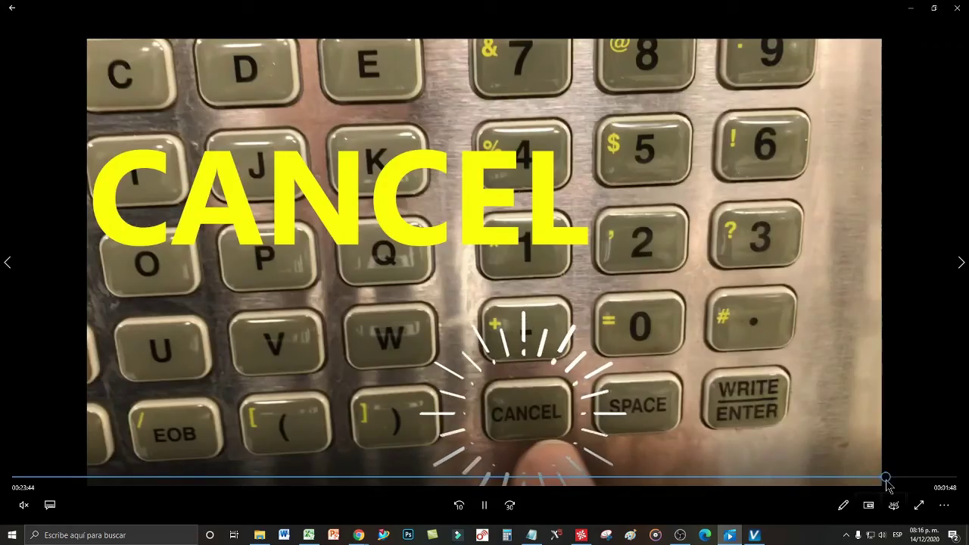
click(895, 478)
click(906, 479)
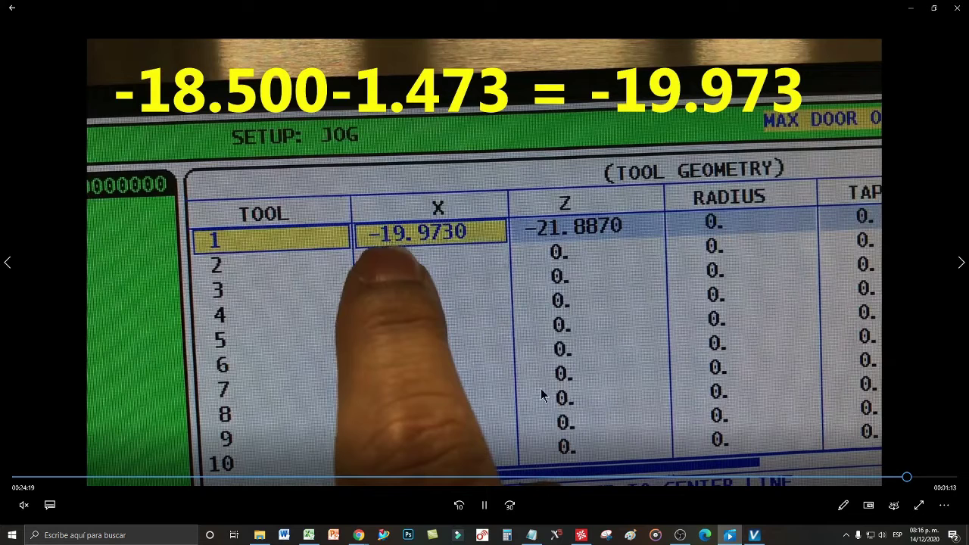
key(space)
click(911, 9)
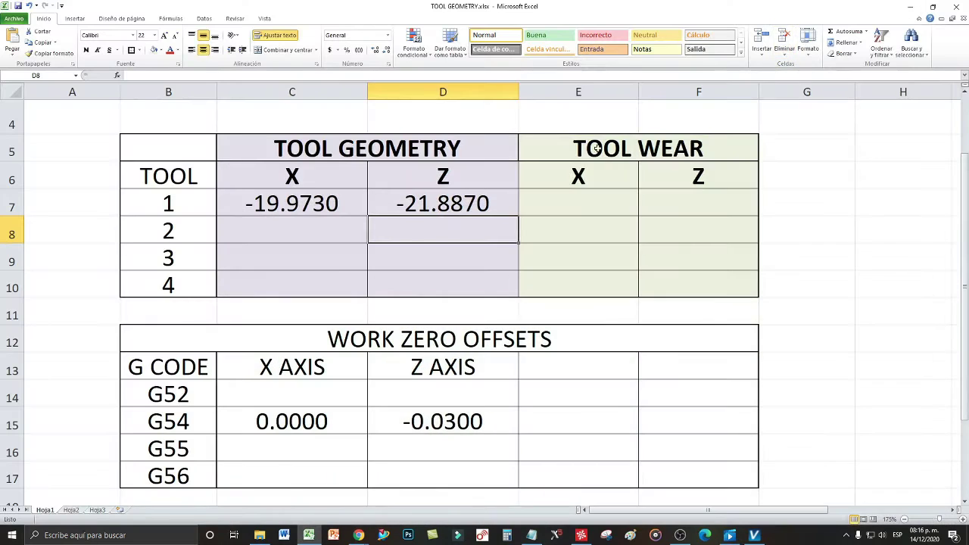
Widen the TOOL WEAR columns and give columns C through F the same width
click(552, 223)
click(583, 203)
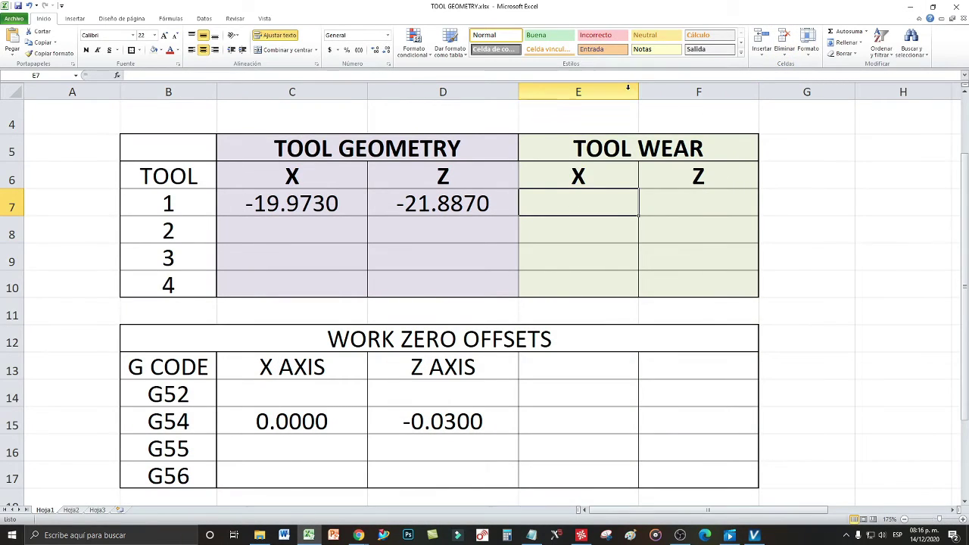
drag(578, 91, 692, 92)
drag(759, 91, 780, 97)
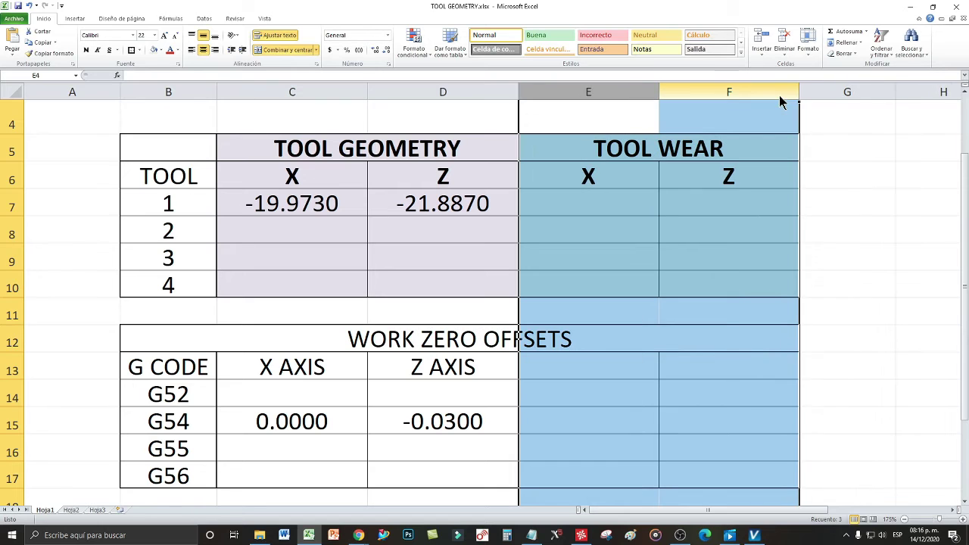
click(792, 182)
drag(320, 91, 731, 112)
drag(802, 91, 815, 92)
click(754, 192)
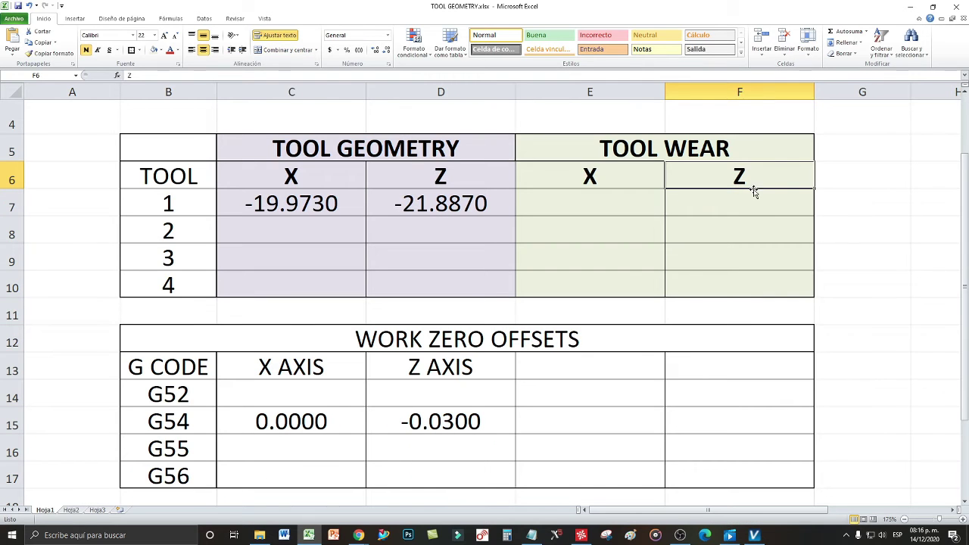
click(629, 254)
click(606, 199)
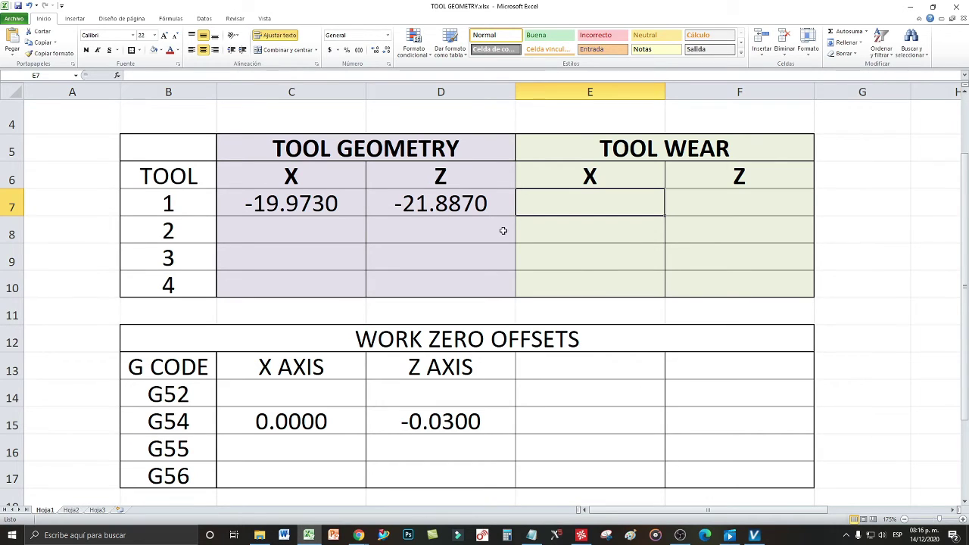
drag(570, 215, 575, 199)
click(620, 227)
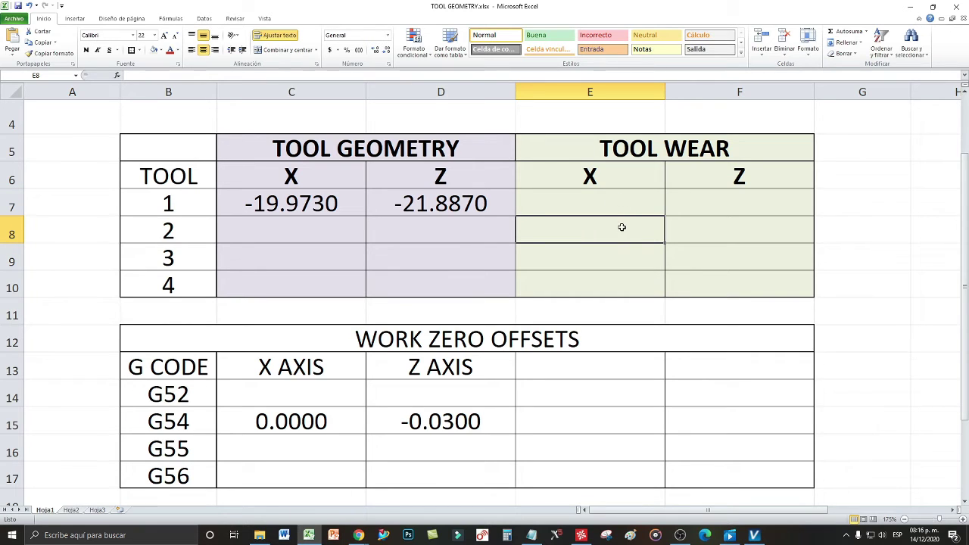
click(617, 199)
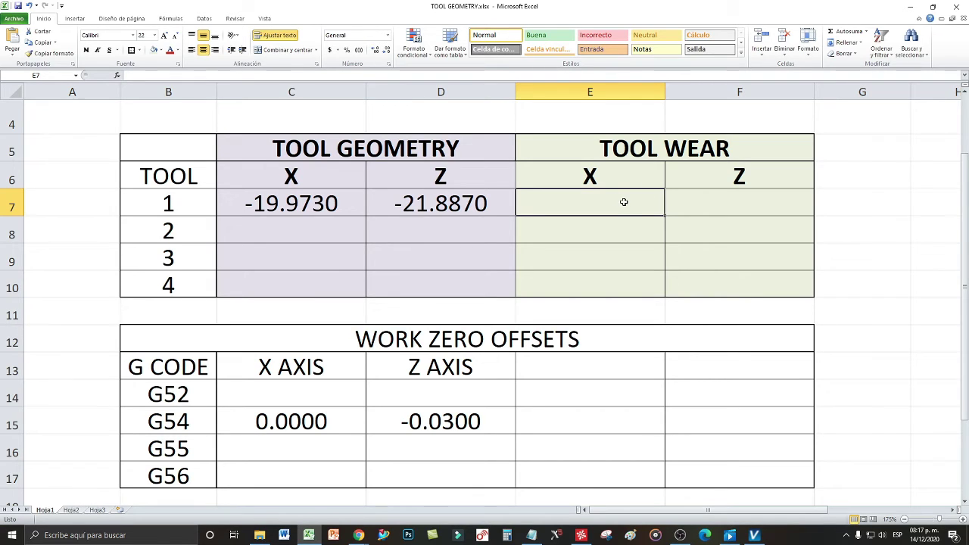
click(605, 161)
click(605, 171)
click(743, 174)
click(619, 173)
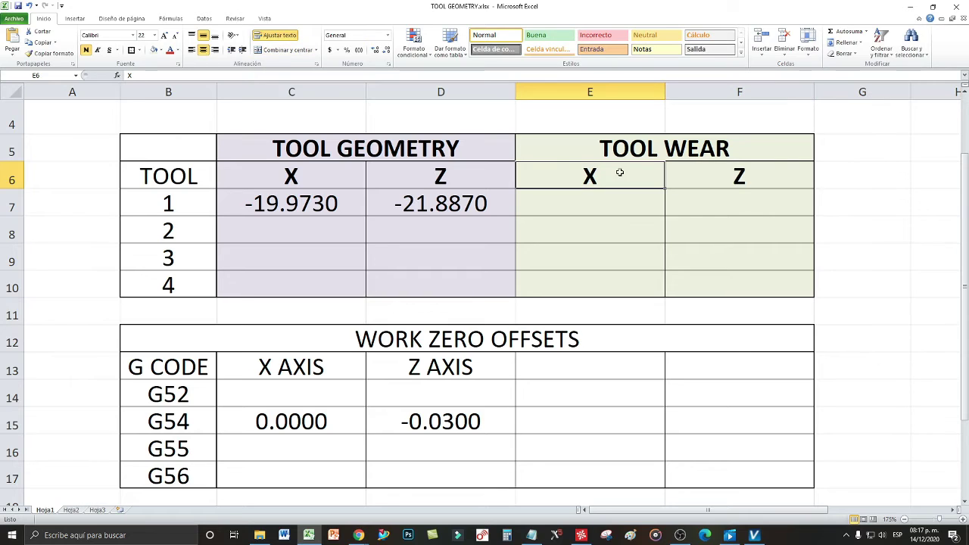
Enter -0.010 as tool 1's X wear offset in cell E7
click(617, 212)
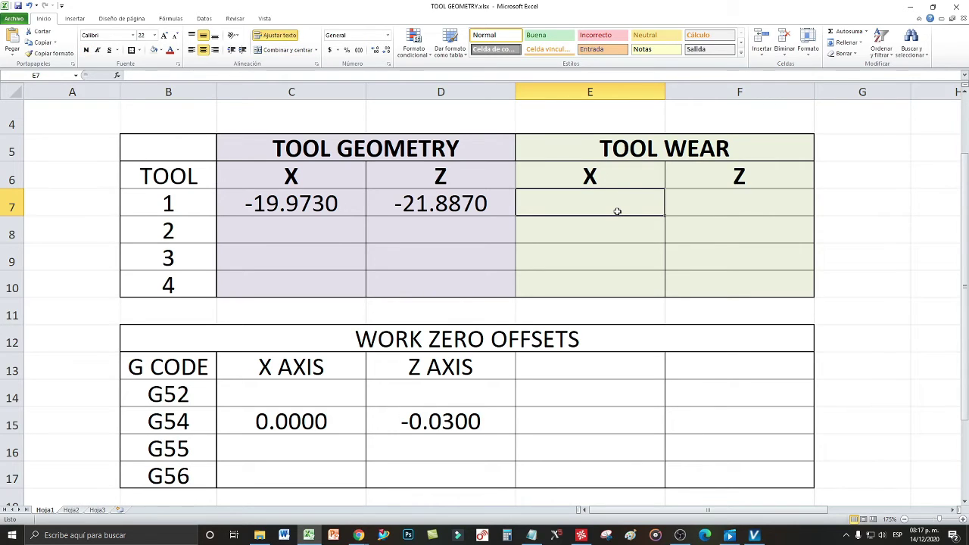
text(-0.010)
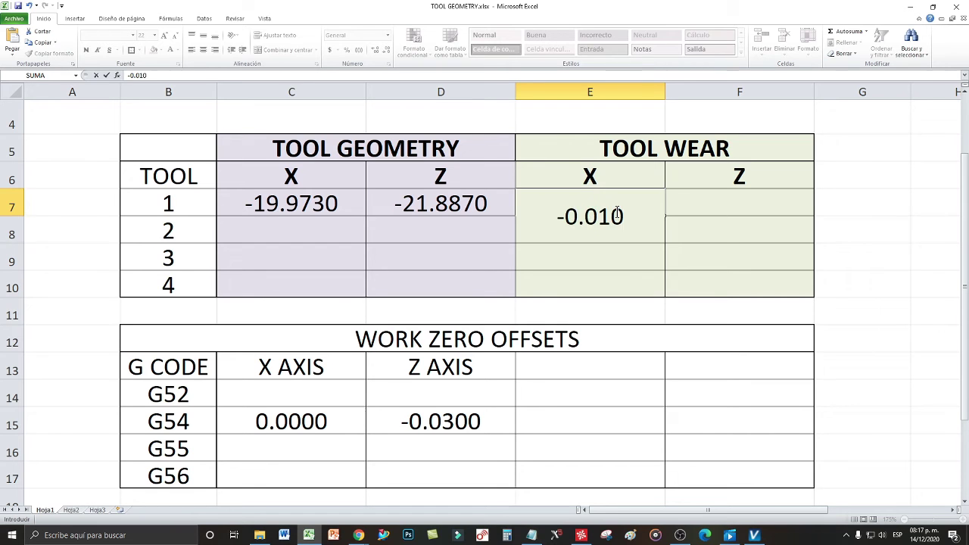
key(Return)
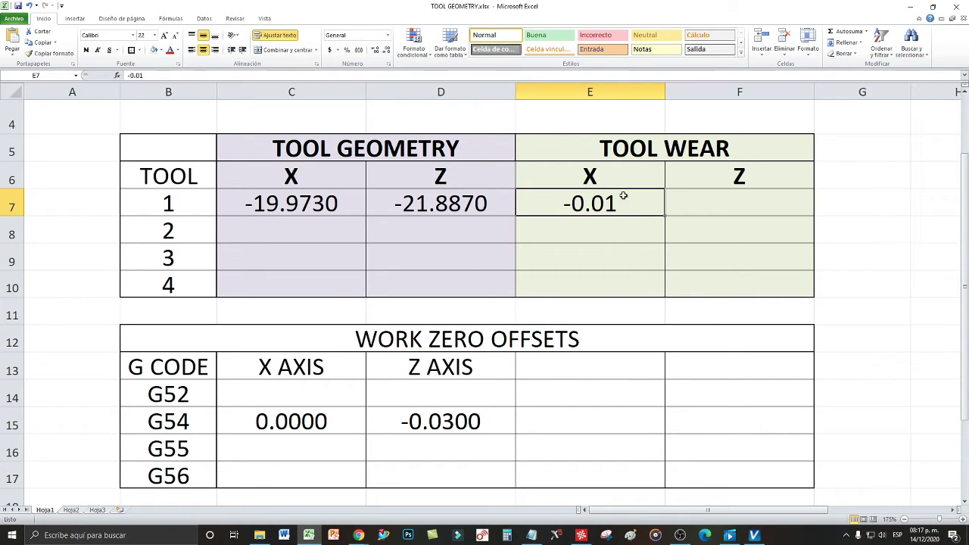
Format the TOOL WEAR value cells E7:F10 to show four decimal places
drag(624, 195, 717, 287)
click(377, 50)
click(377, 50)
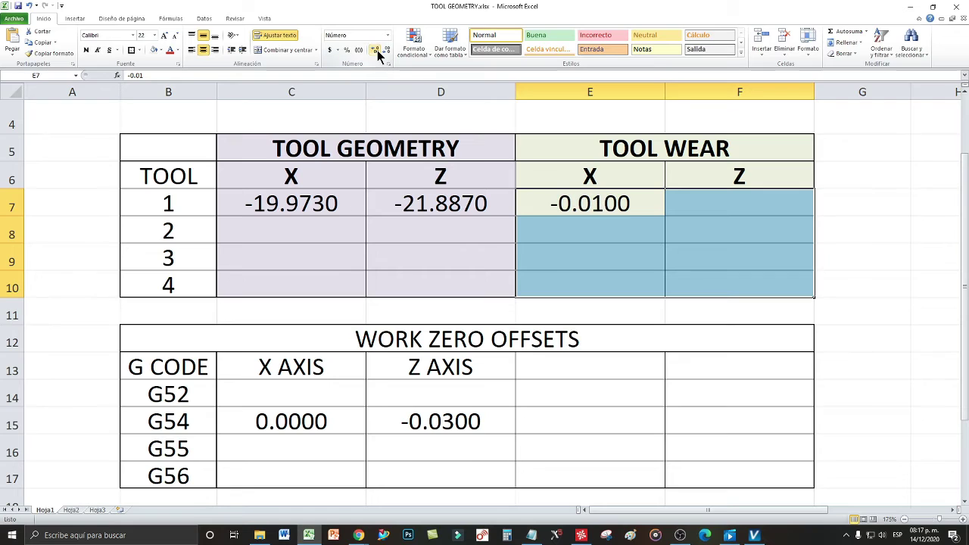
click(573, 228)
click(670, 208)
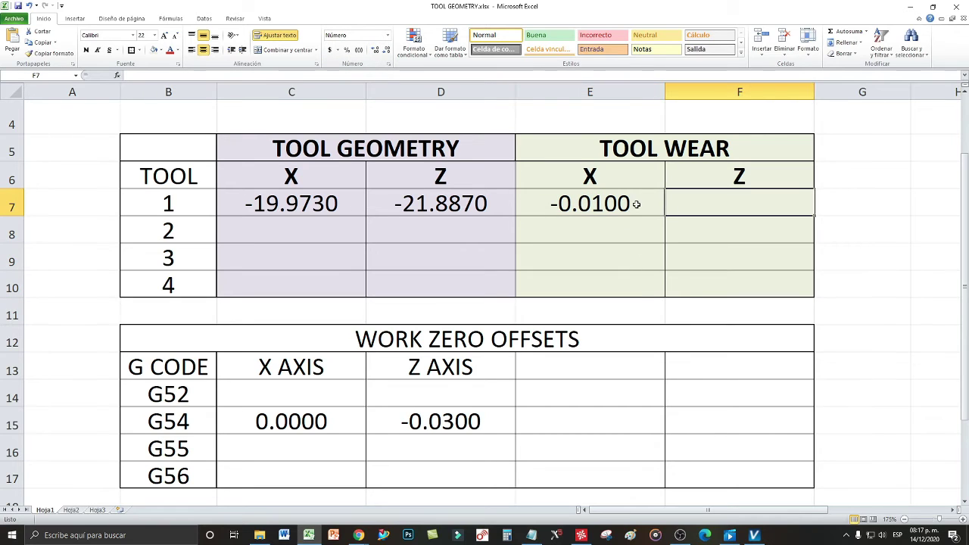
click(647, 214)
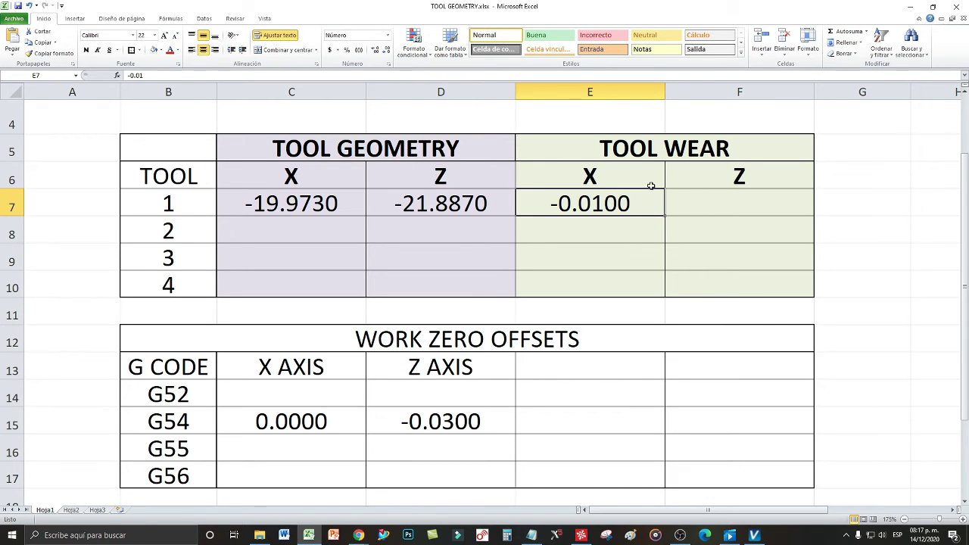
click(612, 223)
click(596, 203)
Fill the whole WORK ZERO OFFSETS table, B12:F17, with a light orange theme color
drag(181, 345, 597, 469)
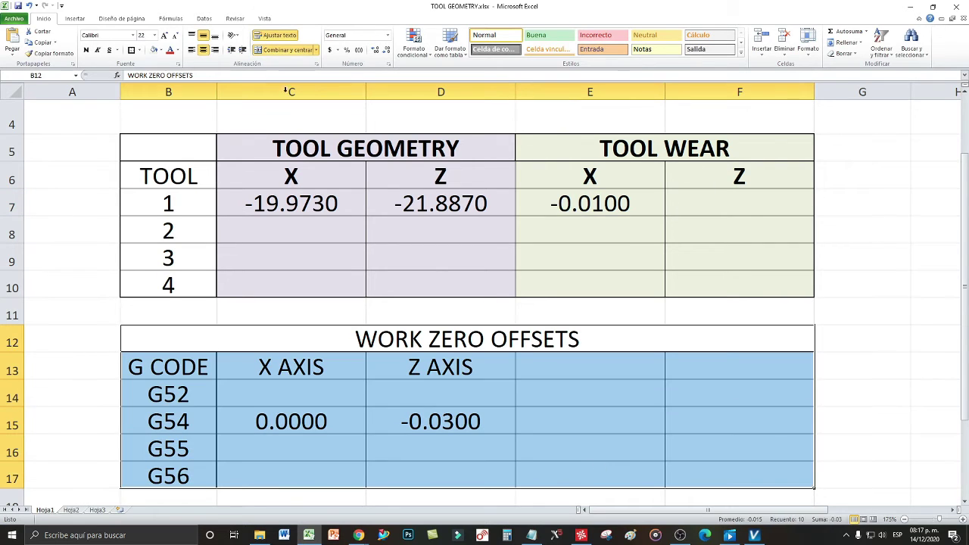
click(161, 51)
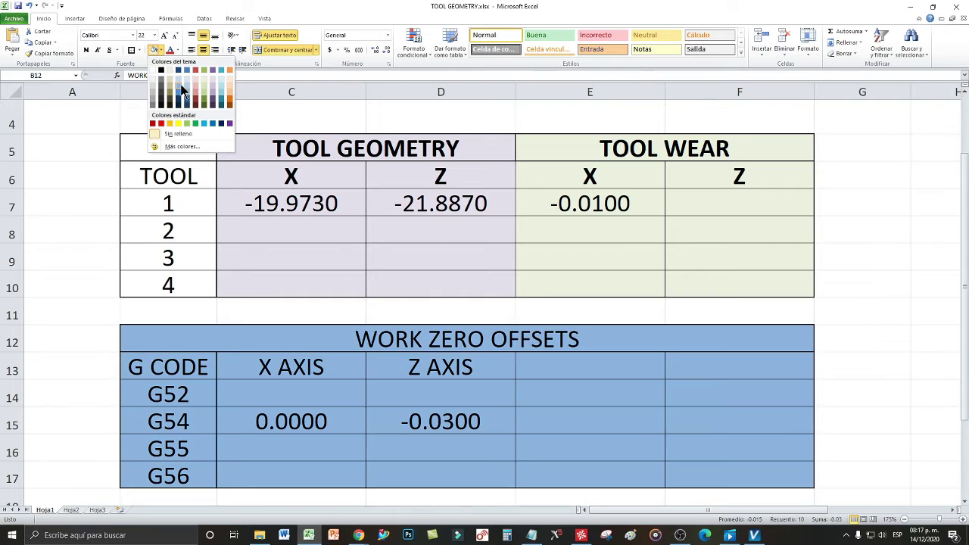
click(231, 96)
click(521, 223)
click(817, 233)
click(684, 190)
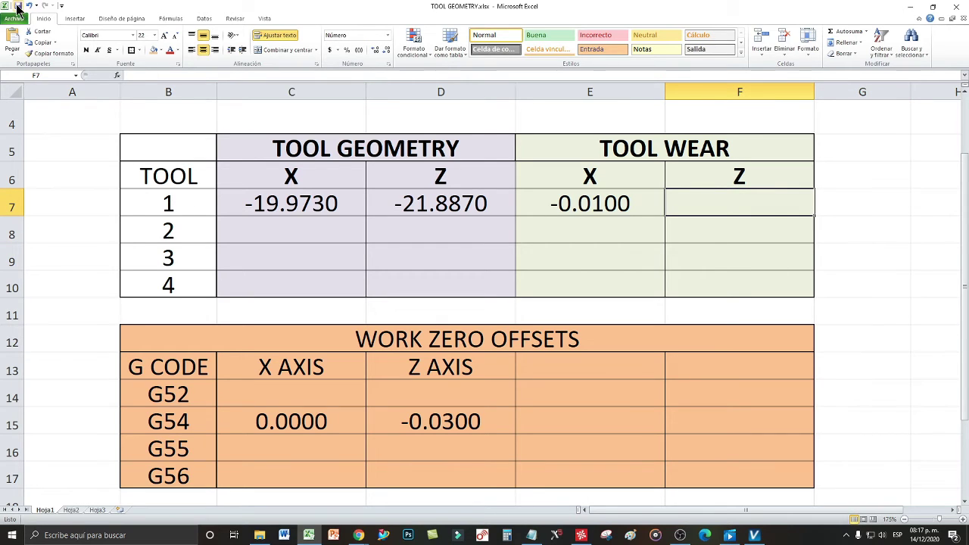
Compare tool 1's X geometry offset in C7 with its X wear offset in E7
click(628, 211)
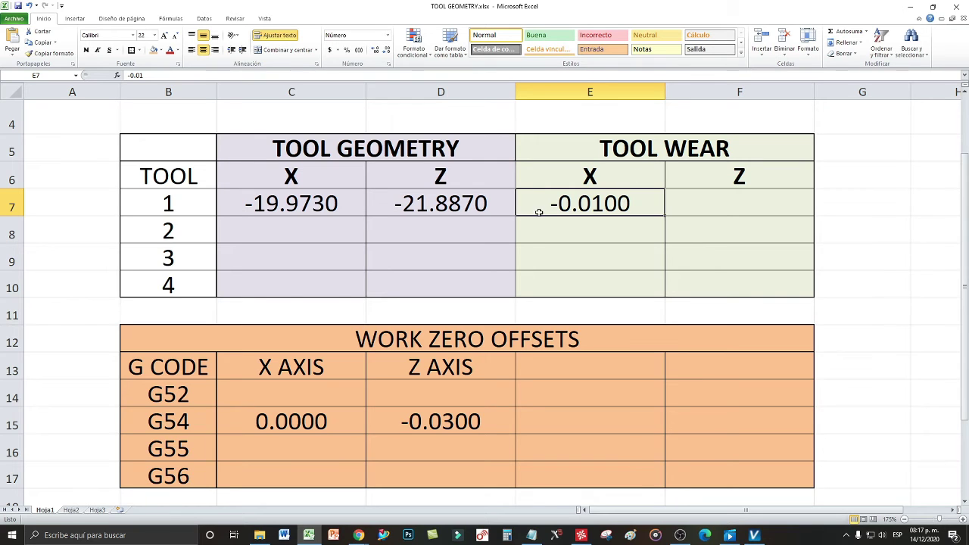
click(280, 203)
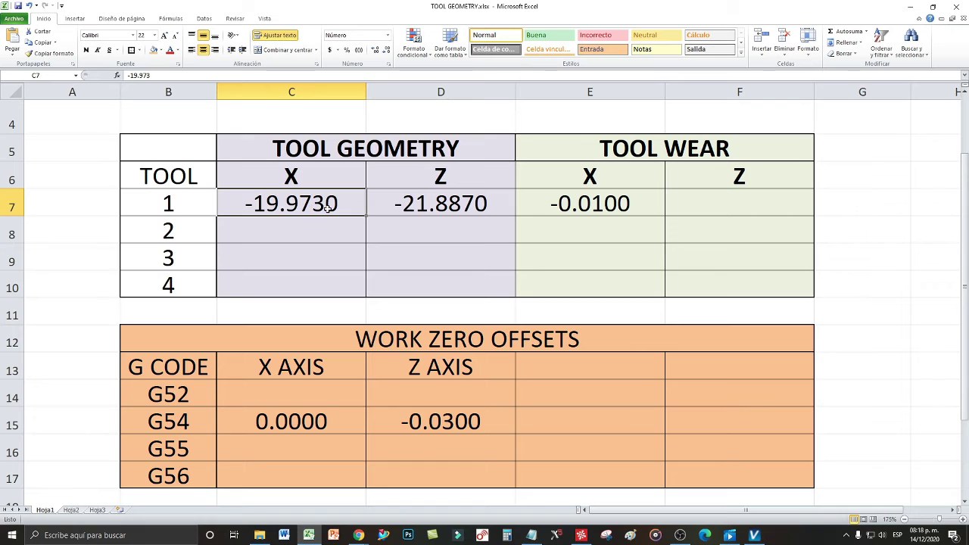
click(615, 203)
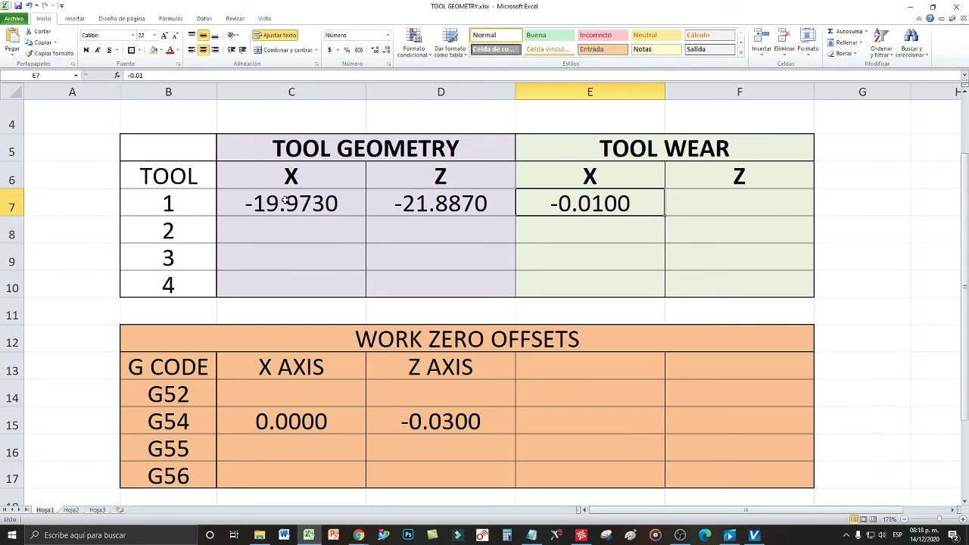
click(317, 203)
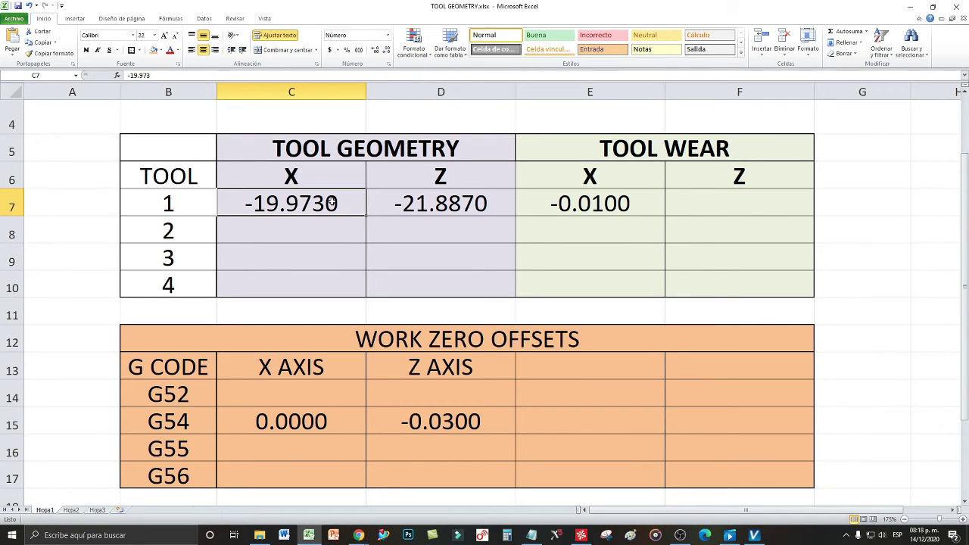
key(Right)
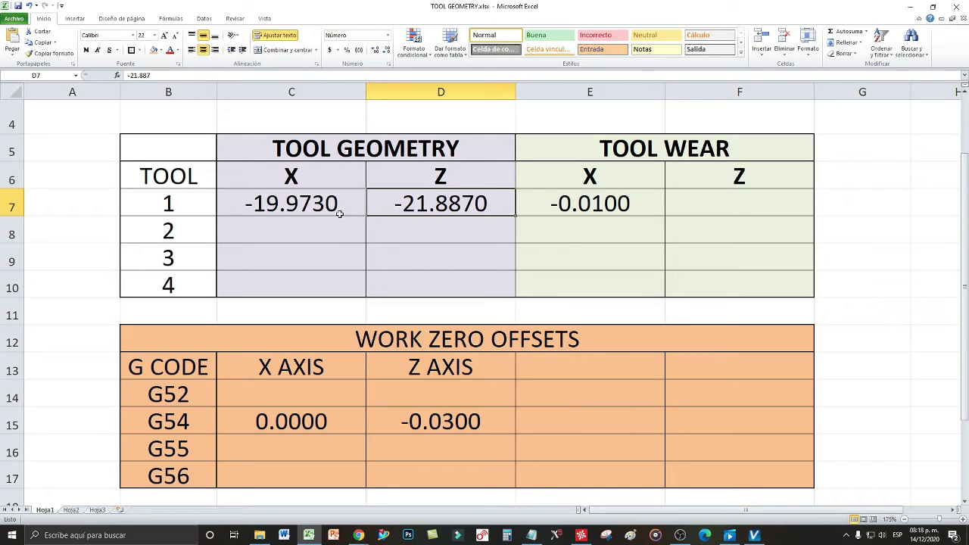
click(602, 203)
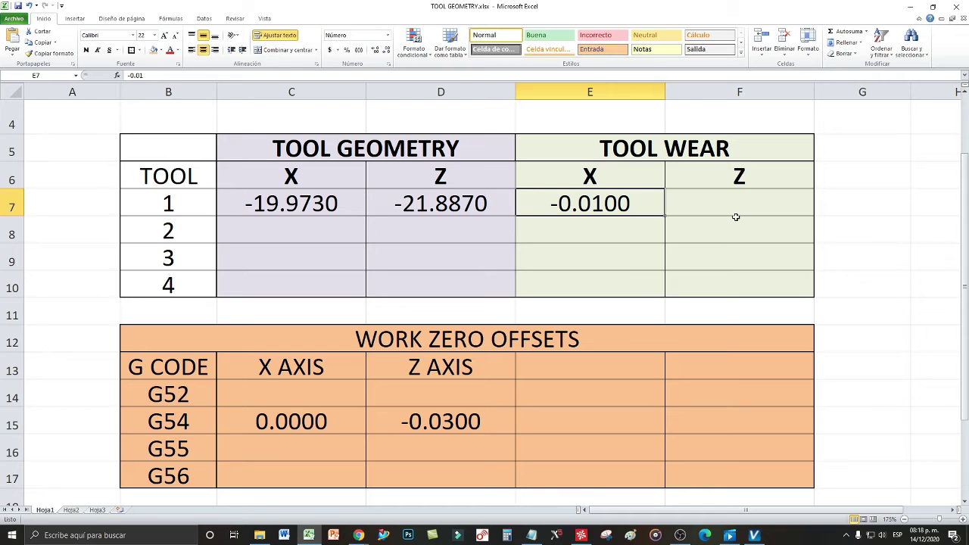
click(629, 228)
click(627, 204)
click(355, 199)
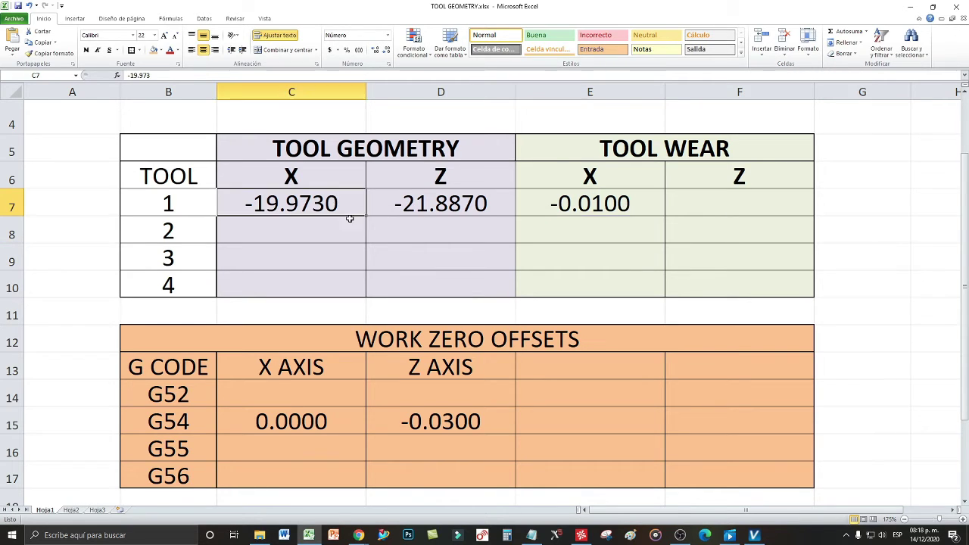
click(348, 255)
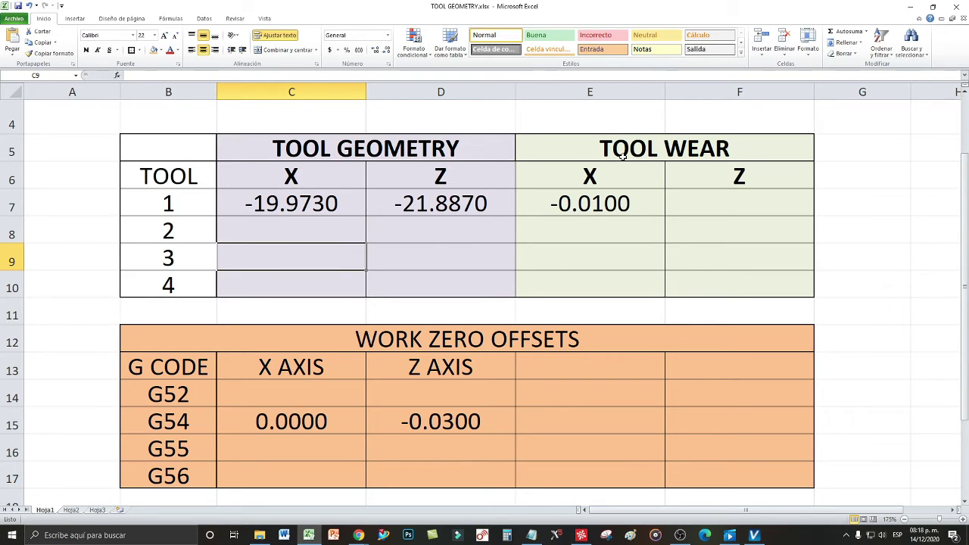
Examine the TOOL WEAR block and tool 1's wear entry in relation to its X geometry offset
drag(589, 149, 735, 282)
click(697, 250)
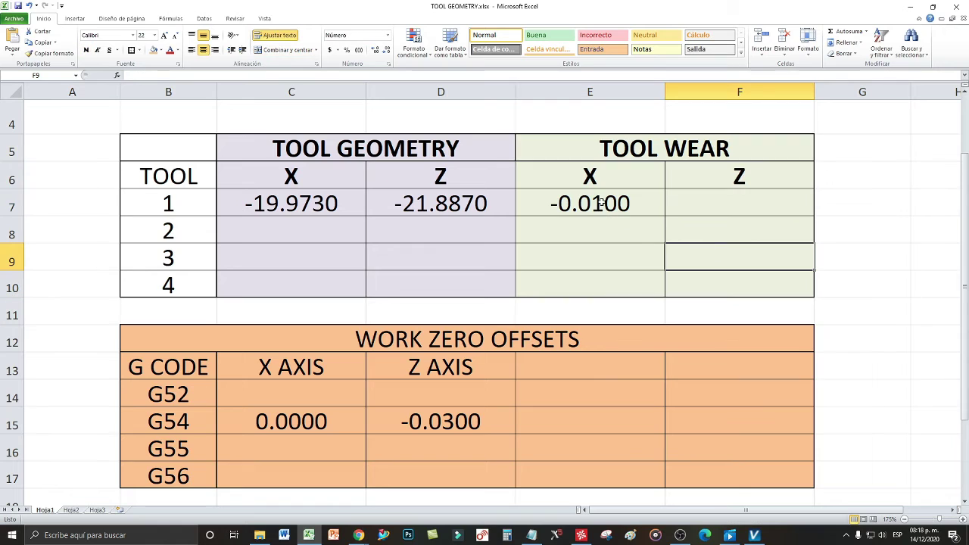
click(606, 201)
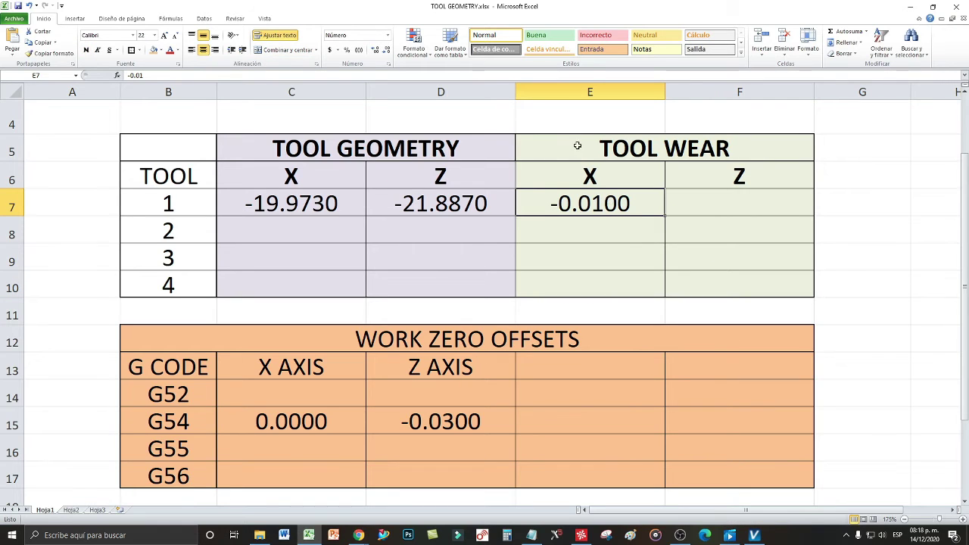
drag(577, 146, 732, 286)
click(610, 218)
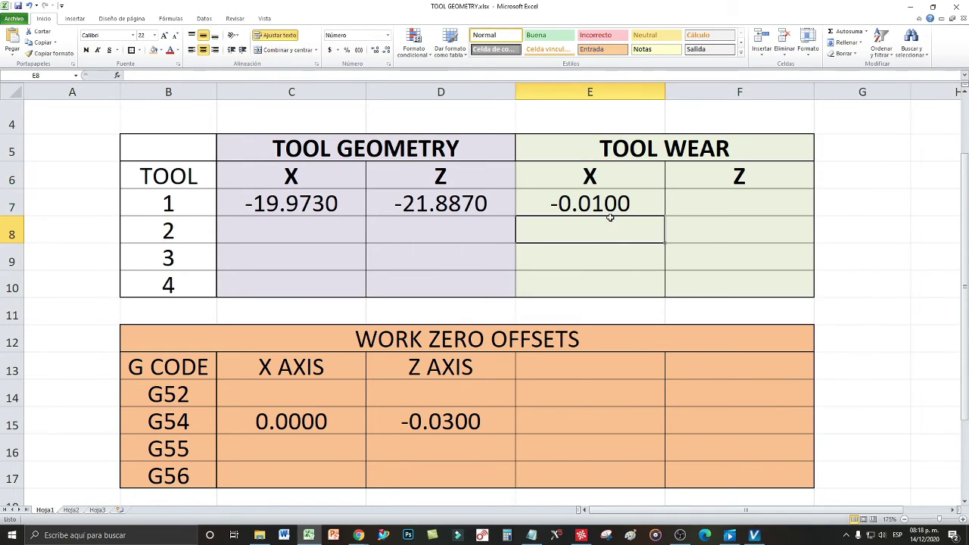
click(609, 205)
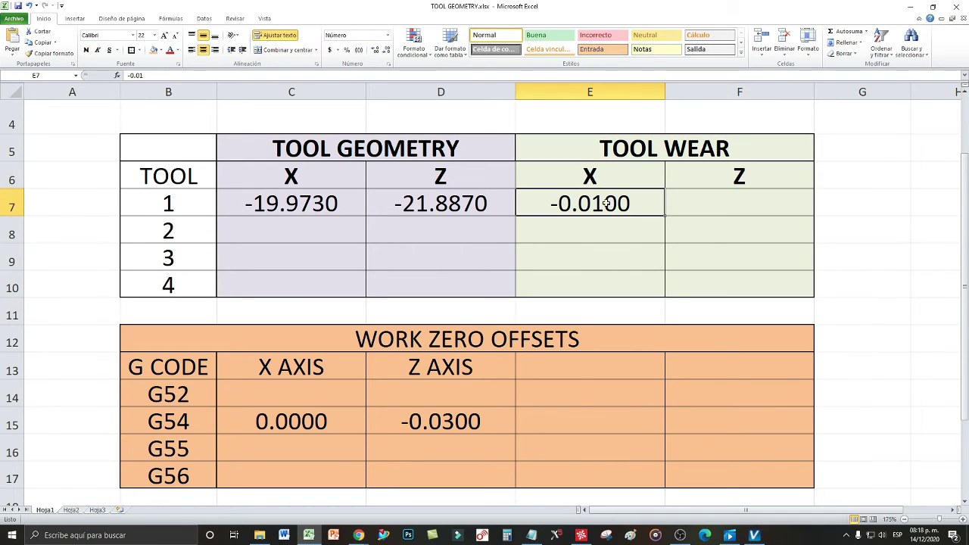
click(350, 230)
click(263, 206)
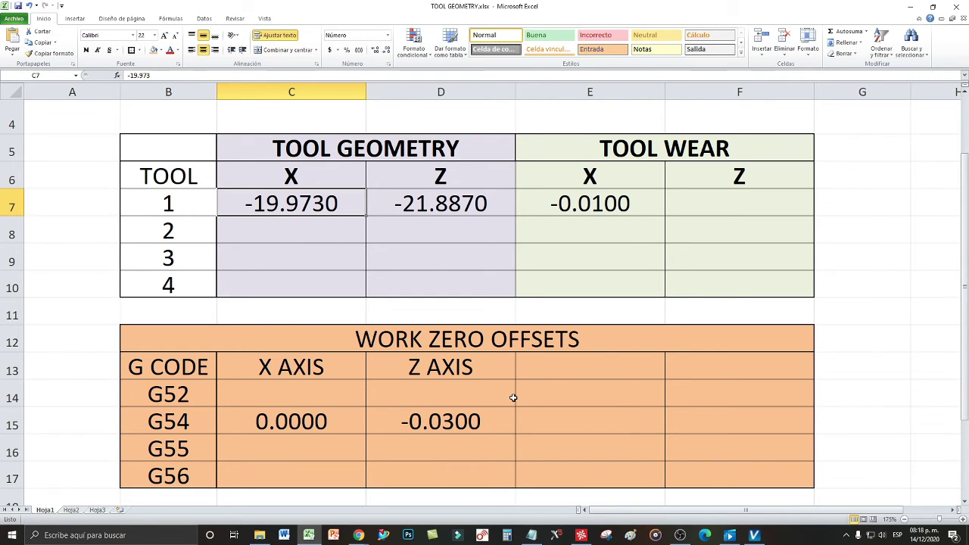
Switch to the Notepad notes, add blank lines above the numbered list, write -19.973 there and enlarge the text to 200%
click(532, 534)
click(304, 220)
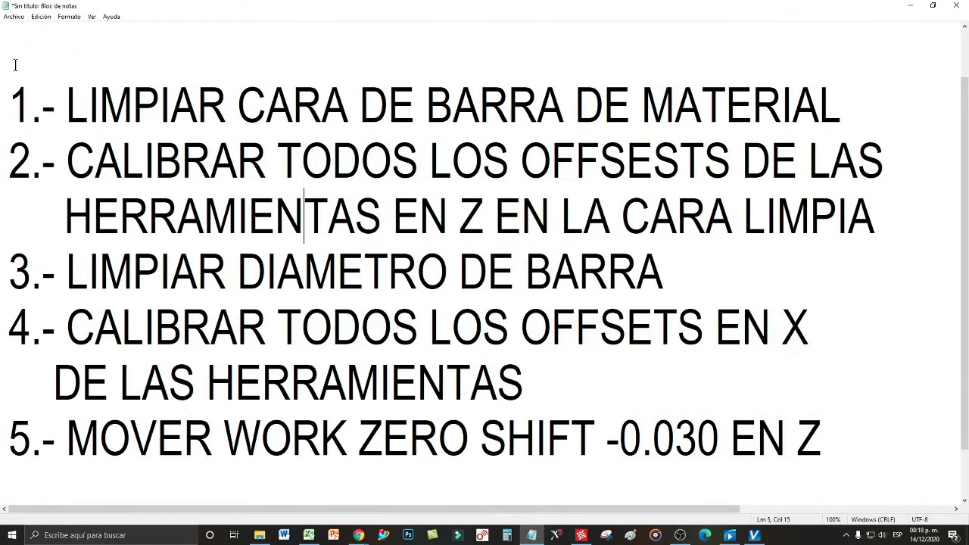
key(Return)
key(Return)
key(Return)
key(Return)
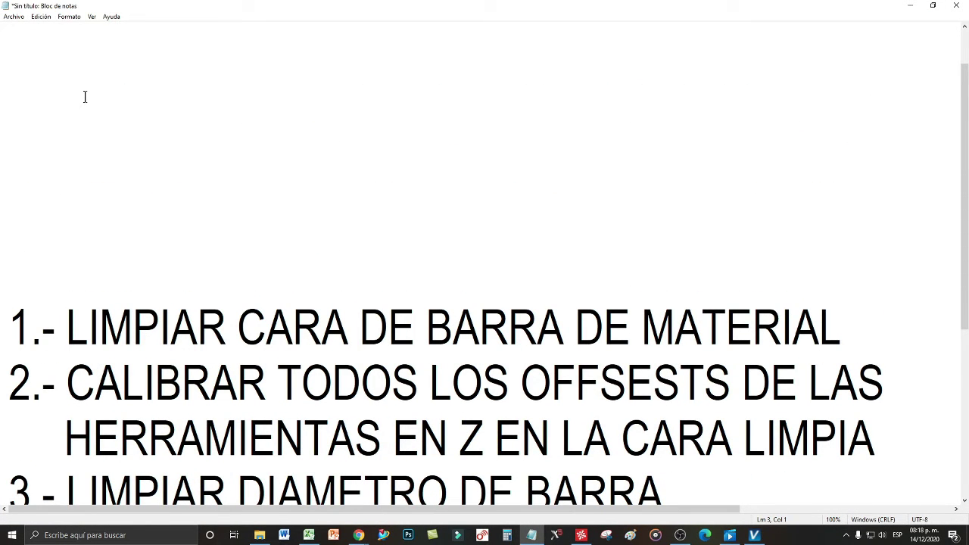
text(-19.973)
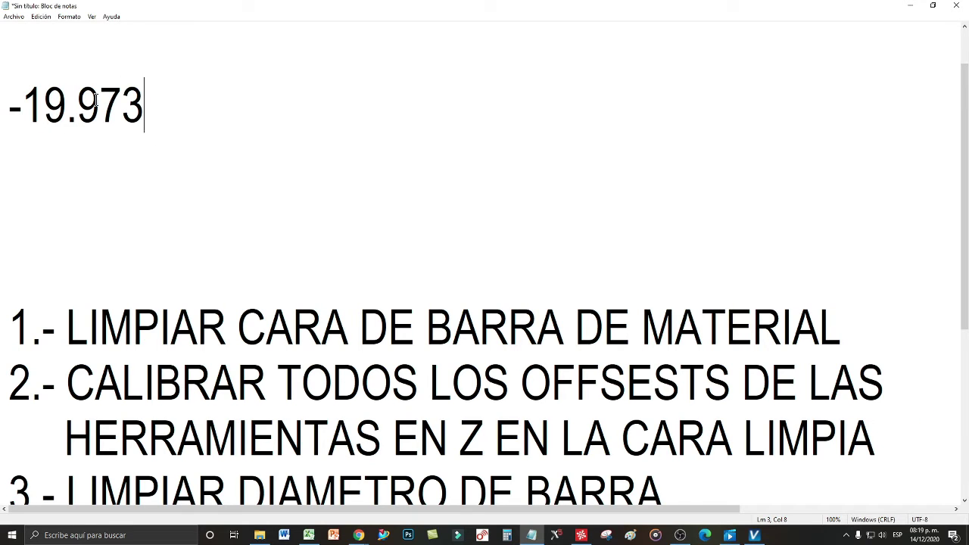
ctrl+scroll(96, 107, up, 9)
ctrl+scroll(115, 116, up, 1)
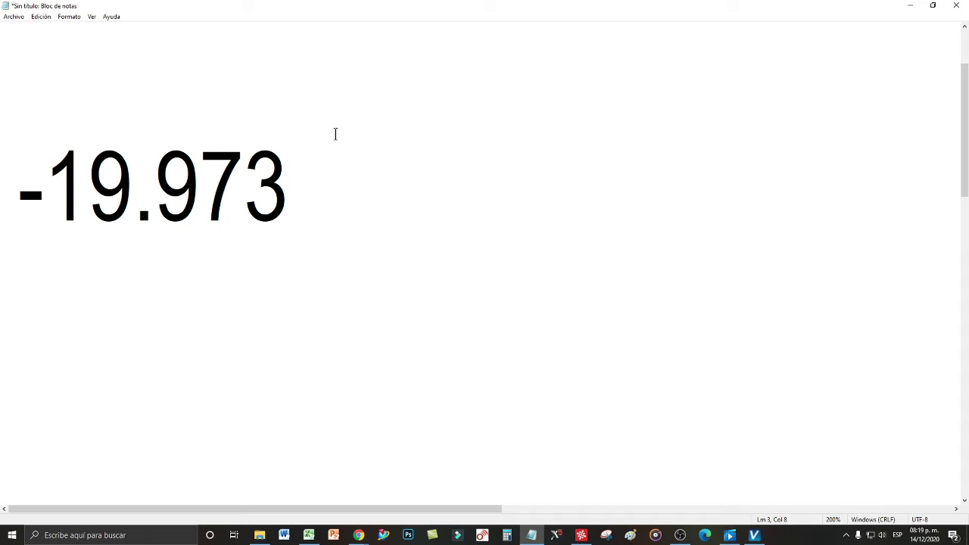
Extend the calculation after -19.973 with "- 0.010 =", spacing out the signs and checking the offsets in the spreadsheet
text(-0.010)
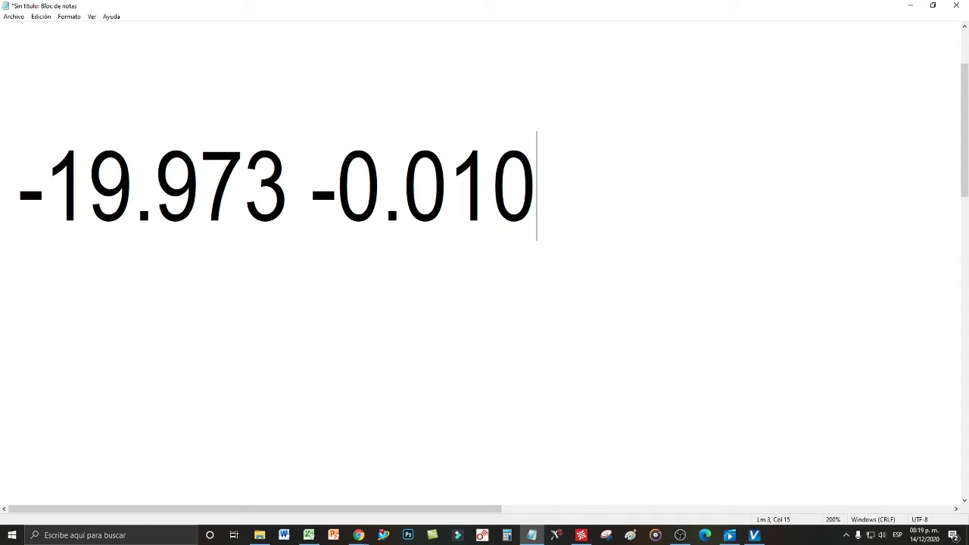
text(=)
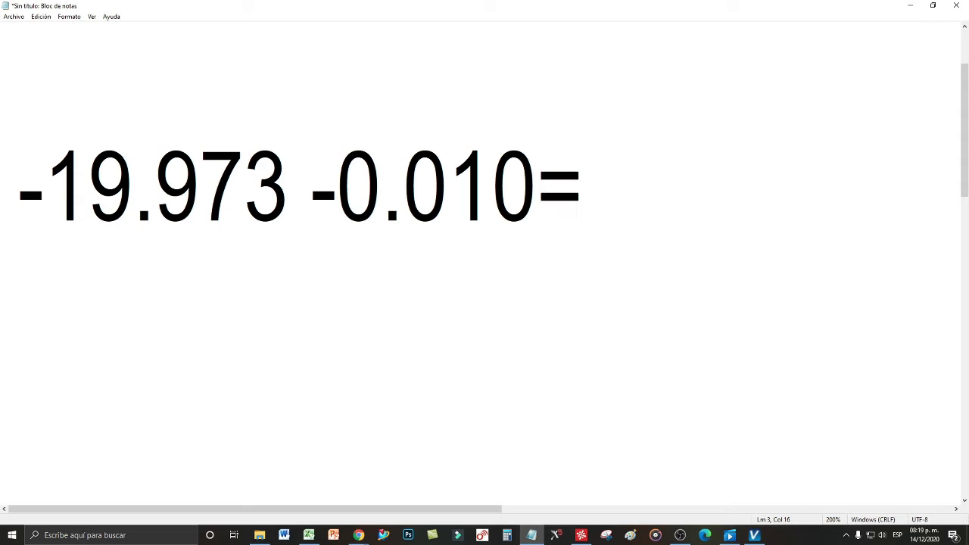
key(Left)
key(Right)
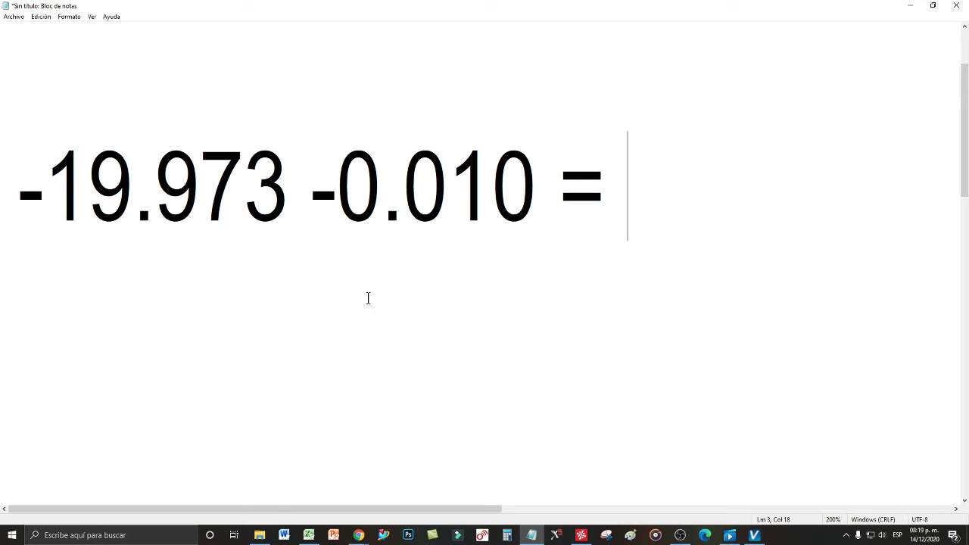
click(309, 535)
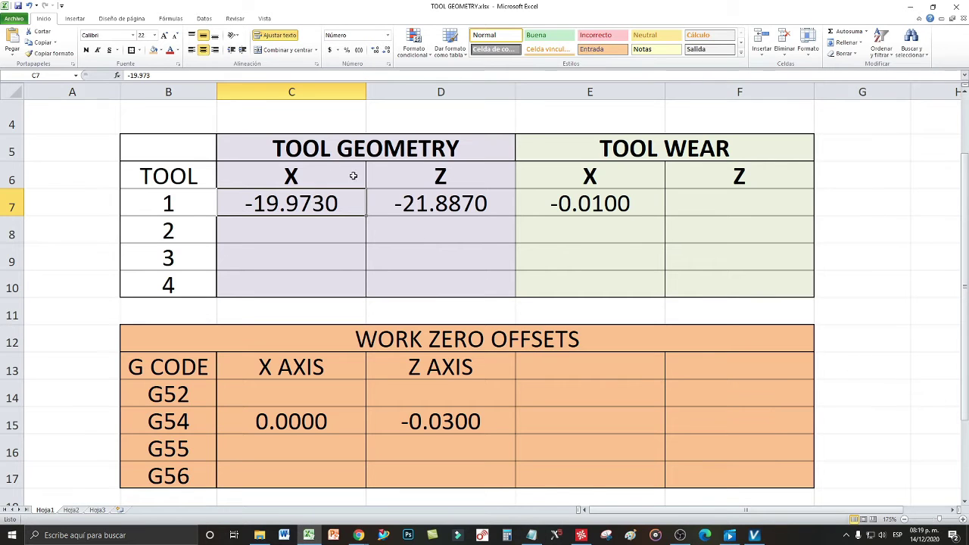
click(911, 7)
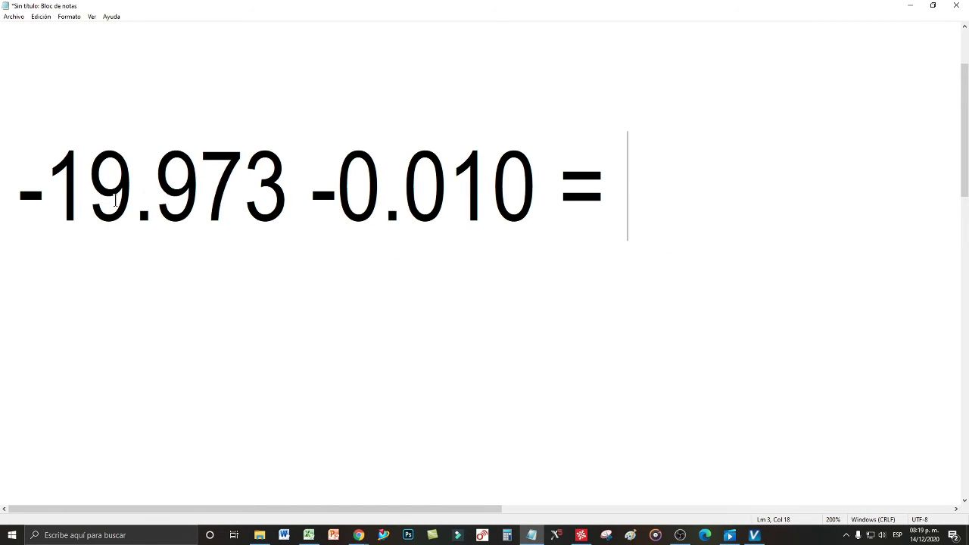
click(330, 200)
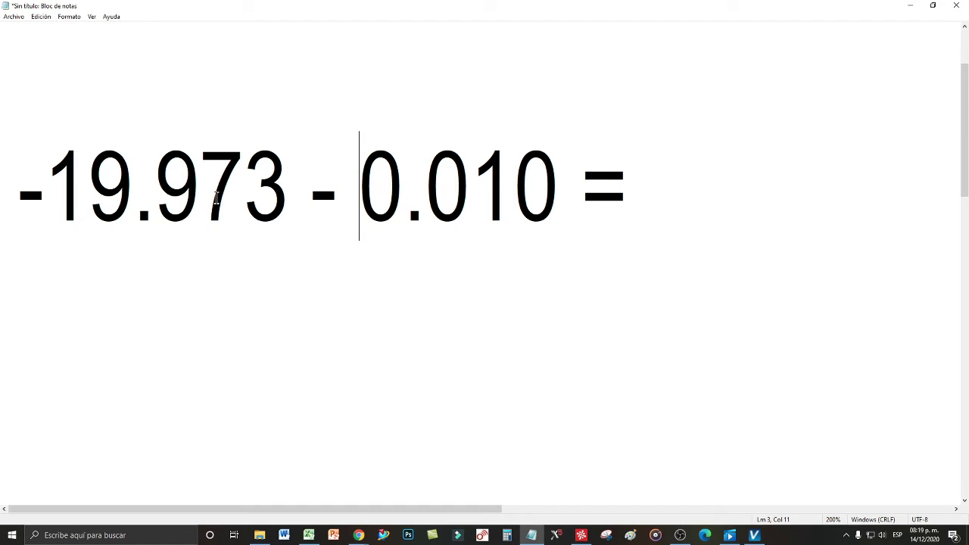
Complete the calculation with the result -19.983 and highlight that result
click(652, 186)
text(-19)
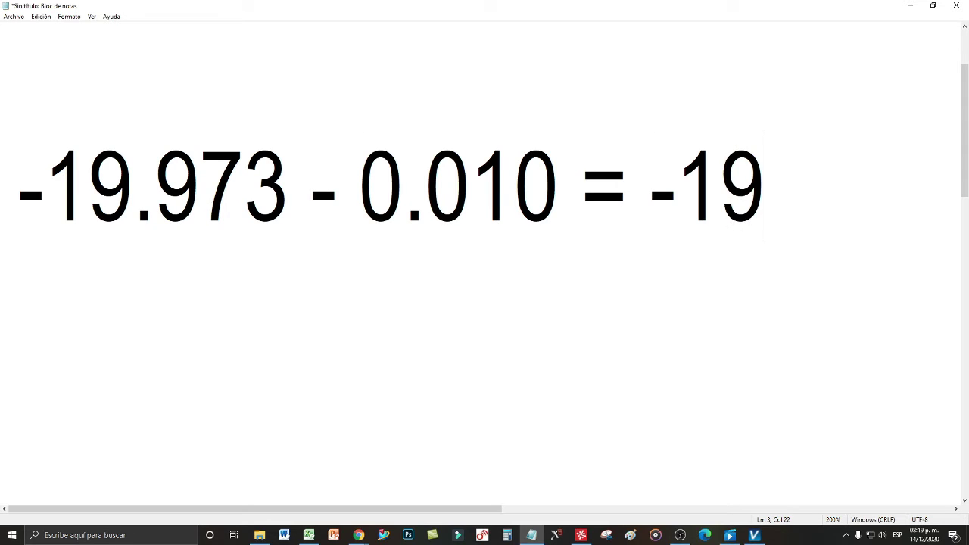
text(.983)
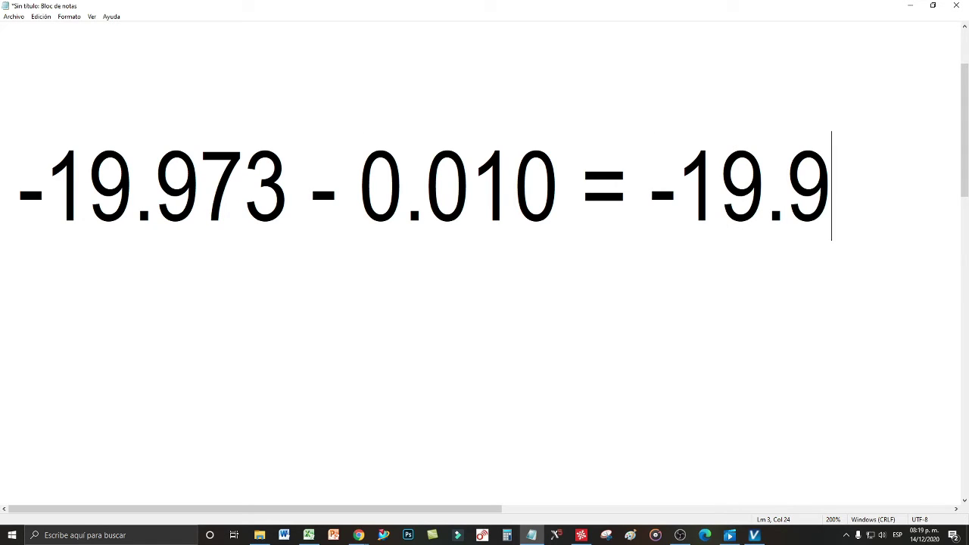
click(720, 185)
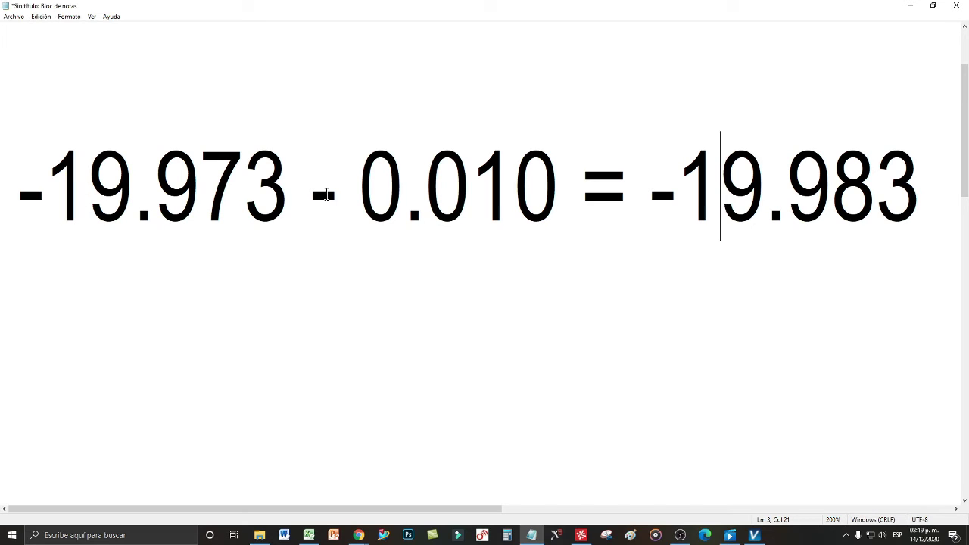
double_click(675, 197)
key(Right)
drag(658, 182, 915, 189)
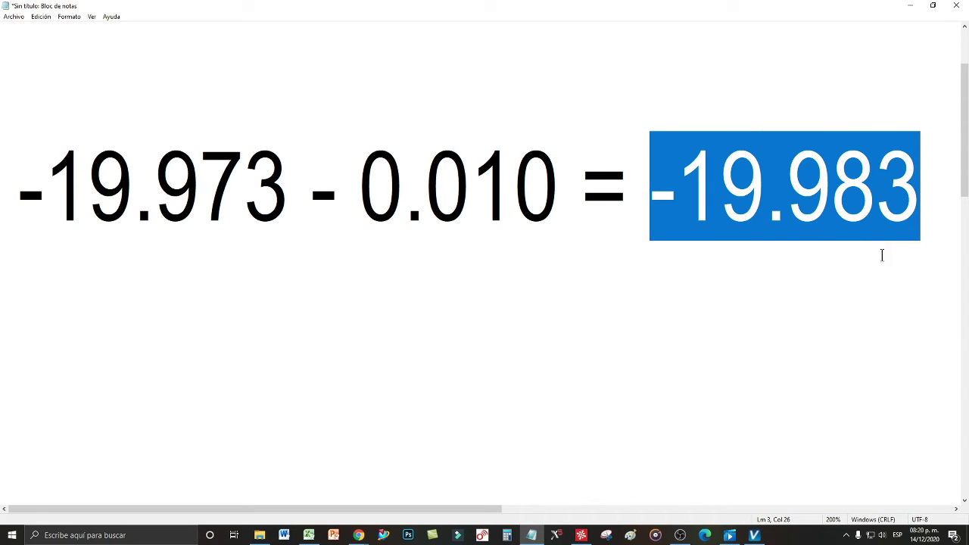
Switch back to the Excel table and set tool 1's X geometry offset to -19.983
click(309, 535)
click(331, 221)
drag(530, 151, 686, 286)
click(312, 201)
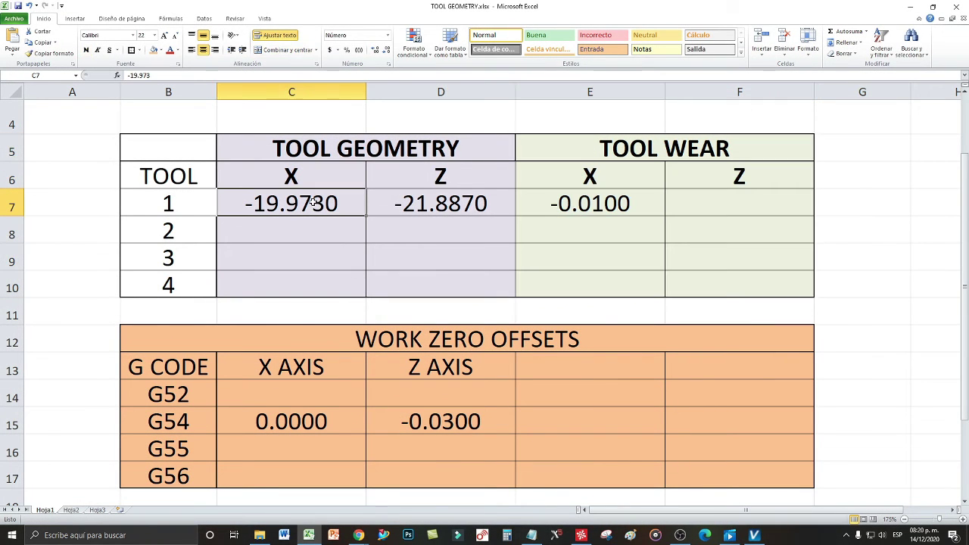
text(-19.)
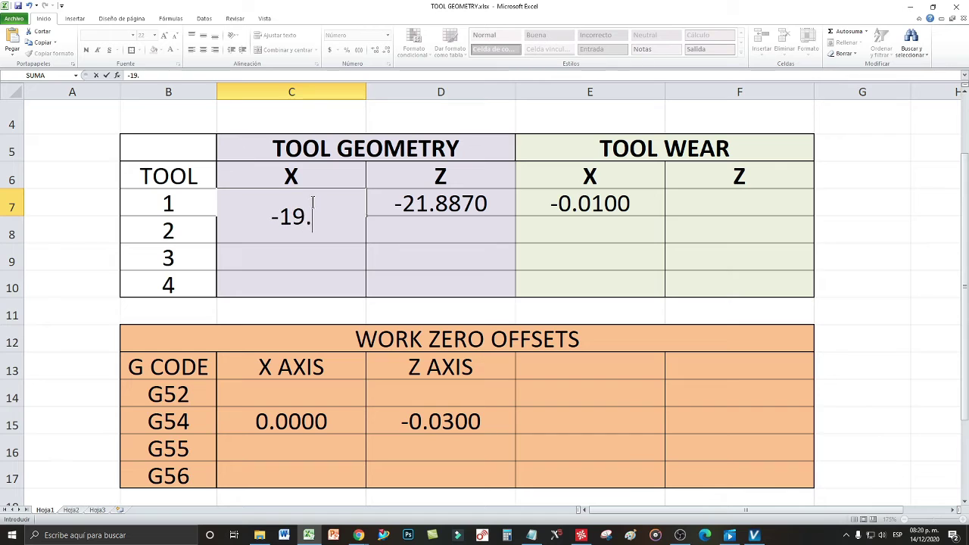
text(982)
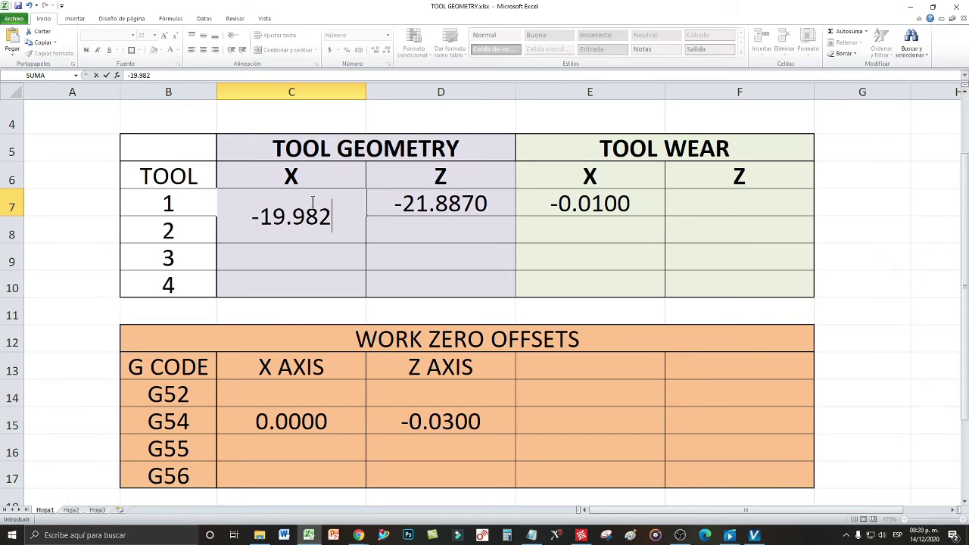
key(Return)
click(313, 201)
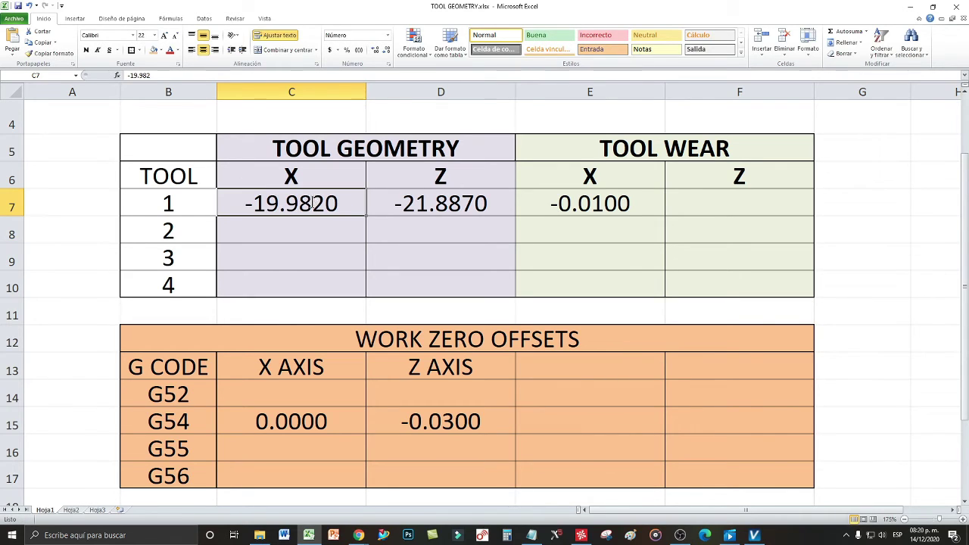
key(F2)
key(BackSpace)
text(3)
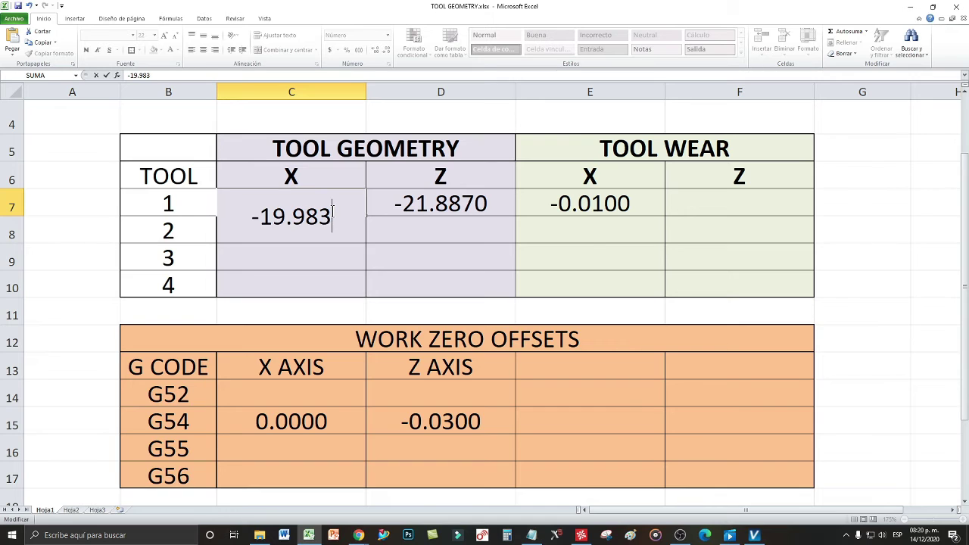
key(Return)
Check tool 1's X geometry offset against the Notepad calculation and examine it alongside the TOOL WEAR block
click(532, 536)
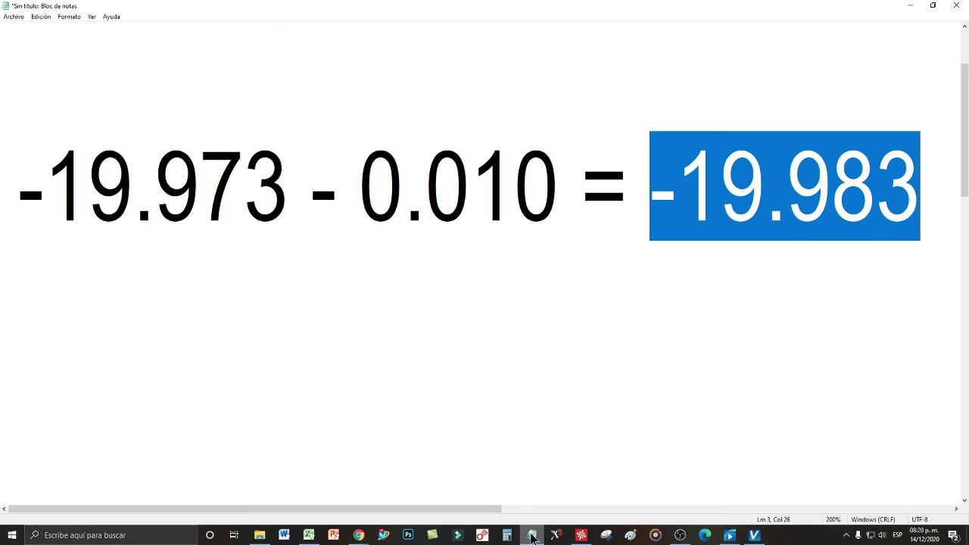
click(910, 5)
click(277, 210)
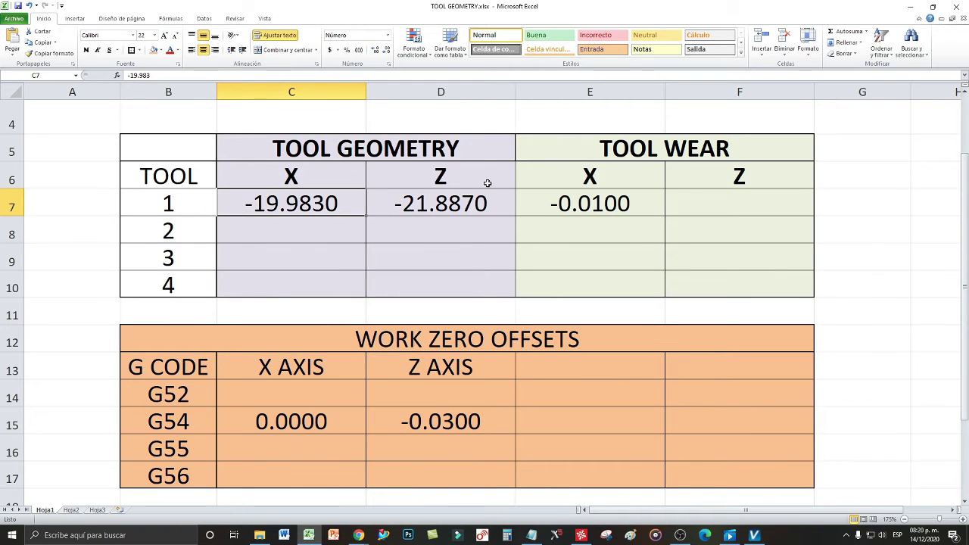
drag(582, 150, 647, 277)
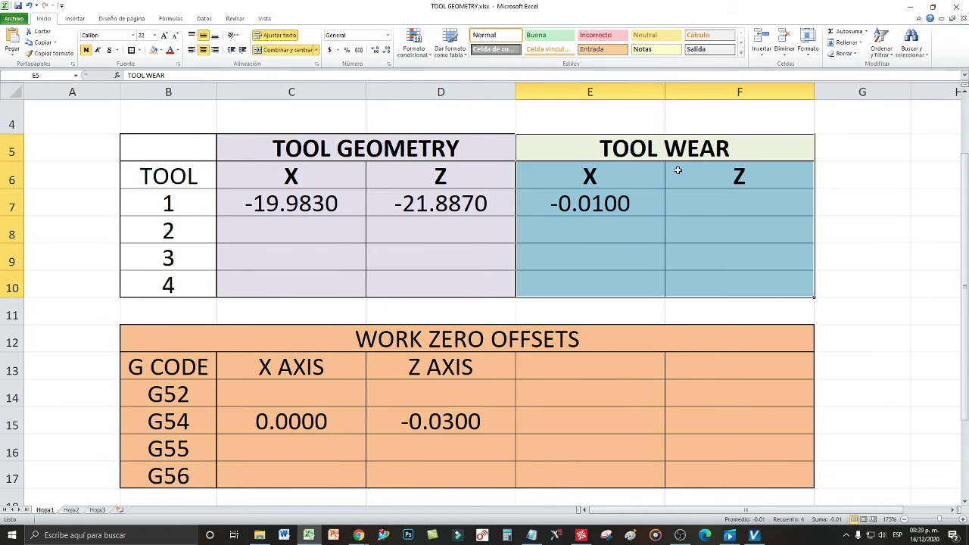
click(302, 200)
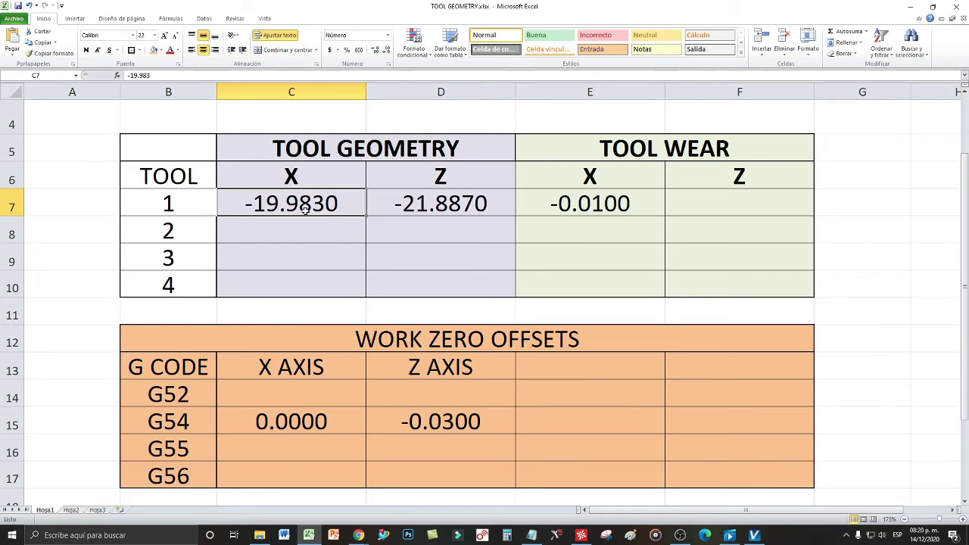
click(322, 235)
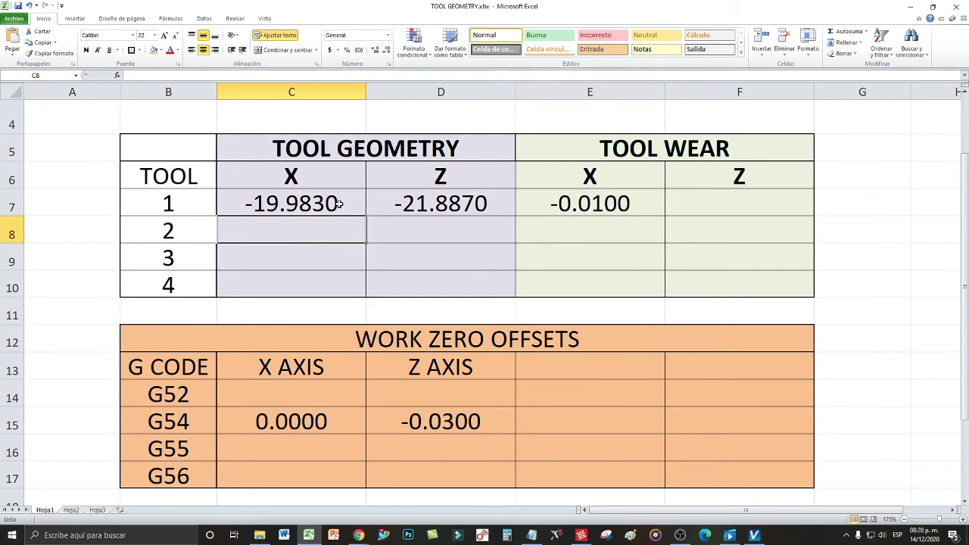
click(340, 195)
click(346, 234)
click(340, 195)
click(353, 231)
click(330, 203)
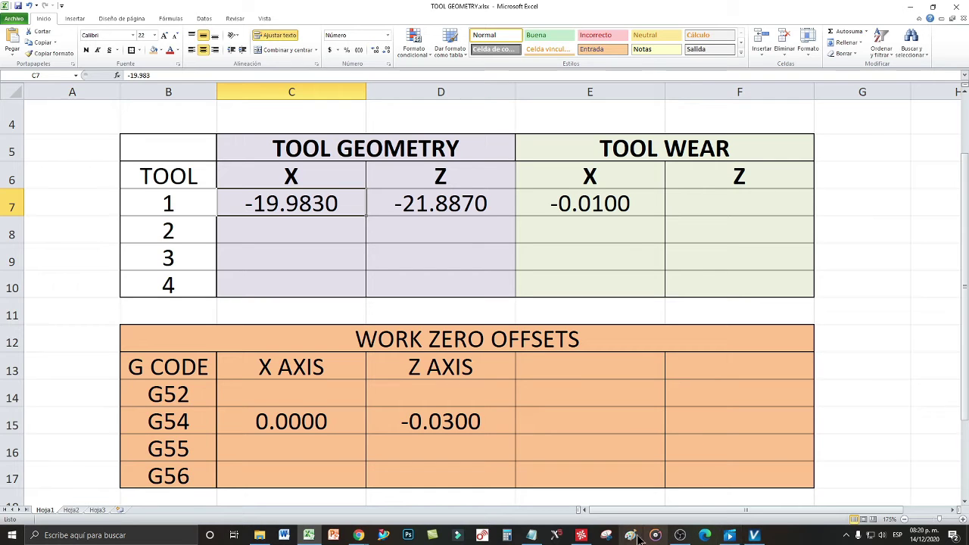
Switch to the Notepad calculation and change the subtracted wear amount to 0.001
click(532, 535)
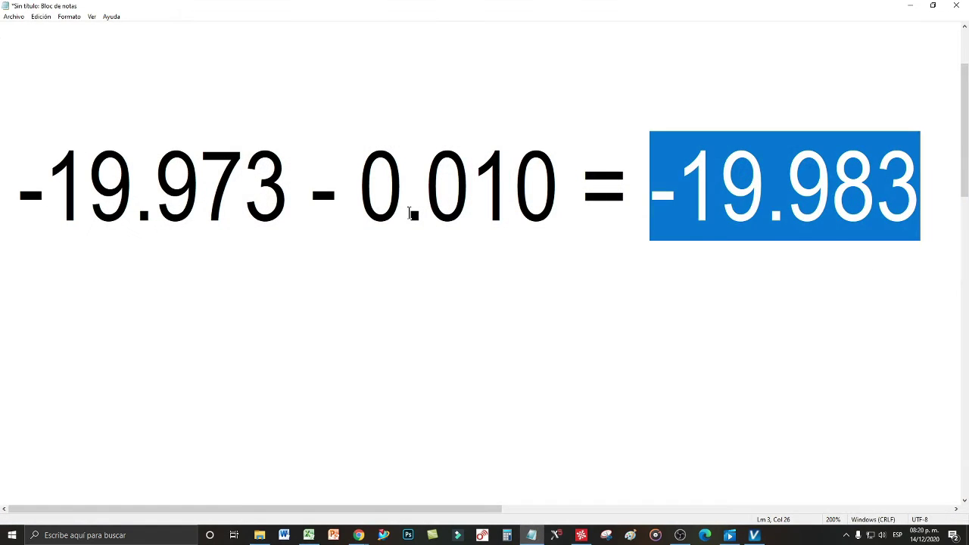
click(496, 196)
click(487, 198)
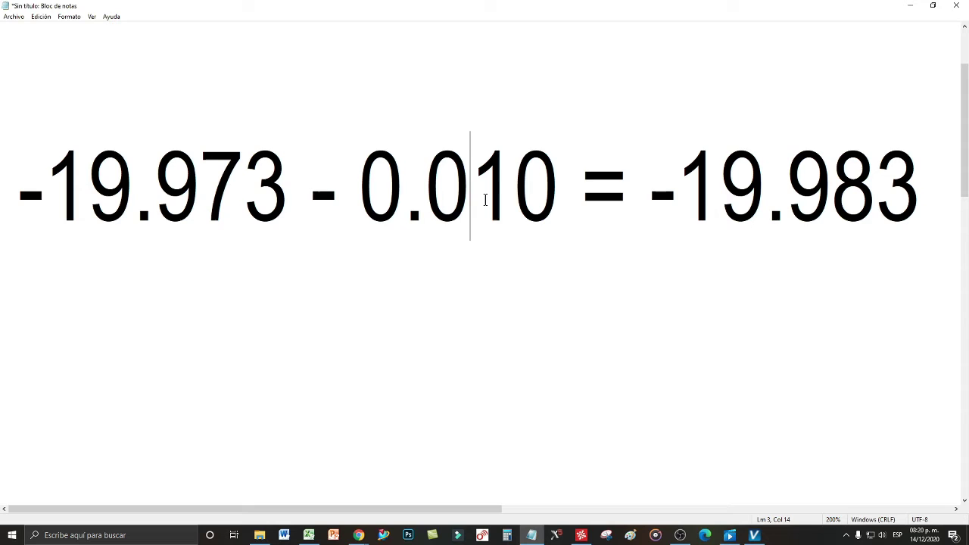
click(539, 189)
key(BackSpace)
key(Left)
key(Left)
key(Right)
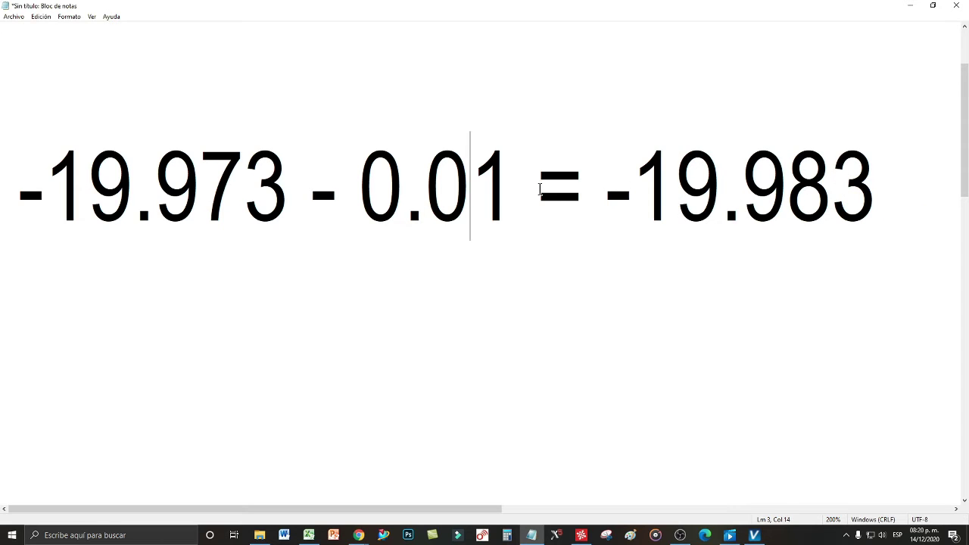
text(0)
click(547, 283)
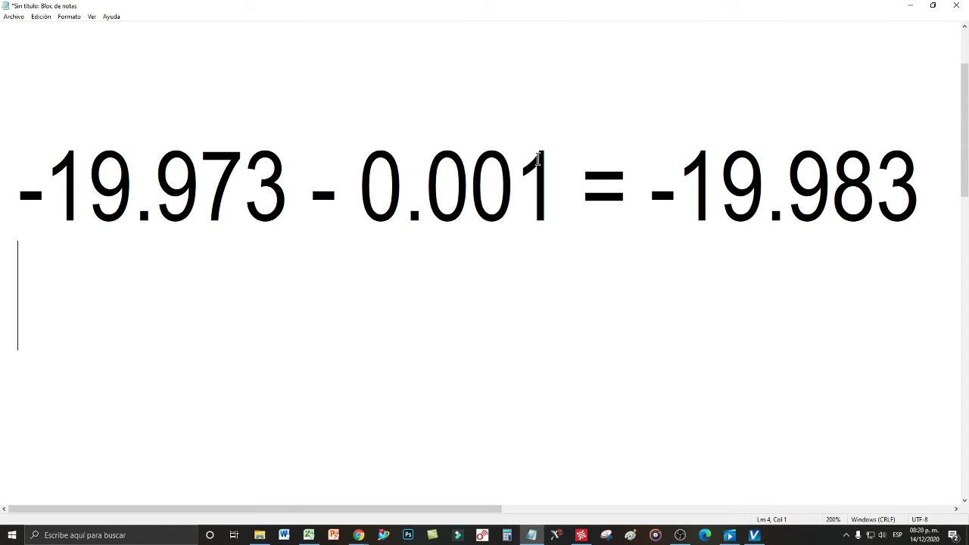
Point out the 0.001 term and change the calculation's result to -19.974
double_click(538, 159)
drag(464, 174, 404, 179)
click(499, 332)
click(906, 181)
key(BackSpace)
key(BackSpace)
text(4)
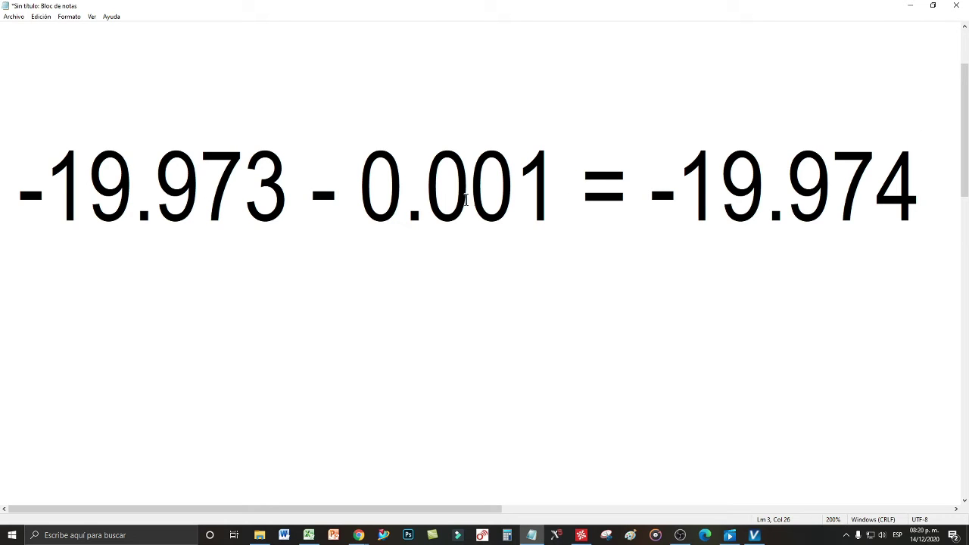
Highlight the 0.001 wear amount and the result -19.974 in turn to review the calculation
click(369, 179)
drag(364, 178, 539, 174)
click(540, 251)
drag(659, 184, 919, 186)
click(871, 233)
click(554, 183)
Switch to the Excel table and set tool 1's X wear to -0.001
click(309, 535)
click(640, 170)
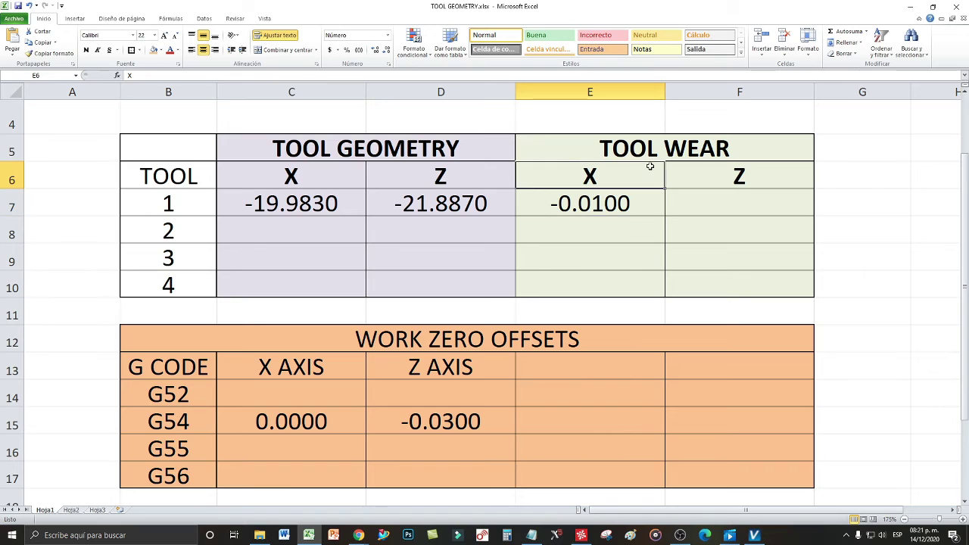
click(623, 203)
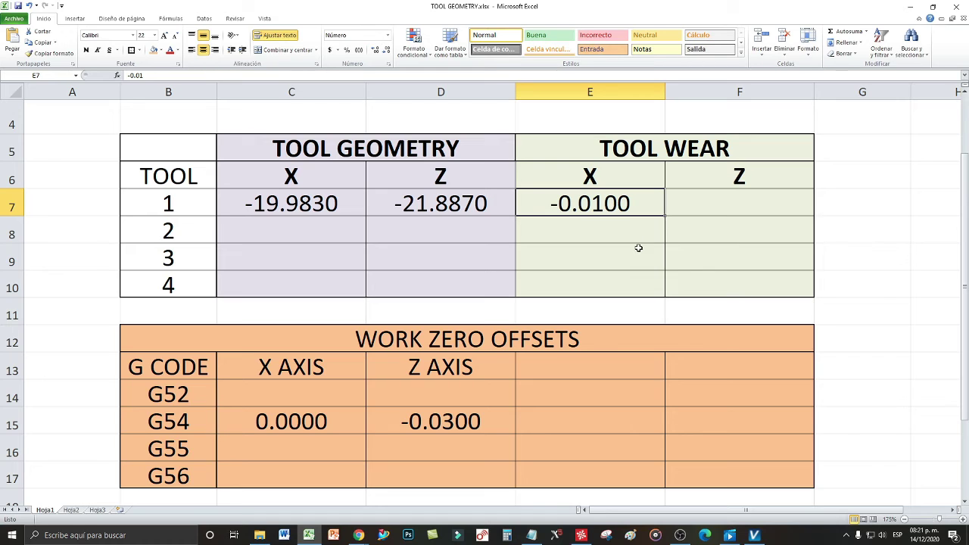
click(634, 224)
click(643, 203)
click(644, 231)
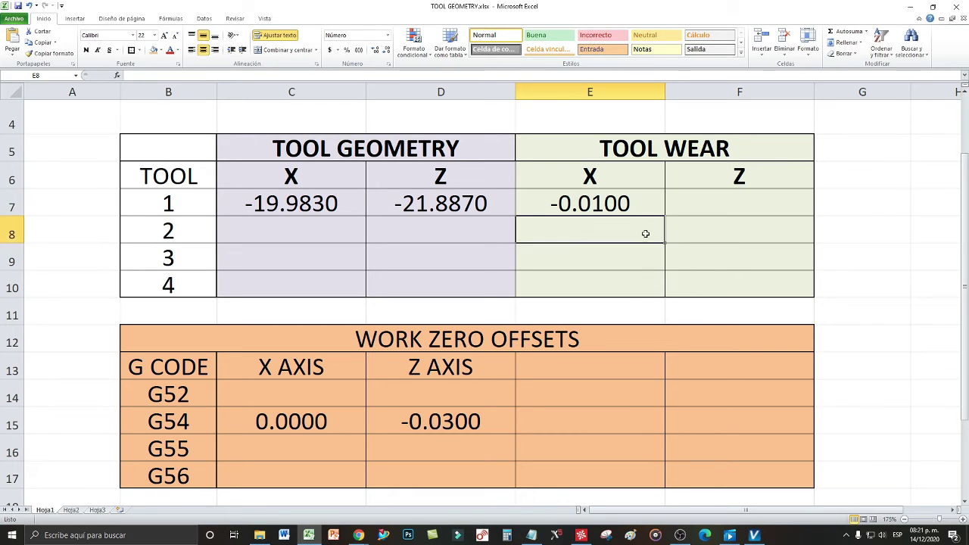
click(645, 198)
click(644, 229)
click(637, 201)
text(-0.001)
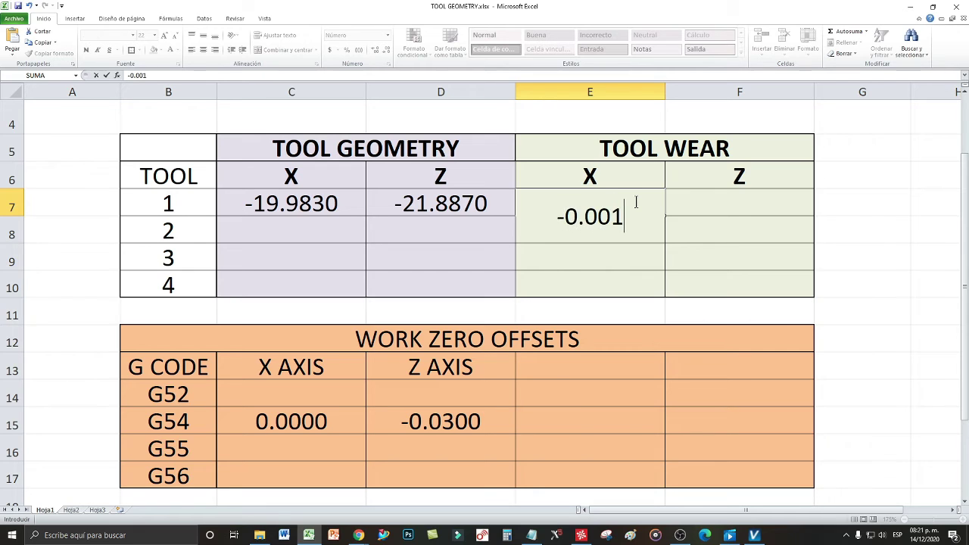
key(Return)
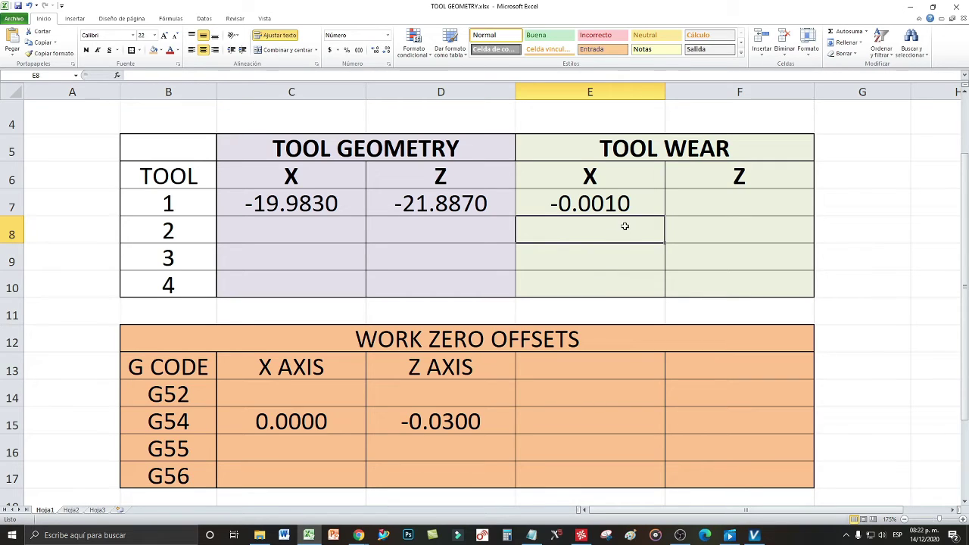
Set tool 1's X wear to -0.010 and compare the TOOL WEAR block with its X geometry offset
click(625, 203)
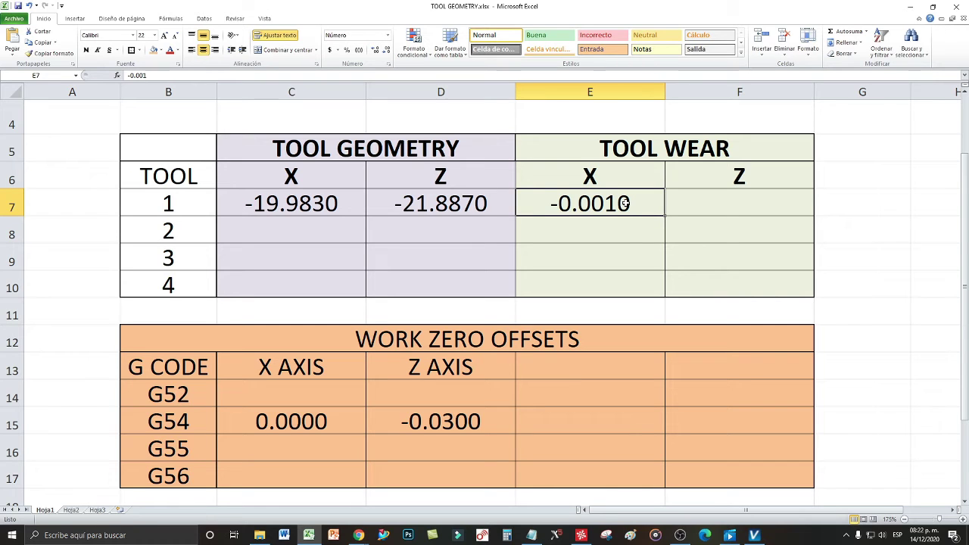
text(-0.0)
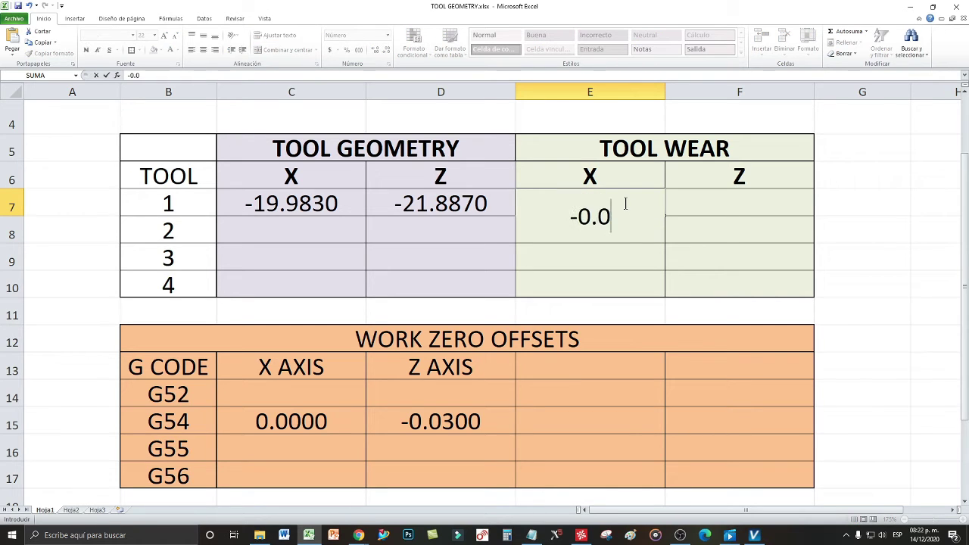
text(10)
key(Return)
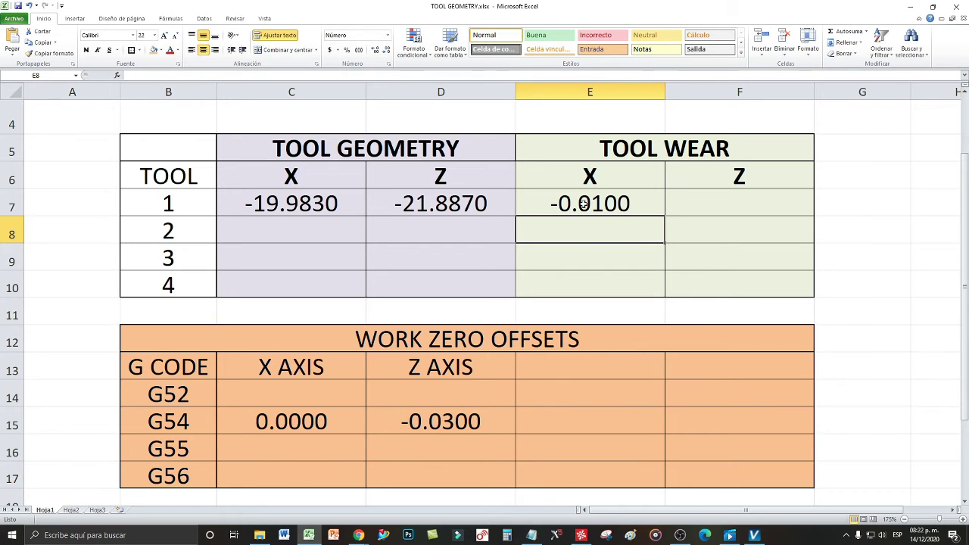
click(312, 204)
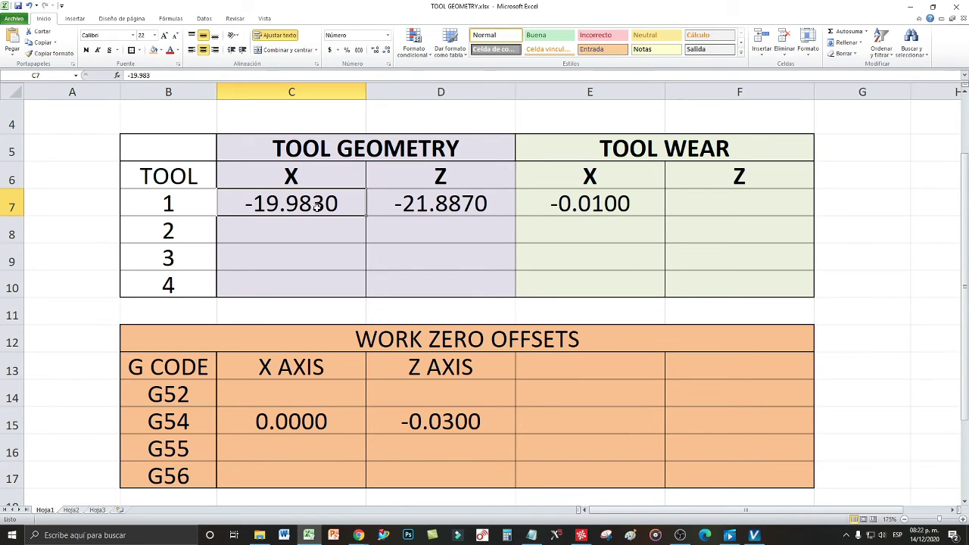
drag(573, 152, 729, 269)
click(316, 201)
Switch to the video player and skip back in the machine recording to the caliper measurement of the bar, around 00:20:44
click(729, 534)
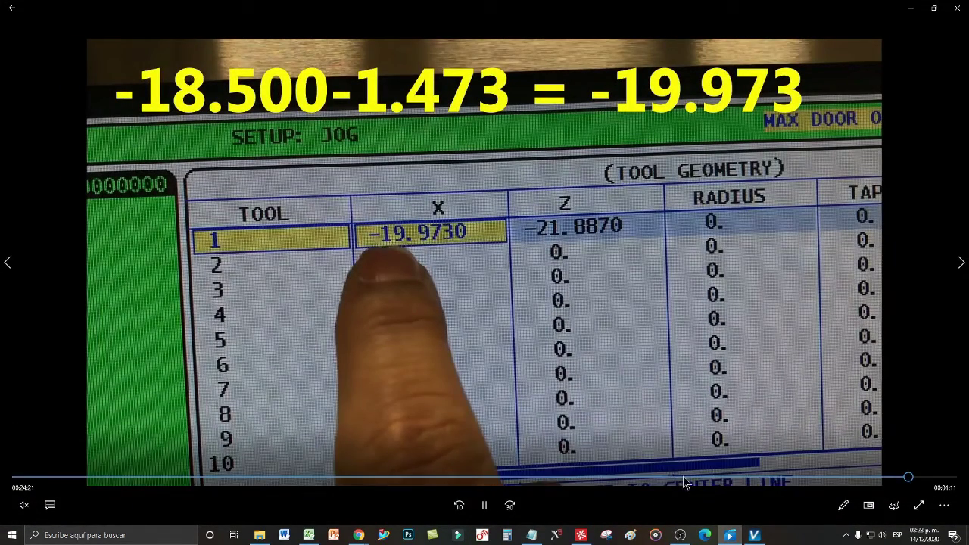
click(735, 477)
click(768, 477)
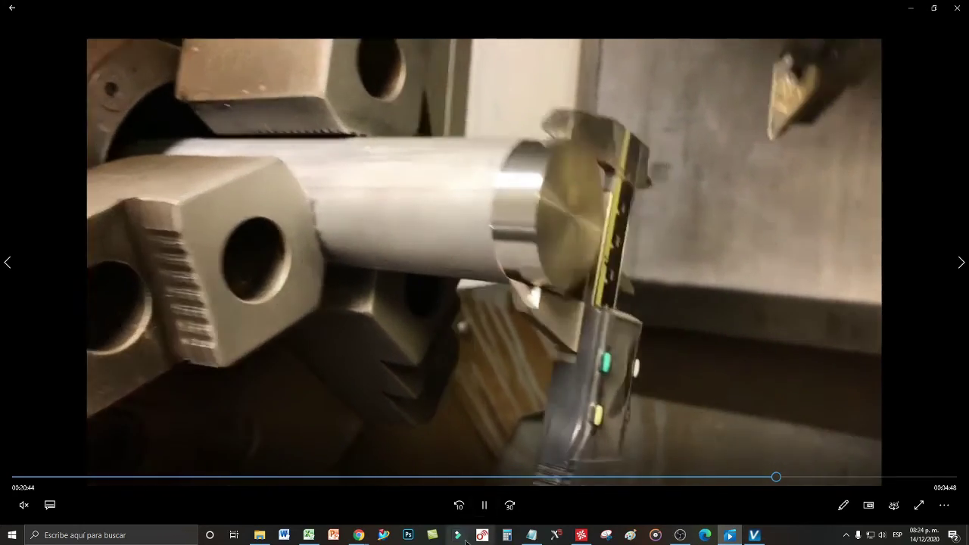
Switch to the Notepad notes, reduce the text zoom to 90% and highlight instruction 4 about calibrating all X offsets
key(alt+Tab)
scroll(481, 346, up, 1)
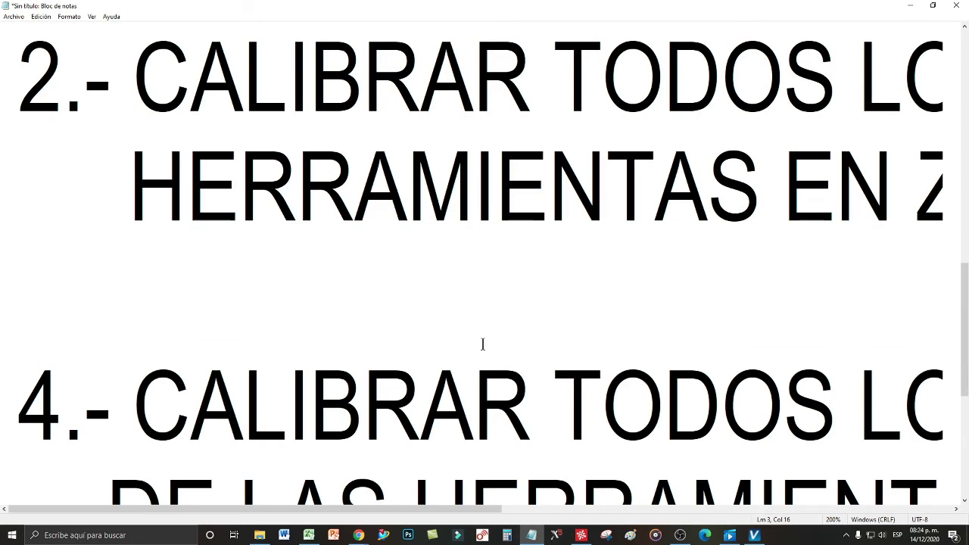
ctrl+scroll(483, 341, down, 5)
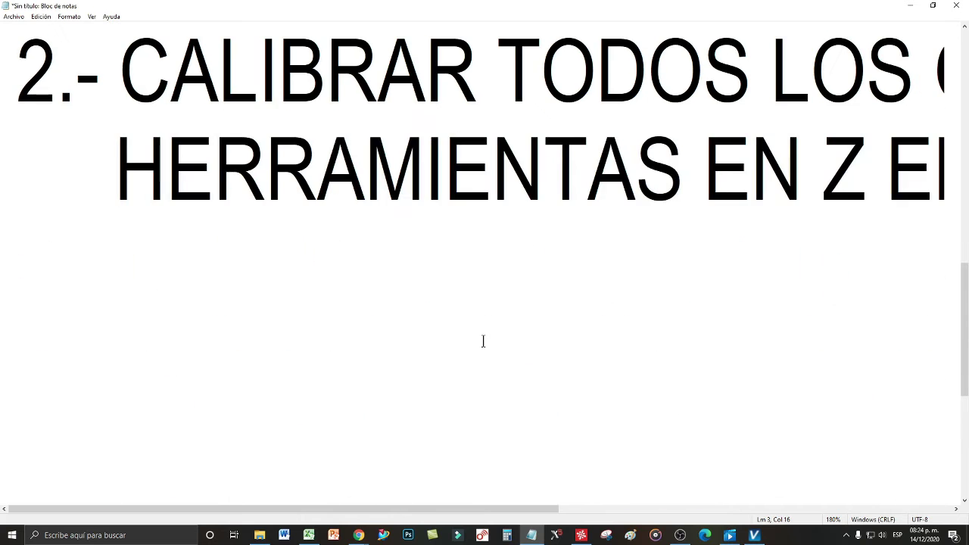
ctrl+scroll(483, 342, down, 2)
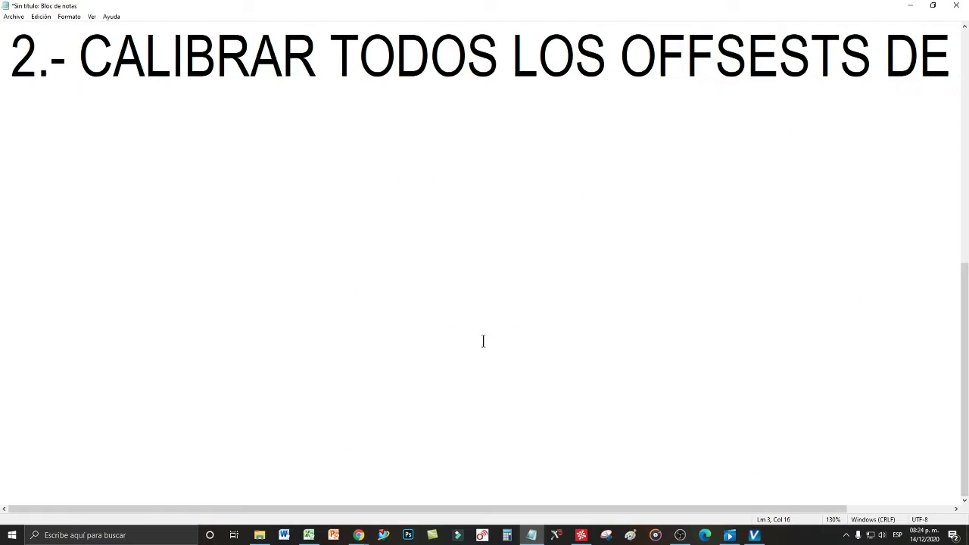
ctrl+scroll(483, 341, down, 4)
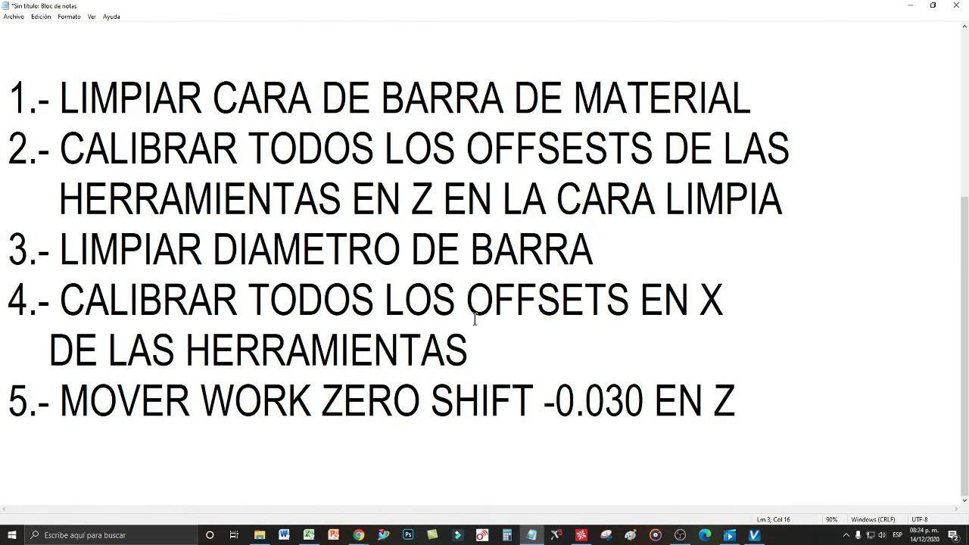
drag(55, 295, 767, 342)
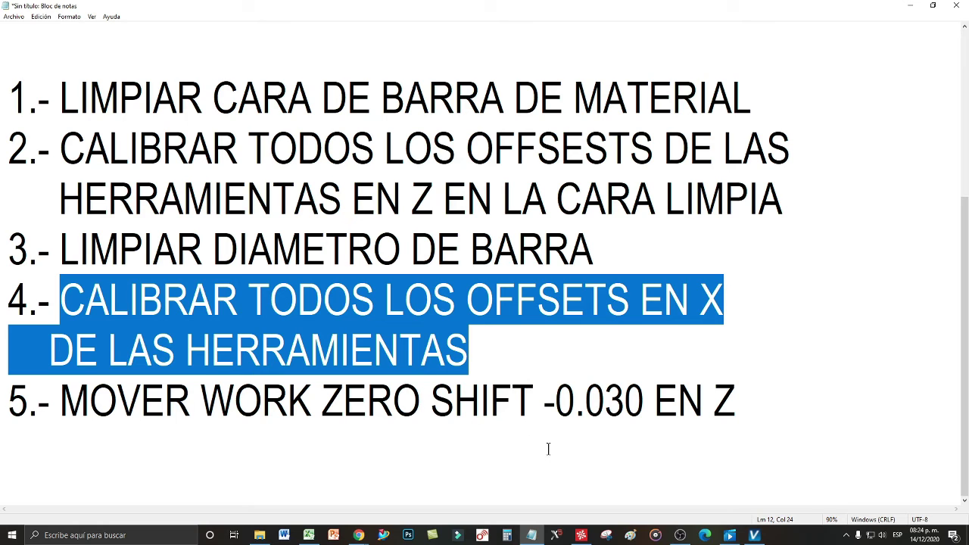
Highlight the starting offset -19.973, including its minus sign, in the calculation above the instructions
scroll(533, 397, up, 2)
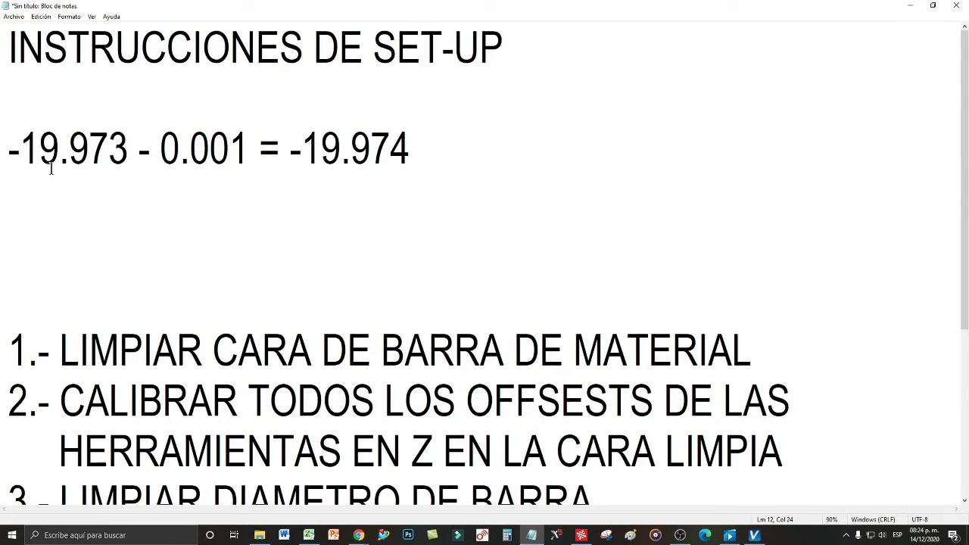
drag(21, 151, 122, 152)
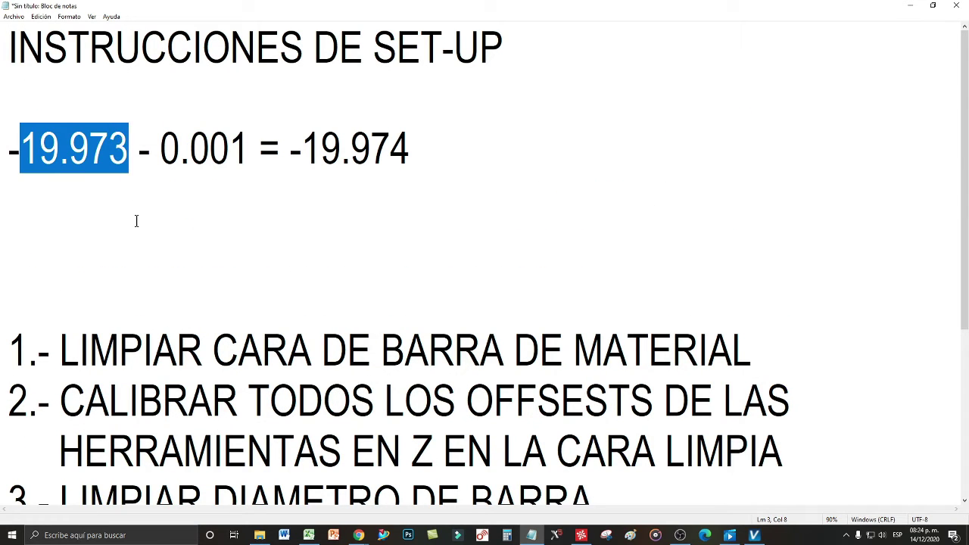
click(10, 147)
drag(10, 147, 129, 149)
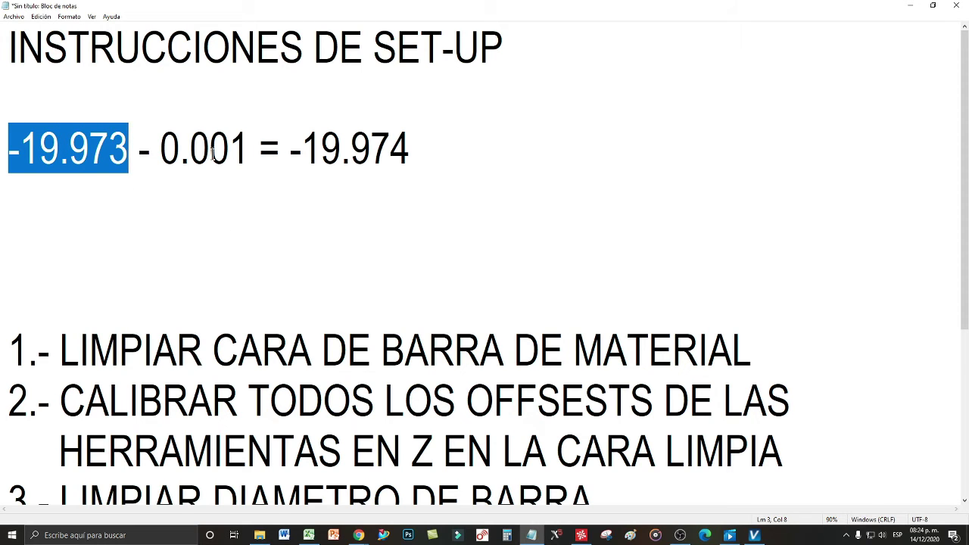
Switch from the Notepad calculation to the Excel table and compare tool 1's X geometry offset with its X wear value
ctrl+scroll(213, 154, up, 4)
ctrl+scroll(205, 156, up, 1)
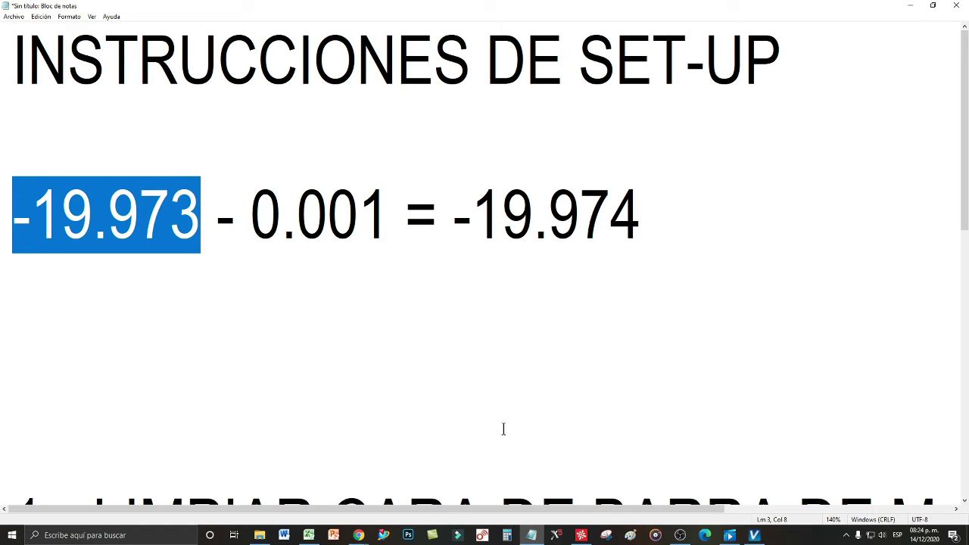
click(309, 535)
click(387, 267)
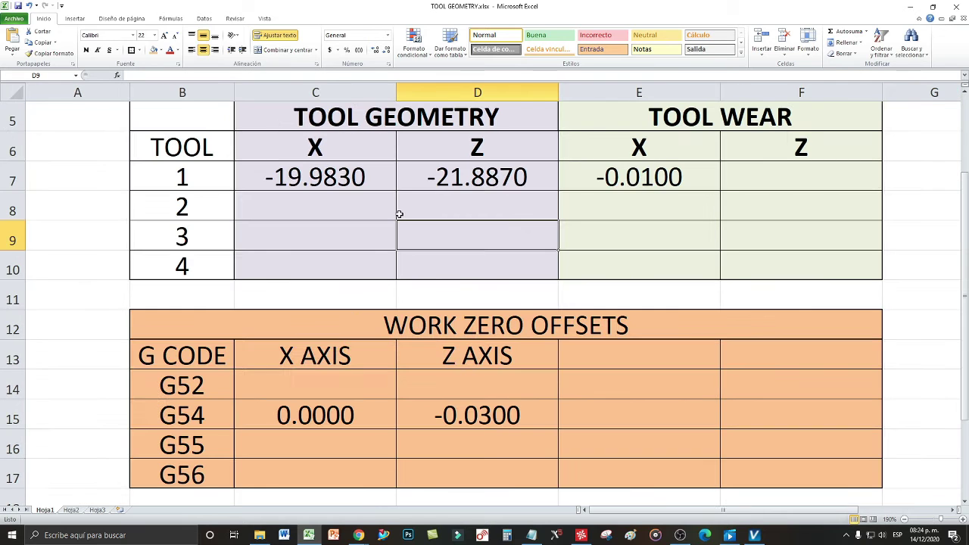
ctrl+scroll(404, 213, up, 2)
scroll(481, 227, down, 1)
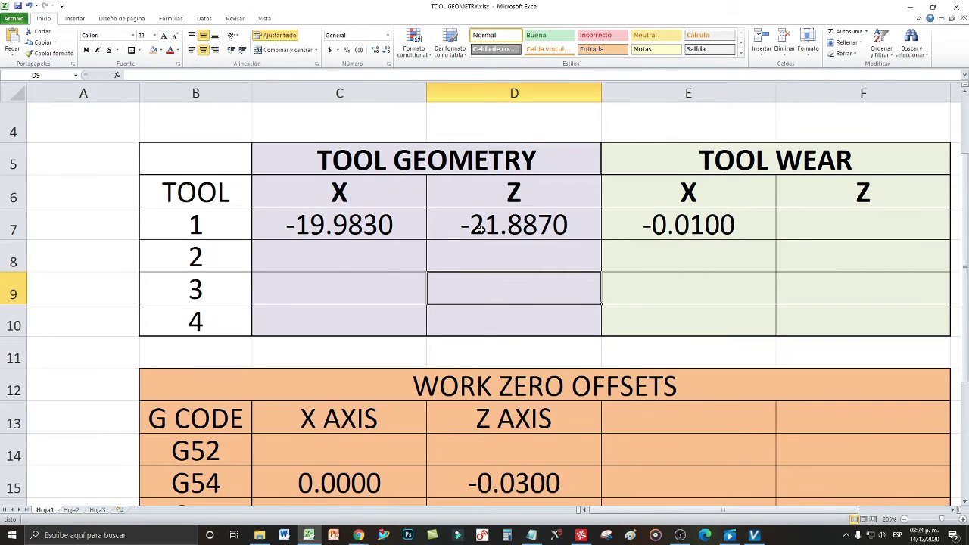
ctrl+scroll(480, 233, down, 2)
scroll(478, 240, down, 1)
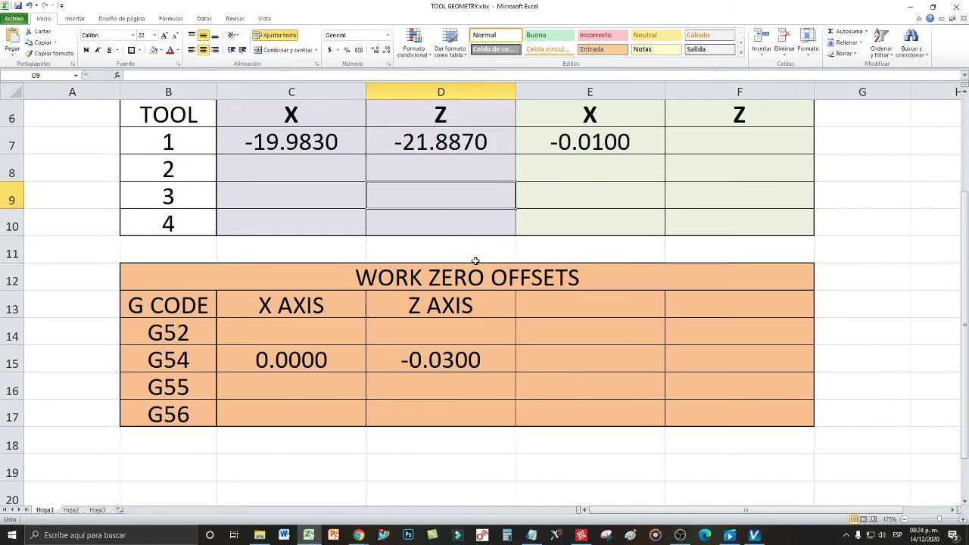
scroll(474, 255, up, 1)
ctrl+scroll(469, 265, down, 1)
scroll(462, 288, up, 1)
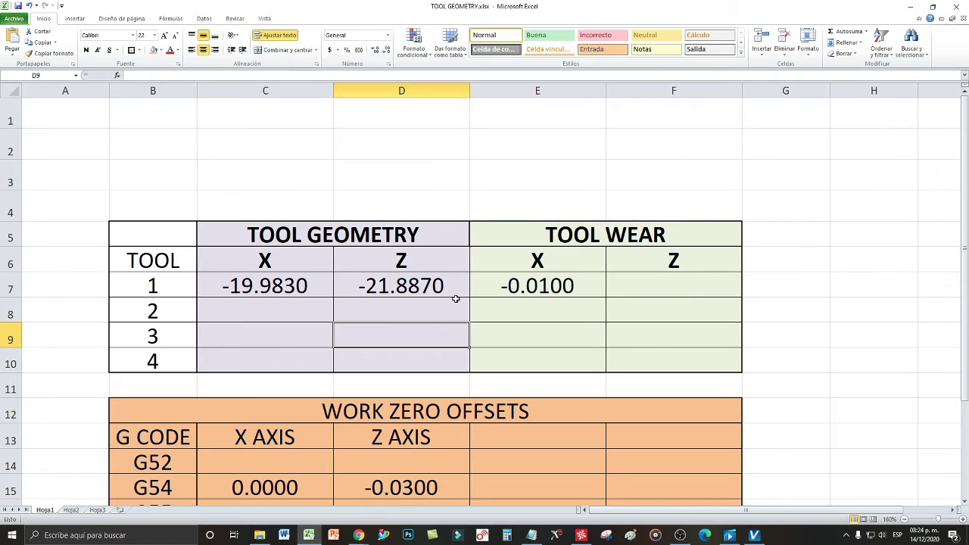
scroll(451, 310, down, 2)
scroll(443, 320, up, 1)
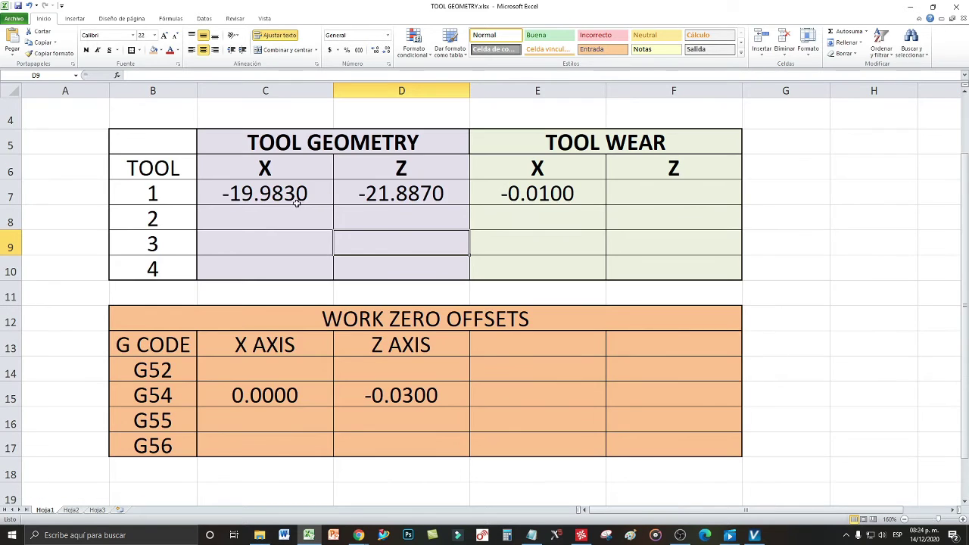
click(273, 196)
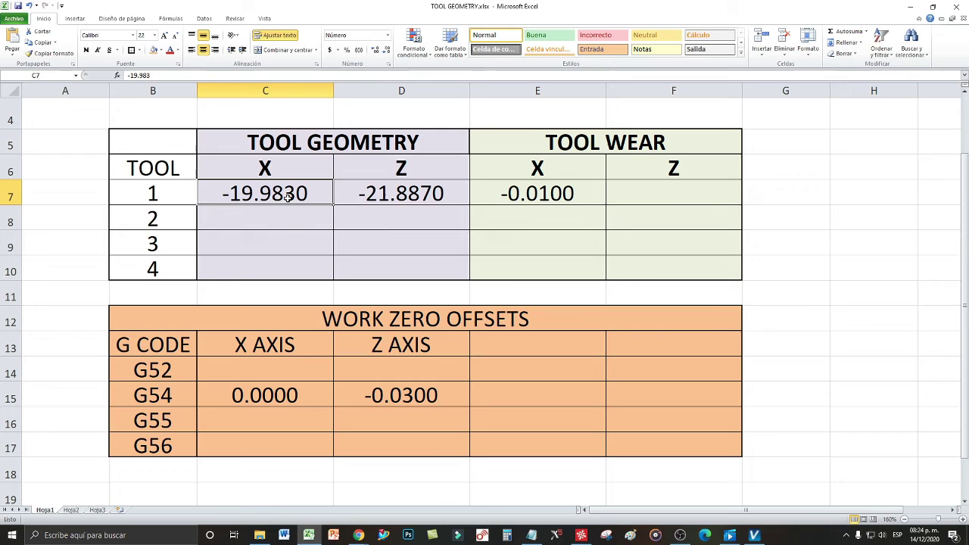
click(557, 194)
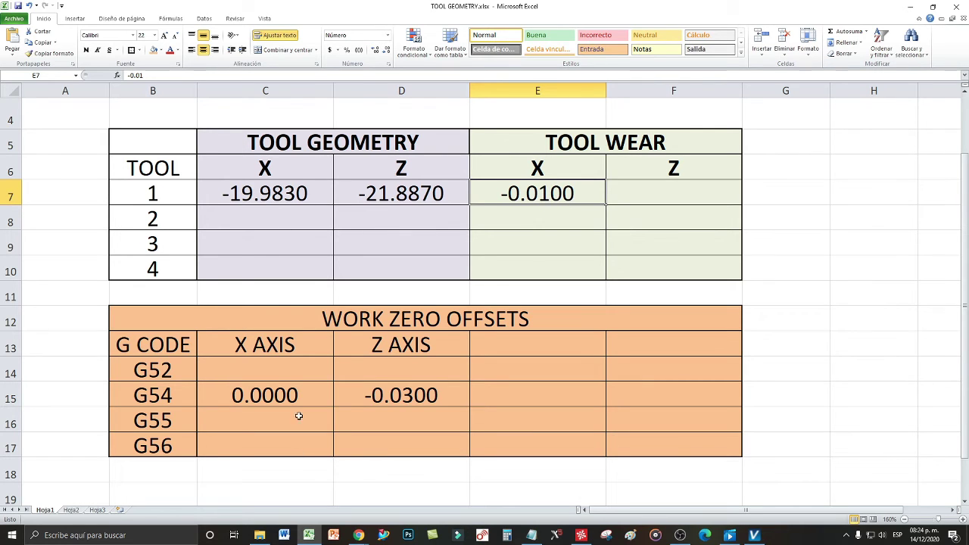
Switch to the Notepad calculation and change the amount subtracted from -19.973 to 0.010
click(532, 535)
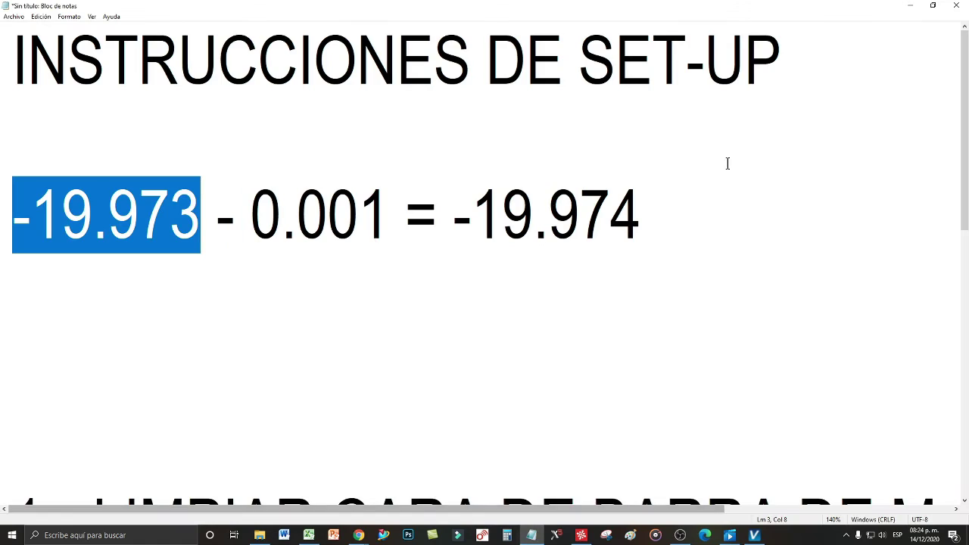
key(End)
drag(455, 212, 671, 212)
click(666, 221)
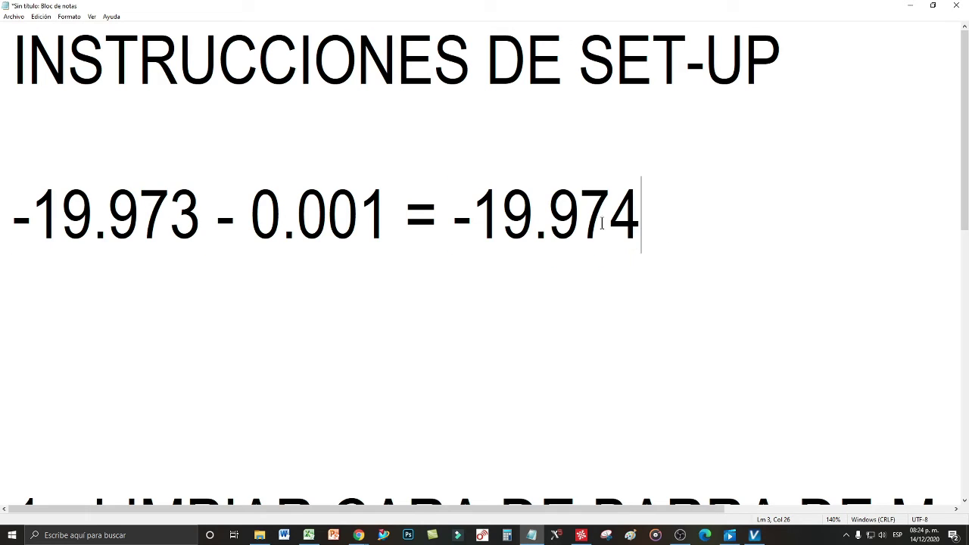
click(358, 218)
key(BackSpace)
key(Right)
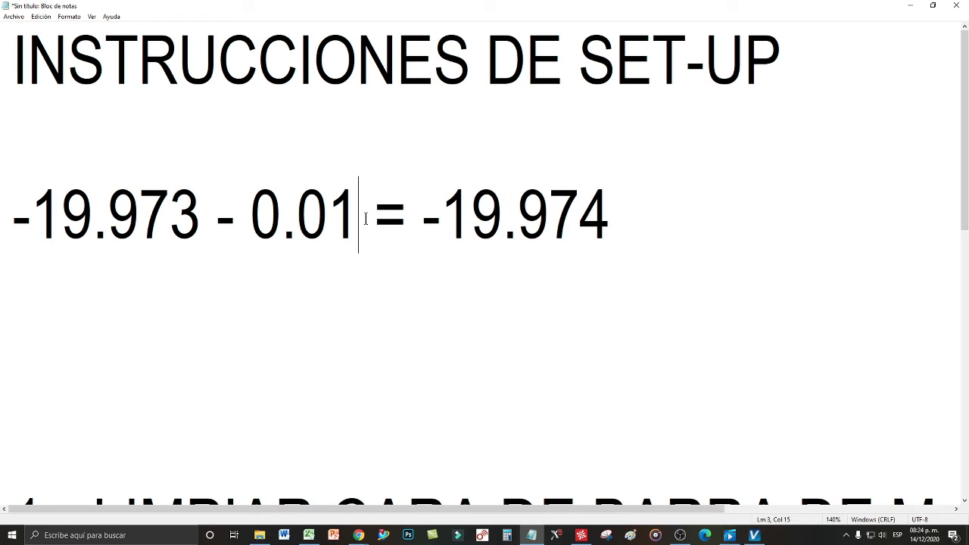
text(0)
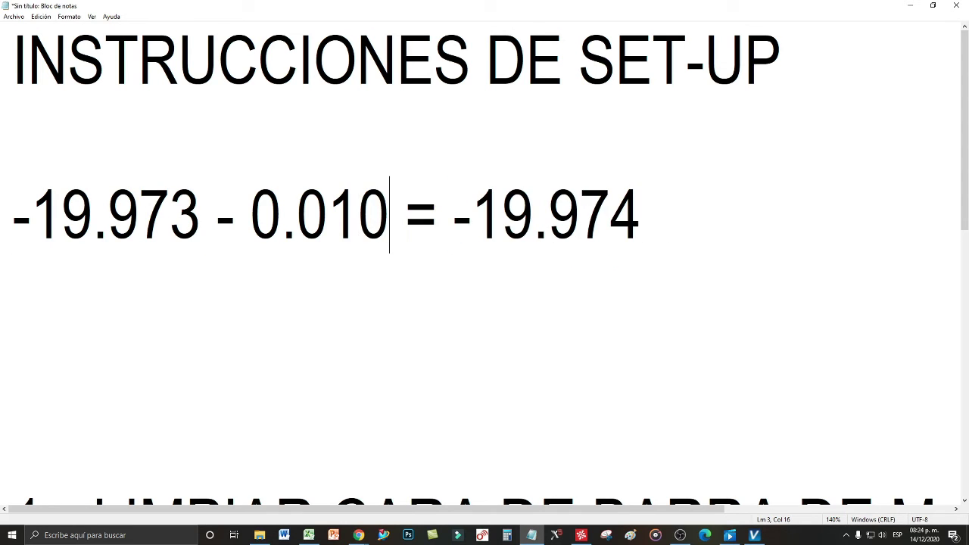
Replace the result of the calculation with -19.983 and highlight it, including its minus sign
click(640, 216)
key(BackSpace)
key(BackSpace)
text(873)
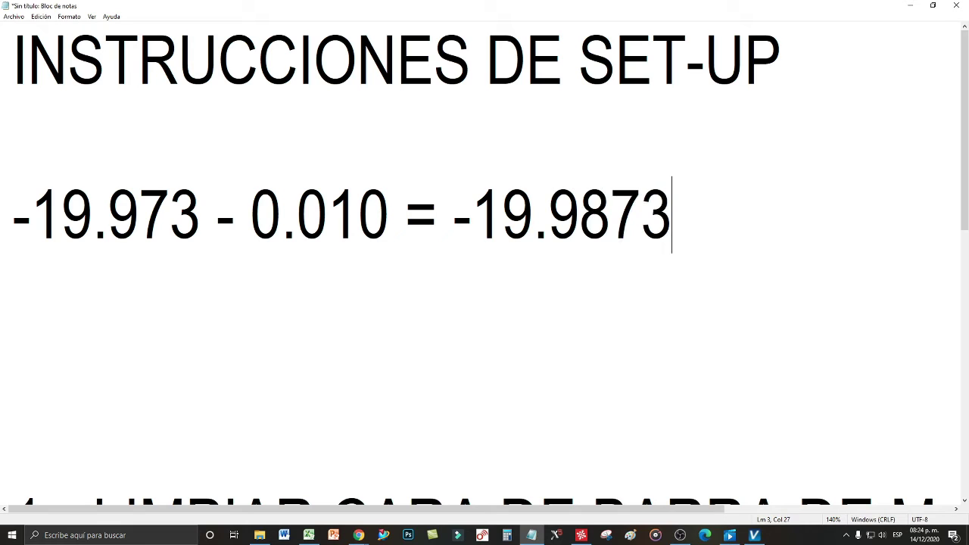
key(BackSpace)
key(BackSpace)
text(3)
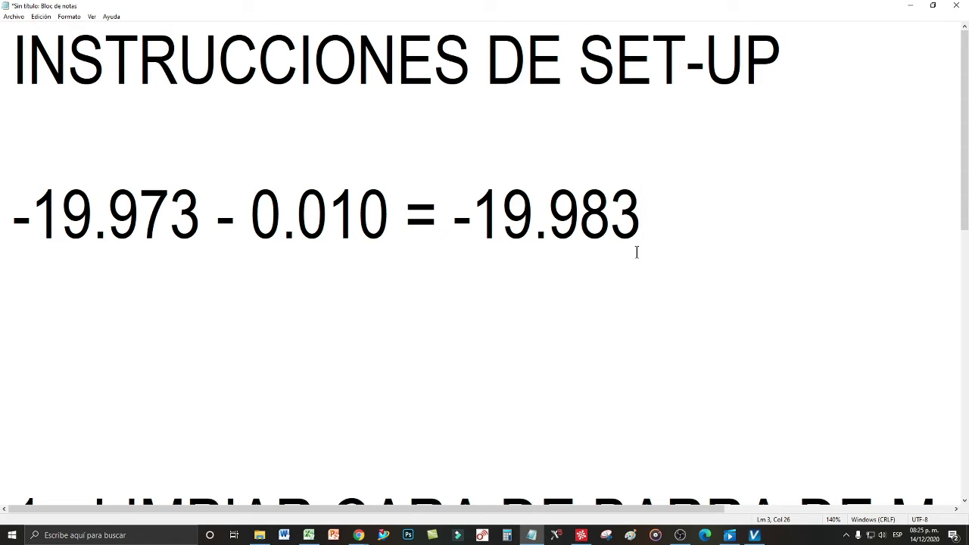
drag(457, 219, 625, 231)
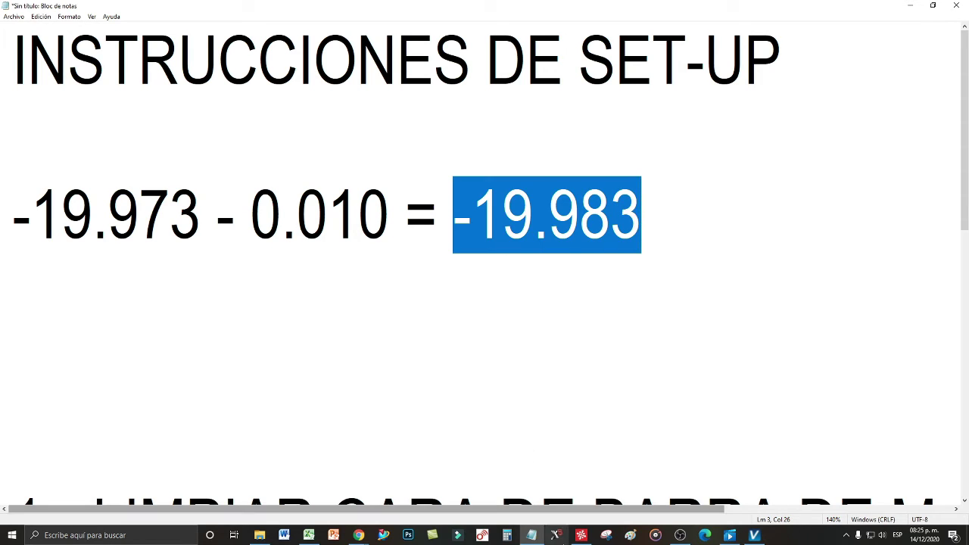
Switch to the Excel table and highlight the TOOL WEAR block and the TOOL GEOMETRY block in turn
mouse_move(309, 538)
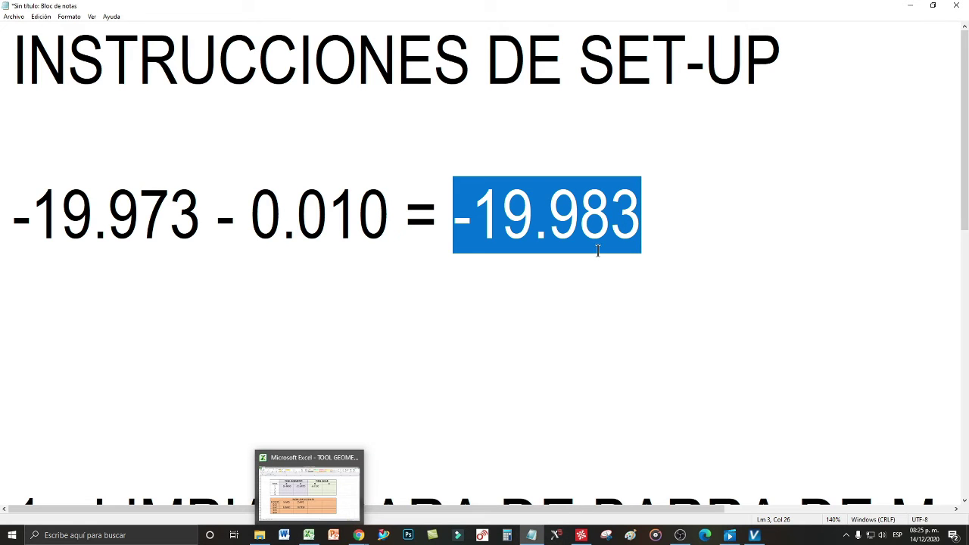
click(309, 535)
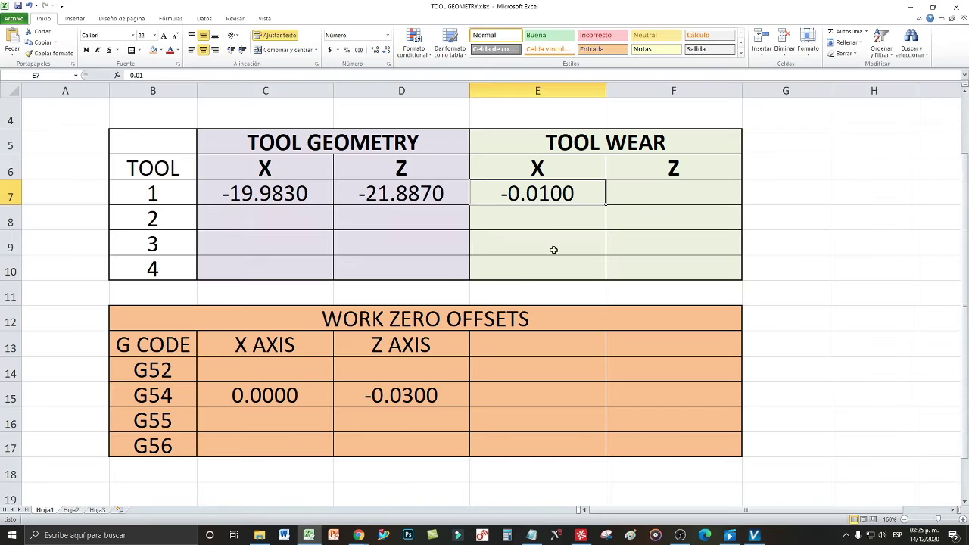
click(582, 249)
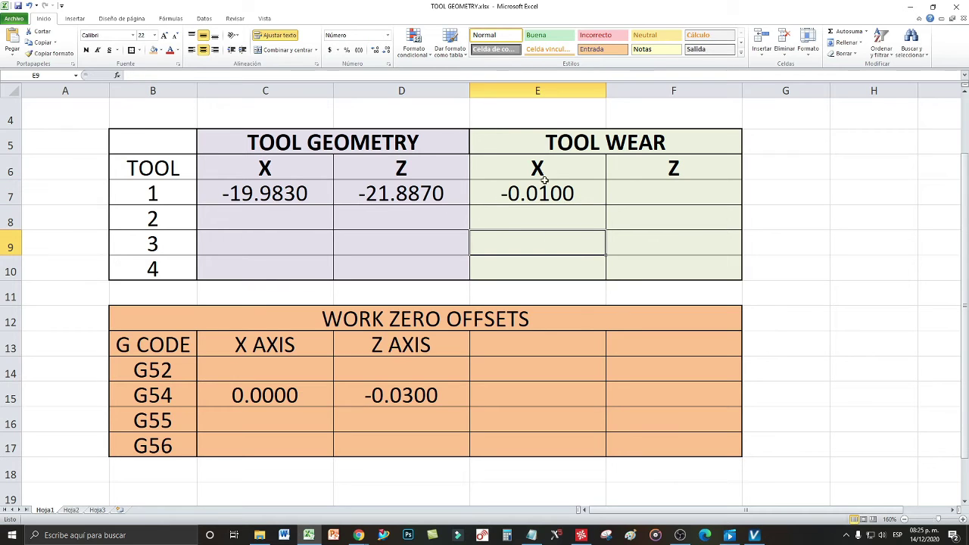
click(547, 134)
drag(548, 134, 673, 265)
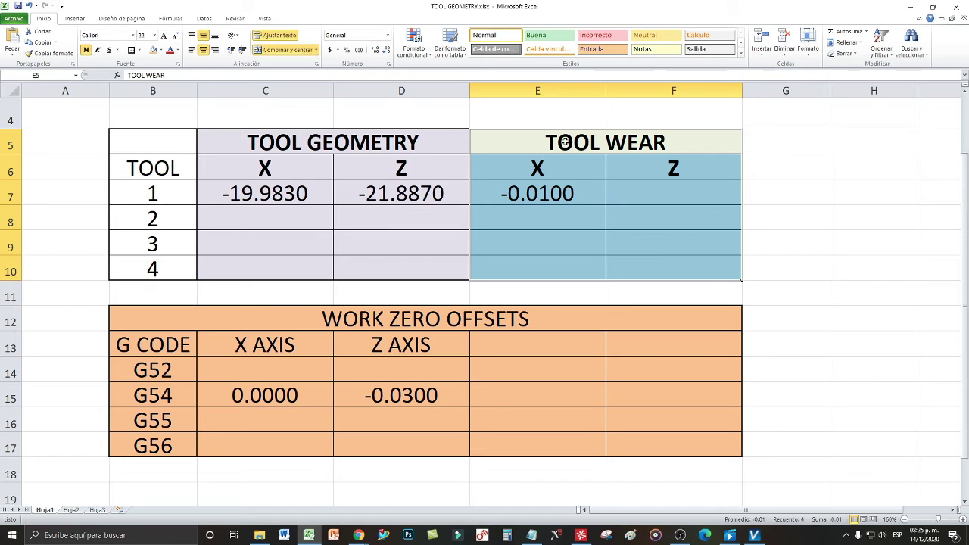
drag(256, 151, 401, 267)
Examine tool 1's X and Z offsets in the TOOL GEOMETRY block
click(270, 190)
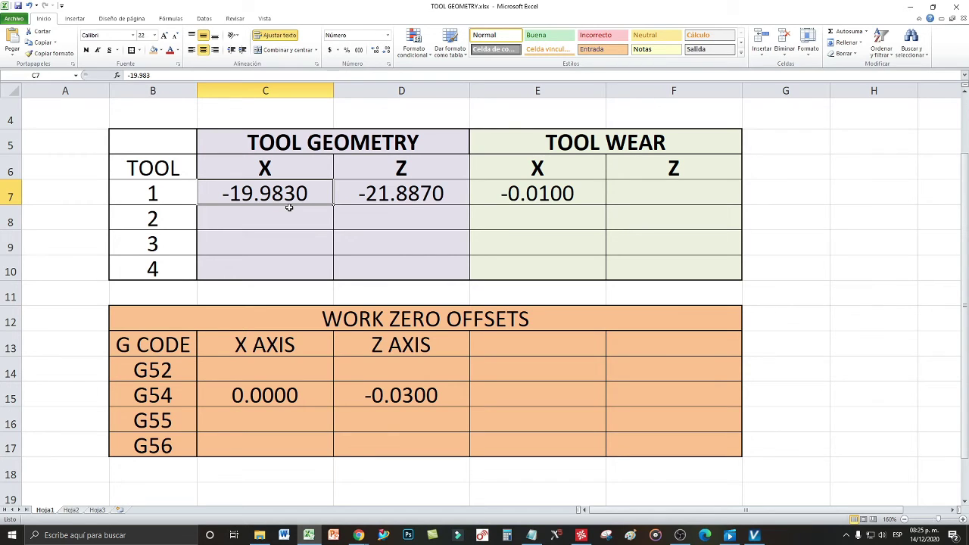
click(438, 227)
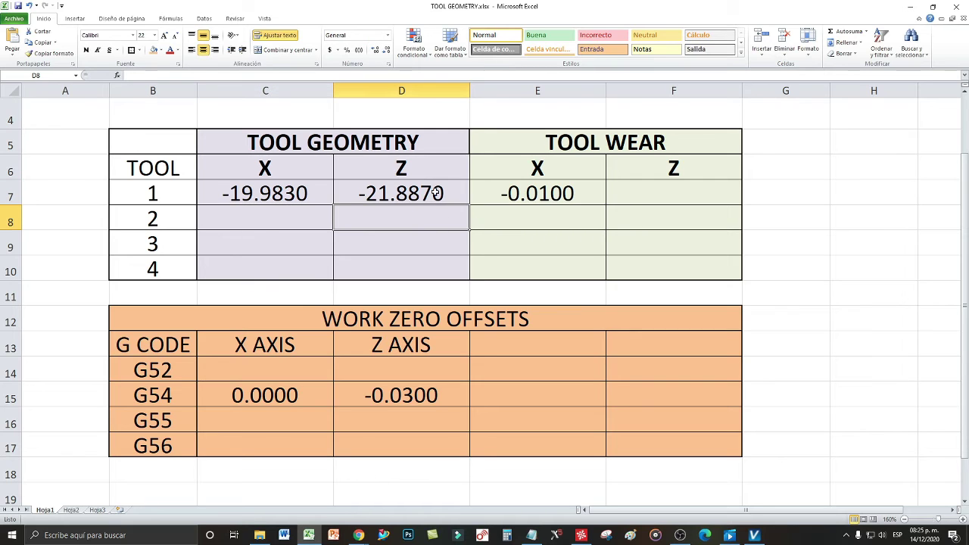
click(438, 193)
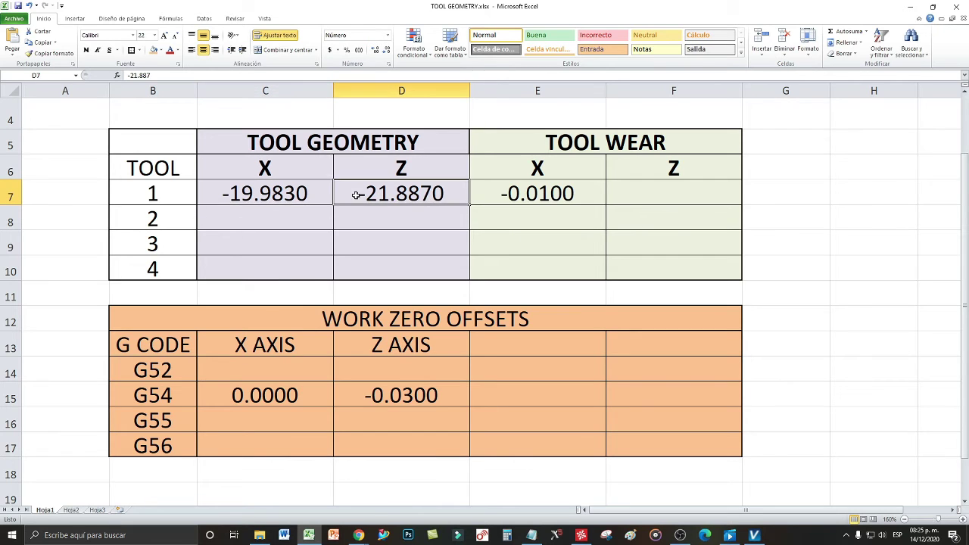
key(Left)
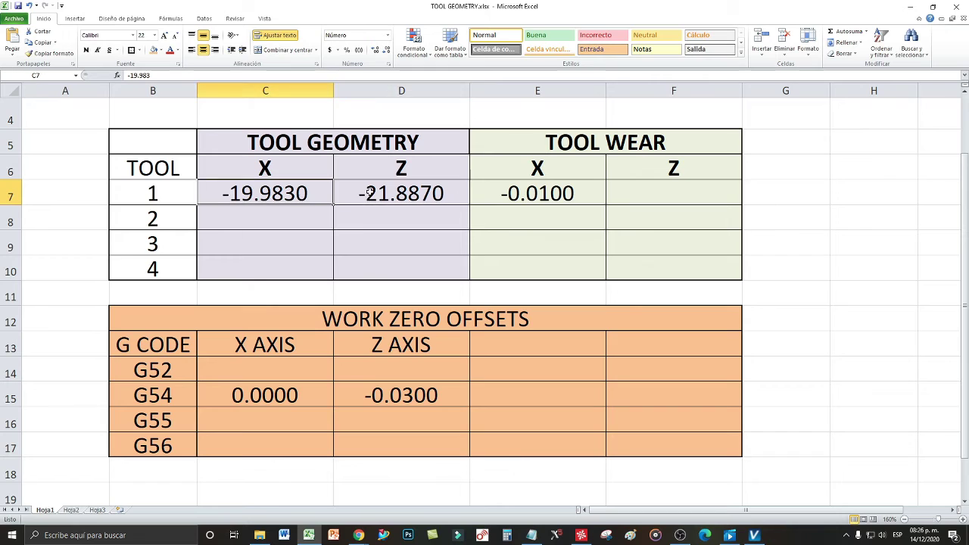
click(368, 193)
click(353, 222)
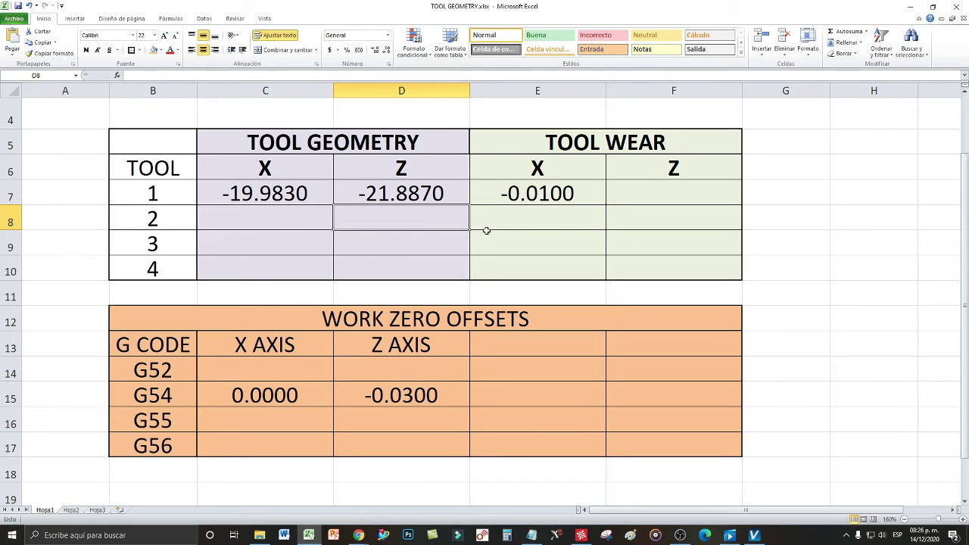
Compare tool 1's X wear correction with its pair of X and Z geometry offsets
drag(559, 142, 629, 255)
click(629, 250)
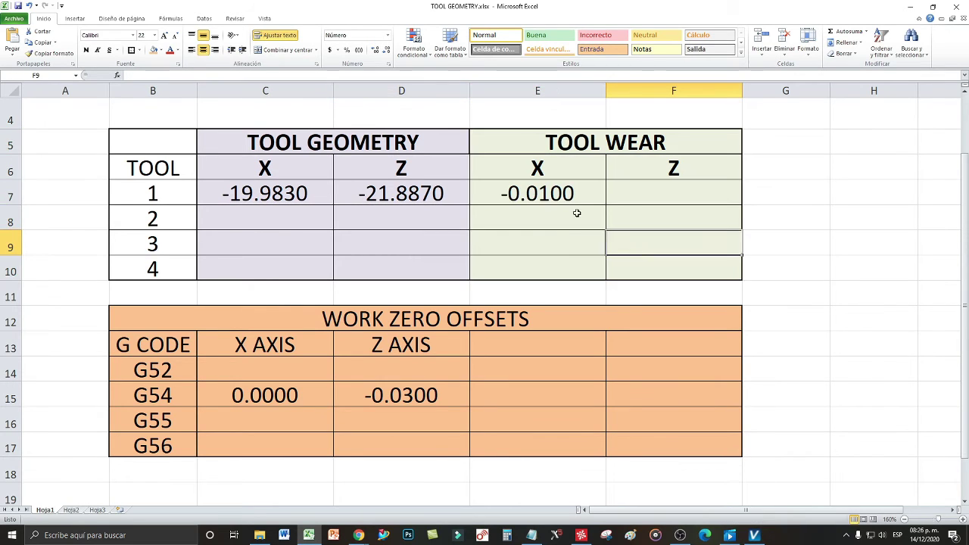
click(567, 198)
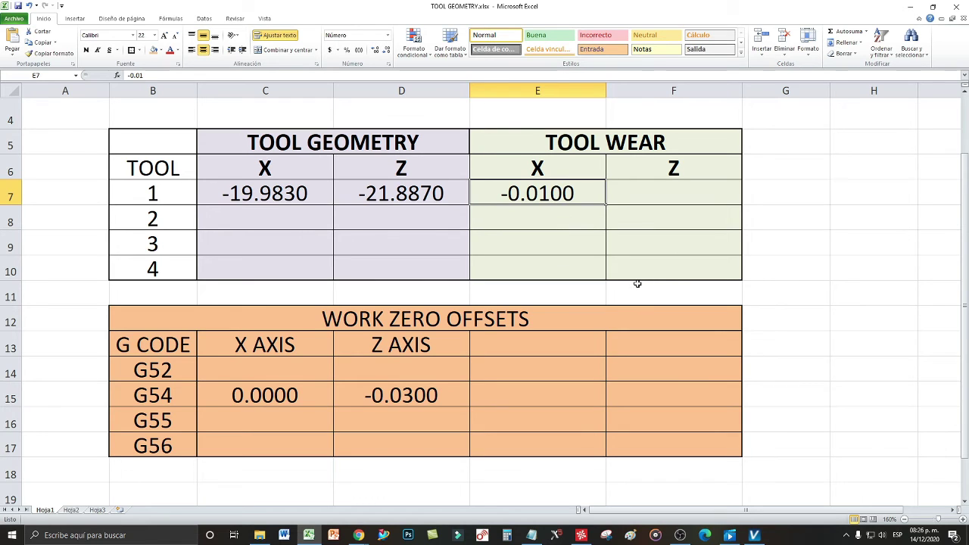
drag(255, 189, 426, 200)
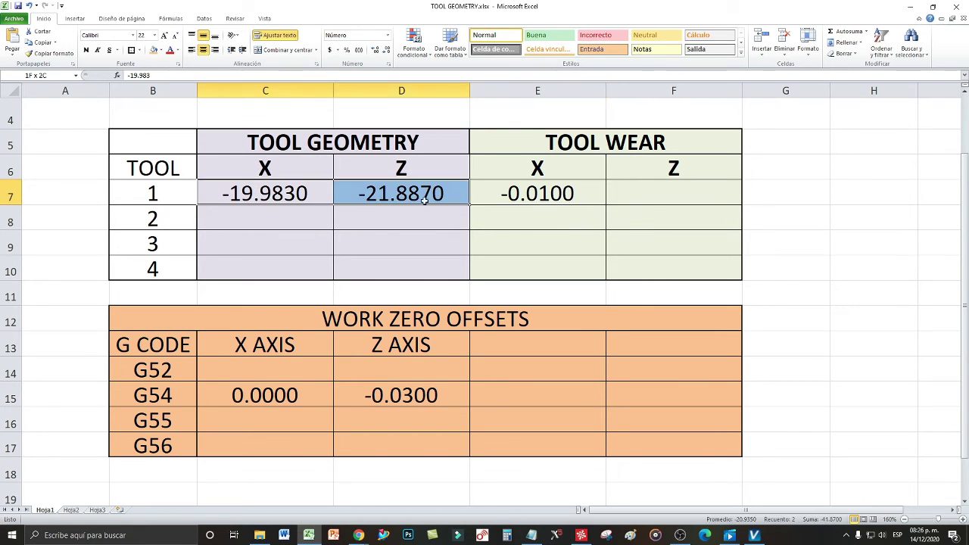
click(426, 209)
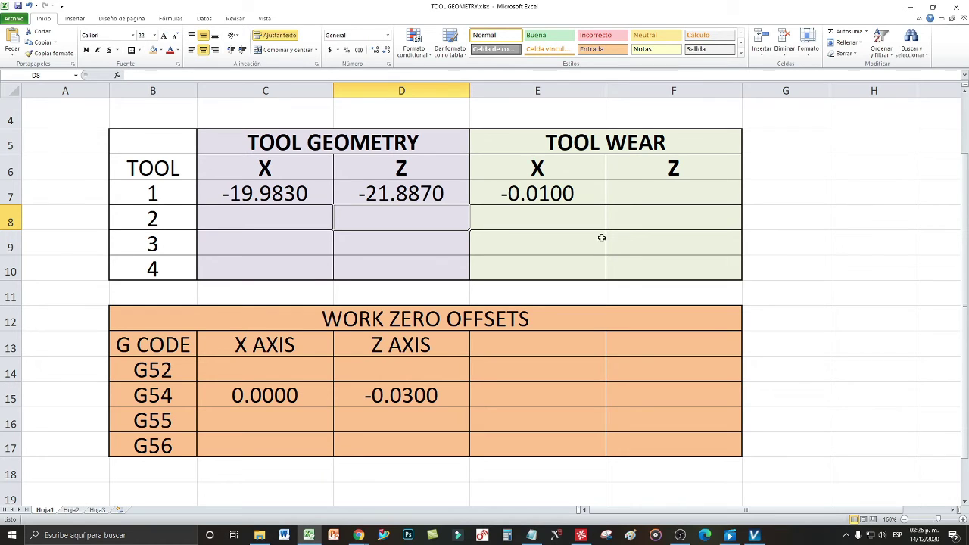
click(546, 193)
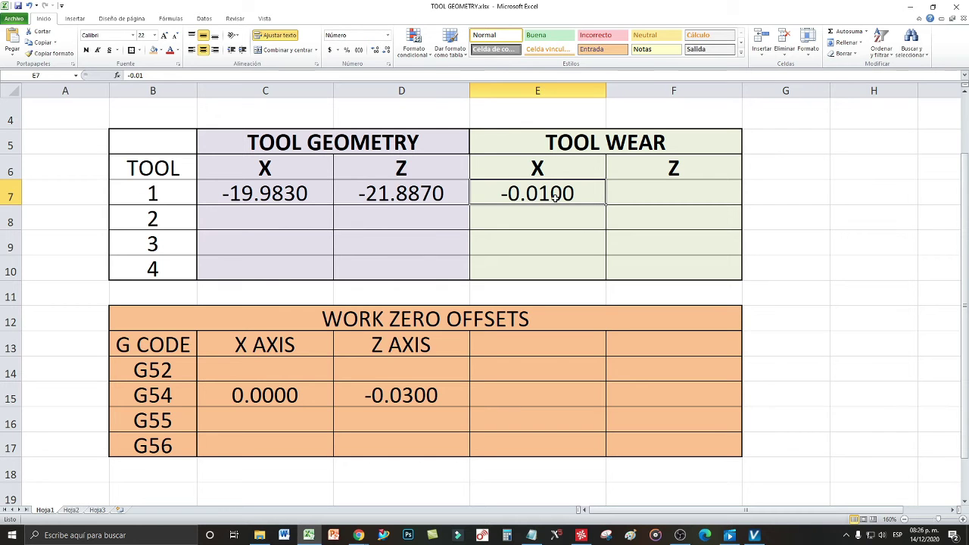
Switch to the machine recording in the video player and pause its playback
click(731, 537)
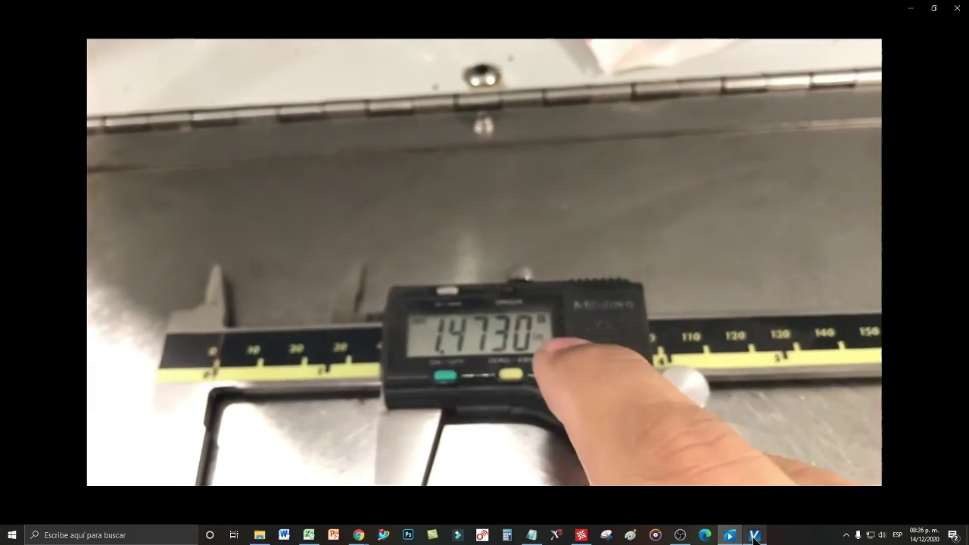
mouse_move(643, 432)
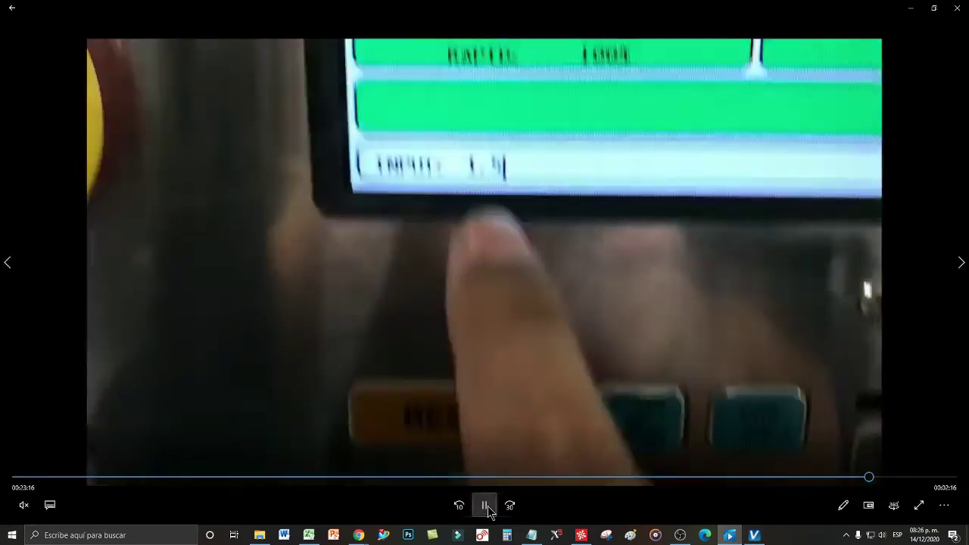
click(485, 505)
Switch to VERICUT, reset and rerun the turning program PROGRAMA SIMULADOR.NC, and return to the Excel offset table
click(755, 536)
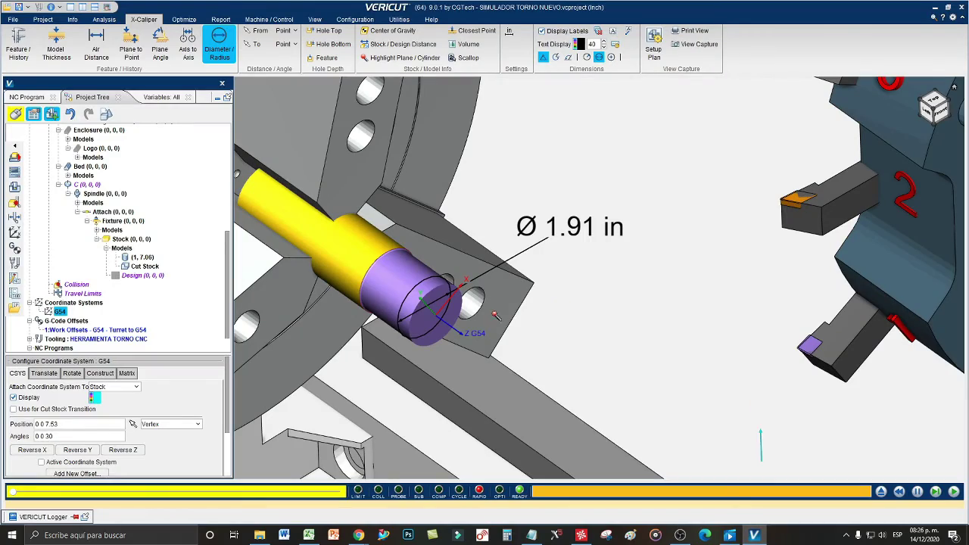
click(881, 491)
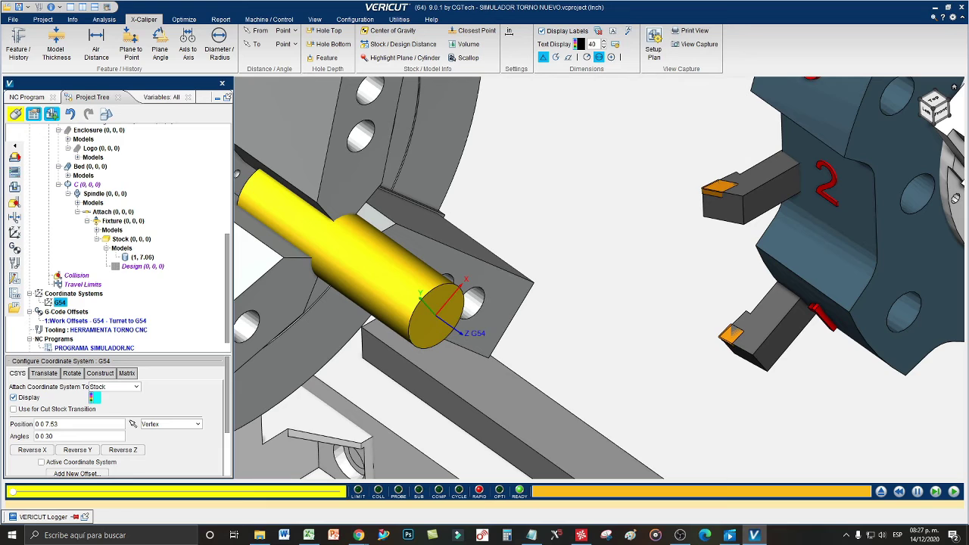
click(883, 492)
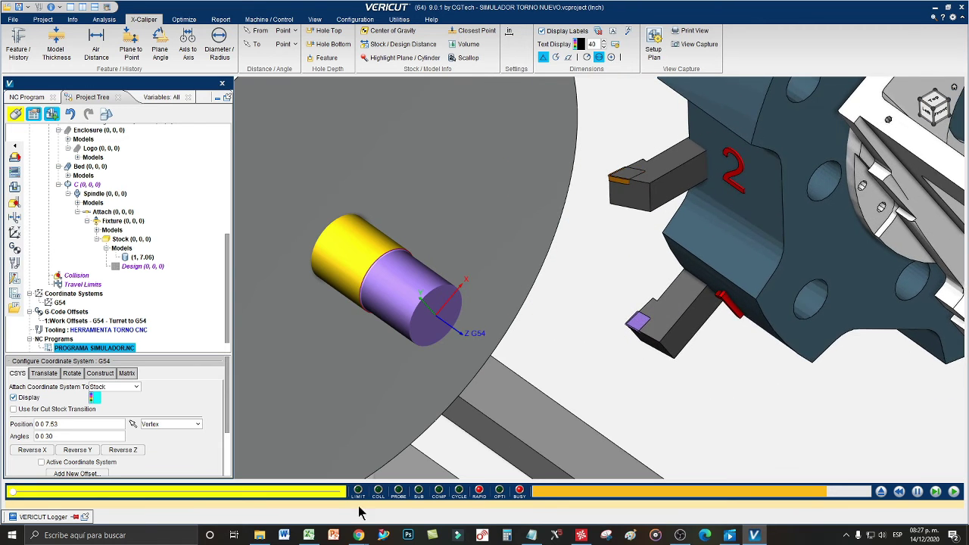
key(alt+Tab)
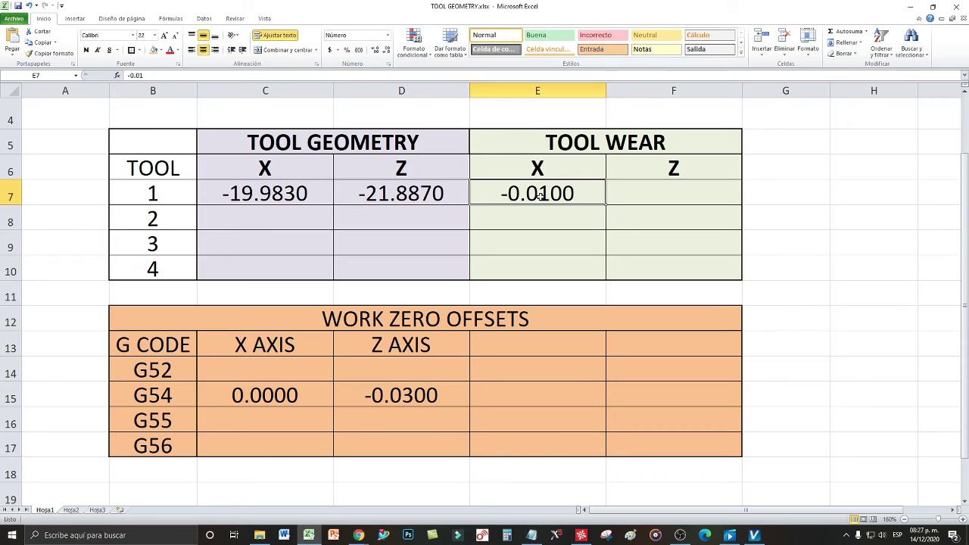
Switch to VERICUT, measure the diameter of the turned end of the stock, and place the dimension label in clear space beside the part
click(910, 6)
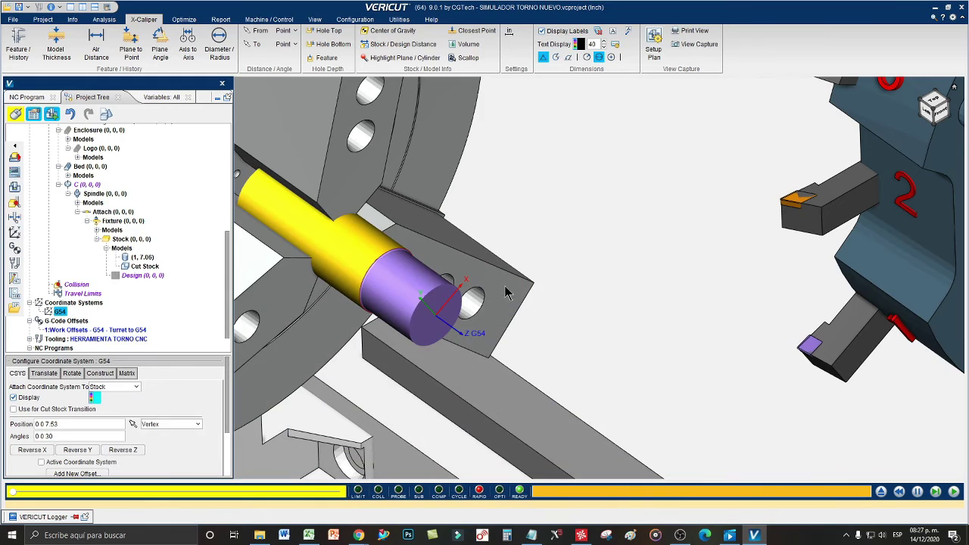
click(219, 44)
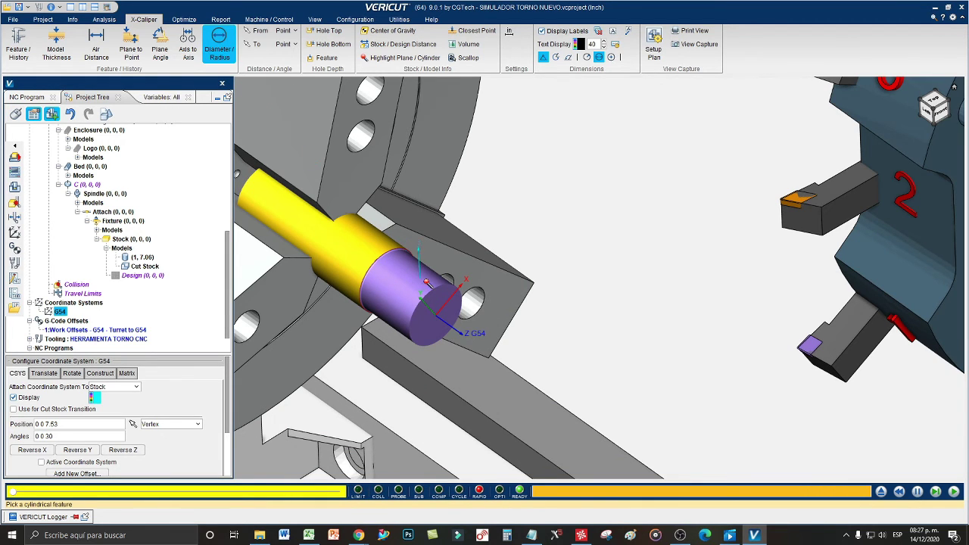
click(429, 285)
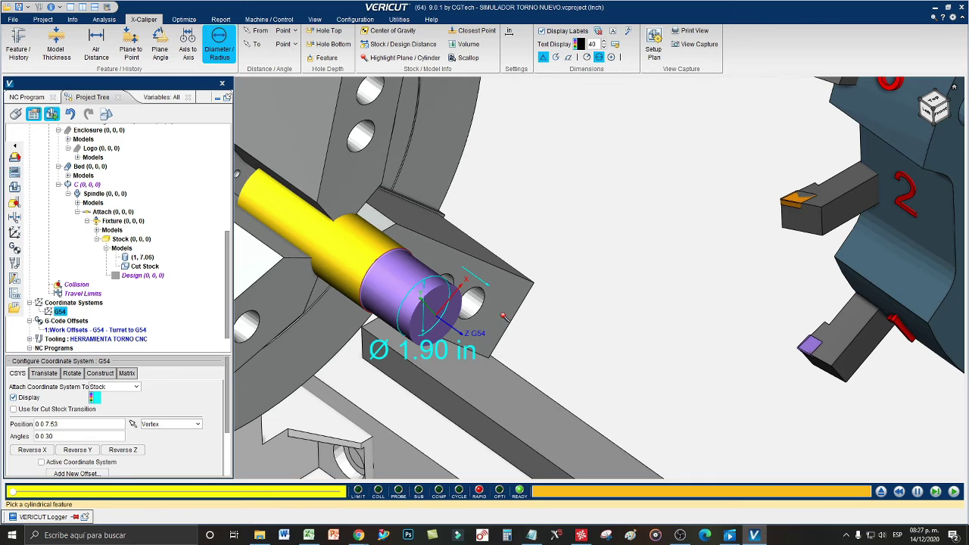
middle_drag(505, 318, 553, 243)
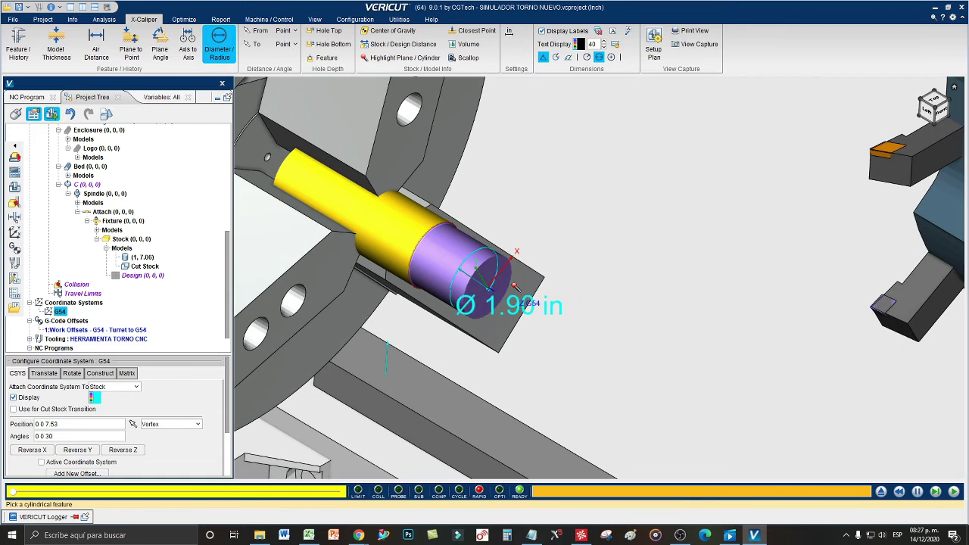
right_click(595, 219)
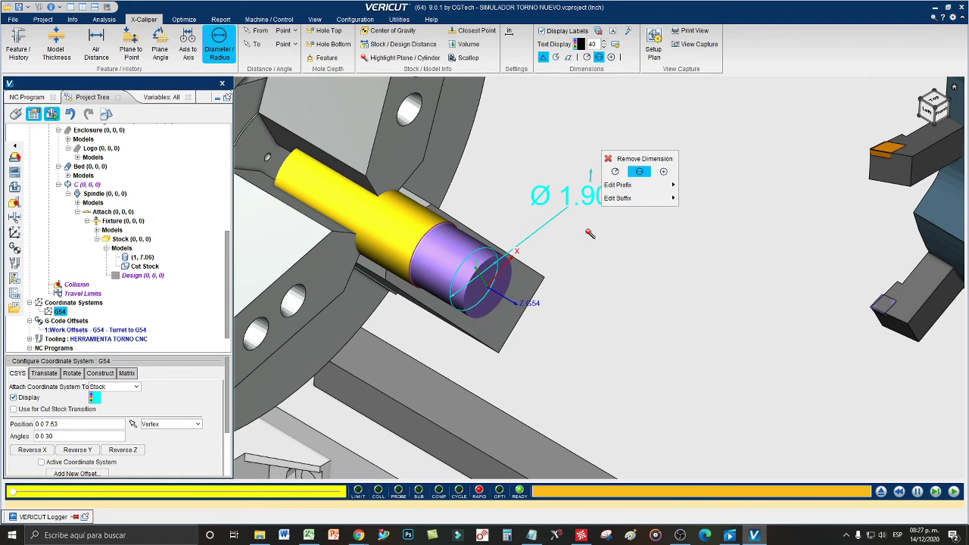
click(580, 219)
click(580, 217)
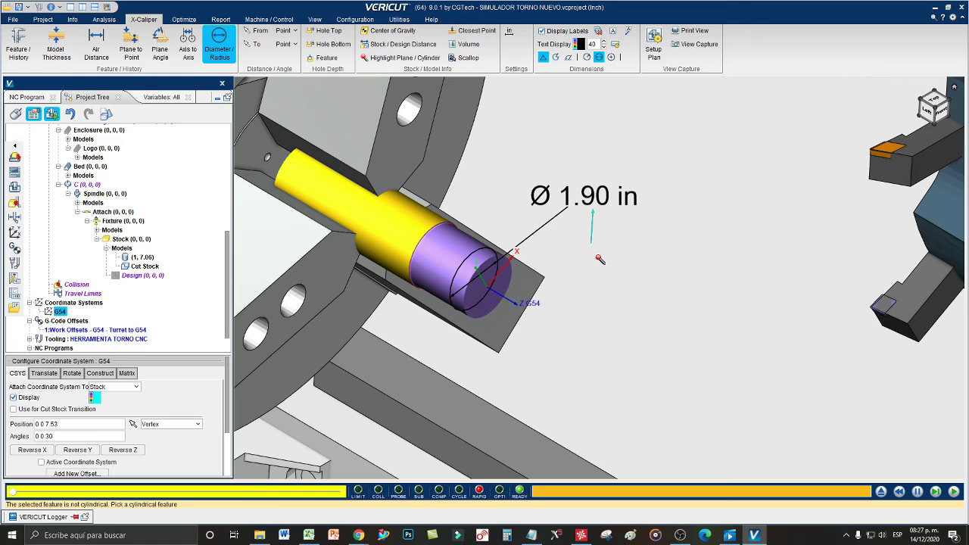
scroll(539, 296, up, 2)
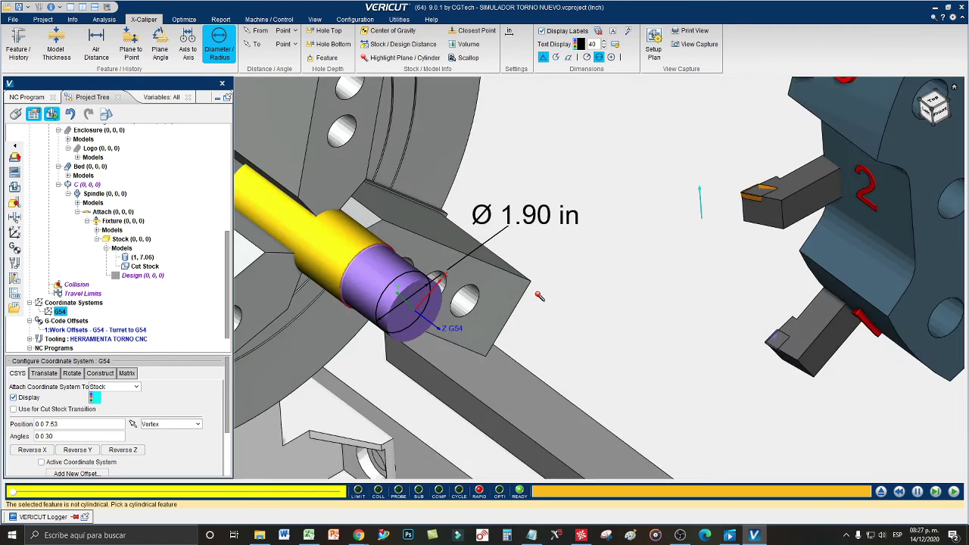
middle_drag(539, 296, 622, 257)
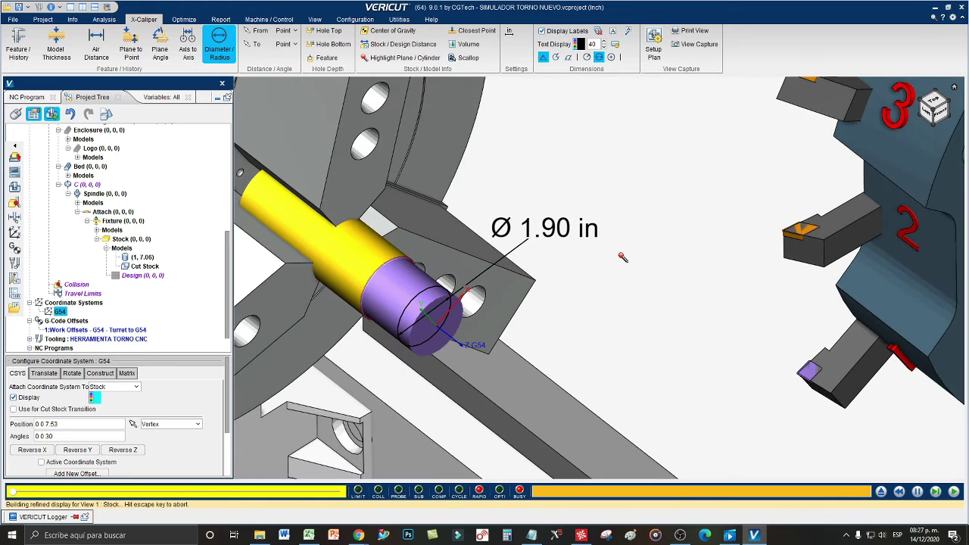
Remove the diameter dimension from the turned end of the part
click(556, 233)
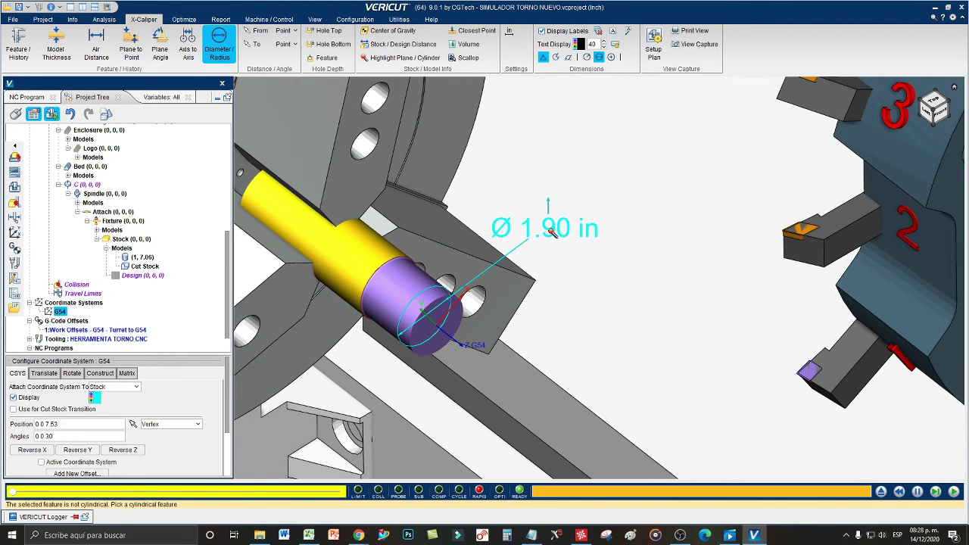
right_click(557, 234)
click(593, 187)
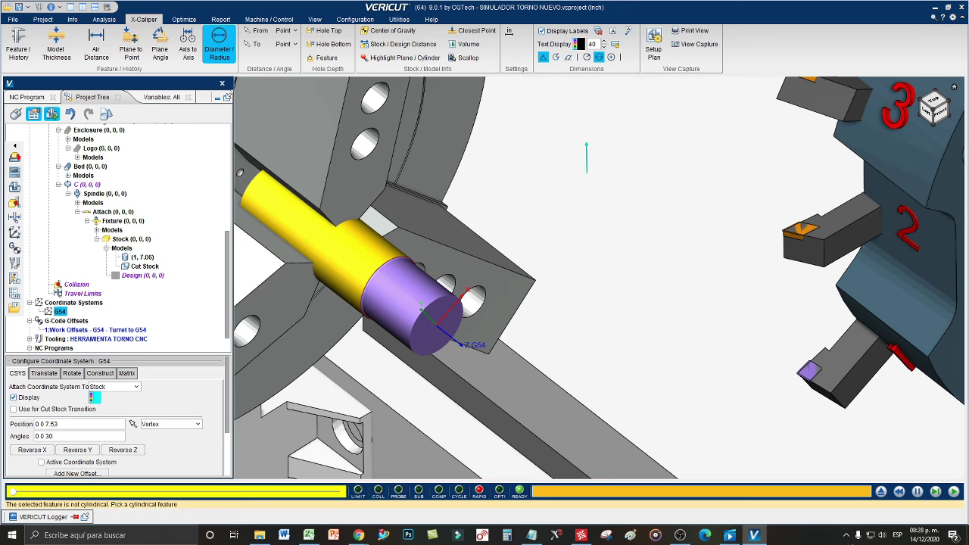
Reset the simulation to uncut stock and rerun the turning program PROGRAMA SIMULADOR.NC
click(881, 492)
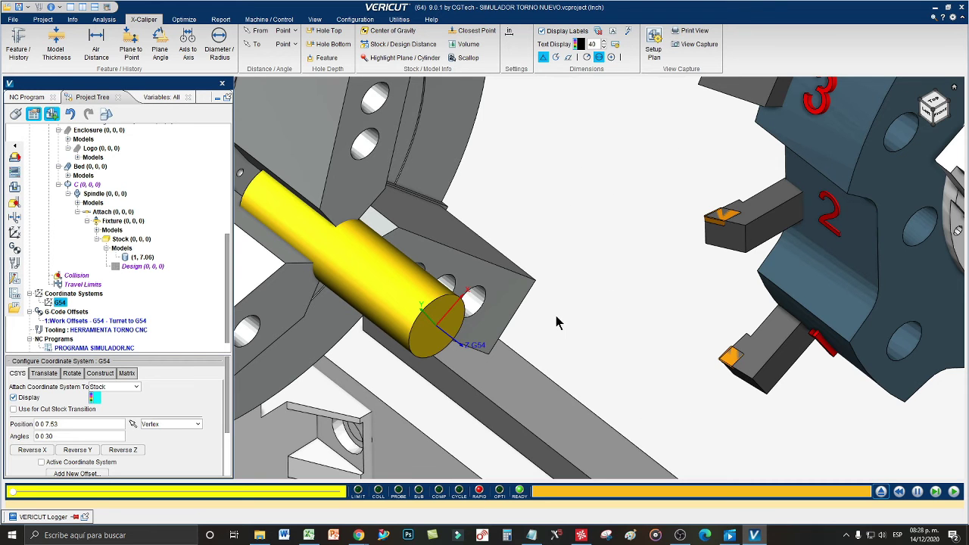
drag(550, 278, 560, 299)
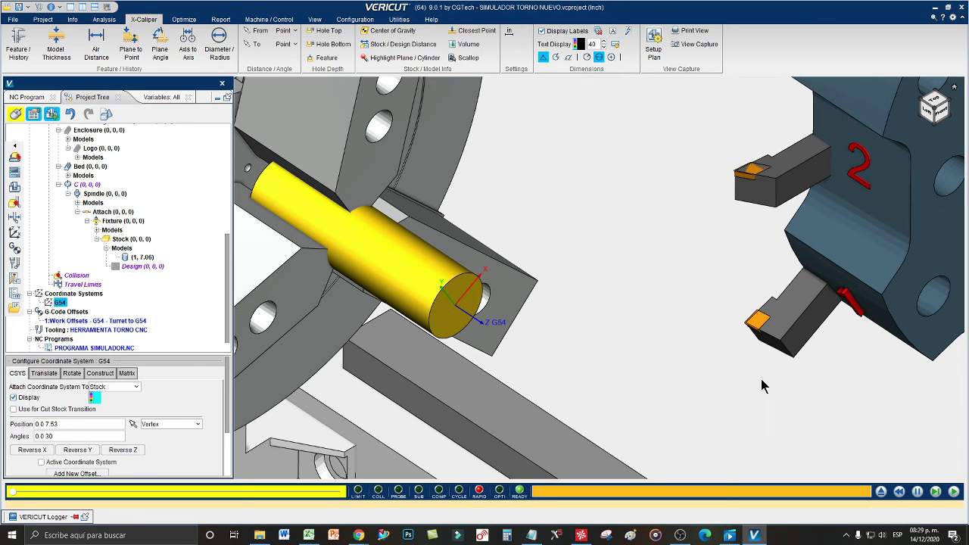
click(955, 493)
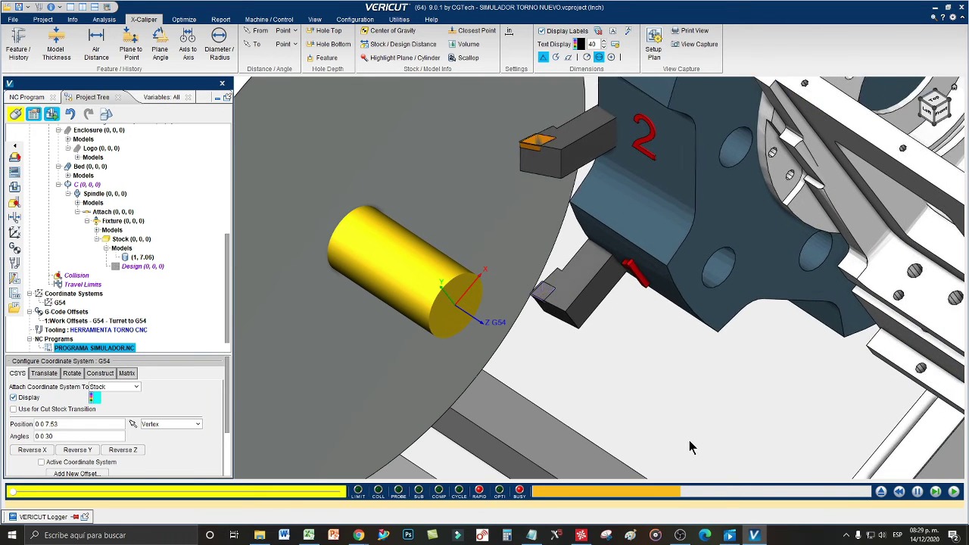
Measure the diameter of the newly turned section and place the dimension label clear of the part
click(219, 44)
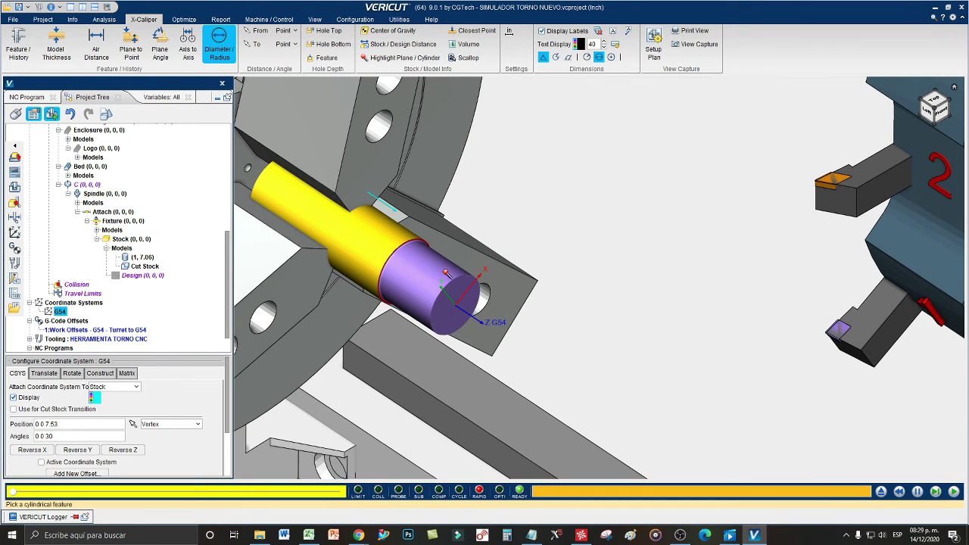
click(464, 268)
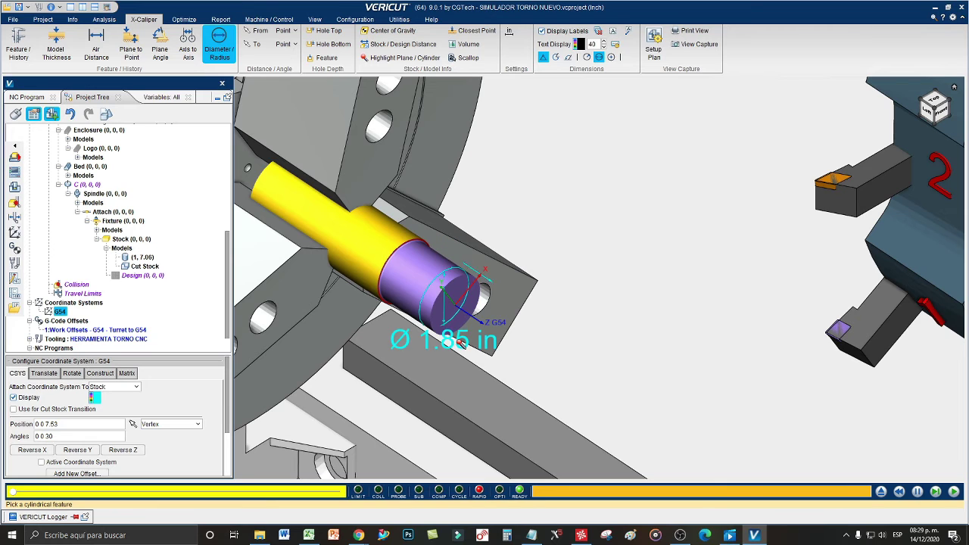
ctrl+drag(473, 289, 587, 203)
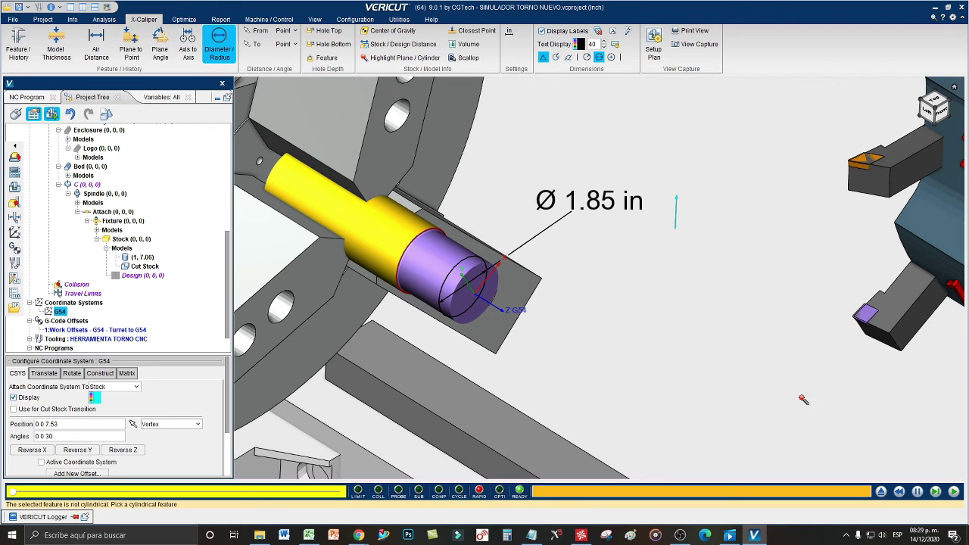
Reset the turning simulation and run PROGRAMA SIMULADOR.NC again on the fresh stock
click(882, 492)
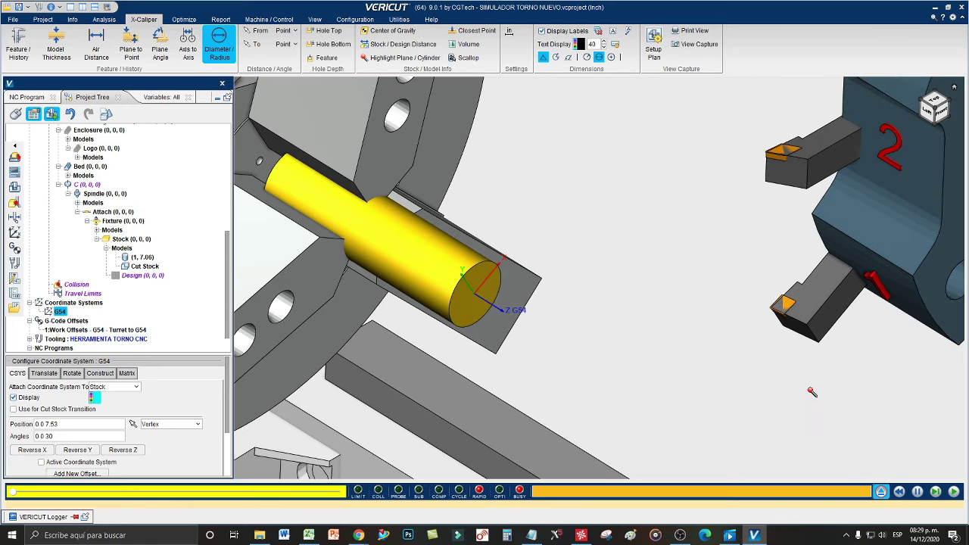
mouse_move(728, 385)
ctrl+mouse_down()
mouse_move(709, 390)
mouse_move(721, 391)
ctrl+mouse_up()
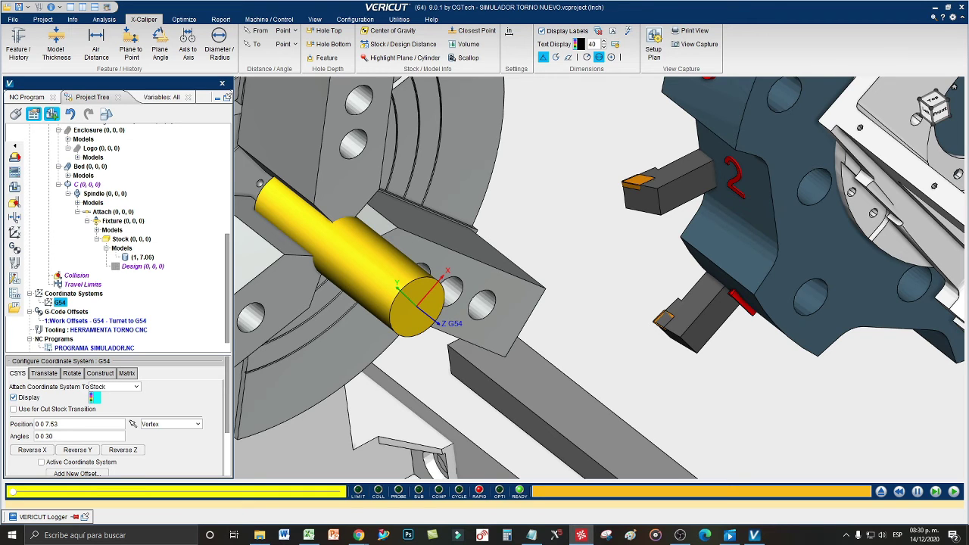
click(954, 491)
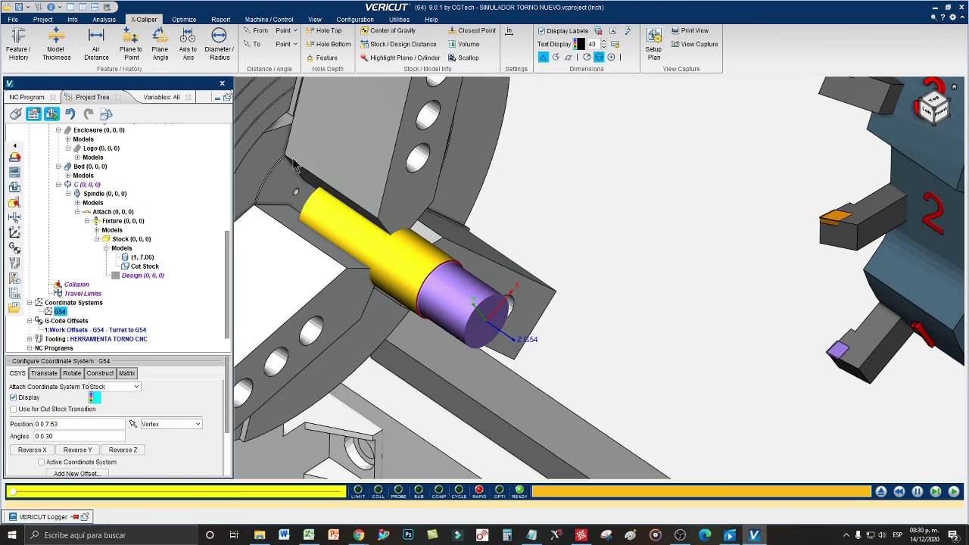
Measure the diameter of the recut cylindrical end and place its label above the part
click(230, 57)
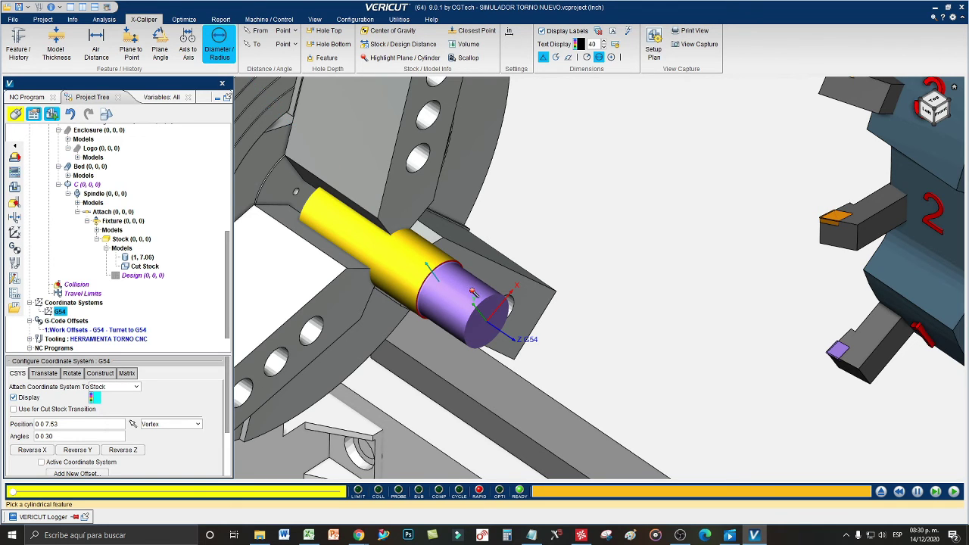
click(477, 291)
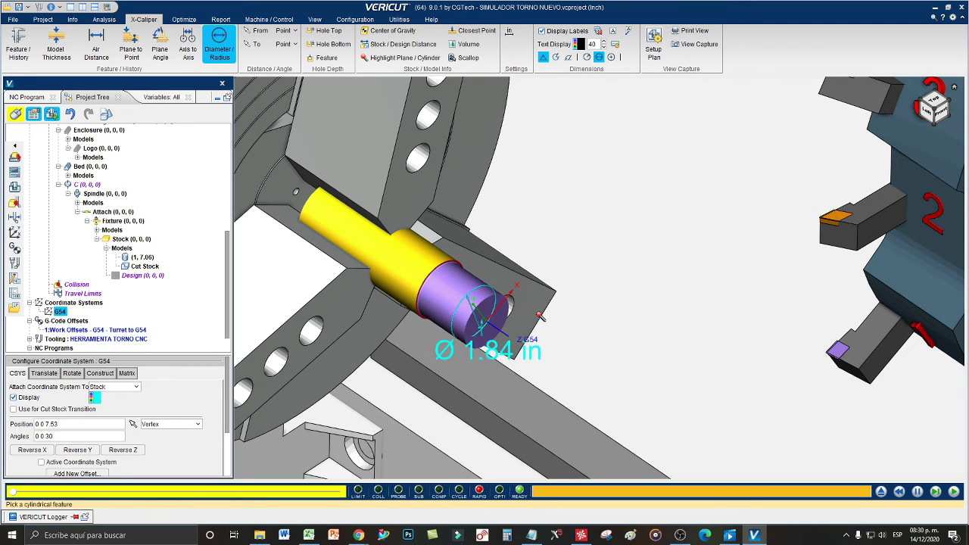
click(612, 241)
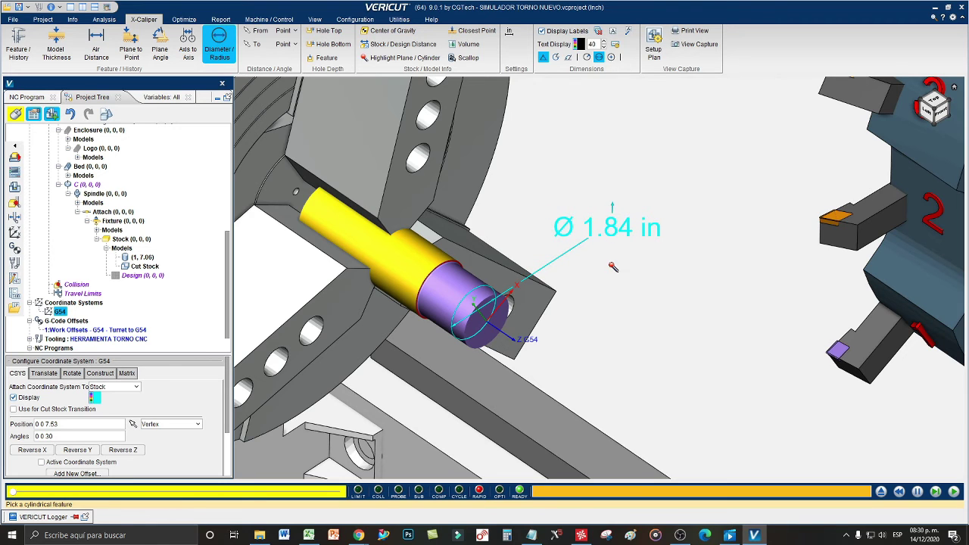
click(612, 207)
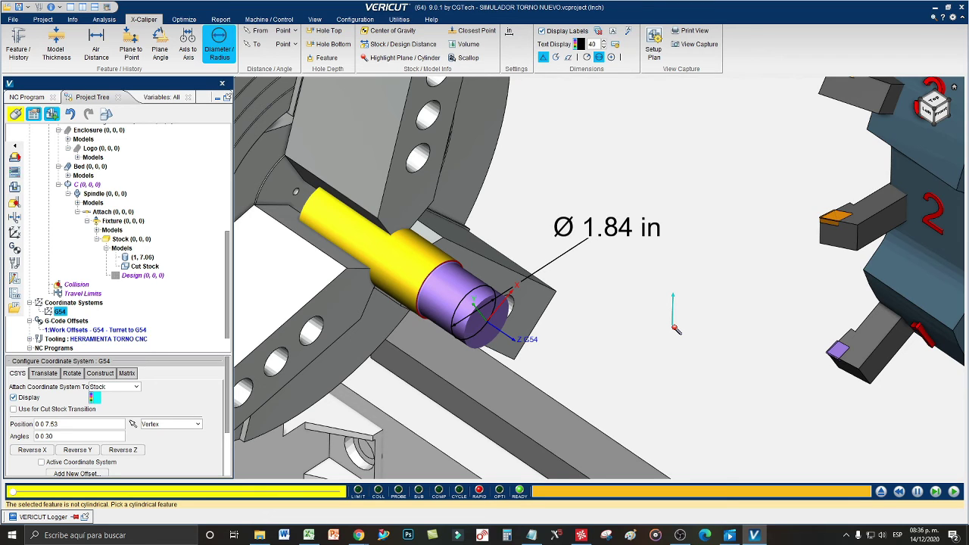
Switch to the Excel offset table and set tool 1's X and Z values under TOOL WEAR to 0
click(309, 535)
text(0)
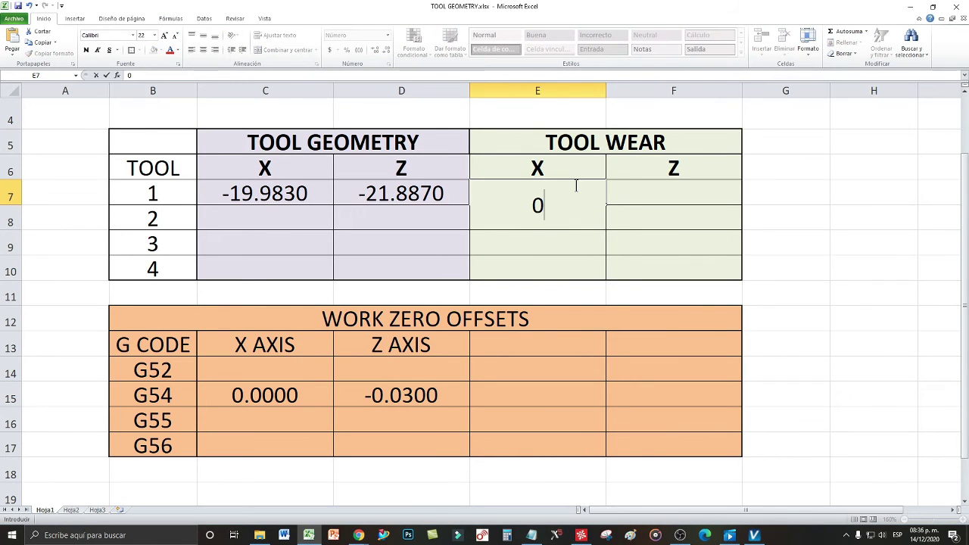
key(Return)
click(623, 189)
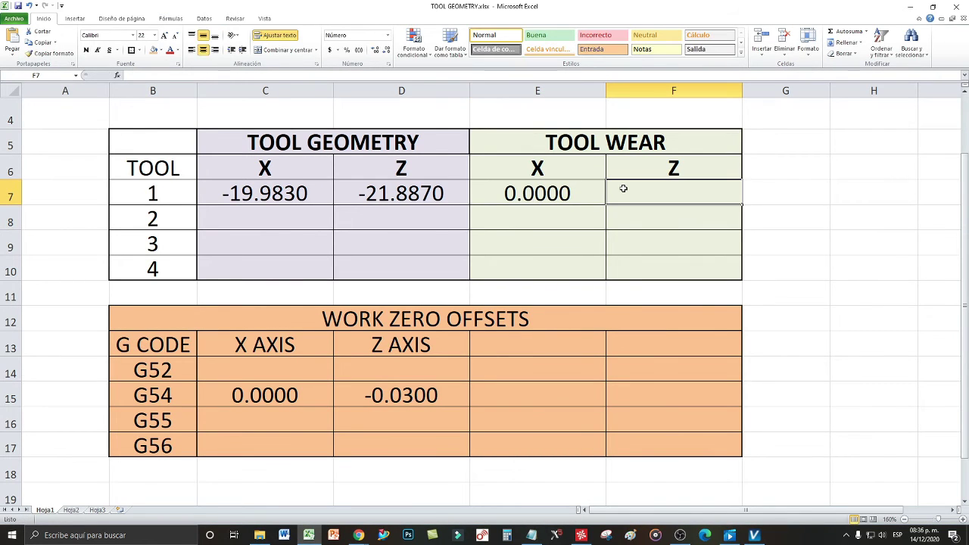
text(0)
key(Return)
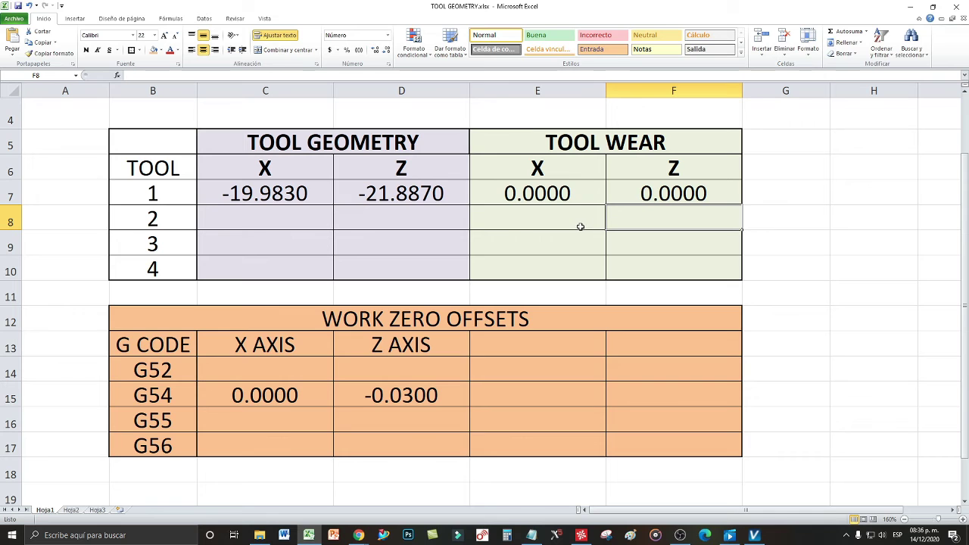
Switch back to VERICUT, reset the simulation, and rerun PROGRAMA SIMULADOR.NC
click(910, 6)
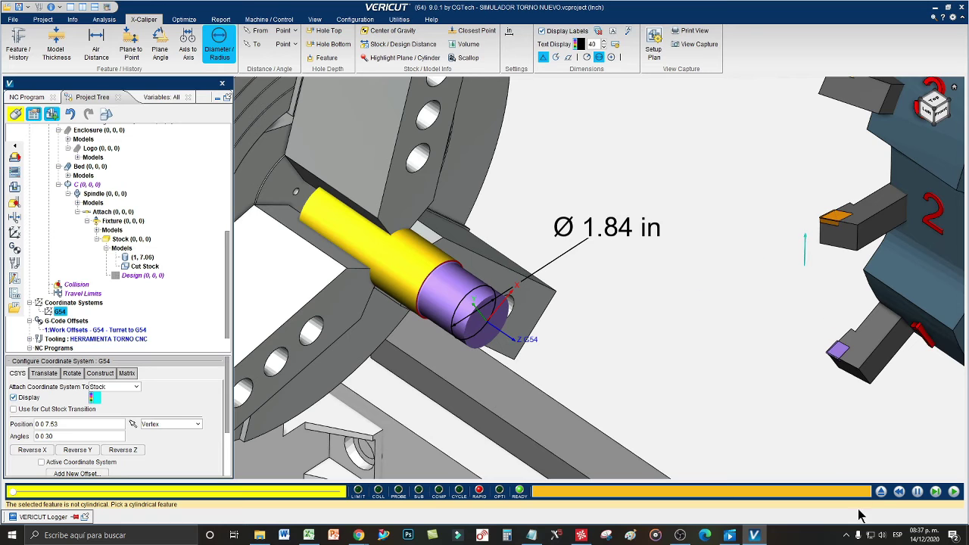
click(880, 493)
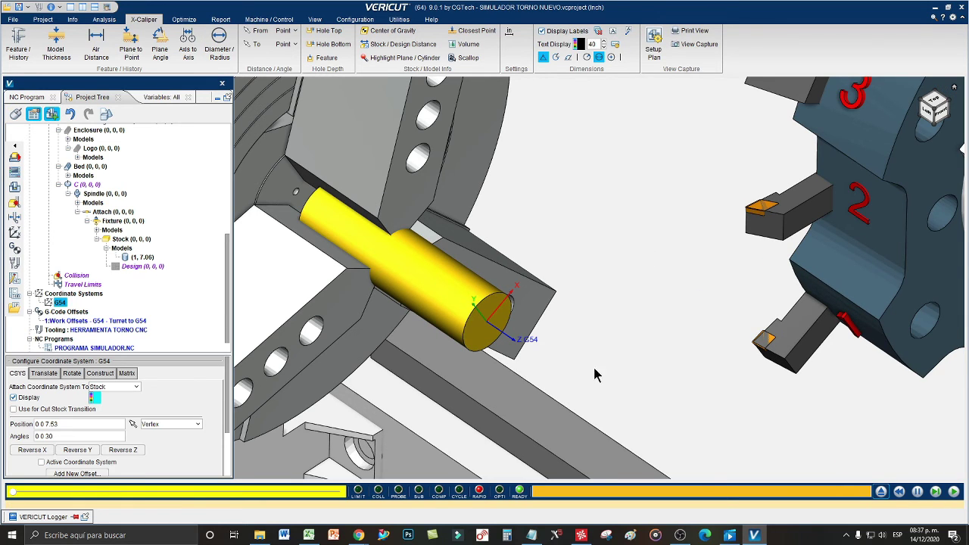
click(953, 492)
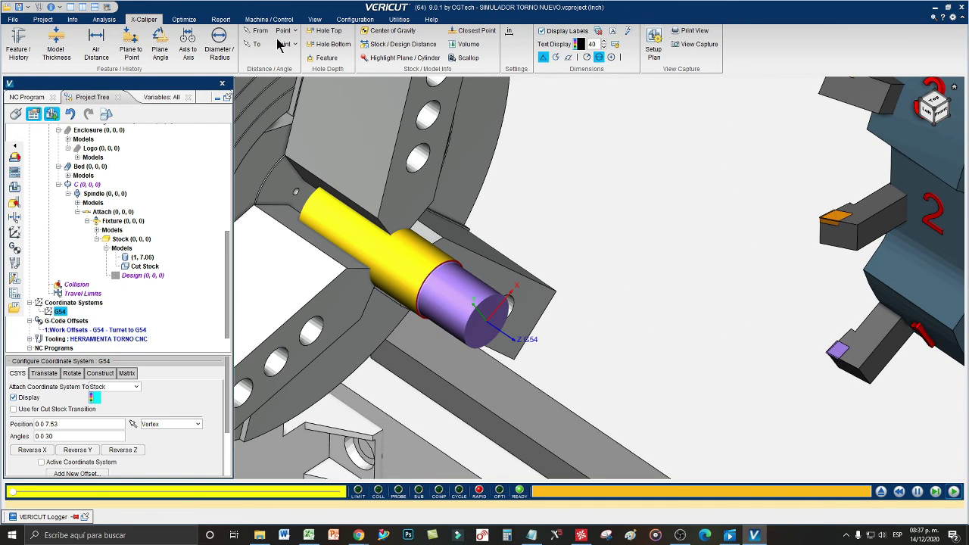
Measure the diameter of the turned section with Diameter / Radius and place the label in clear space beside the part
click(219, 41)
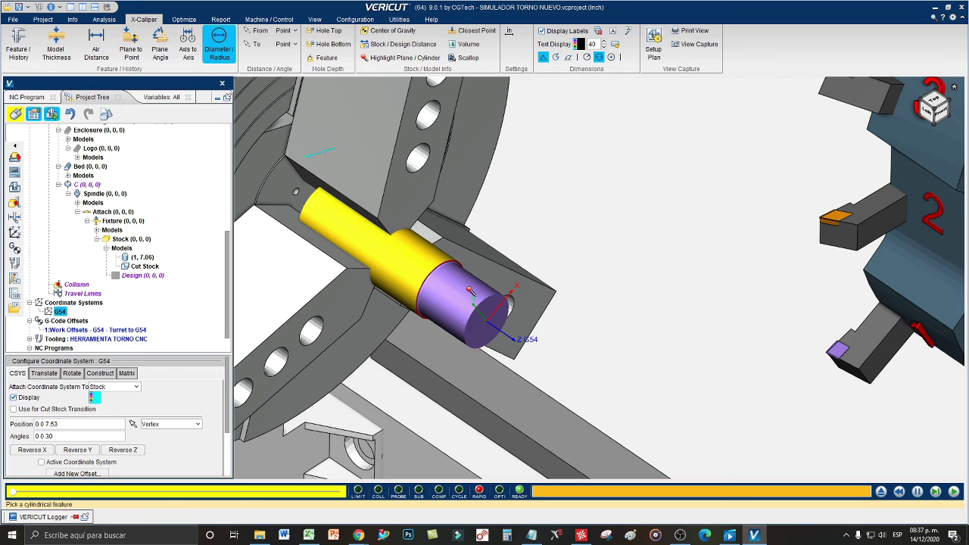
click(488, 289)
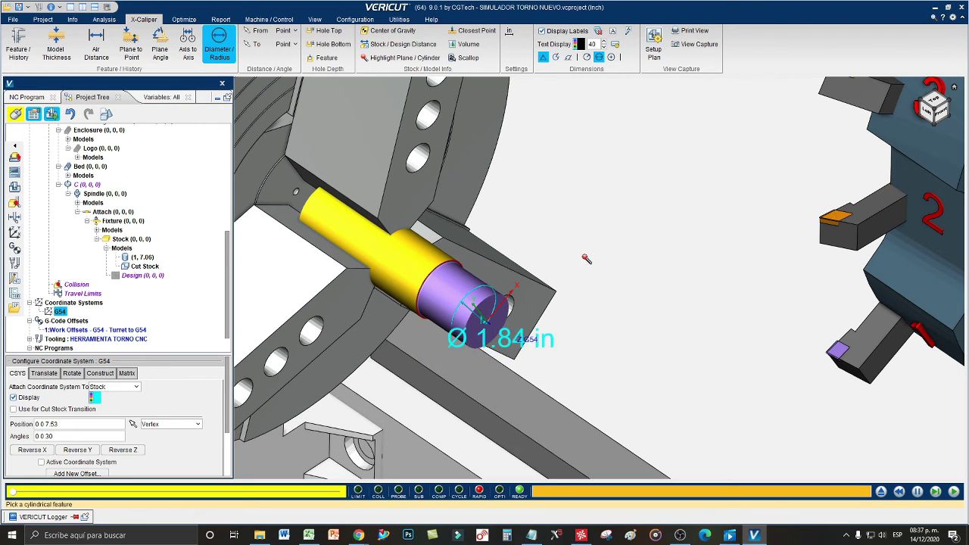
right_click(606, 222)
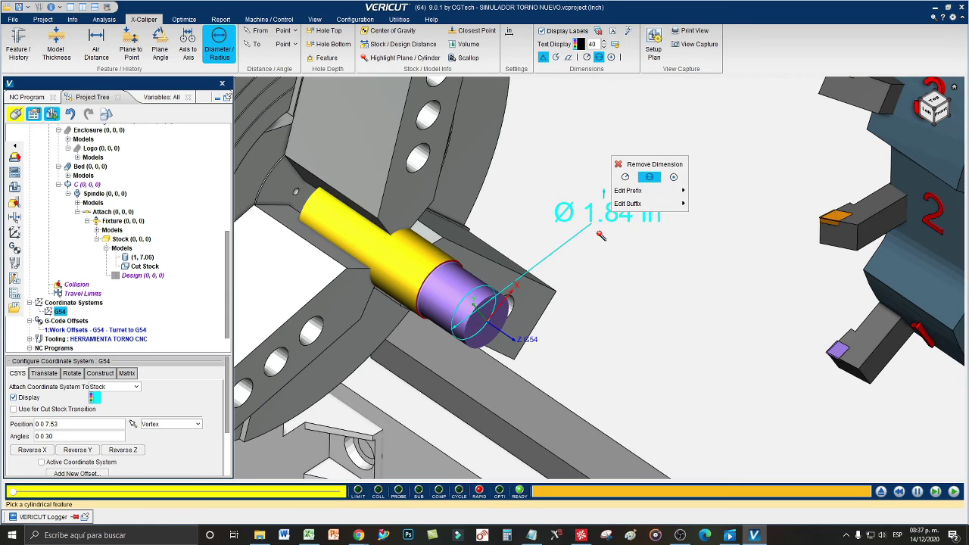
key(Escape)
click(623, 218)
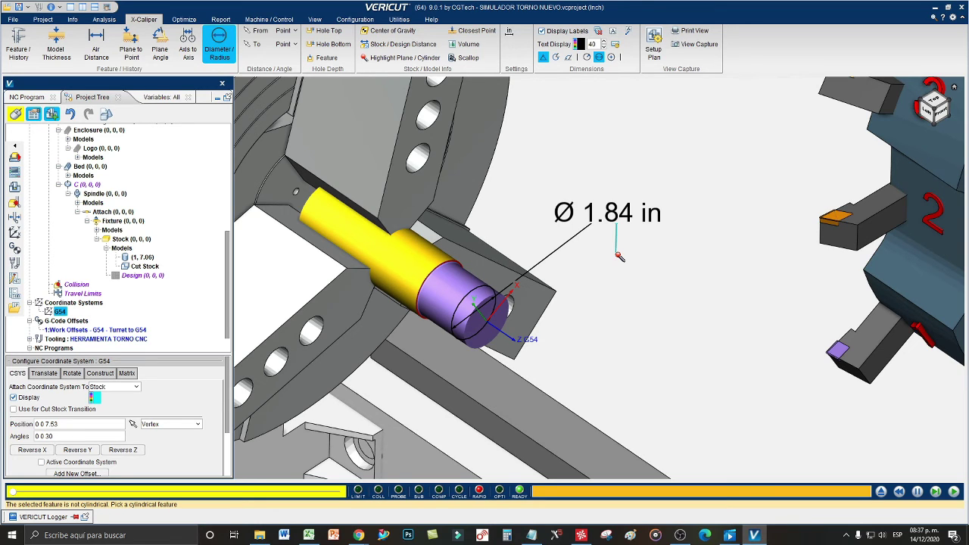
Switch to the Excel offset table and examine tool 1's X and Z entries under TOOL WEAR
click(308, 535)
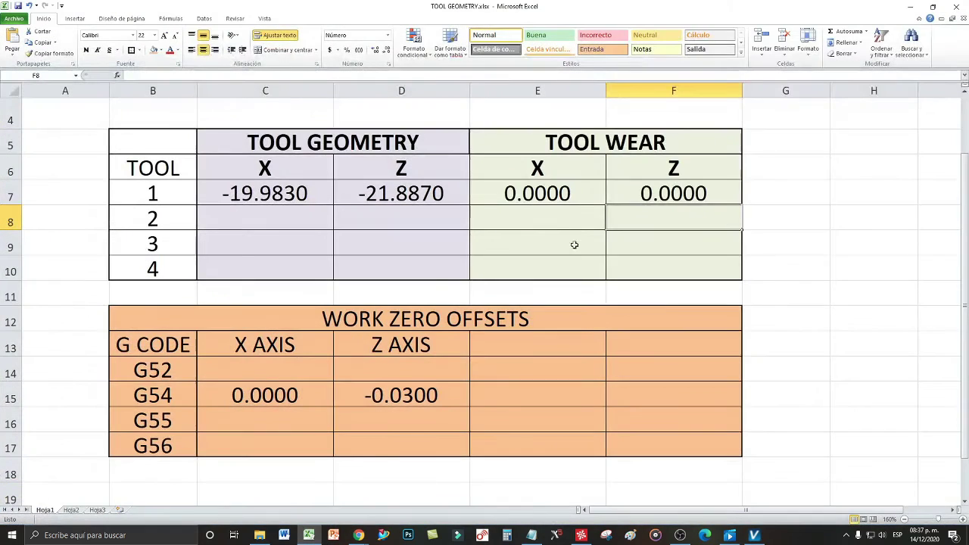
click(542, 194)
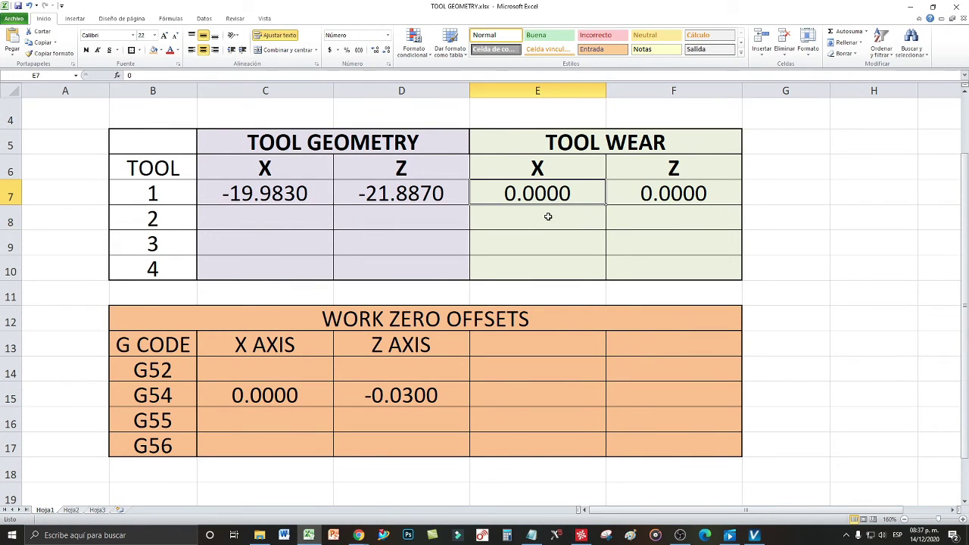
click(549, 217)
click(555, 169)
click(609, 166)
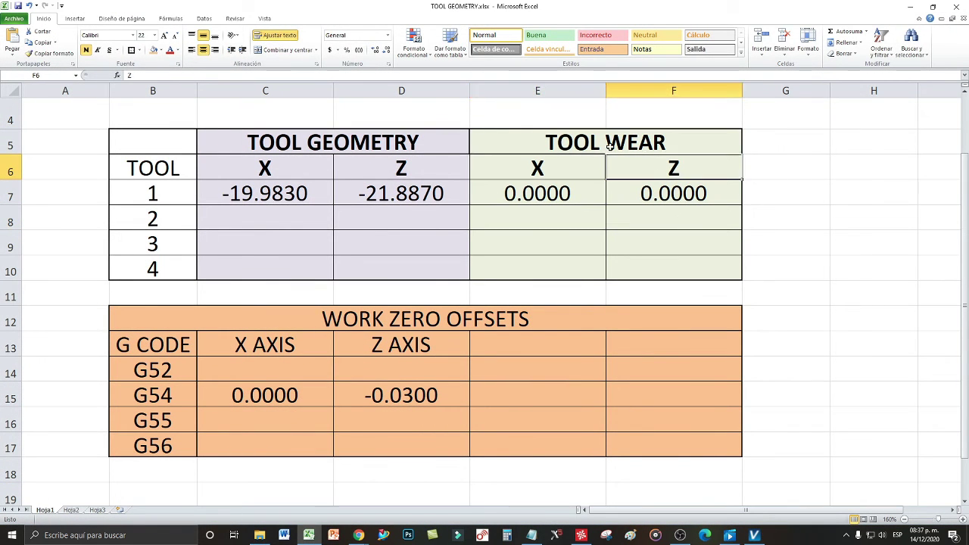
click(610, 146)
click(674, 194)
click(615, 153)
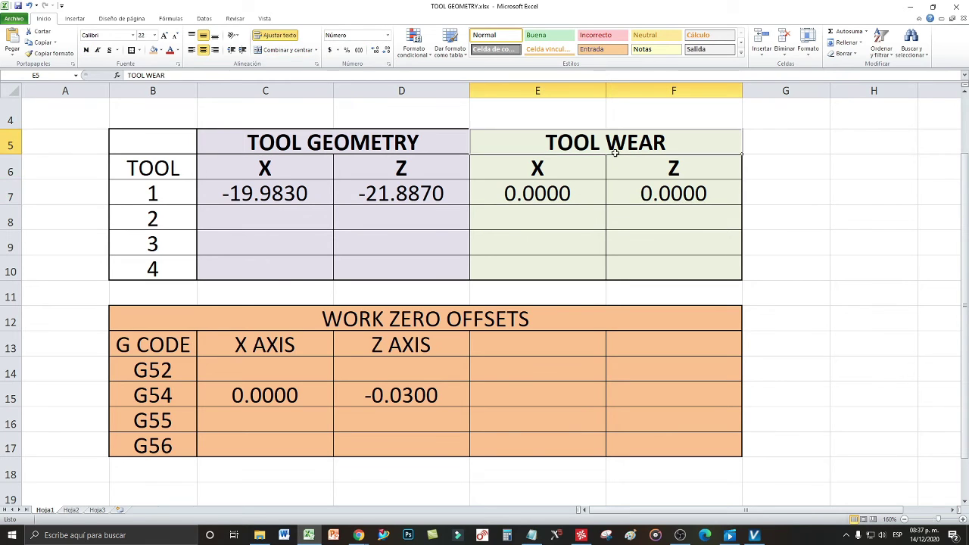
click(666, 194)
click(647, 168)
key(Left)
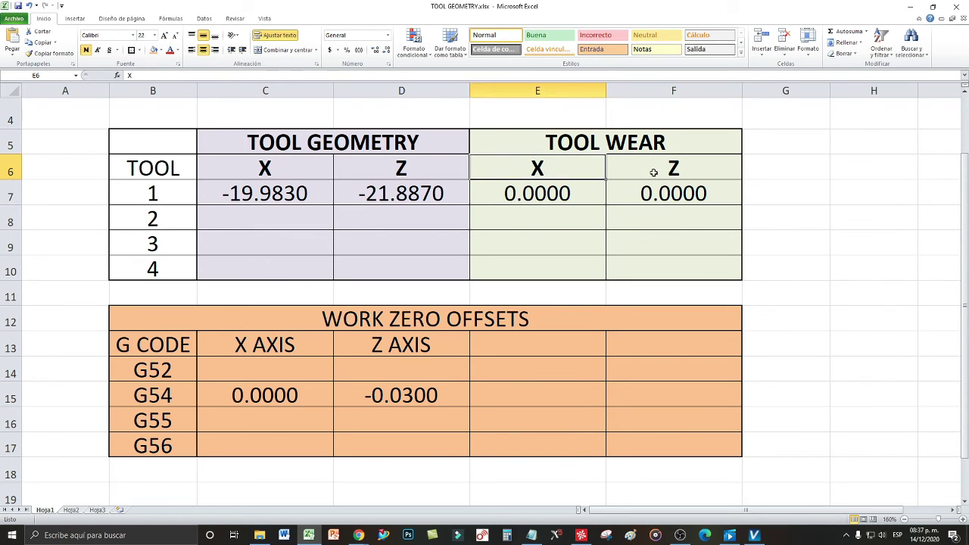
Set tool 1's X value under TOOL WEAR to -0.01
click(546, 191)
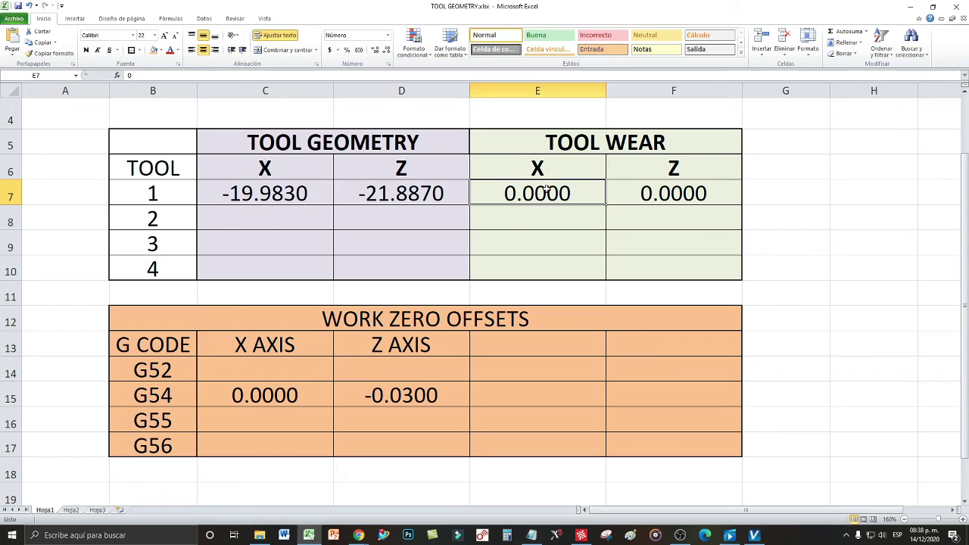
text(-0.01)
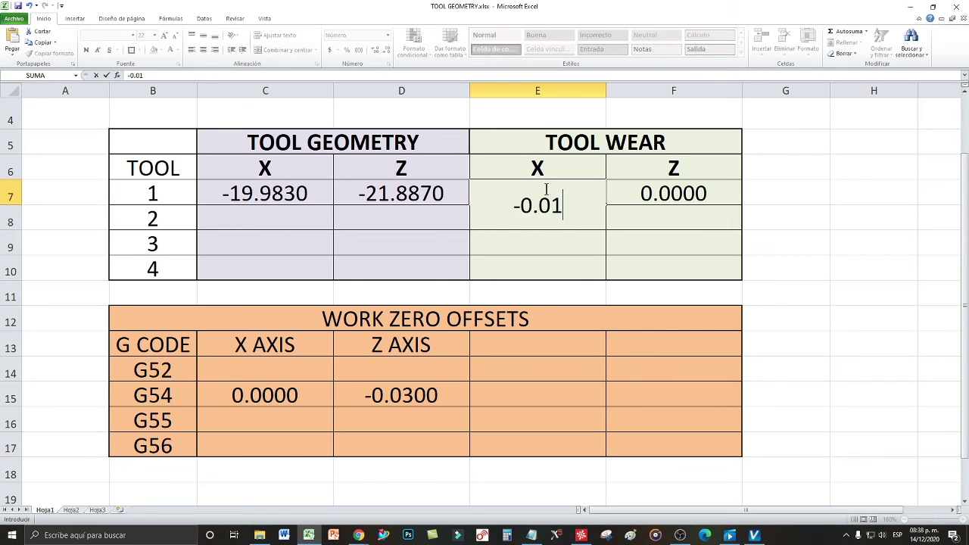
key(Return)
click(546, 191)
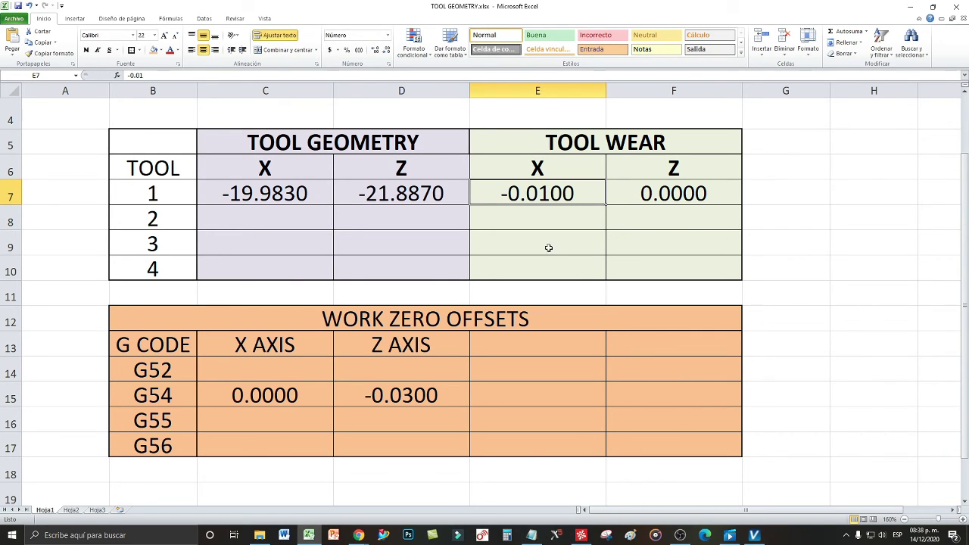
Return to VERICUT, reset the simulation, and run PROGRAMA SIMULADOR.NC again with the new X wear correction
click(581, 535)
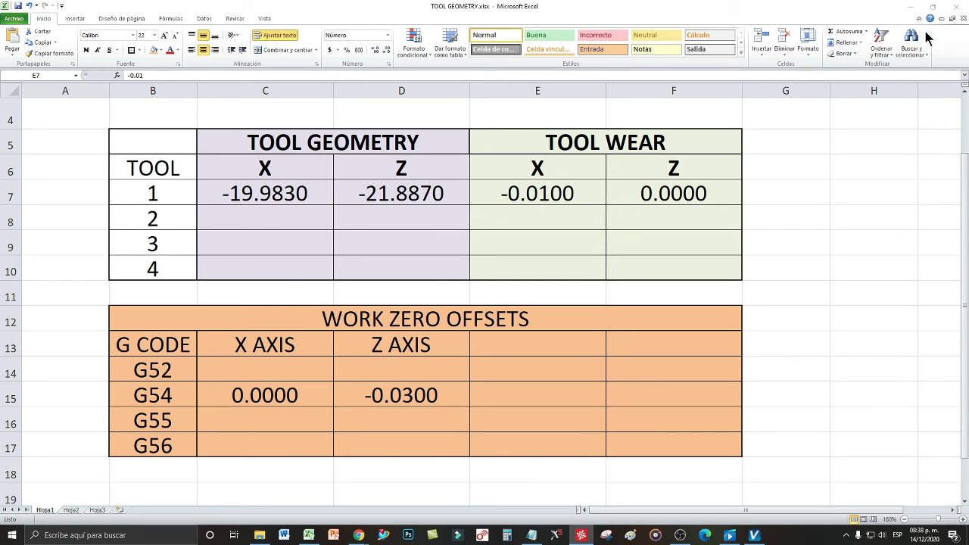
click(910, 7)
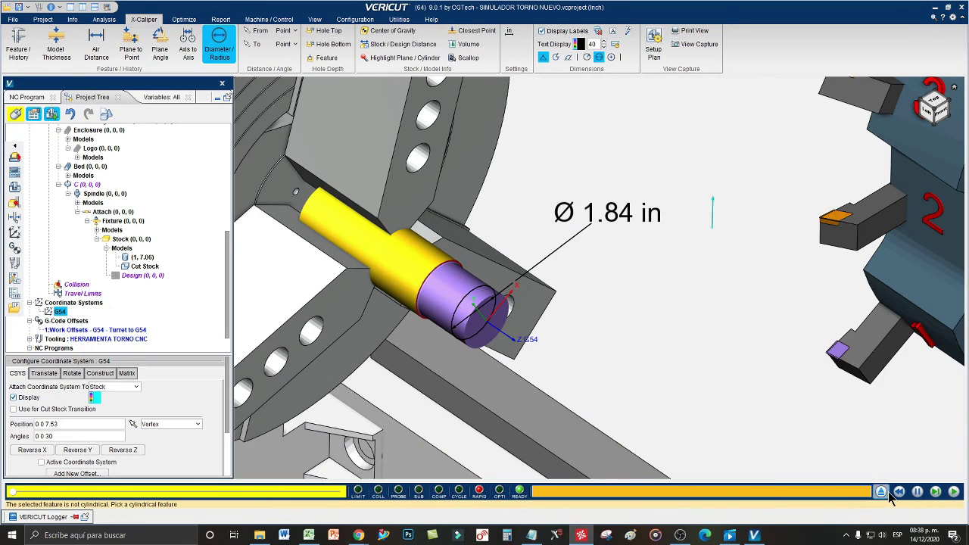
click(954, 492)
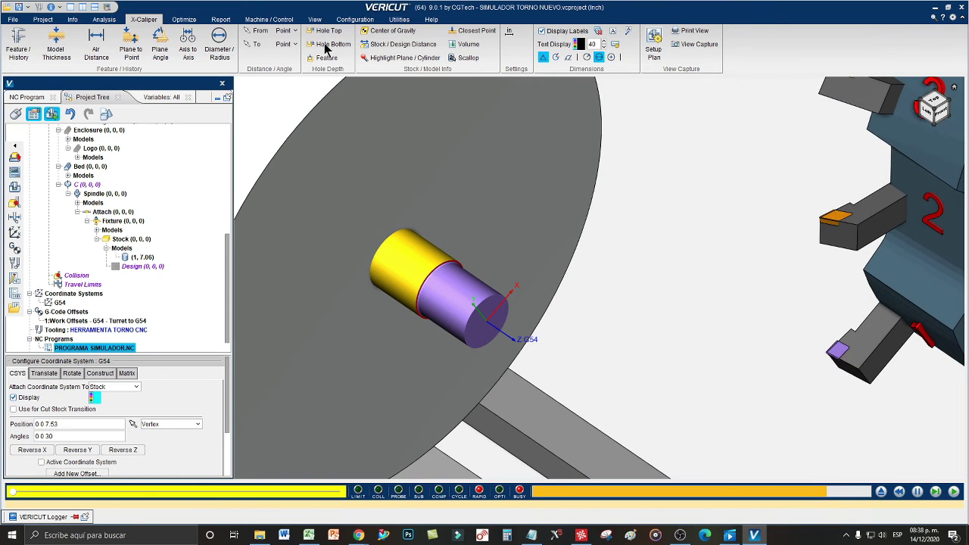
Measure the diameter of the purple turned section with Diameter / Radius and place the label to the side of the part
click(219, 43)
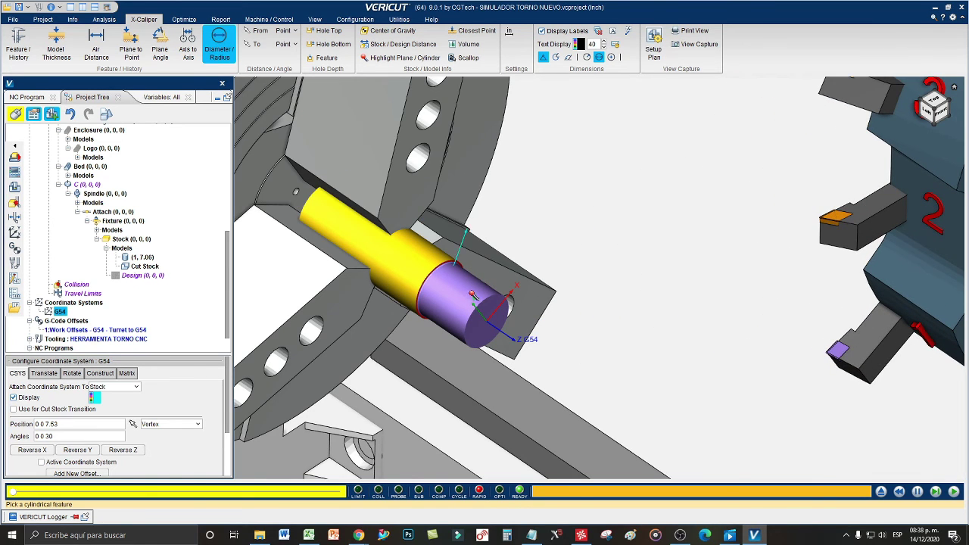
click(484, 290)
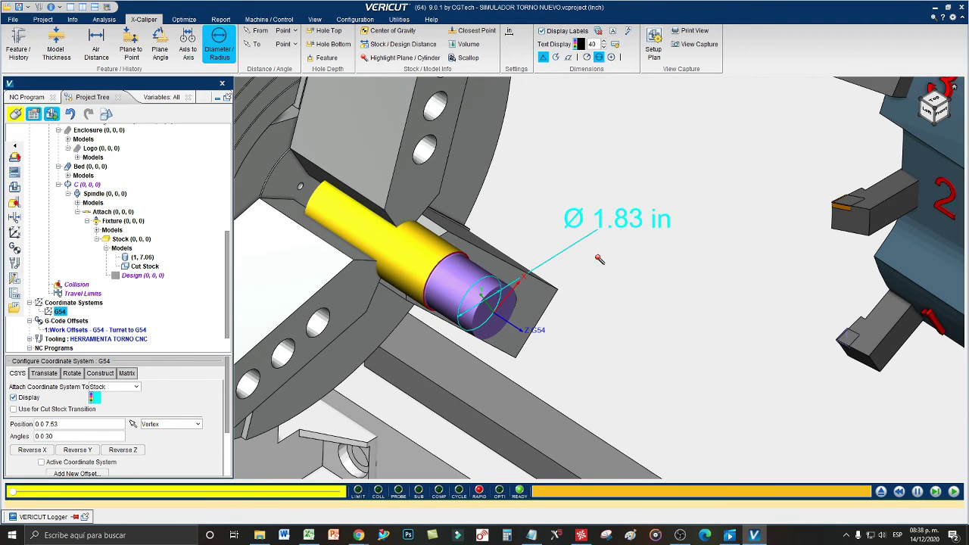
click(600, 257)
click(691, 269)
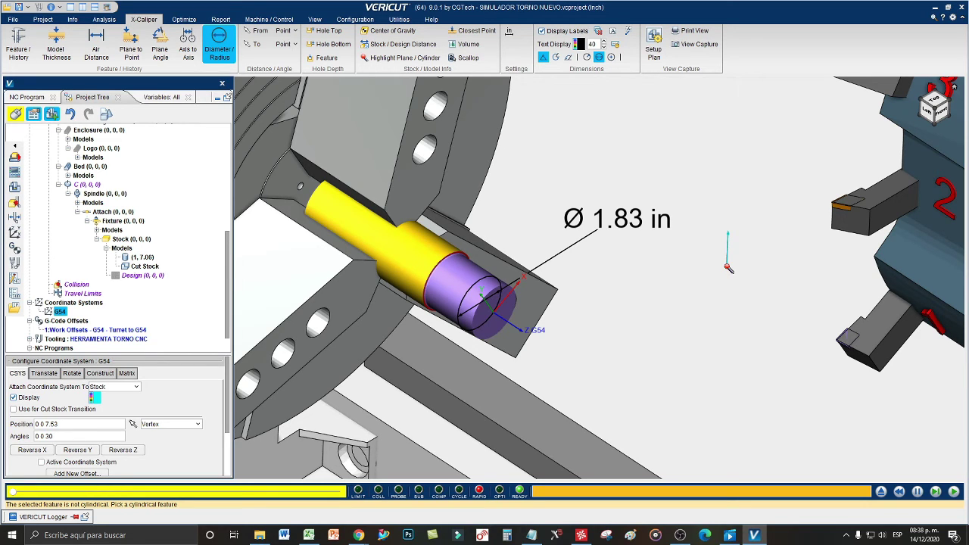
Compare tool 1's X wear value in the Excel table with the measured diameter in VERICUT, ending in Excel
click(308, 535)
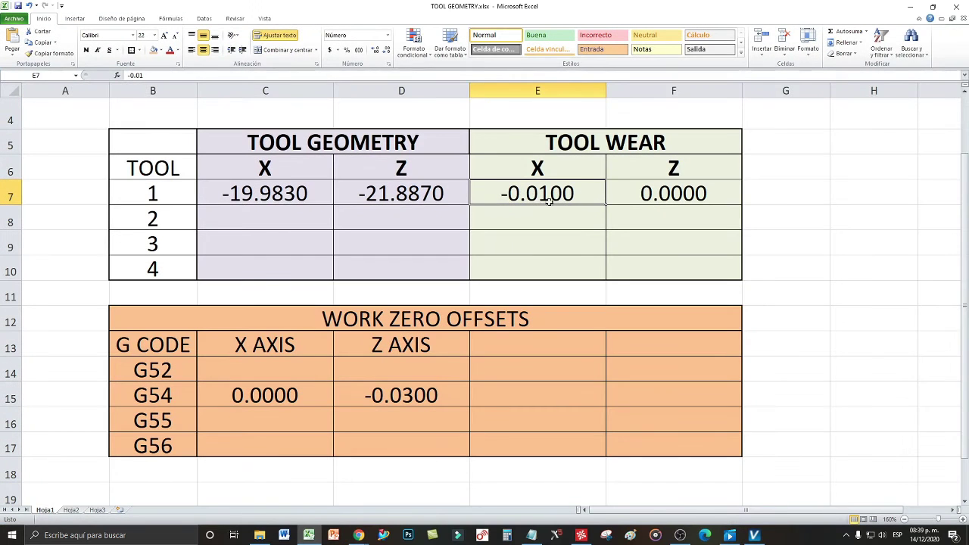
click(911, 7)
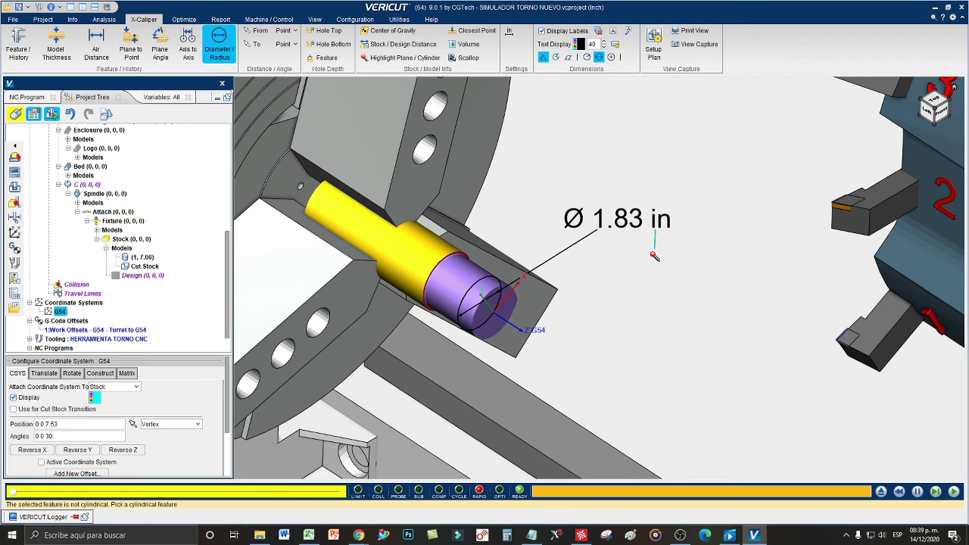
click(309, 536)
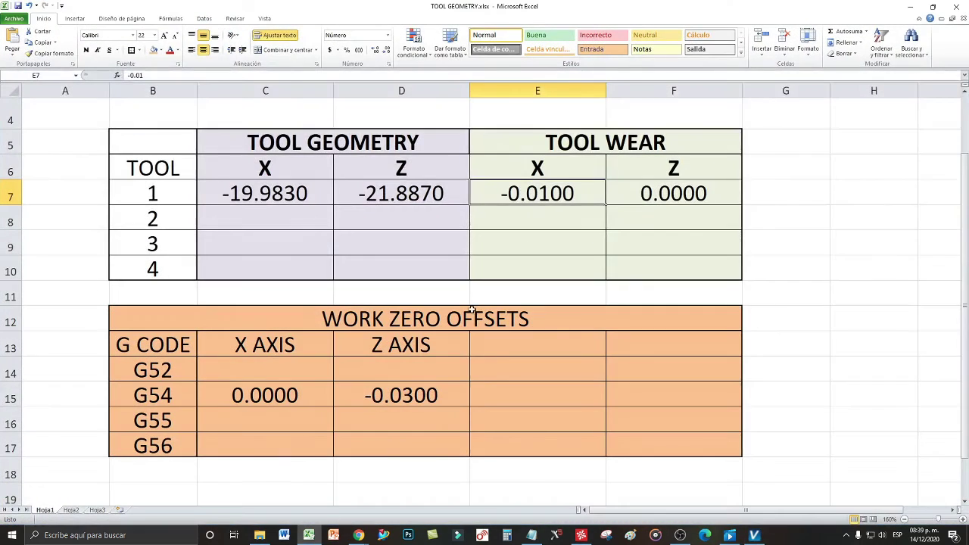
key(Right)
click(569, 196)
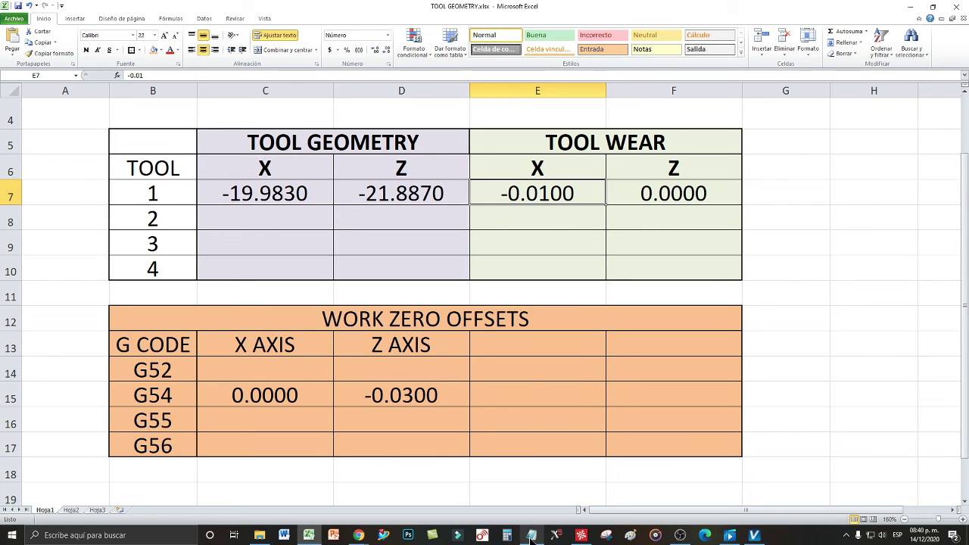
Switch to the Notepad setup instructions and replace the calculation under the heading with -0.0100 + 0.0200 =0.0100
mouse_move(531, 538)
click(530, 492)
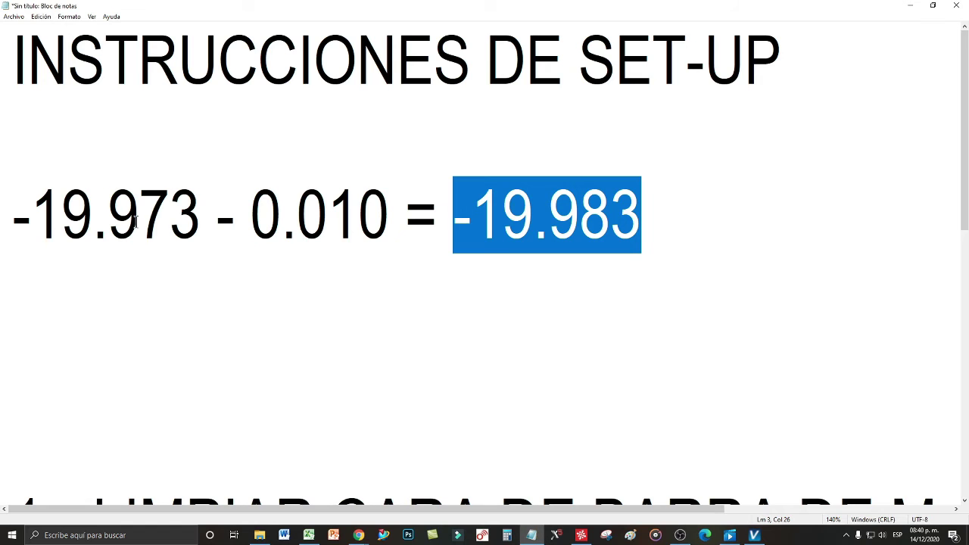
drag(12, 206, 674, 202)
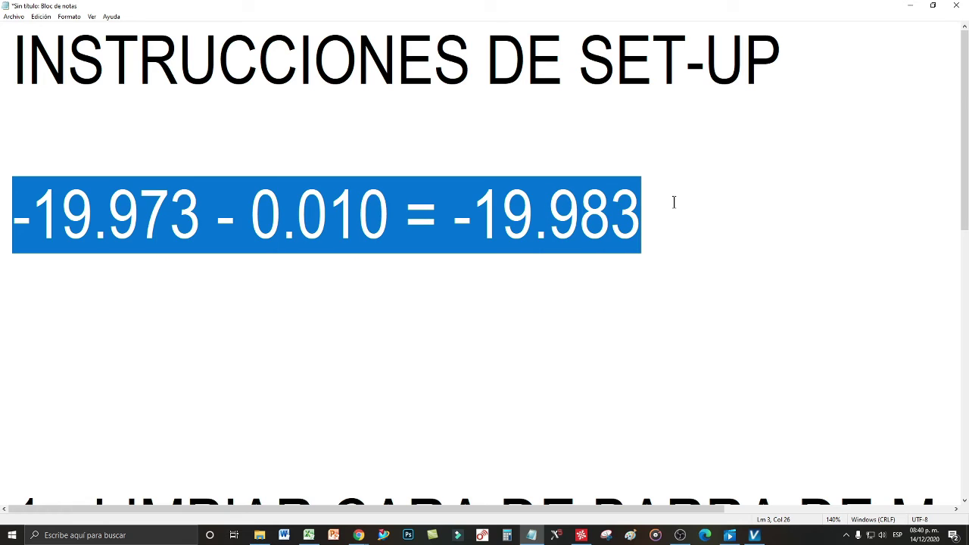
text(-0)
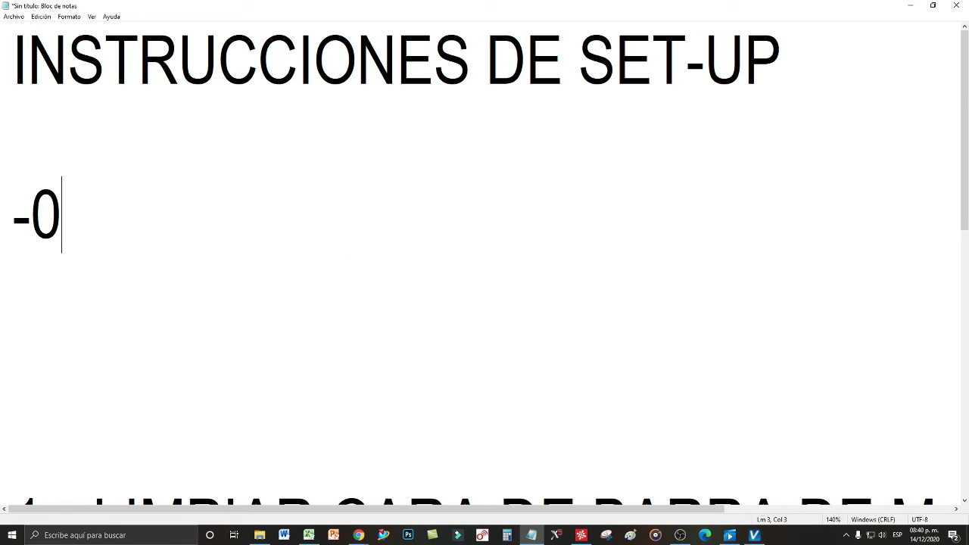
text(.0100)
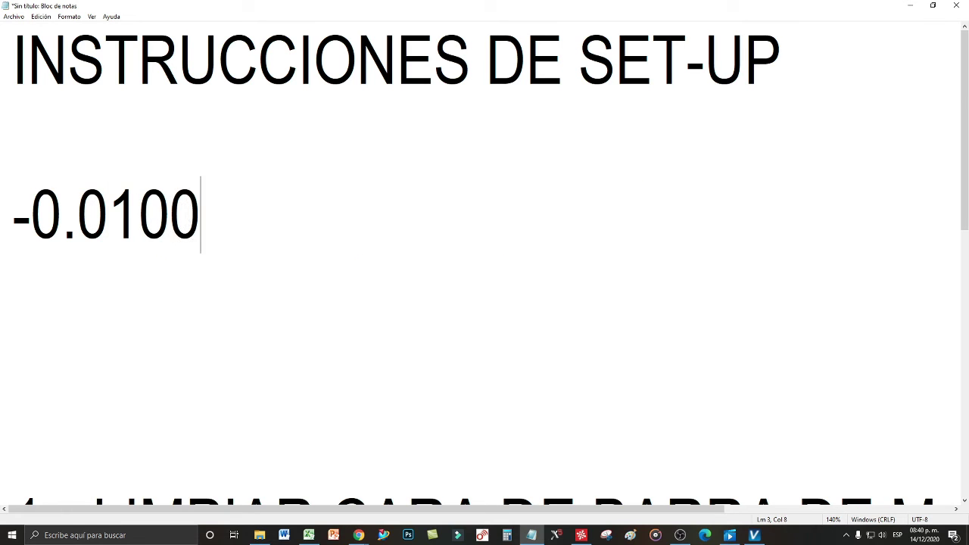
text( +0.0200=)
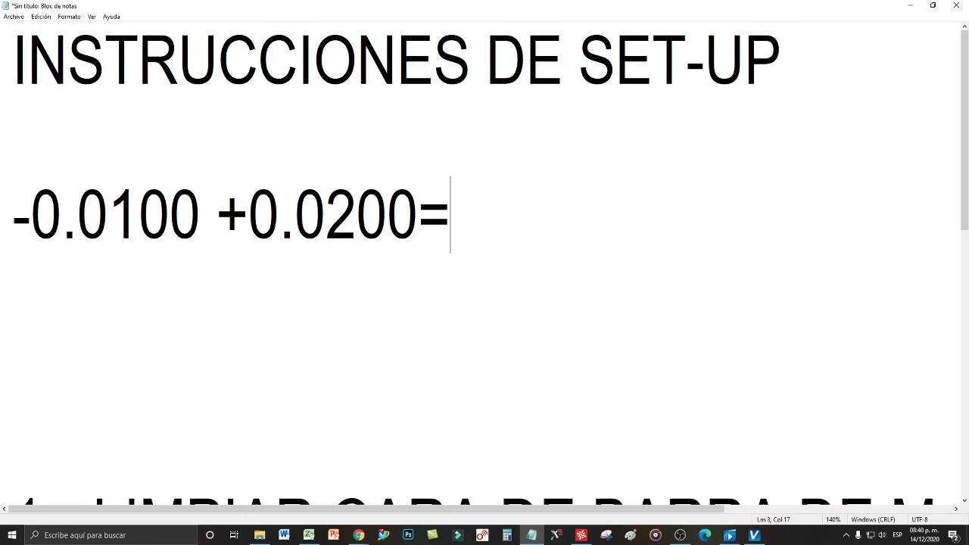
key(Left)
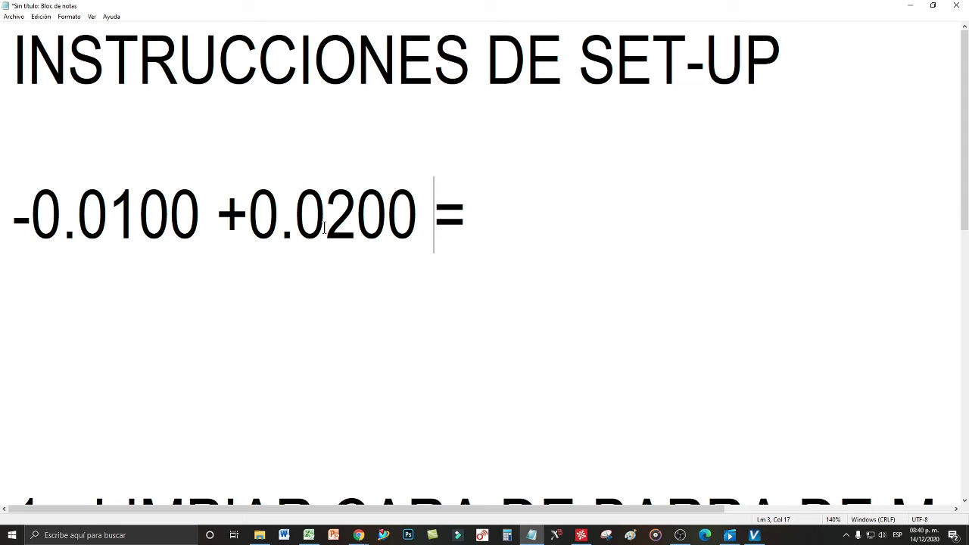
click(247, 225)
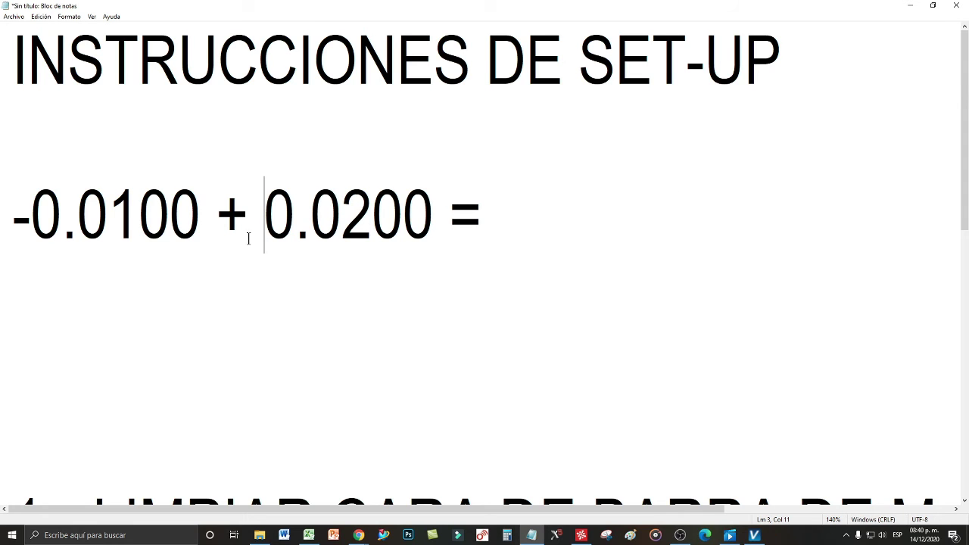
click(511, 206)
text(0.0100)
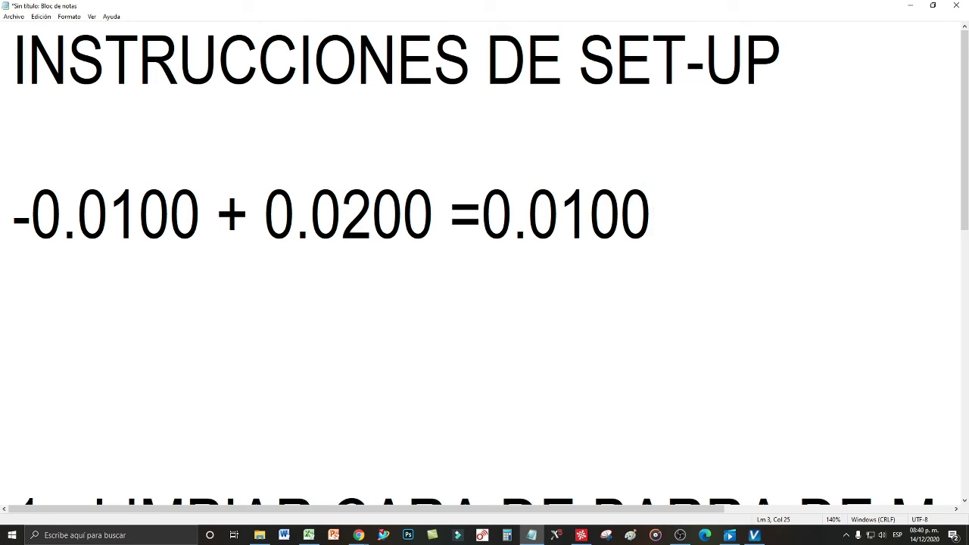